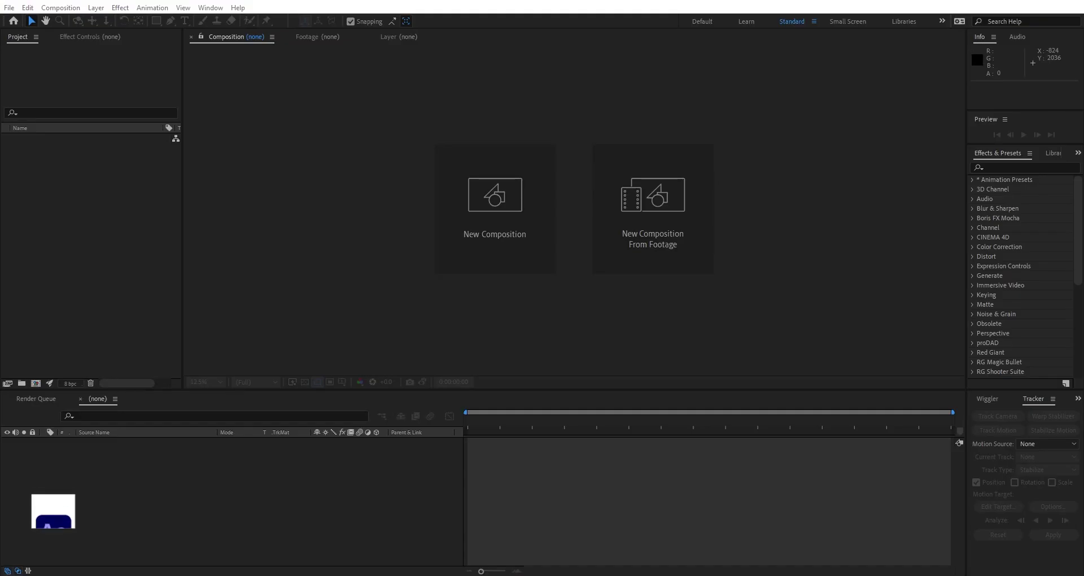
Import the C0017_1080p video footage into the project.
right_click(79, 267)
mouse_move(107, 327)
left_click(230, 325)
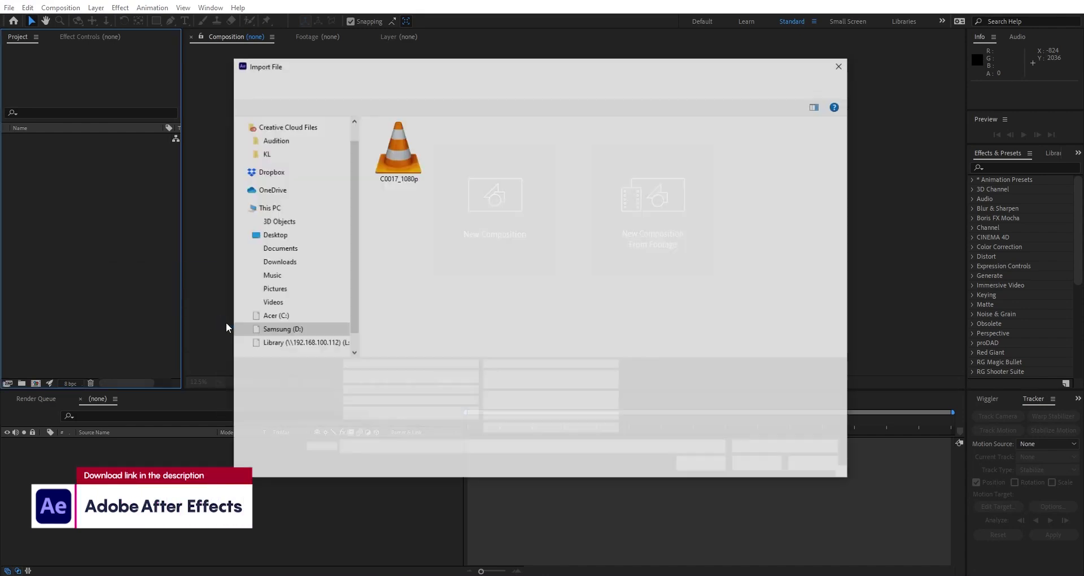
left_click(758, 465)
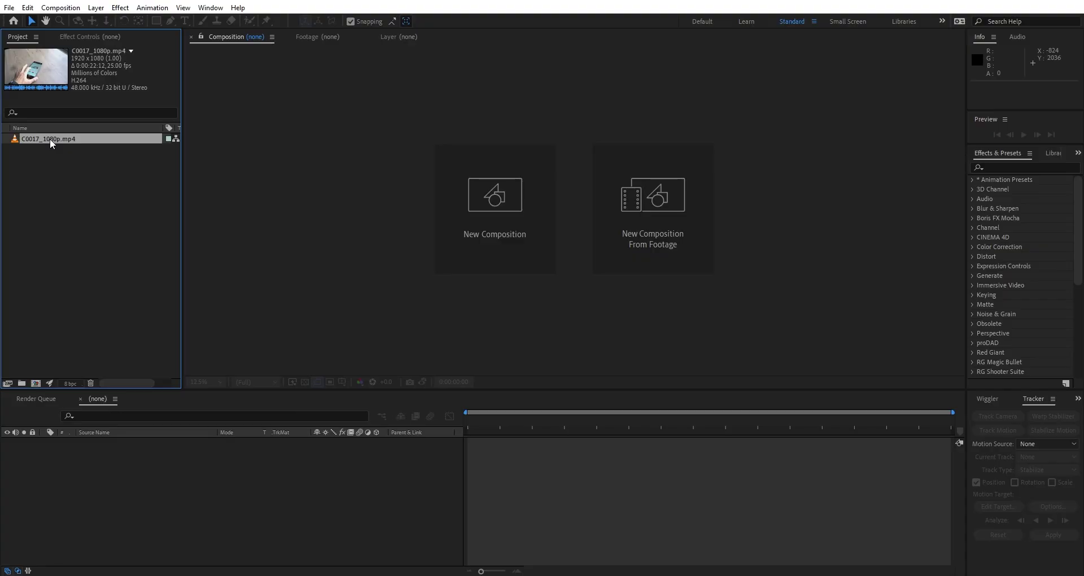
Create a composition from the C0017_1080p.mp4 footage and rename it Main Comp.
left_click_drag(49, 138, 41, 381)
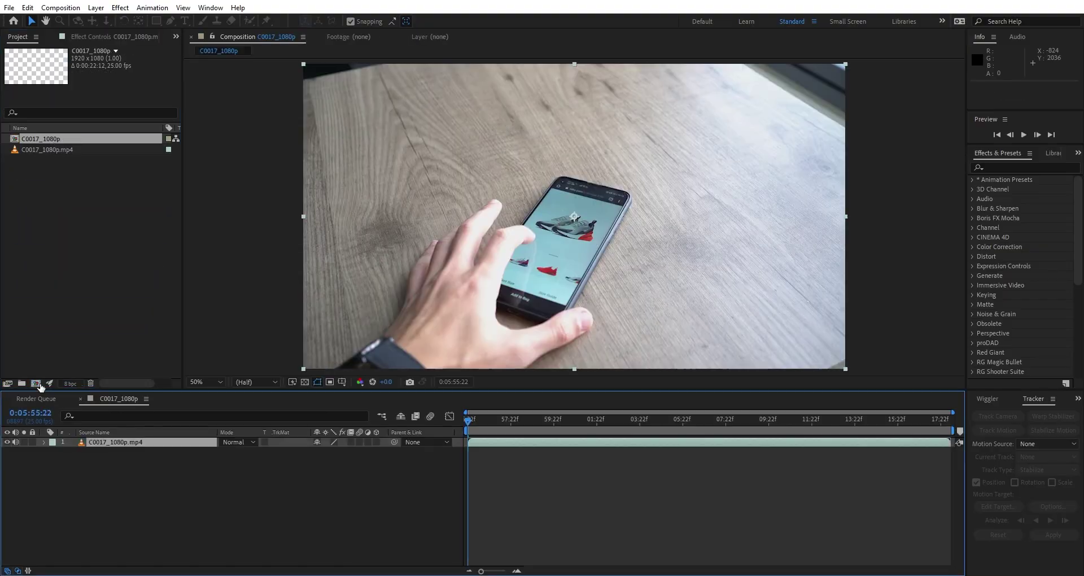
left_click(48, 138)
type("Main Comp")
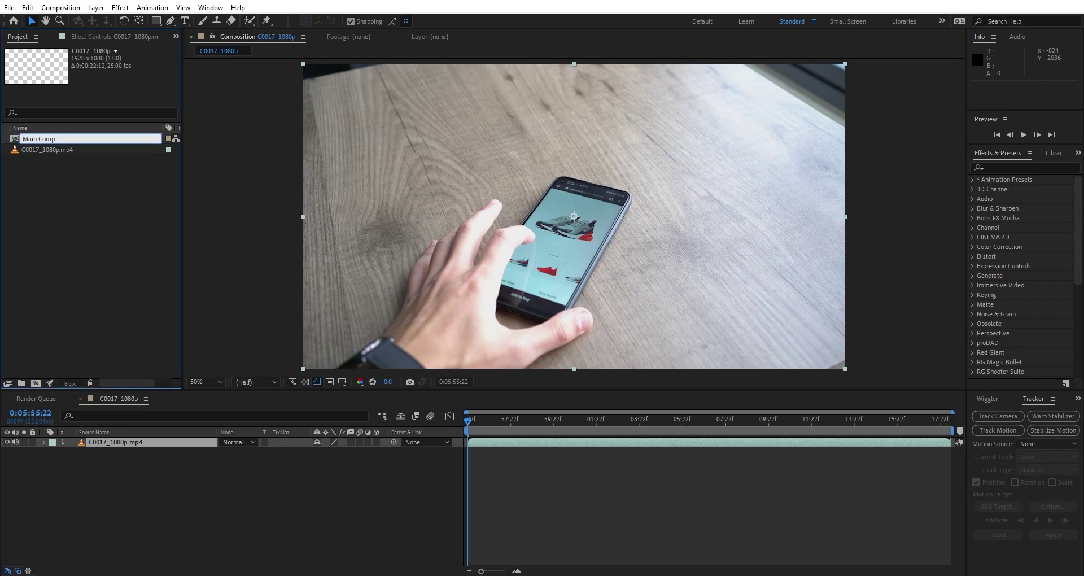
key("Return")
Preview the footage, then find the 3D Camera Tracker effect and apply it to the C0017_1080p.mp4 clip.
key("space")
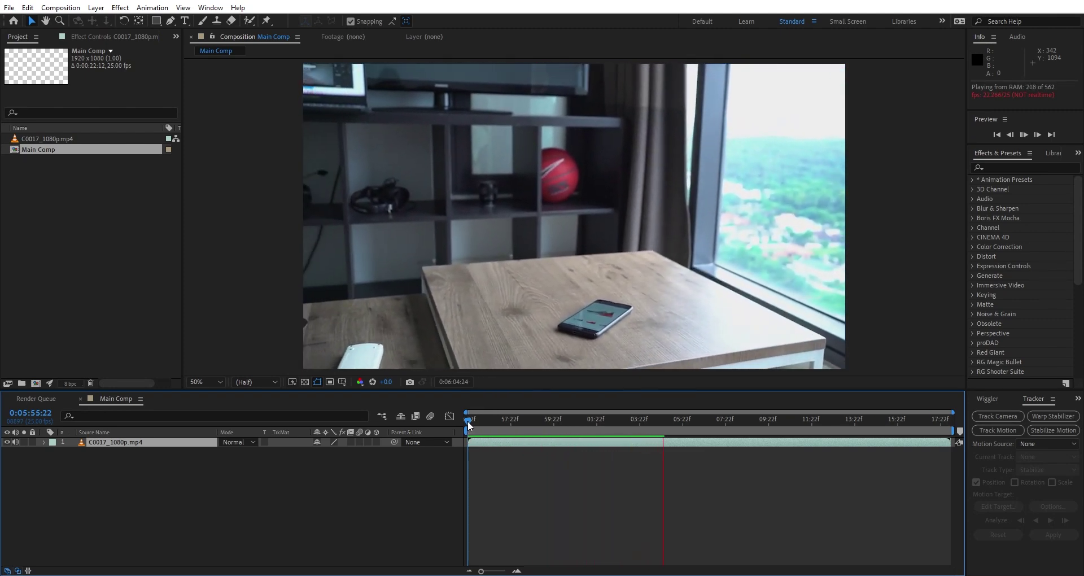
left_click(862, 148)
left_click(1010, 166)
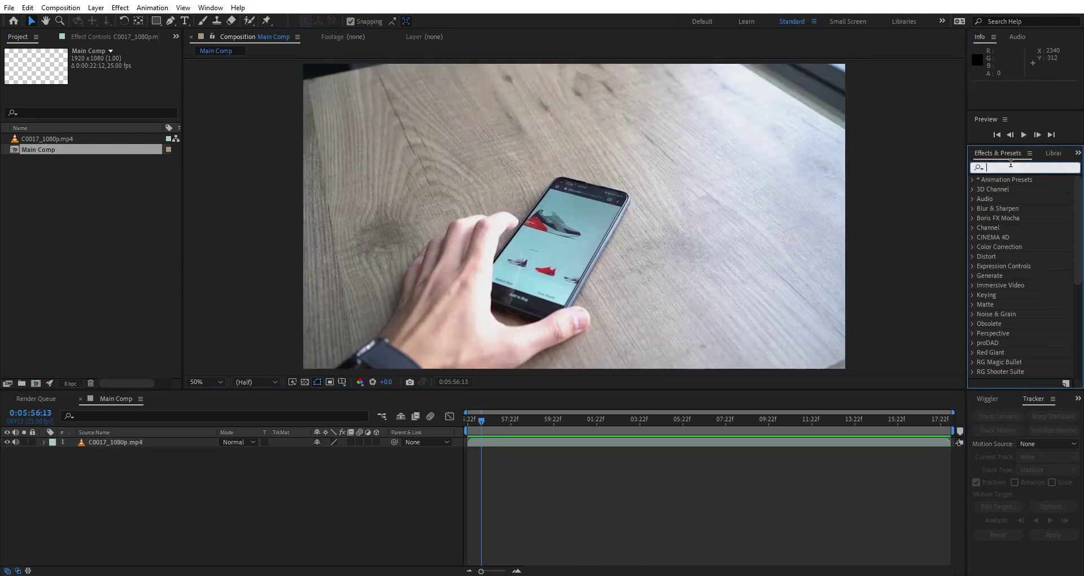
type("3d cam")
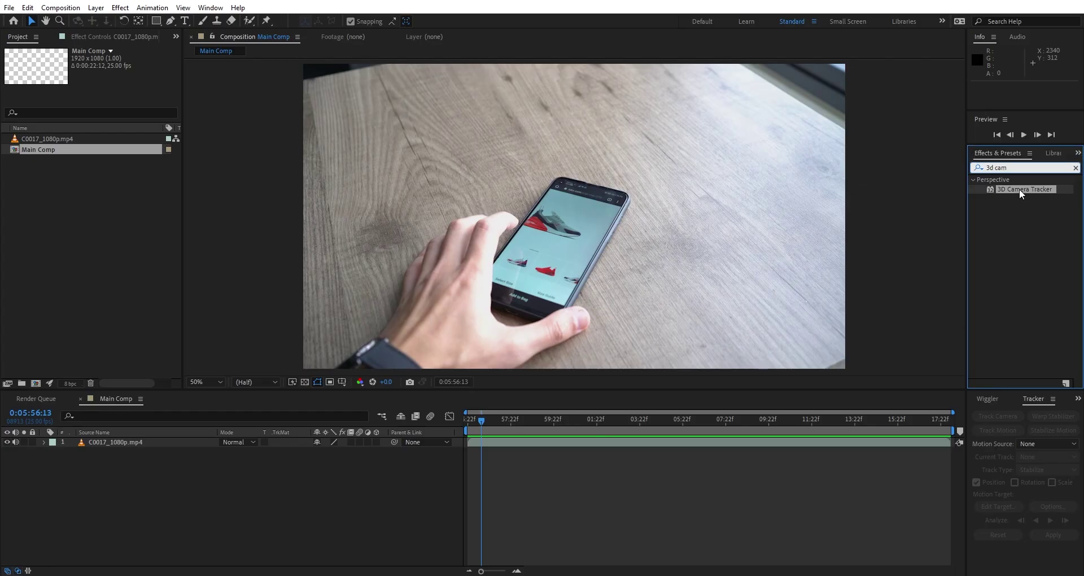
left_click_drag(975, 202, 408, 188)
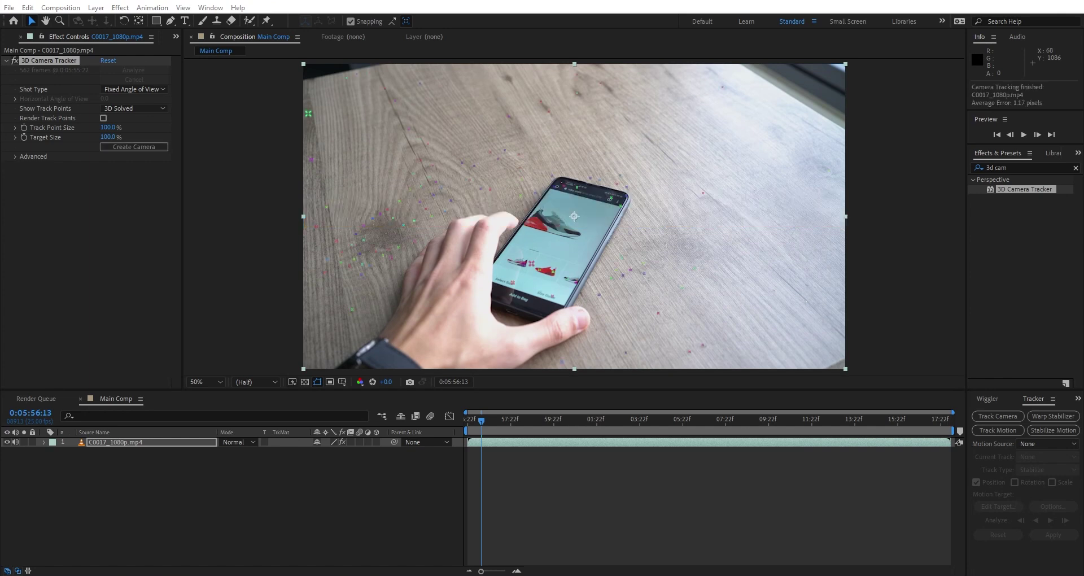
Review the solved track points across the clip and enlarge the Track Point Size to 266%.
left_click_drag(482, 424, 895, 402)
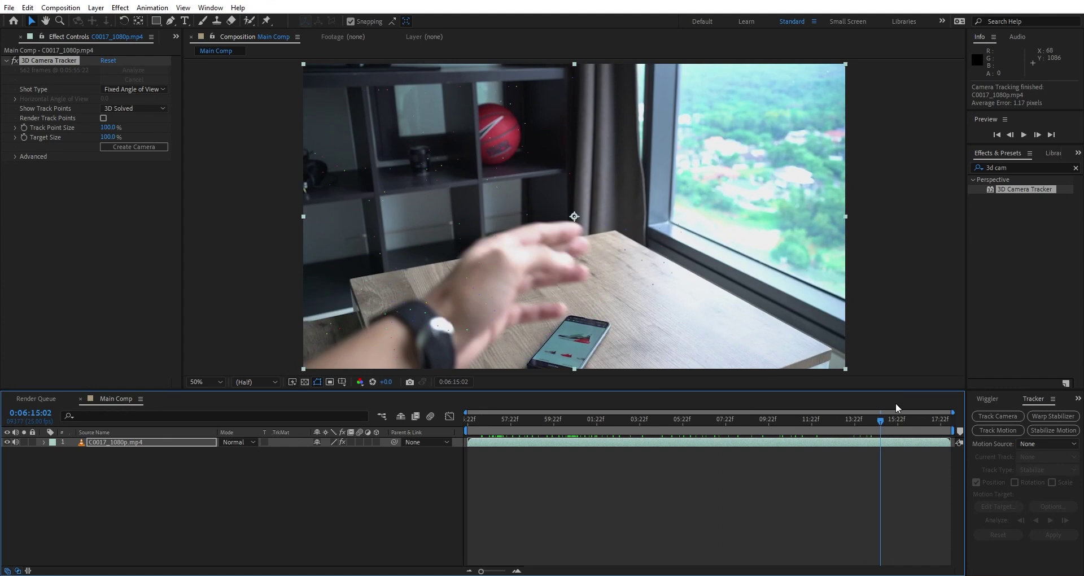
left_click(486, 419)
left_click_drag(108, 127, 221, 136)
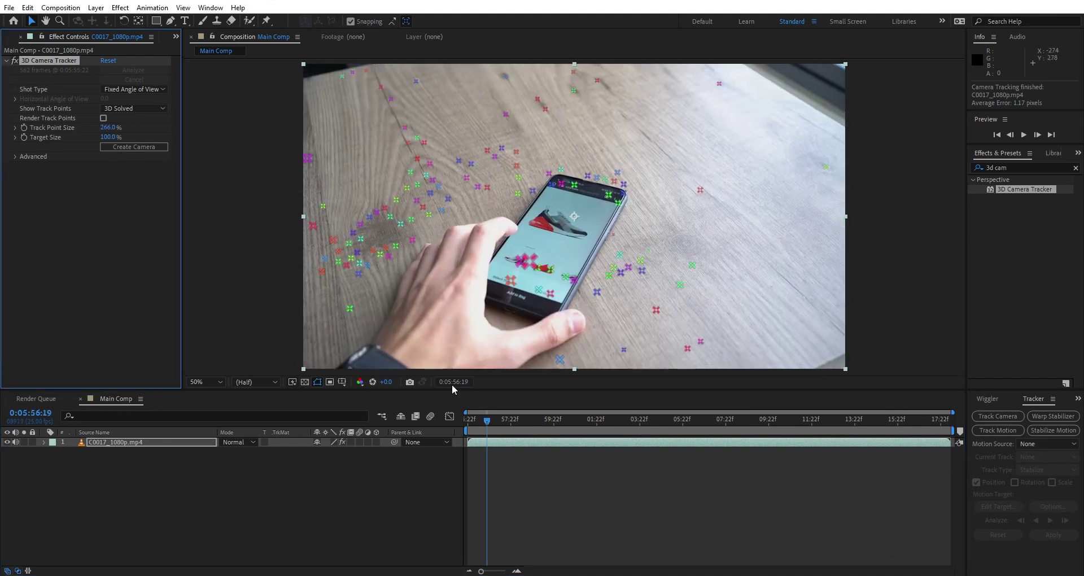
At 0:06:00:02, select the track points on the phone screen and create a solid and camera from them.
left_click_drag(489, 425, 558, 419)
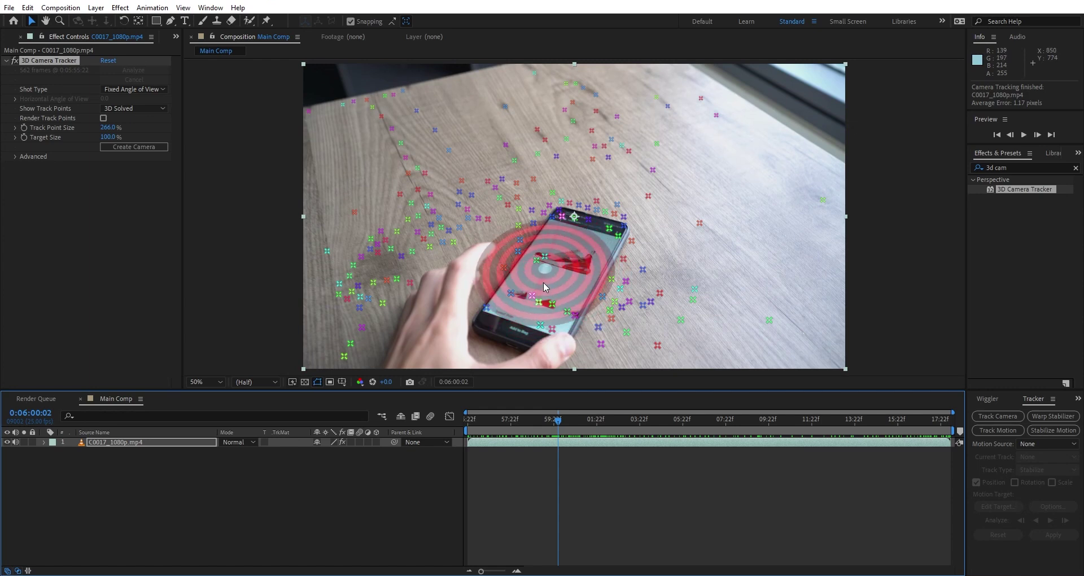
left_click(546, 287)
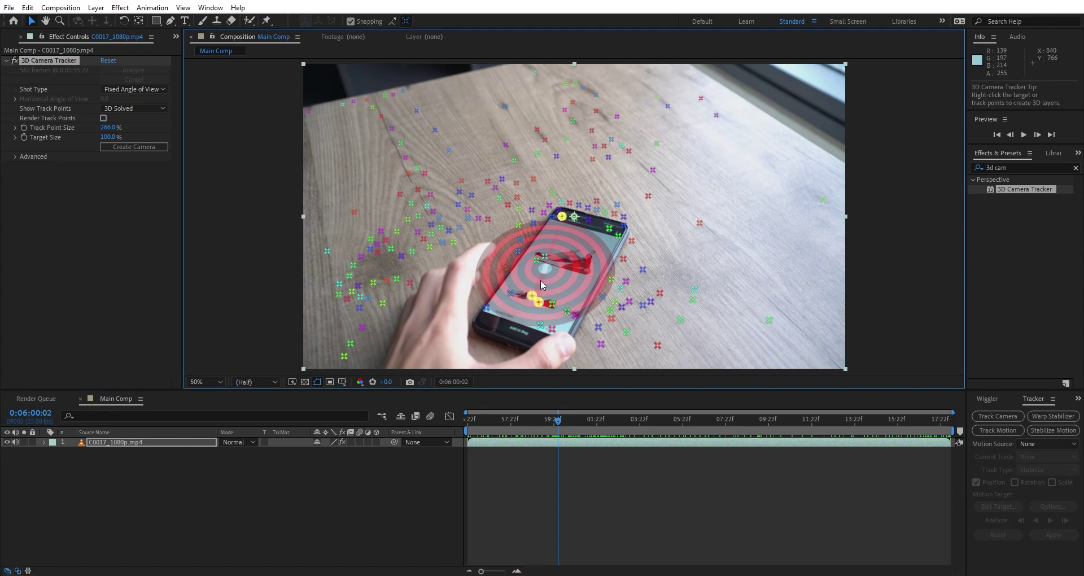
right_click(541, 285)
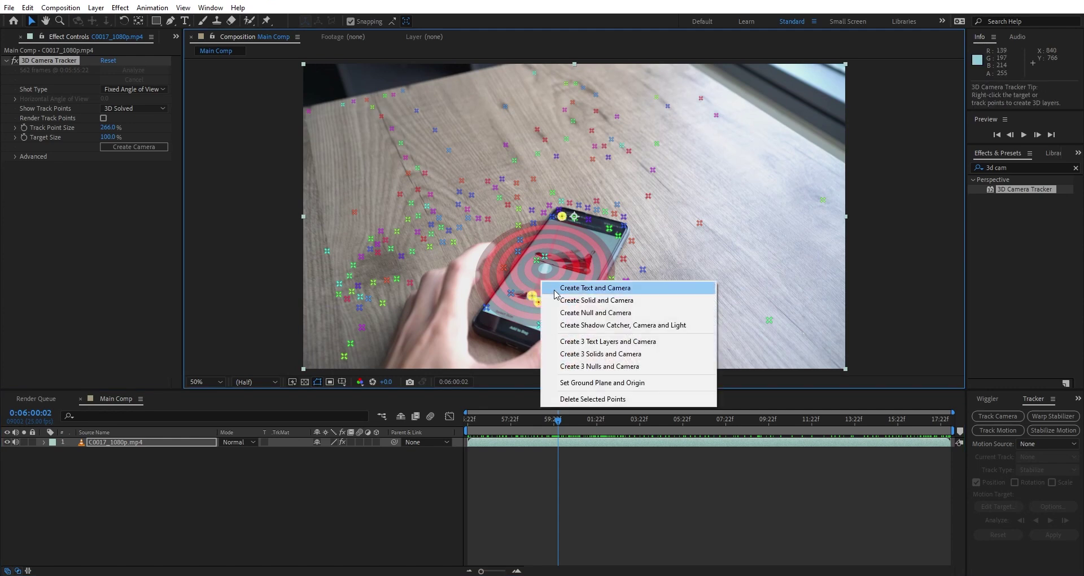
left_click(559, 287)
Rotate, scale and position Track Solid 1 so that it covers the phone and matches its perspective.
left_click_drag(558, 419, 504, 411)
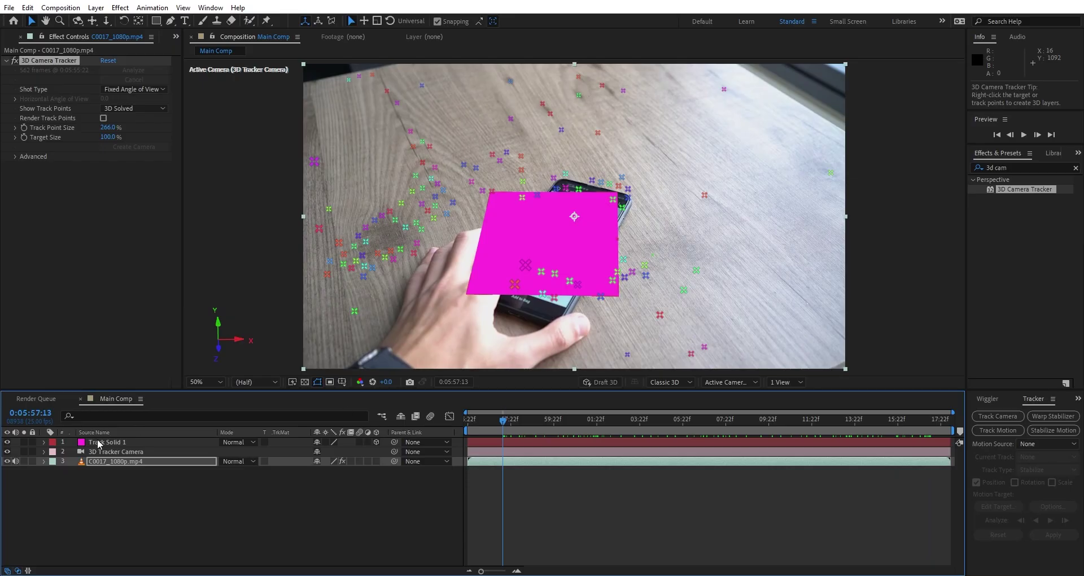
left_click(98, 442)
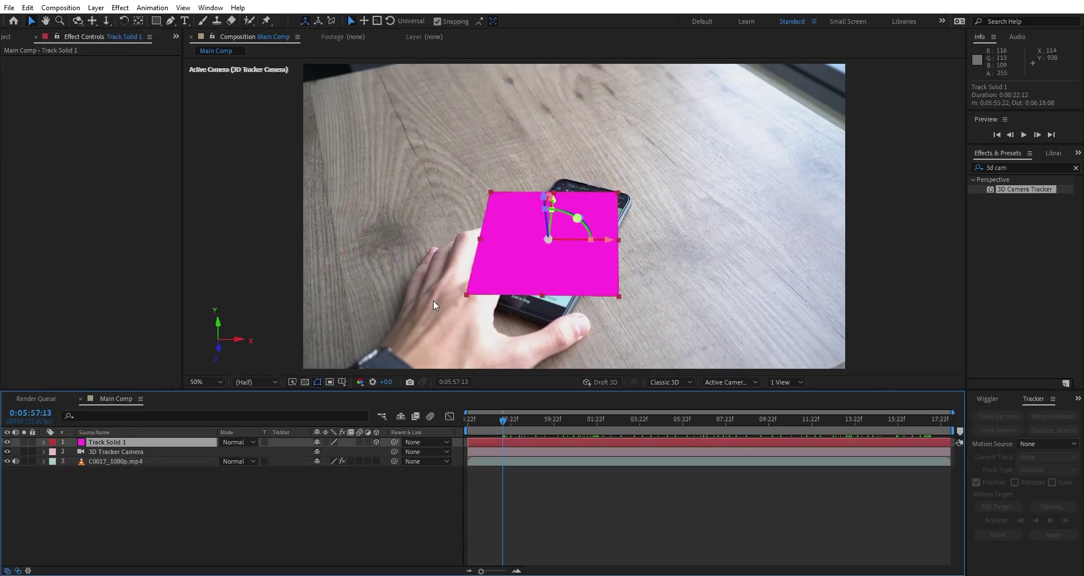
left_click_drag(604, 237, 562, 314)
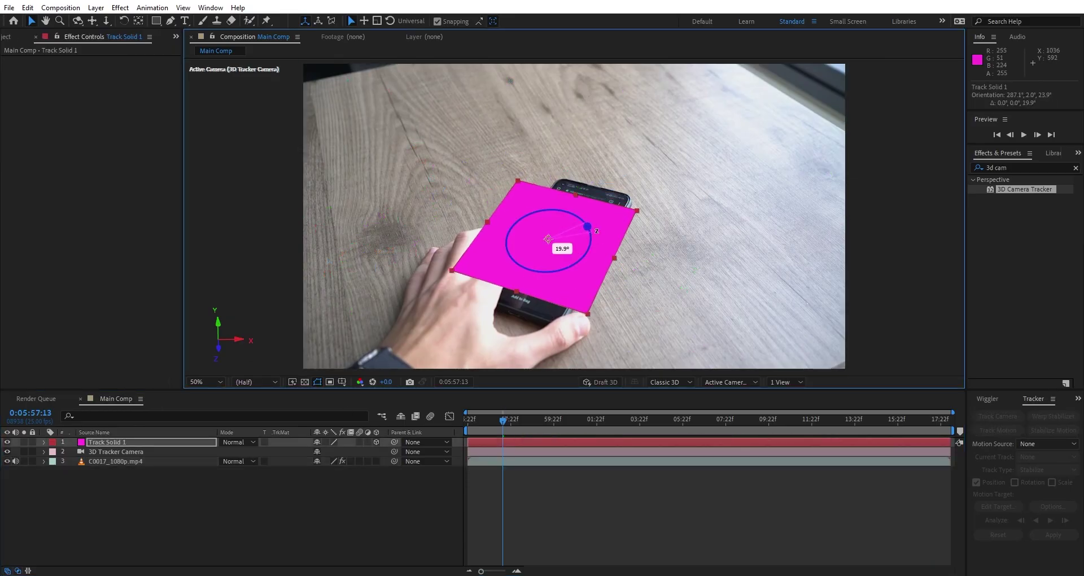
left_click_drag(599, 248, 590, 253)
left_click_drag(564, 205, 646, 271)
left_click_drag(588, 226, 574, 245)
left_click_drag(584, 195, 590, 184)
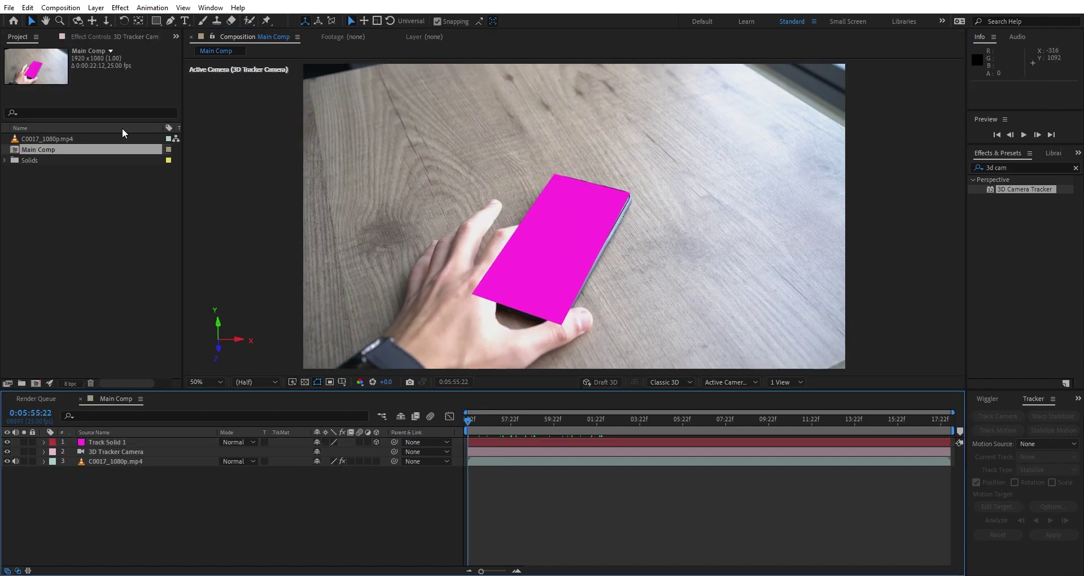
Set the start timecode of Main Comp to 0 in the composition settings.
left_click(61, 7)
left_click(68, 38)
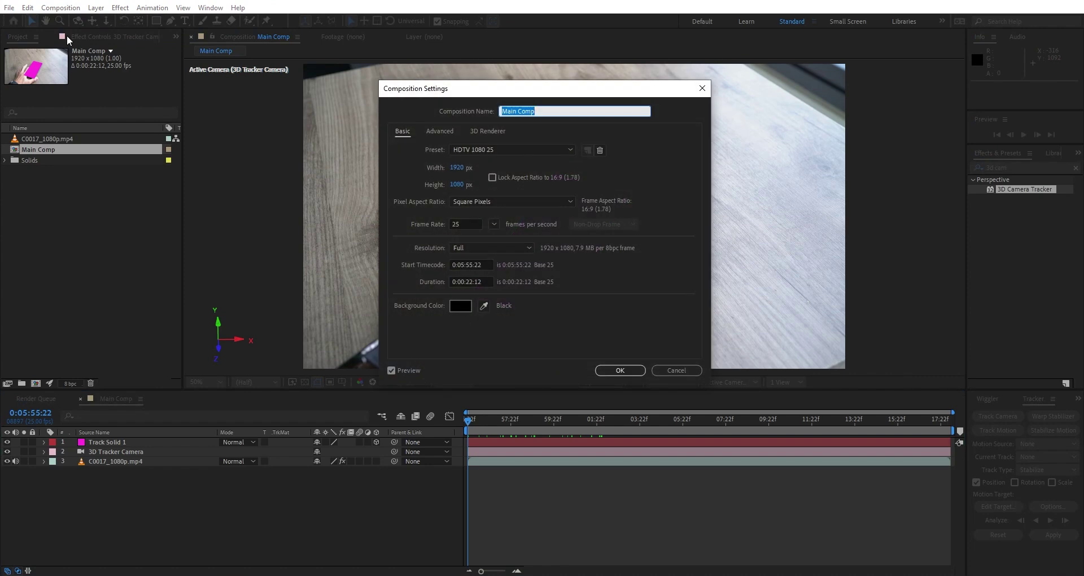
left_click(484, 263)
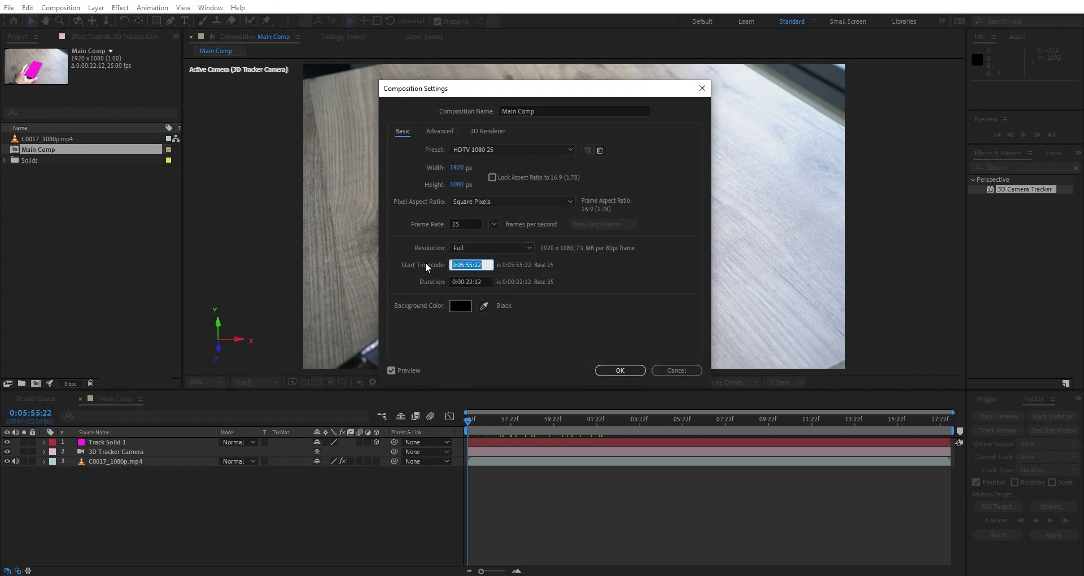
type("0")
key("Return")
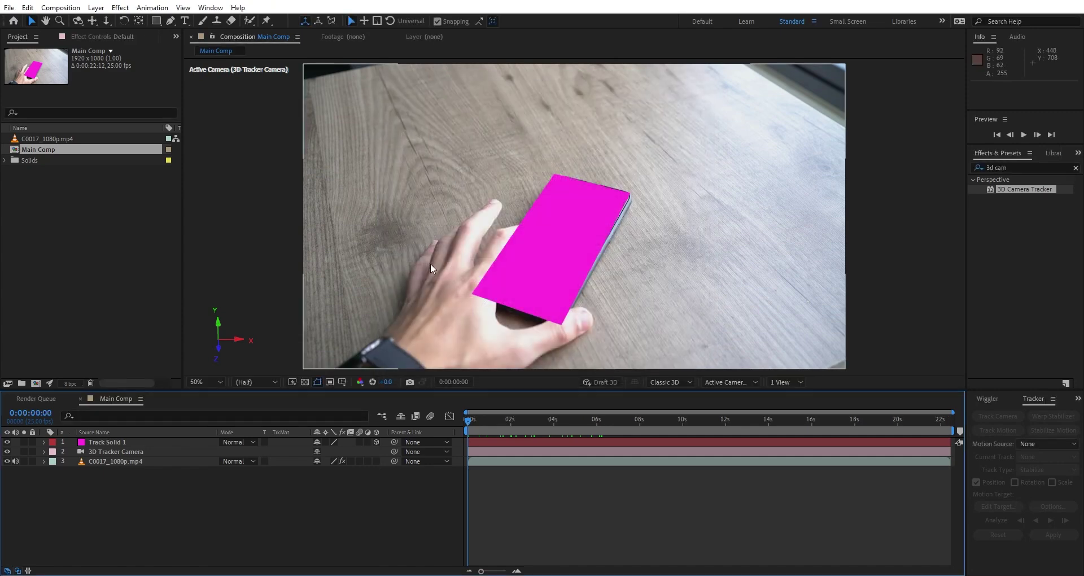
Export the composition with the Maxon Cinema 4D Exporter as Main Comp in .c4d format.
left_click(107, 393)
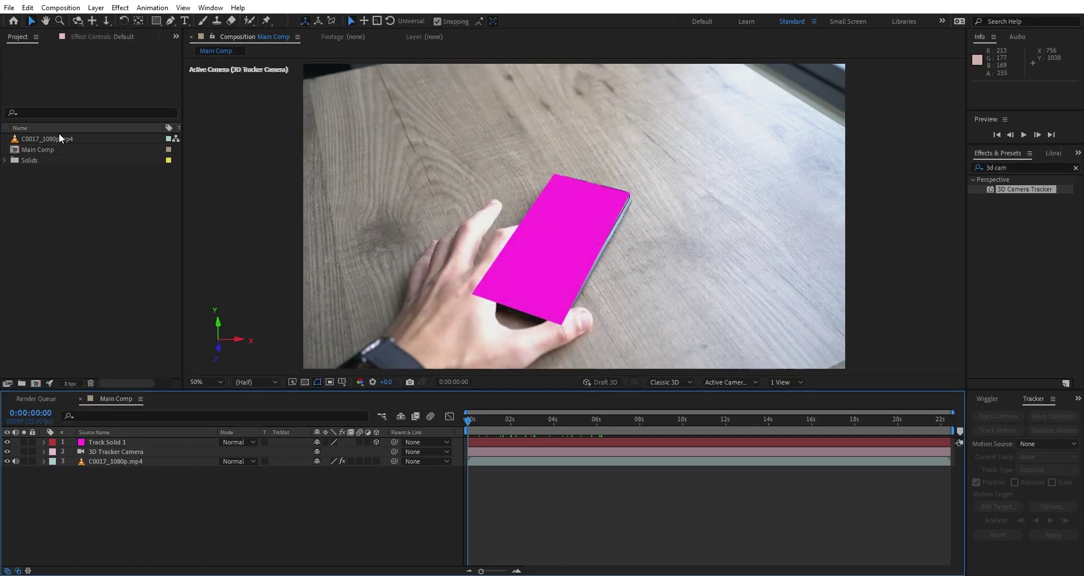
left_click(10, 8)
mouse_move(130, 168)
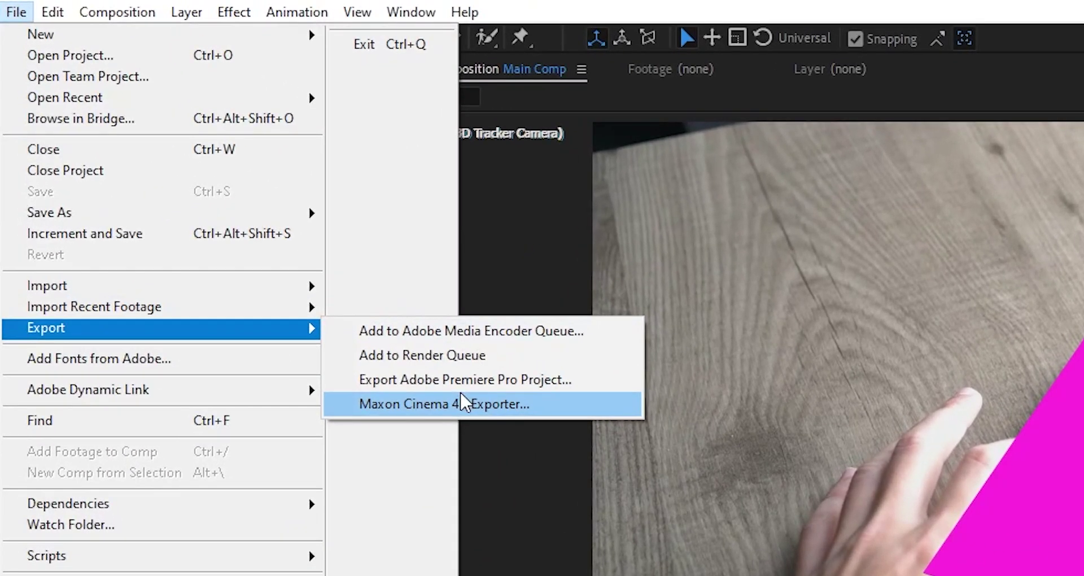
left_click(463, 402)
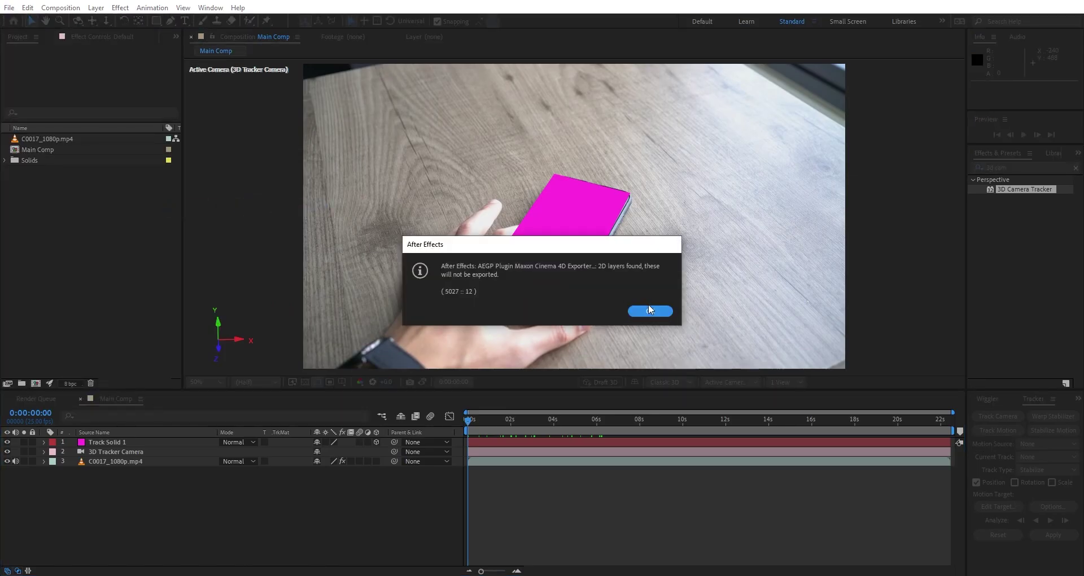
left_click(649, 306)
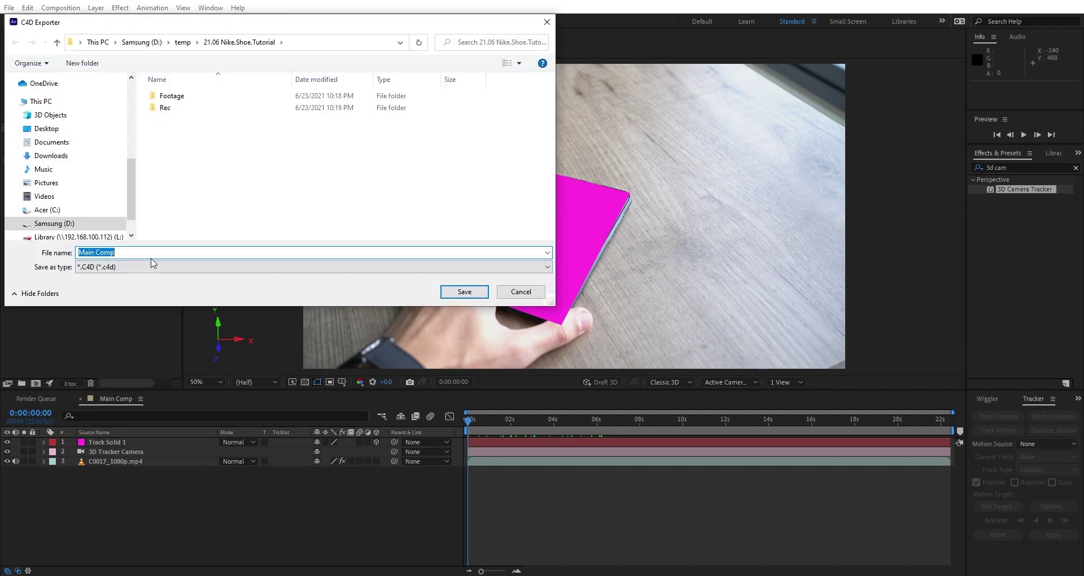
left_click(452, 291)
left_click(452, 276)
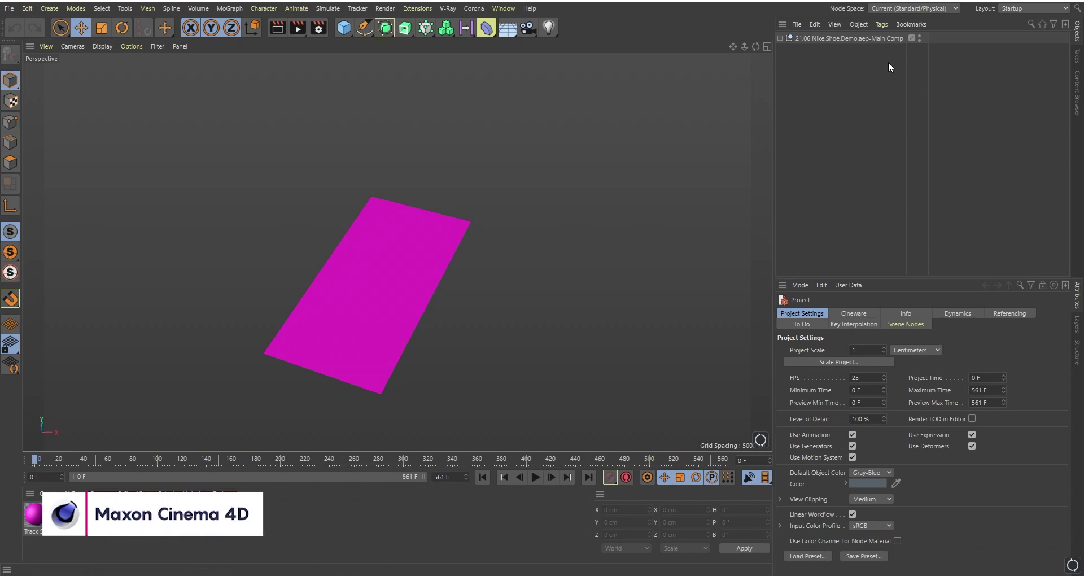
In Cinema 4D, expand the imported Main Comp hierarchy, play back the camera animation and return to frame 0.
left_click(781, 37)
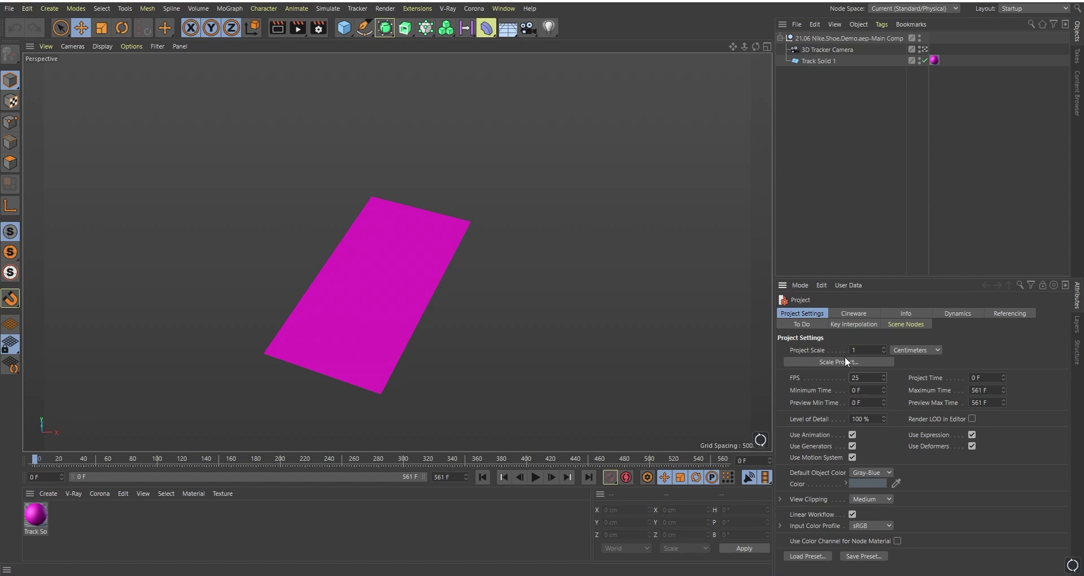
left_click(536, 479)
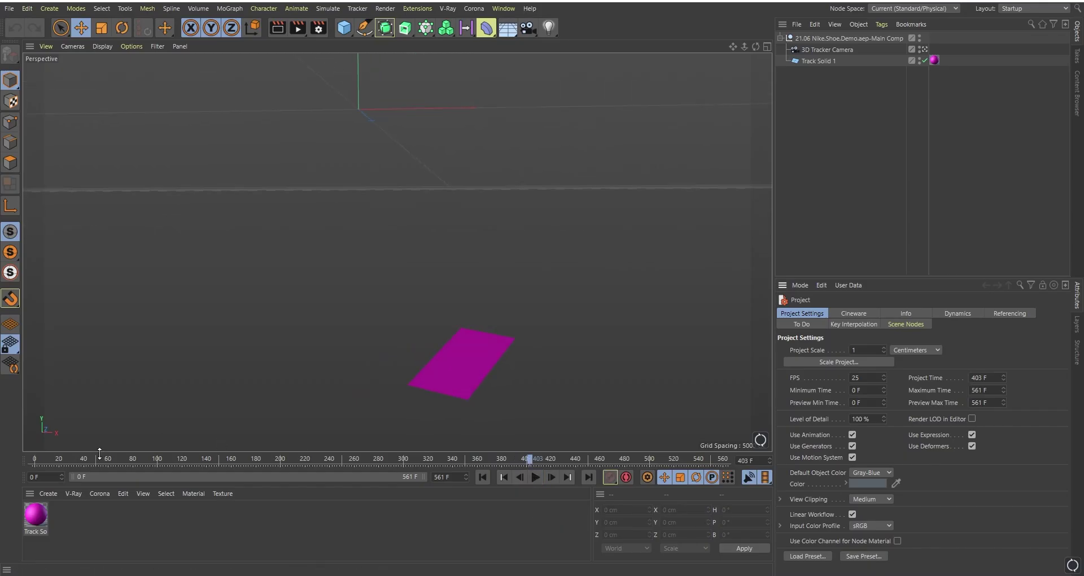
left_click_drag(96, 459, 49, 460)
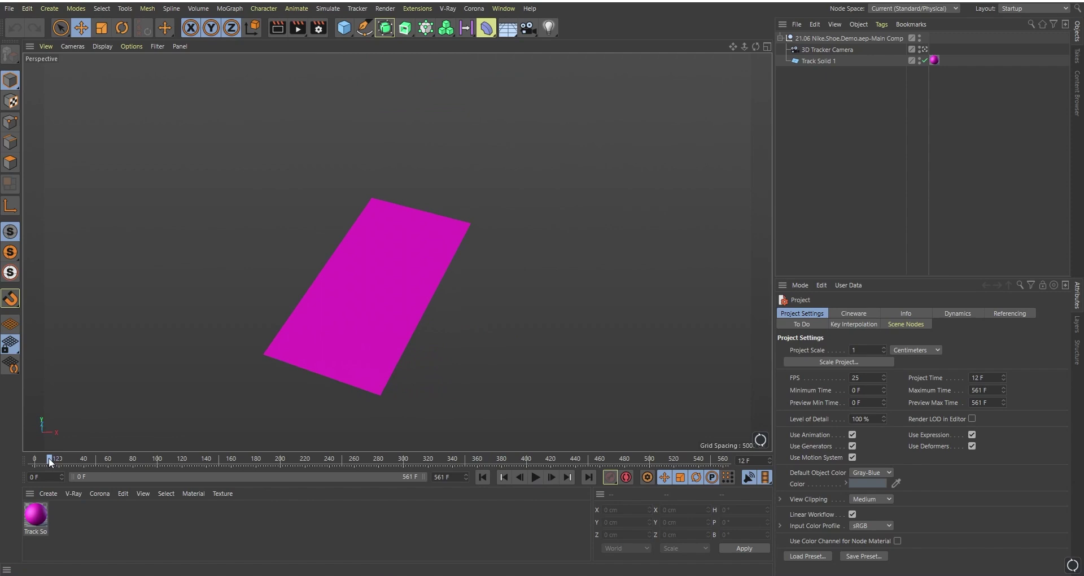
left_click_drag(48, 457, 35, 457)
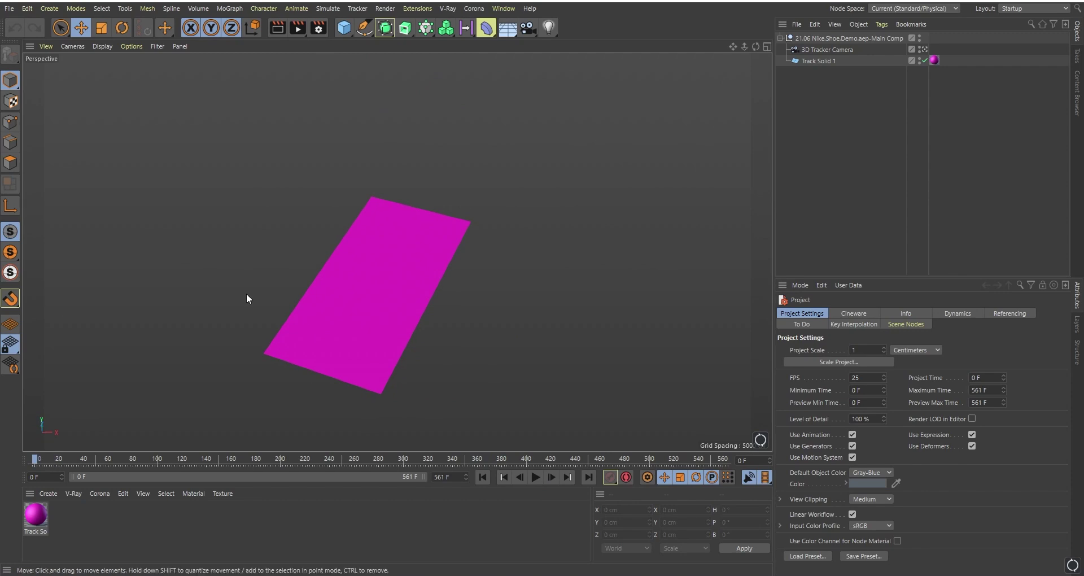
Add a Background object to the scene and create a new standard material named Video.
left_click(514, 29)
left_click(562, 123)
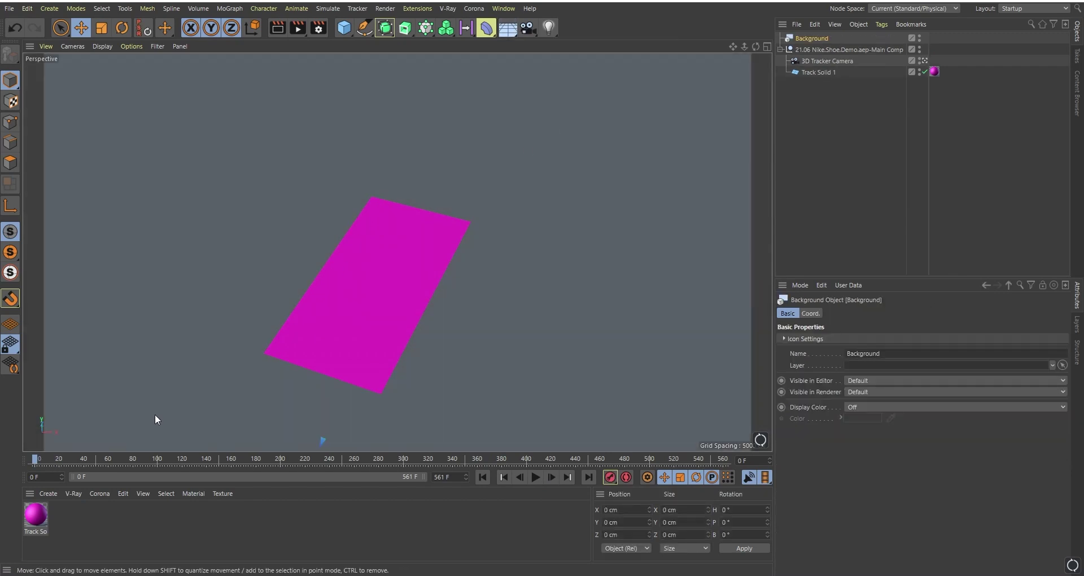
left_click(41, 495)
mouse_move(80, 380)
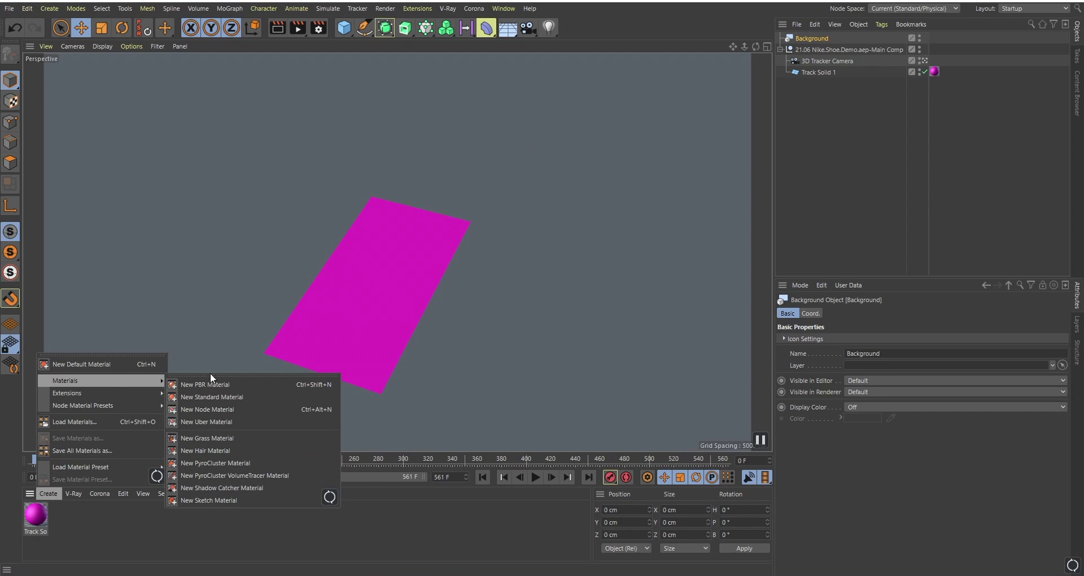
left_click(219, 399)
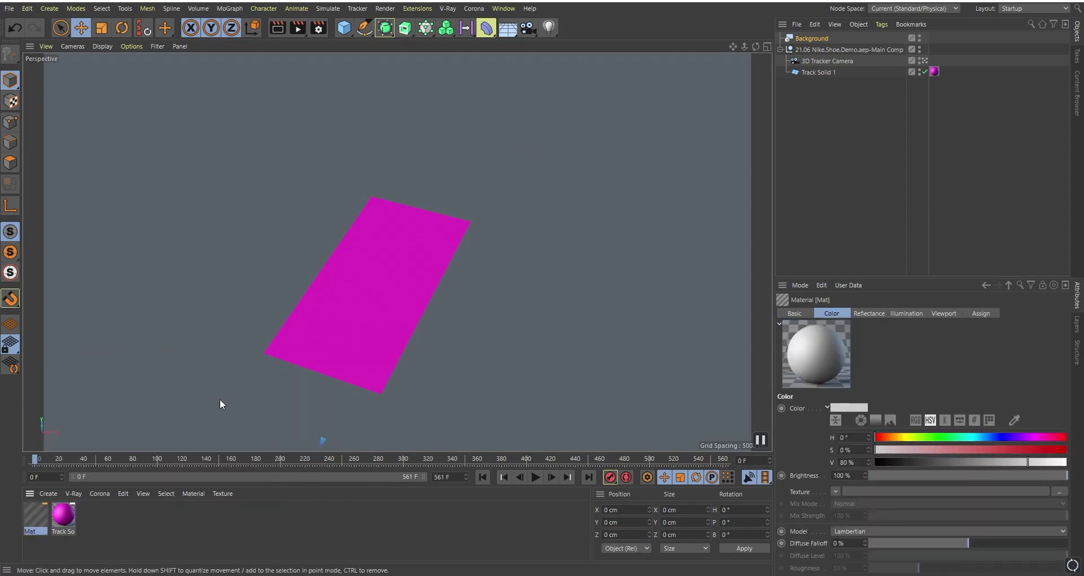
double_click(32, 531)
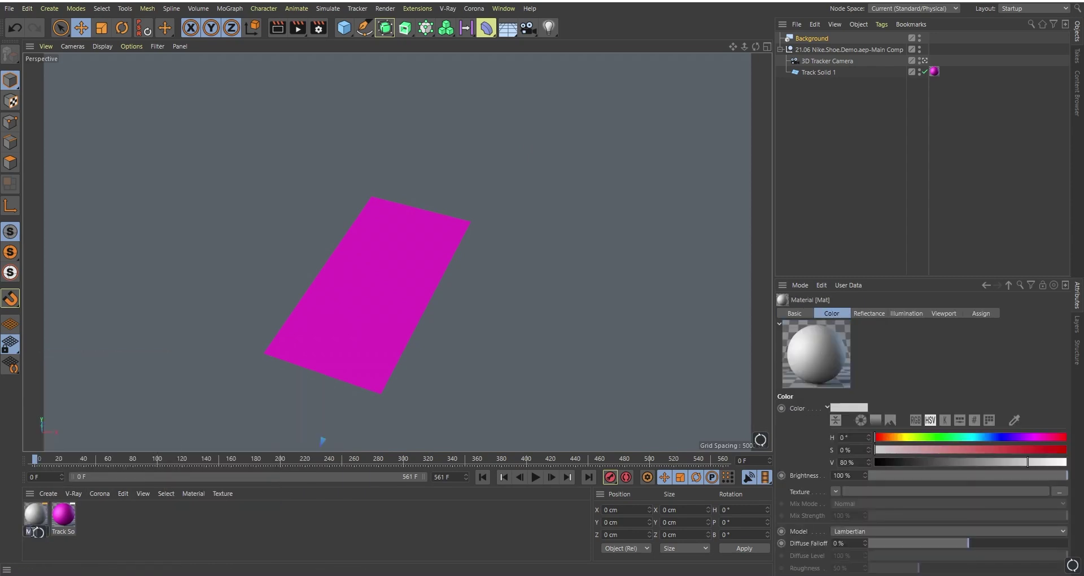
type("Video")
key("Return")
Disable the Color and Reflectance channels of the Video material and enable its Luminance channel.
double_click(35, 515)
left_click(364, 202)
left_click(364, 247)
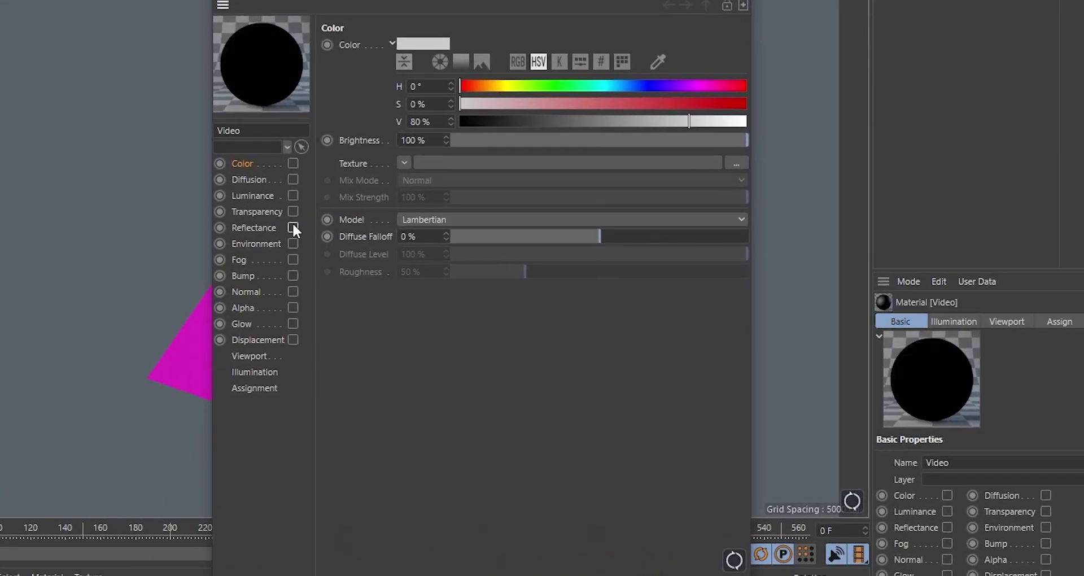
left_click(293, 194)
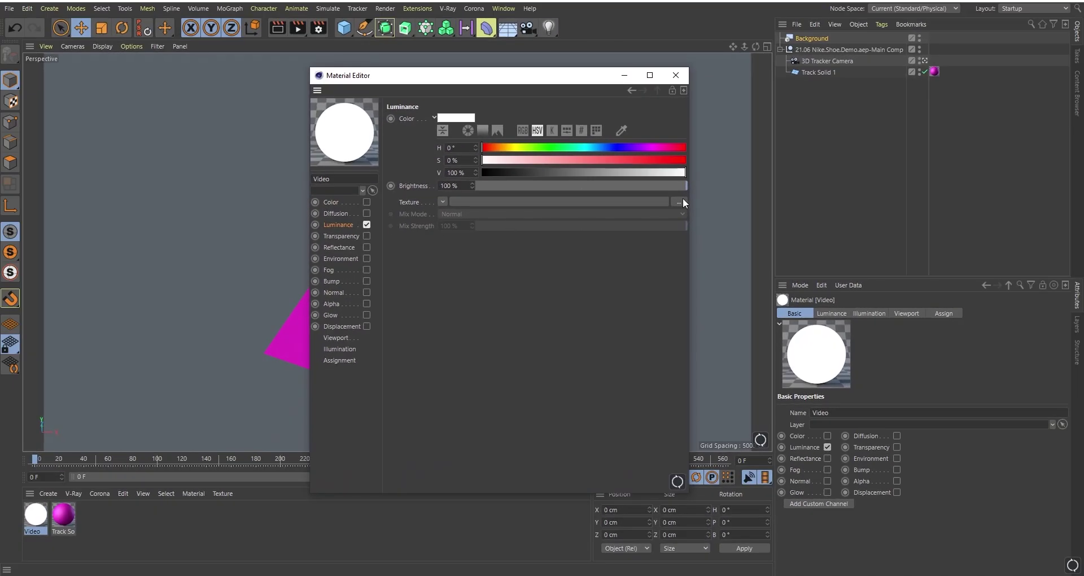
Load the C0017_1080p footage as the Video material's luminance texture without copying it to the project location, and apply the material to the Background object.
left_click(681, 201)
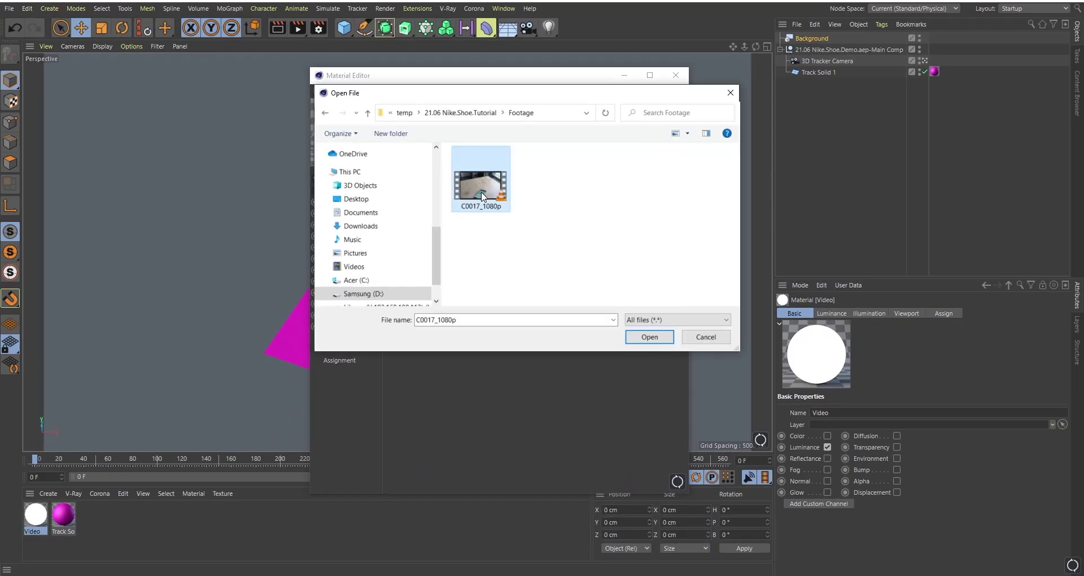
left_click(632, 339)
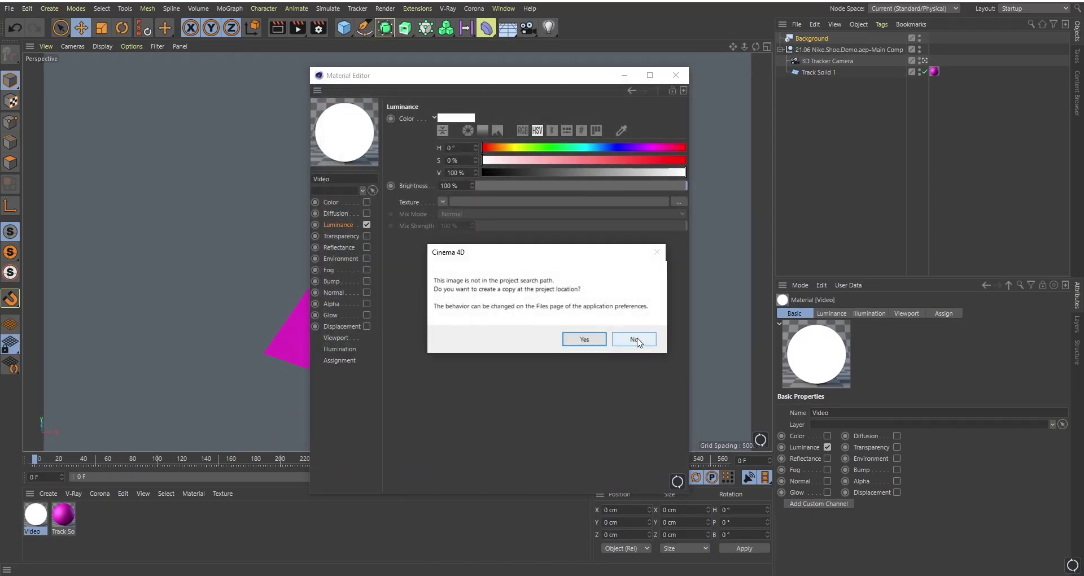
left_click(632, 342)
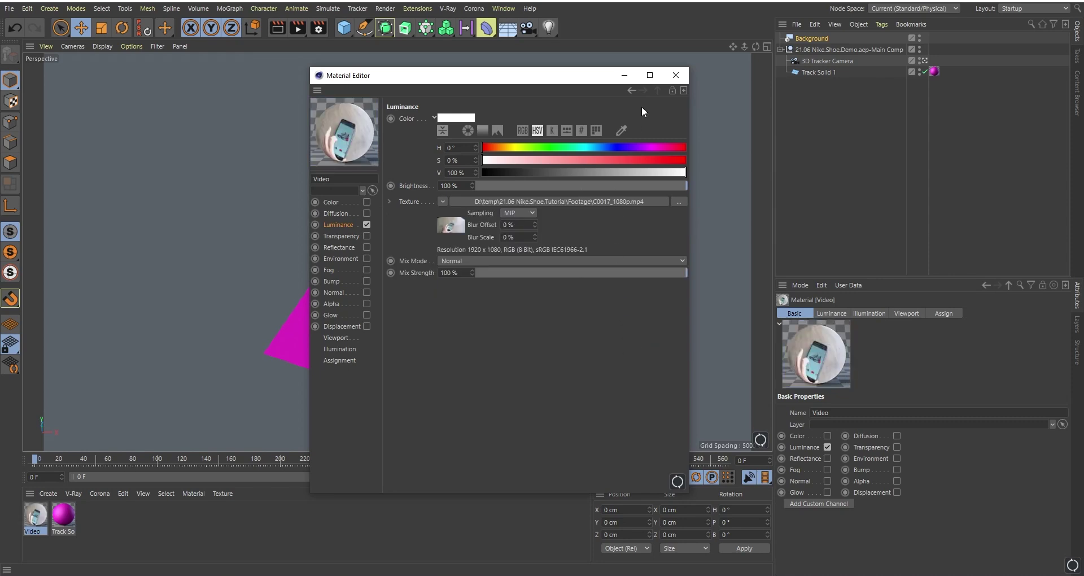
left_click(676, 75)
left_click_drag(37, 519, 821, 39)
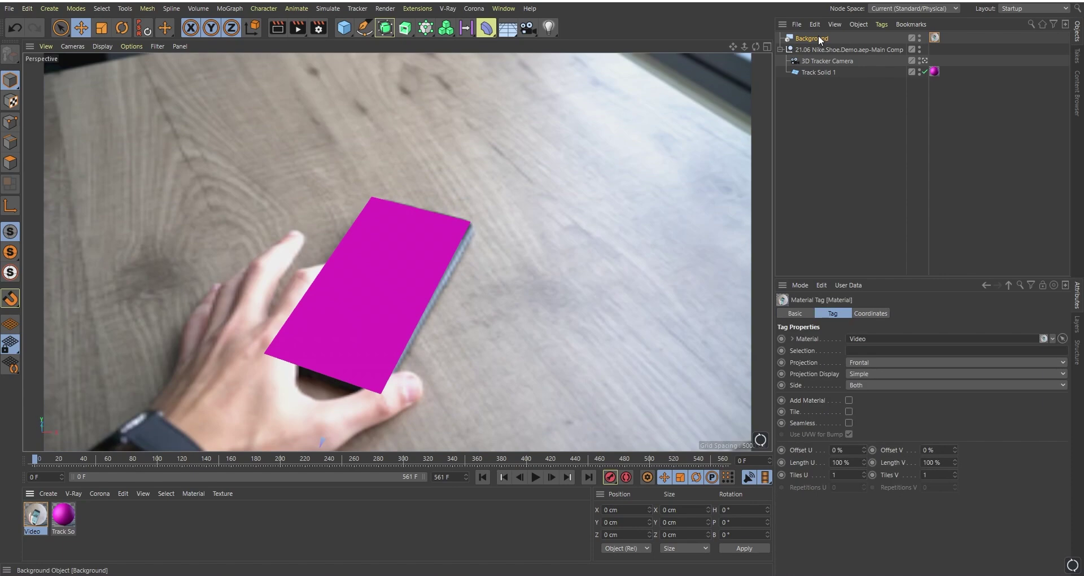
Play back the tracked scene over the footage and hide the Workplane in the perspective view.
left_click(535, 477)
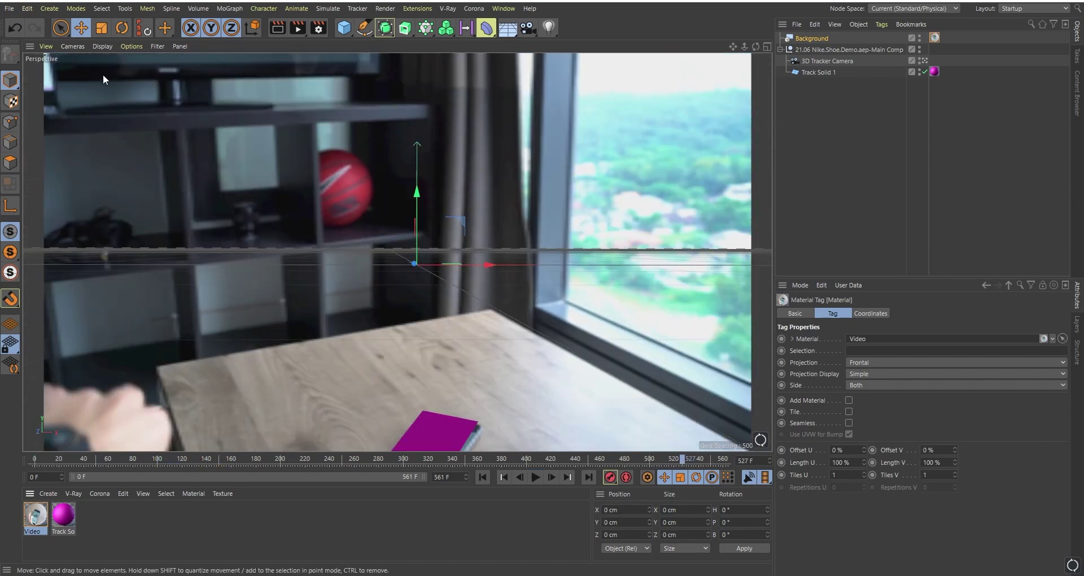
left_click(161, 46)
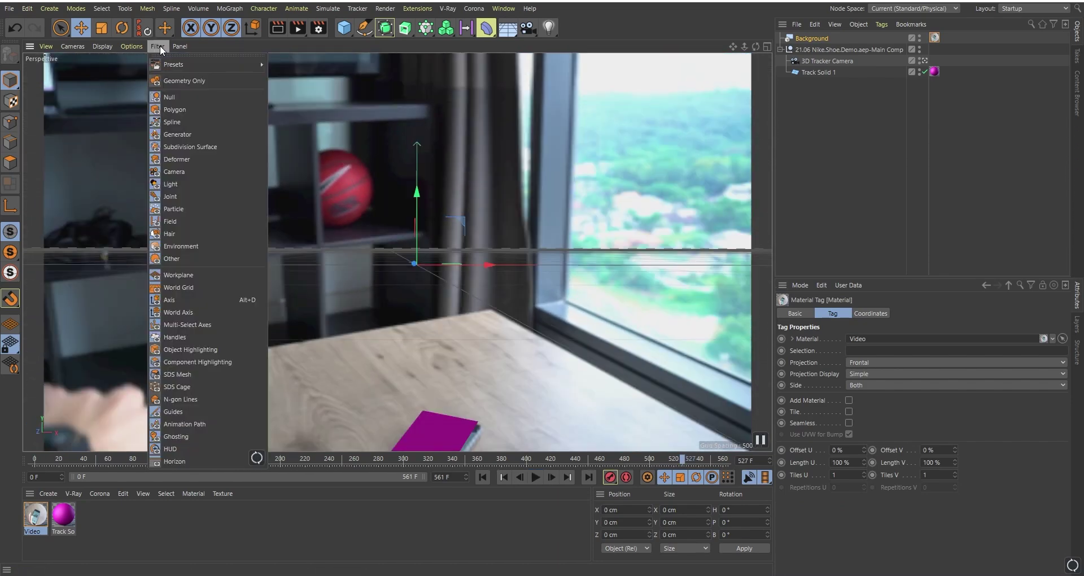
left_click(190, 275)
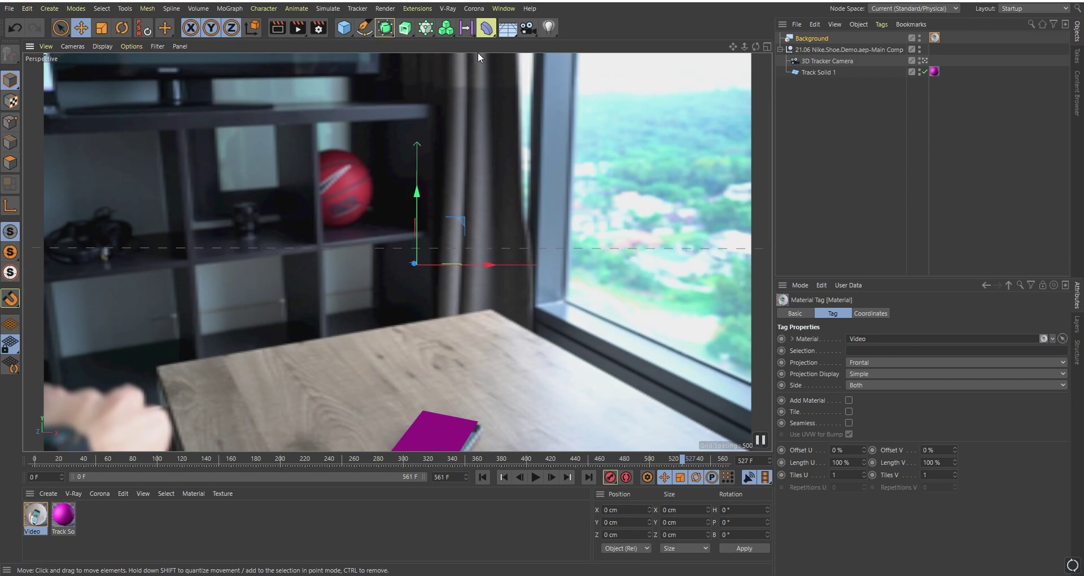
Open the Sketchfab Importer extension and look through its staff-picked models.
left_click(418, 8)
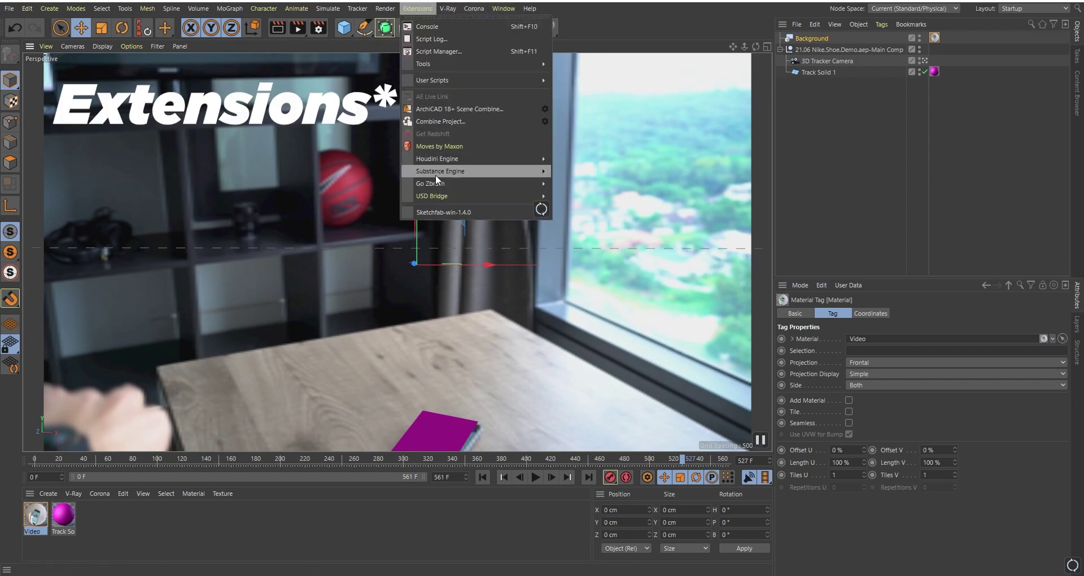
mouse_move(440, 210)
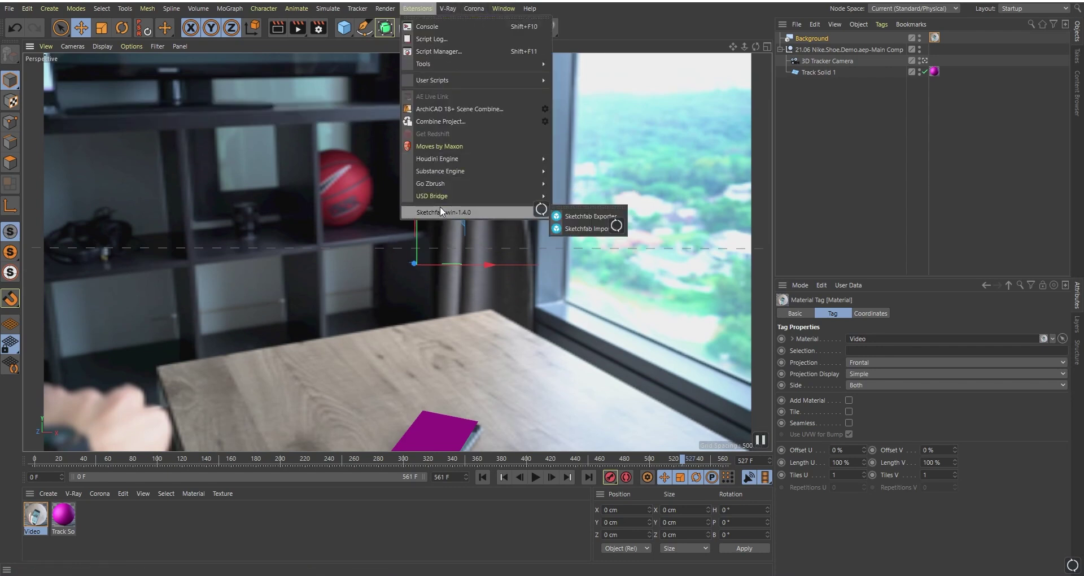
left_click(596, 231)
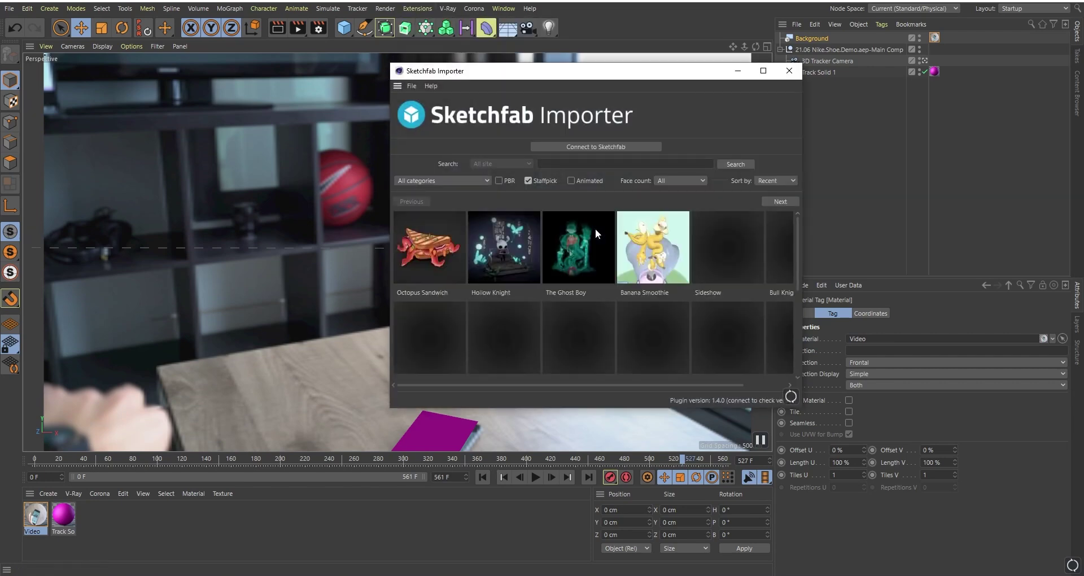
scroll(559, 238, "down", 2)
scroll(570, 248, "up", 2)
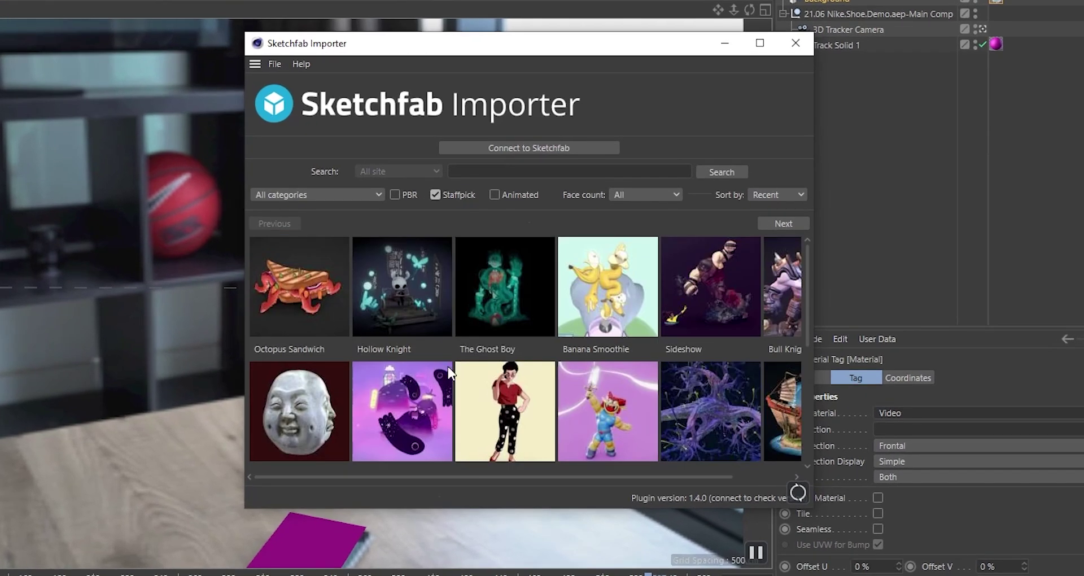
Search the Sketchfab Importer for "car" and look through the models.
mouse_move(449, 480)
left_mouse_down()
mouse_move(548, 477)
mouse_move(446, 477)
left_mouse_up()
left_click(466, 169)
type("car")
left_click(710, 171)
scroll(424, 289, "down", 2)
scroll(425, 290, "up", 2)
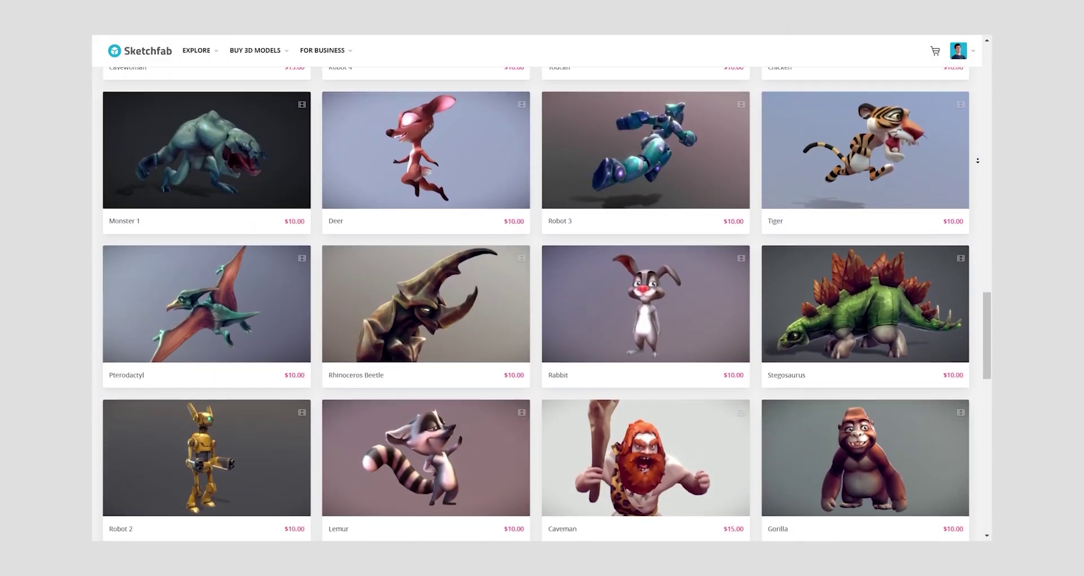
Browse the models for sale on the Sketchfab website and rotate the Nike AirMax year 2018 preview.
scroll(175, 507, "down", 2)
scroll(174, 507, "down", 4)
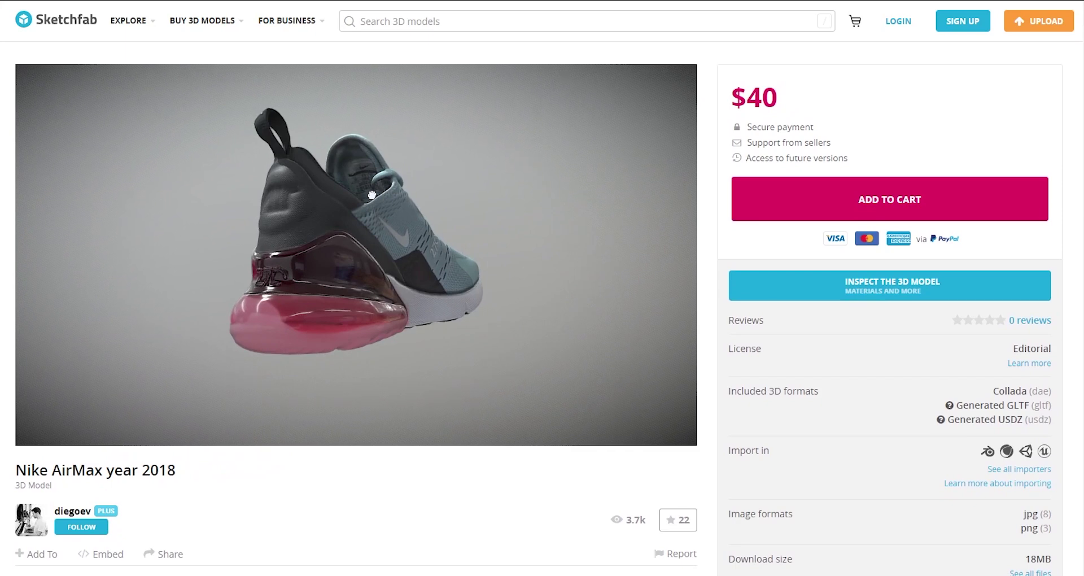
left_click_drag(372, 195, 577, 325)
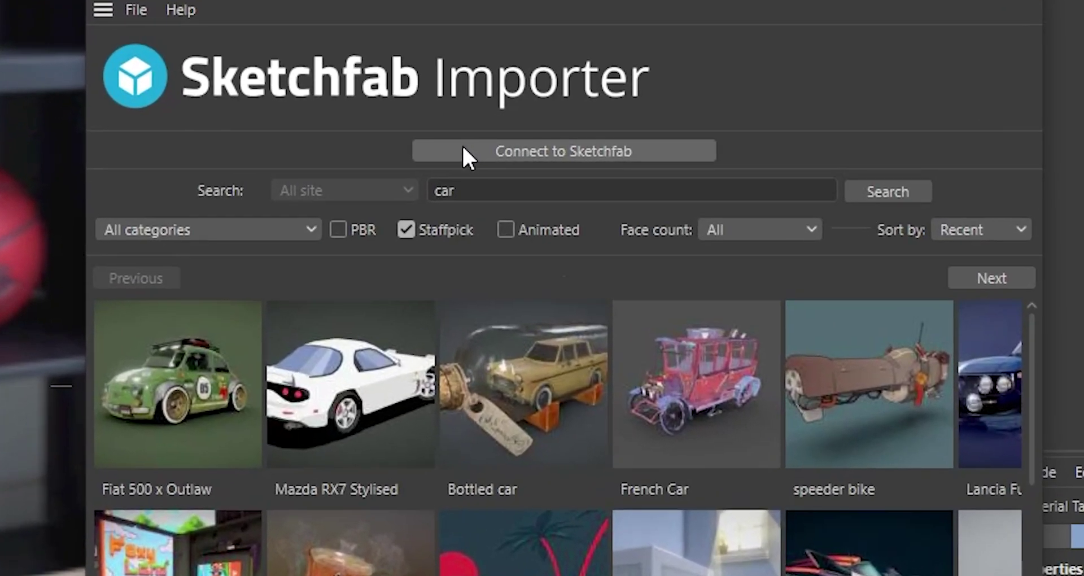
Connect the importer to the Sketchfab account and limit the models to Store purchases.
left_click(522, 148)
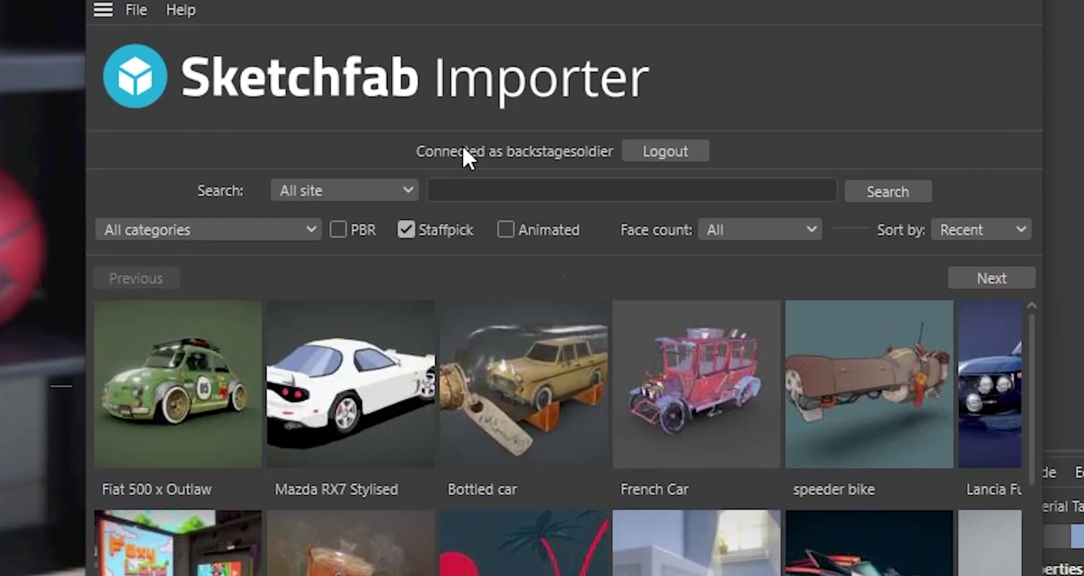
left_click(345, 190)
left_click(321, 276)
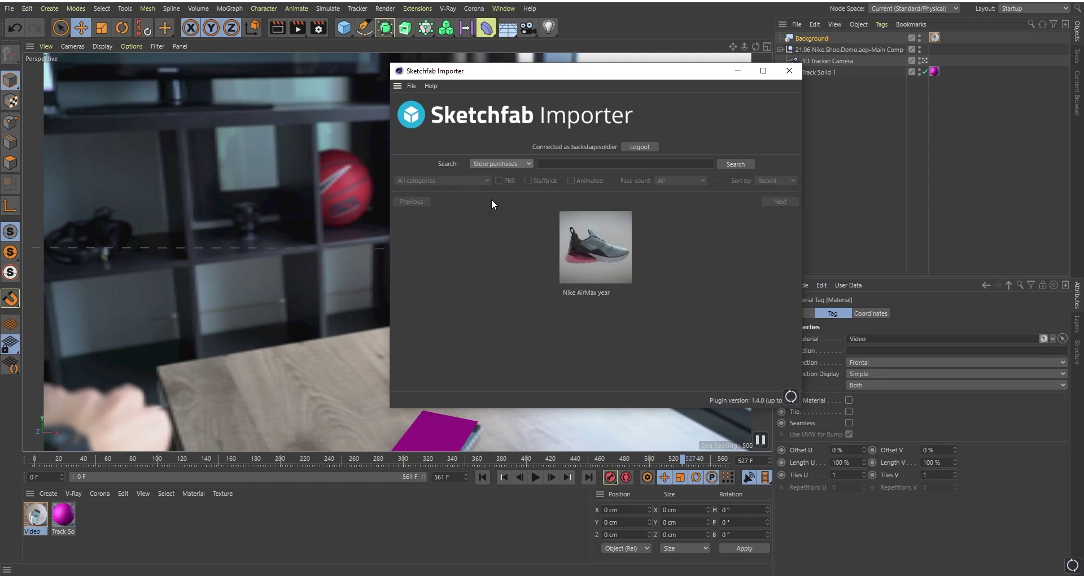
Import the purchased Nike AirMax year 2018 model into the scene and close its detail window.
left_click(595, 256)
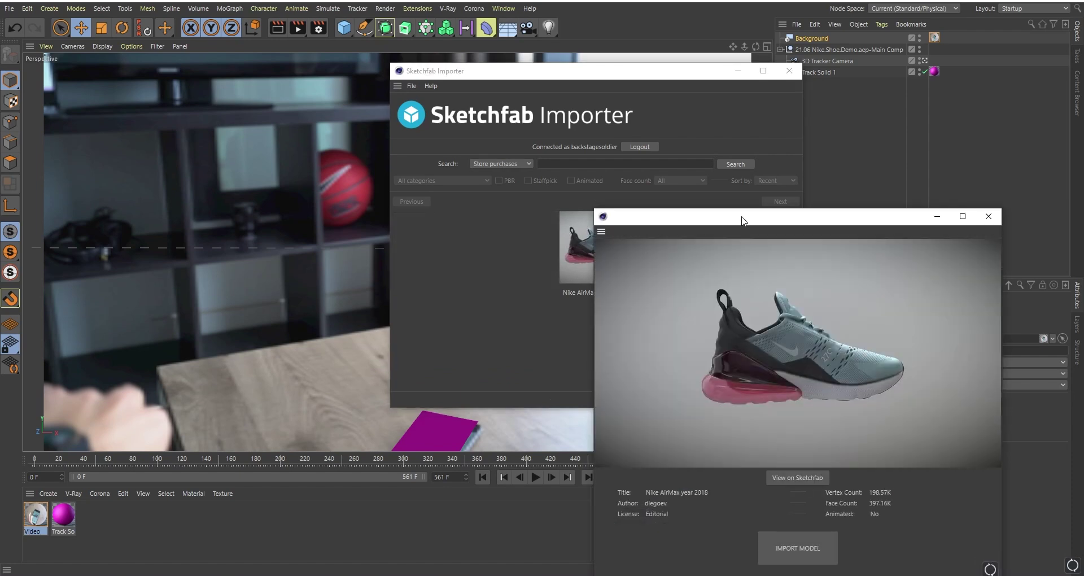
left_click(810, 558)
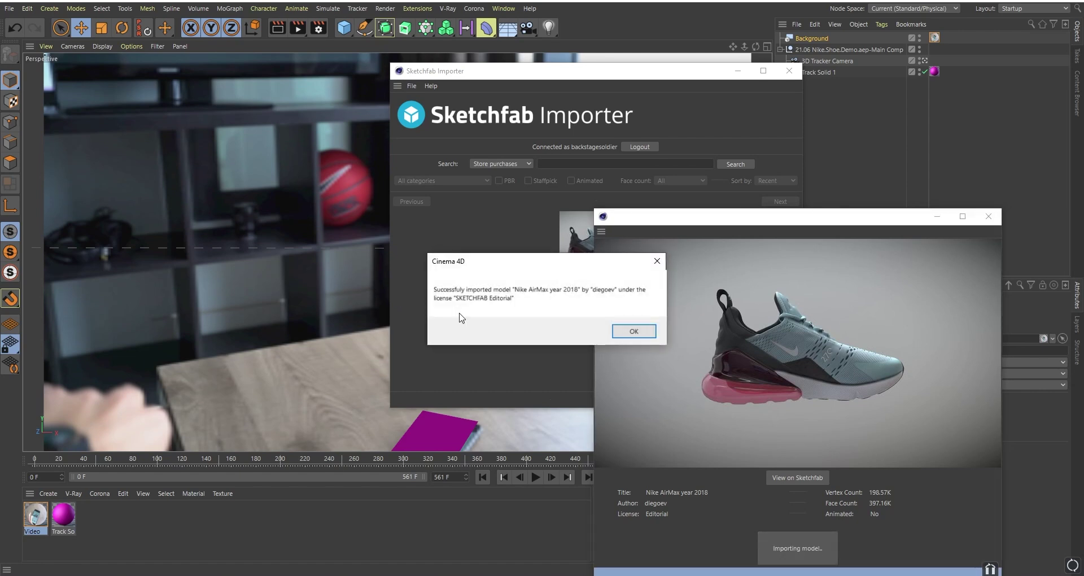
left_click(633, 332)
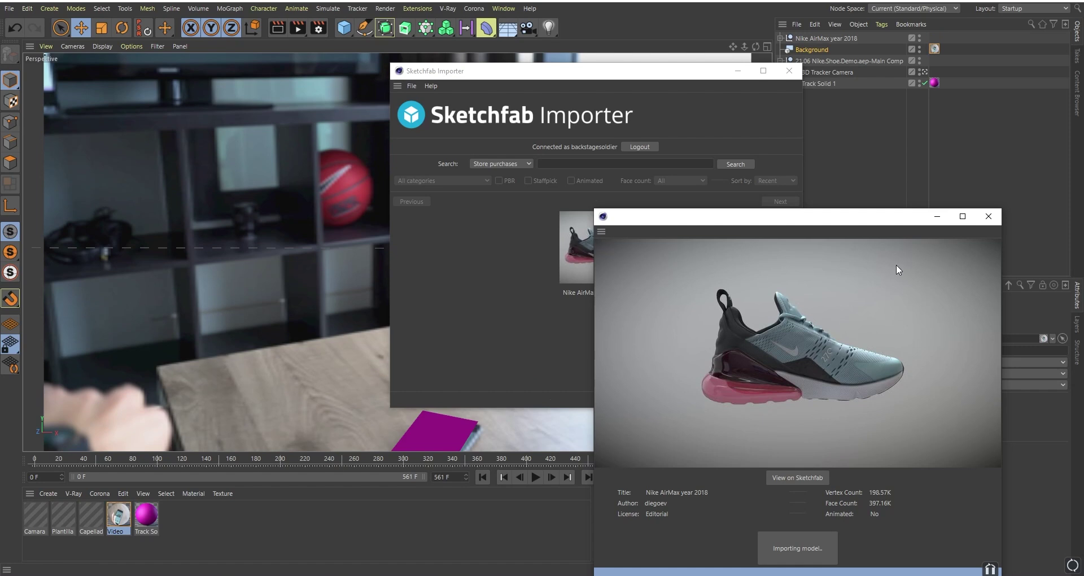
left_click(983, 219)
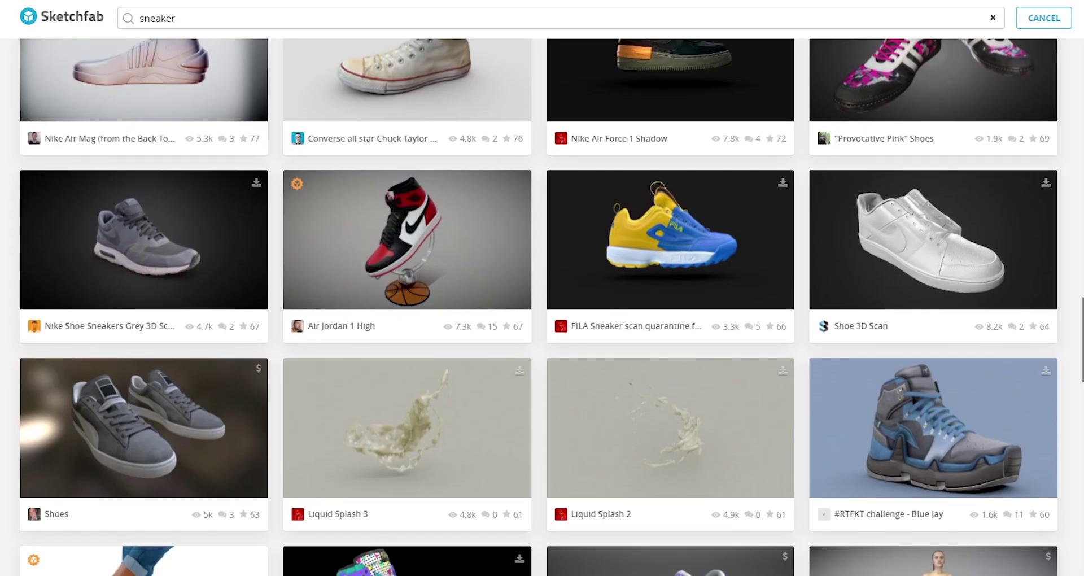
Look through the "sneaker" models on the Sketchfab website.
scroll(539, 307, "down", 5)
scroll(1077, 427, "down", 4)
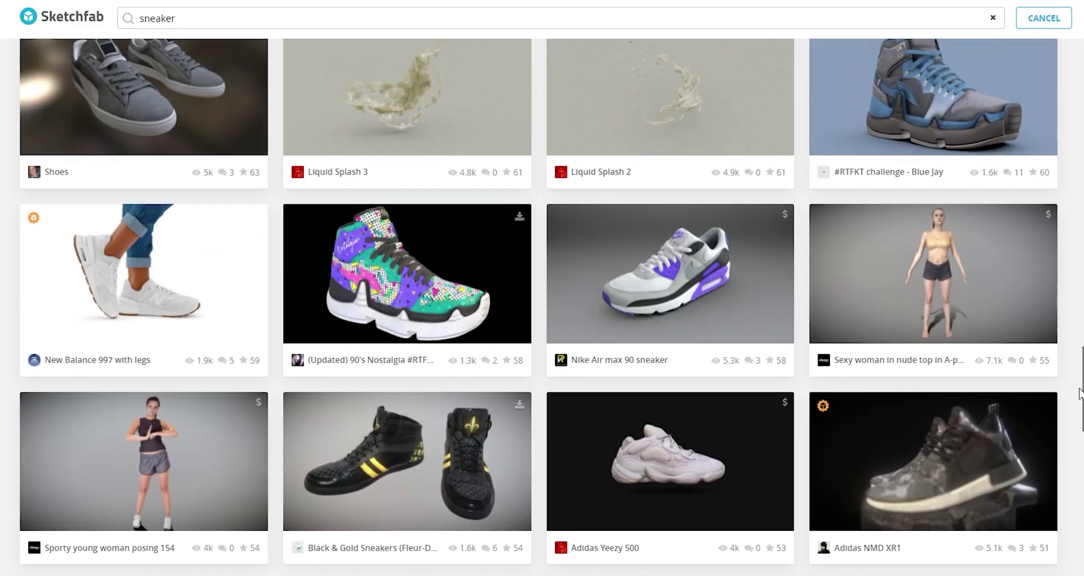
scroll(1077, 426, "down", 2)
scroll(1075, 434, "down", 8)
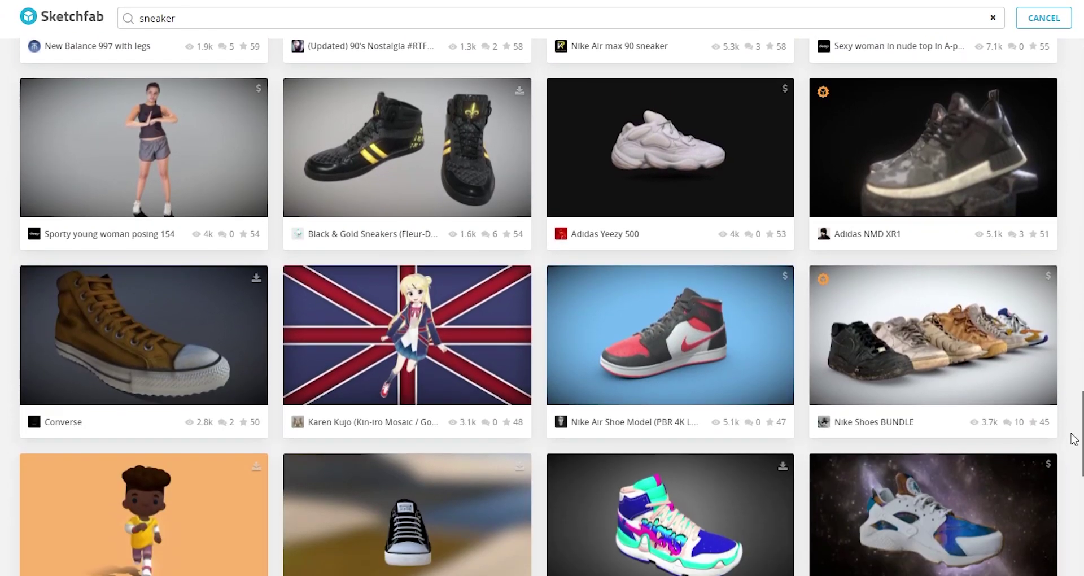
scroll(1064, 486, "up", 1)
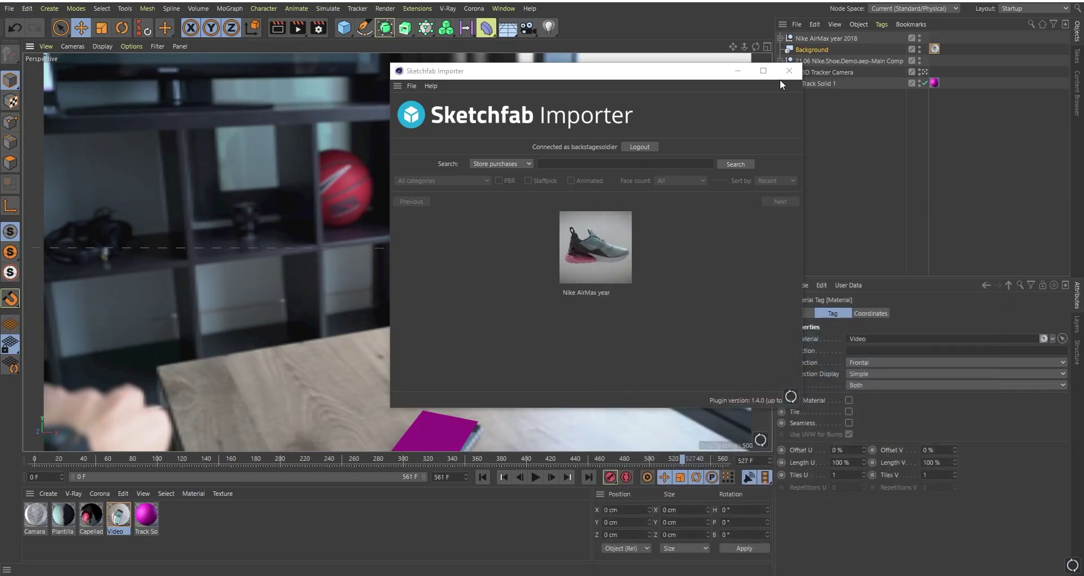
Close the Sketchfab Importer and make the Nike AirMax year 2018 null a child of Track Solid 1.
left_click(788, 65)
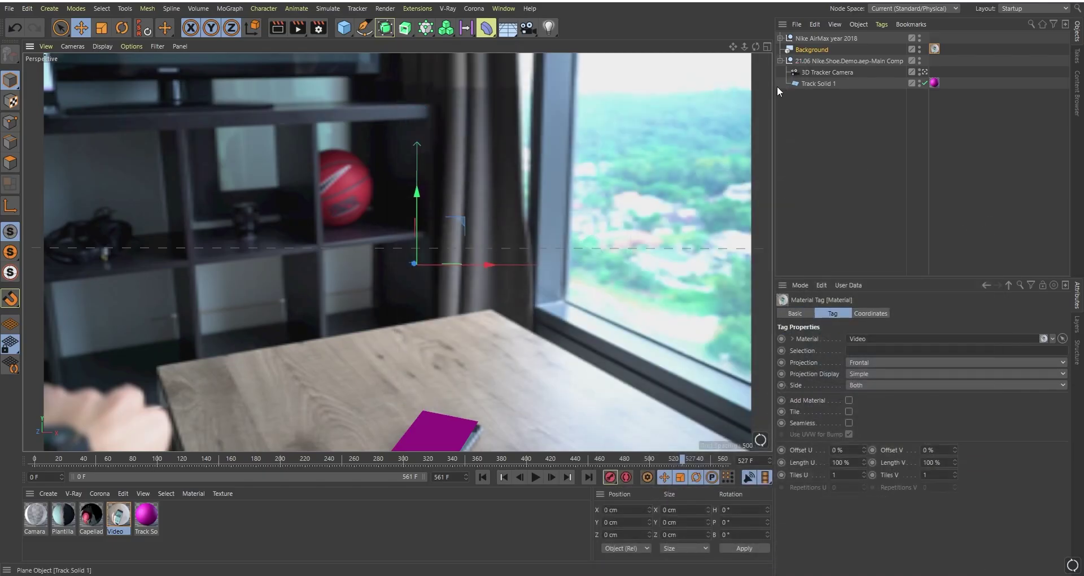
left_click(836, 39)
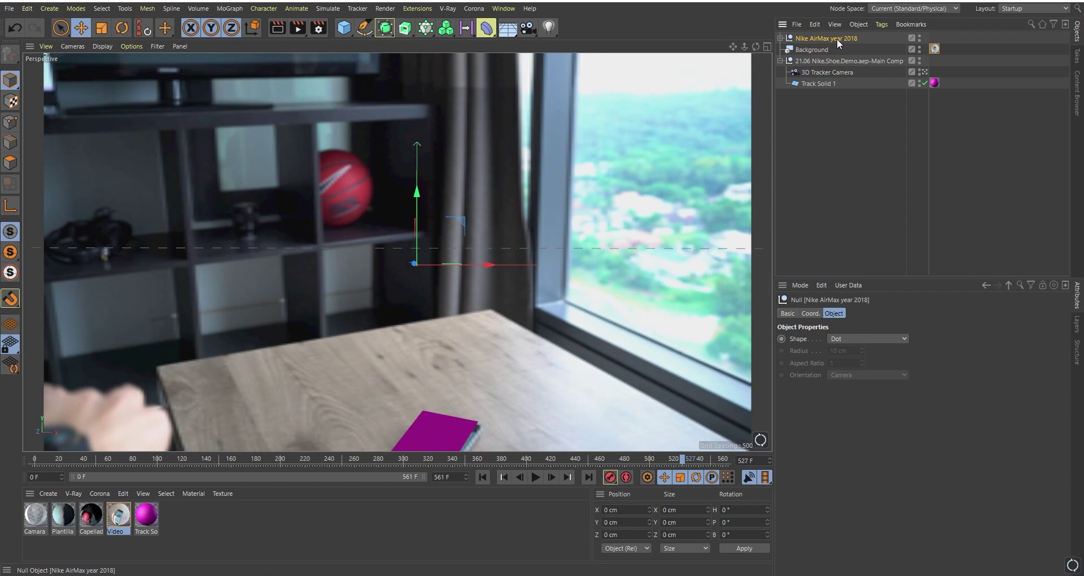
left_click_drag(837, 38, 824, 84)
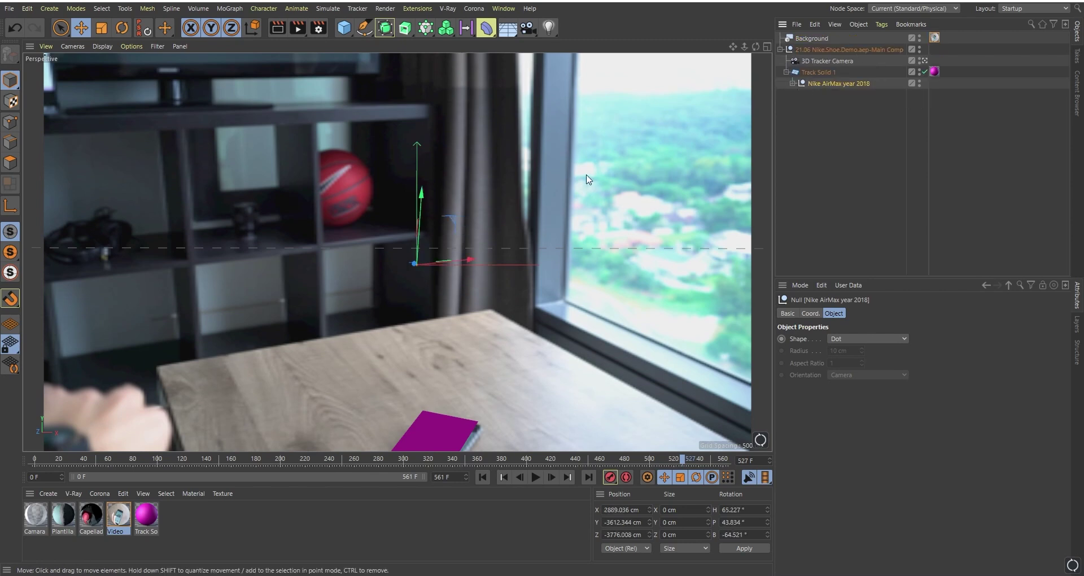
Find the Reset PSR command, add it to the toolbar and apply it to the Nike AirMax year 2018 null.
key("shift+c")
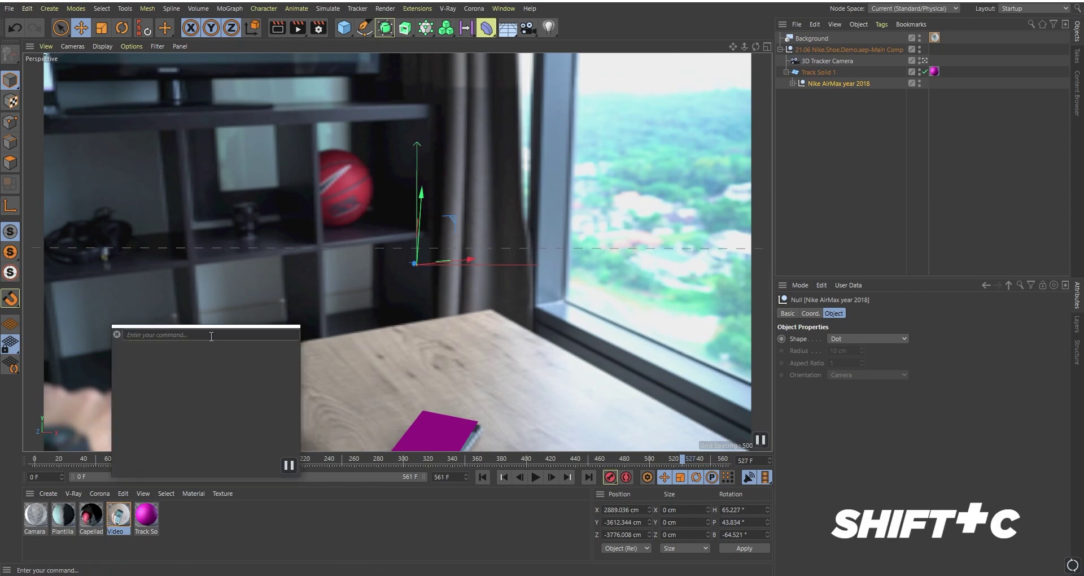
type("PSR")
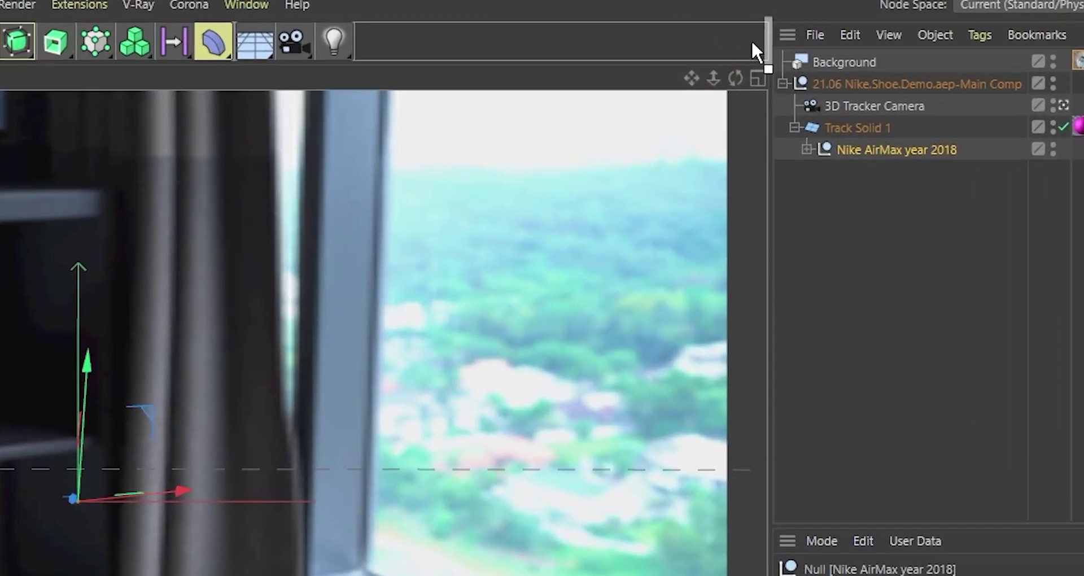
left_click_drag(751, 39, 743, 47)
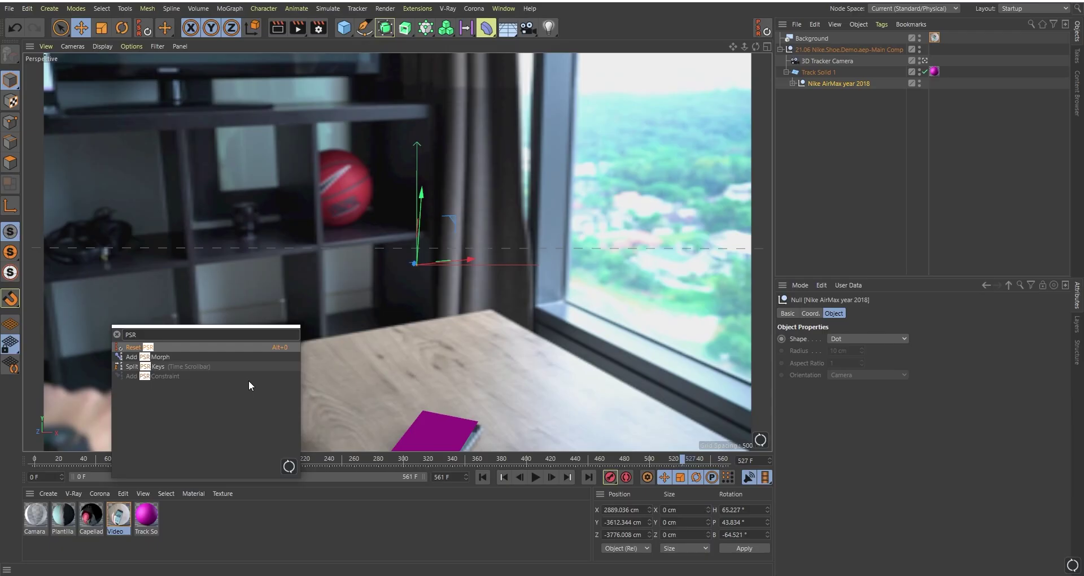
key("Escape")
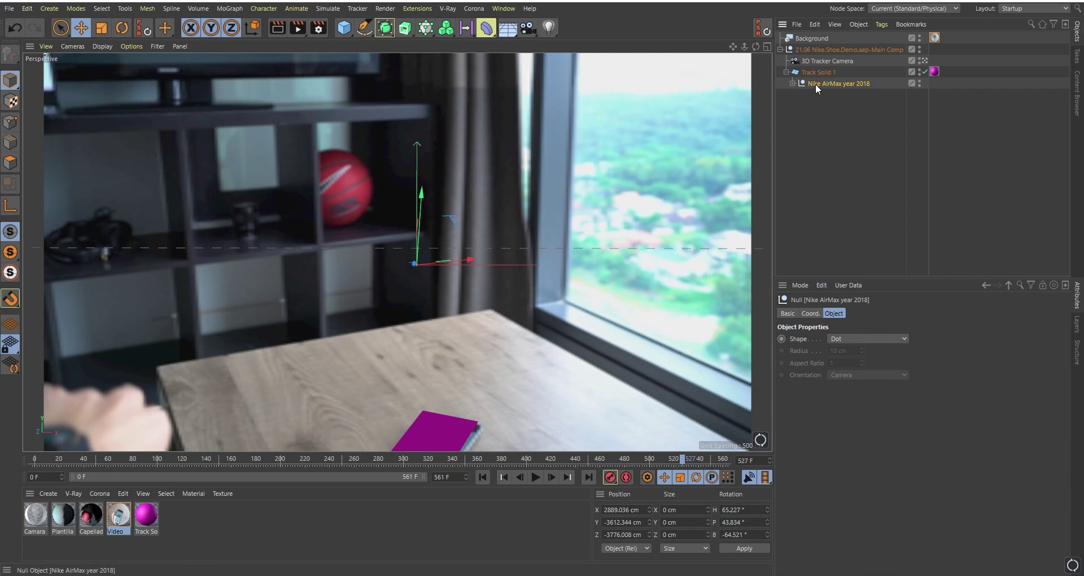
left_click(763, 31)
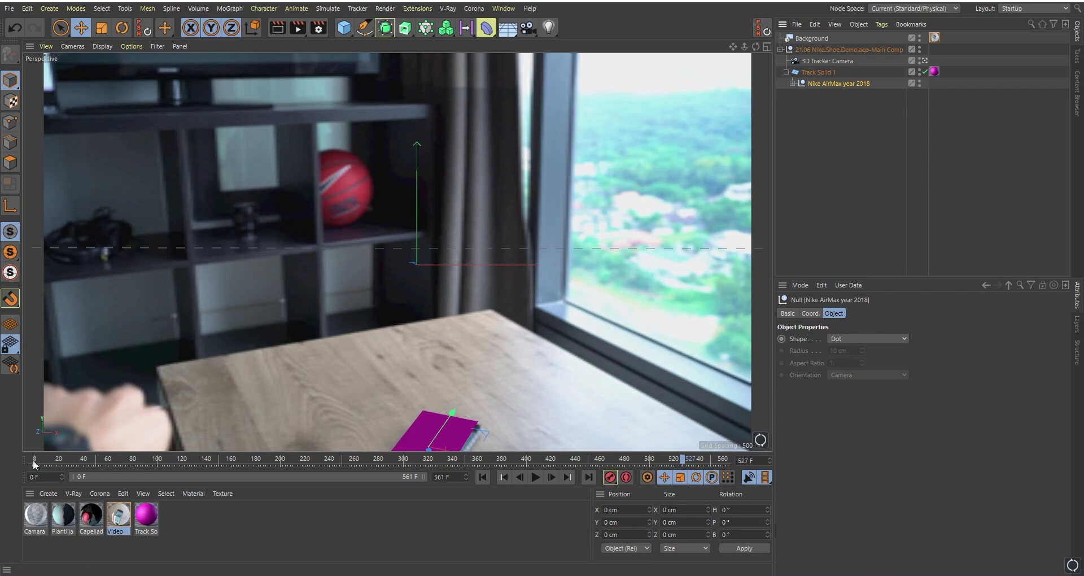
Go to frame 223 and move the Nike AirMax year 2018 null out of Track Solid 1 to the top hierarchy level.
left_click(57, 461)
left_click_drag(57, 461, 156, 466)
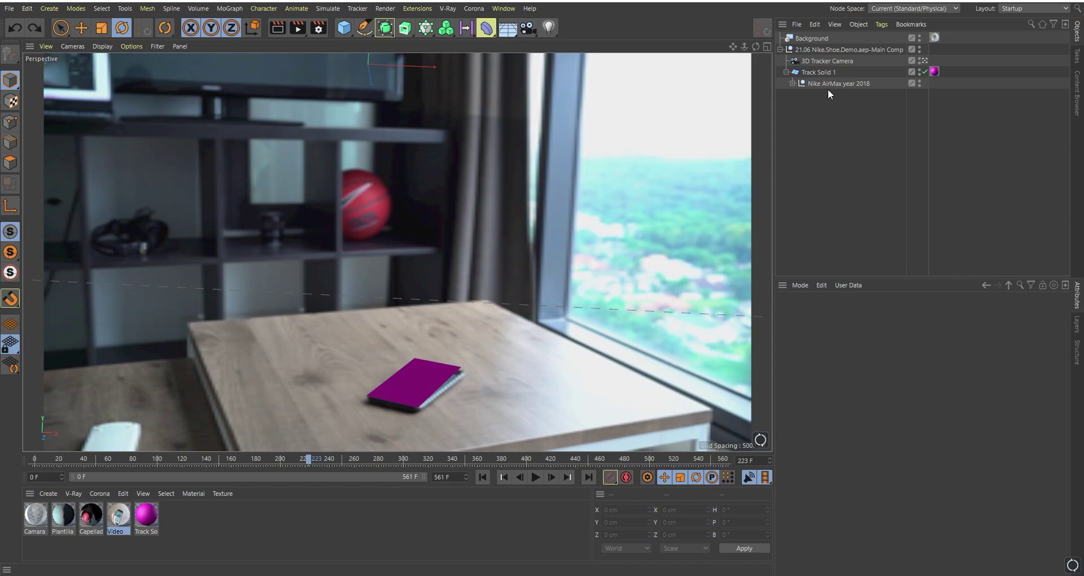
left_click_drag(839, 83, 814, 104)
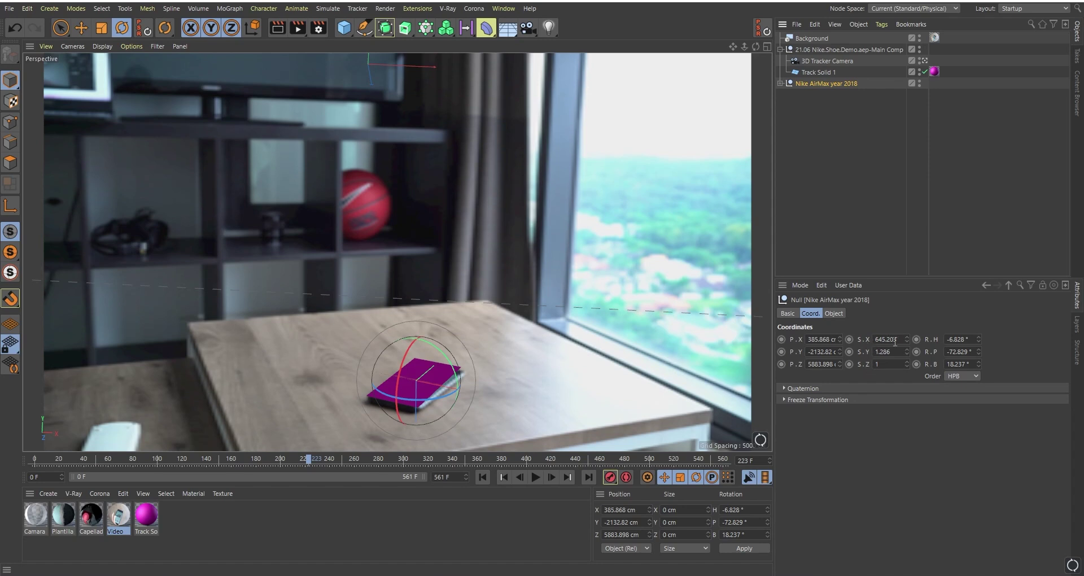
Set the Nike AirMax year 2018 null's X, Y and Z scale to 3500.
double_click(874, 339)
type("3500")
type("0")
key("Tab")
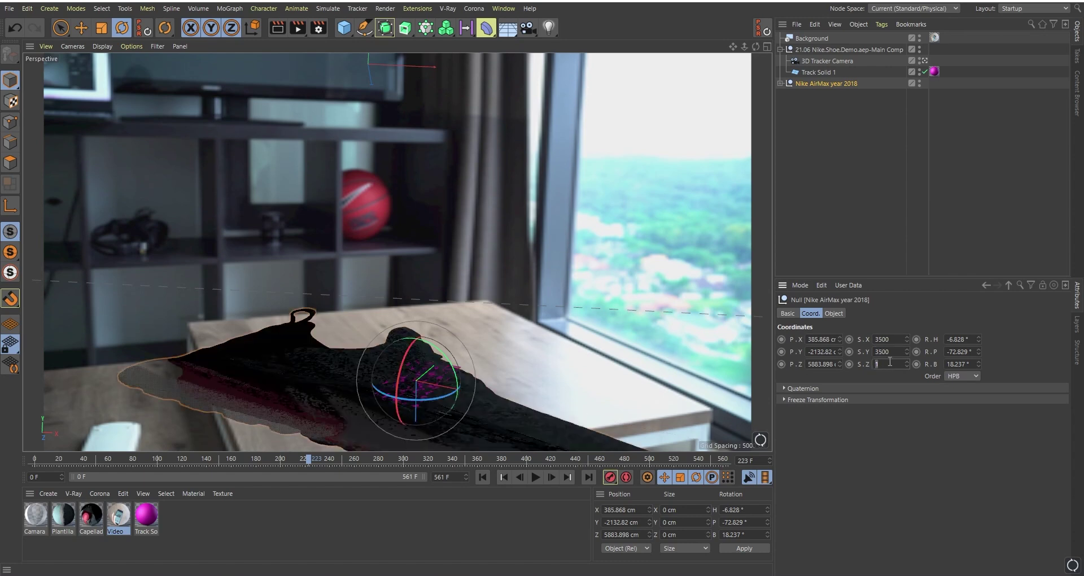
type("3500")
key("Return")
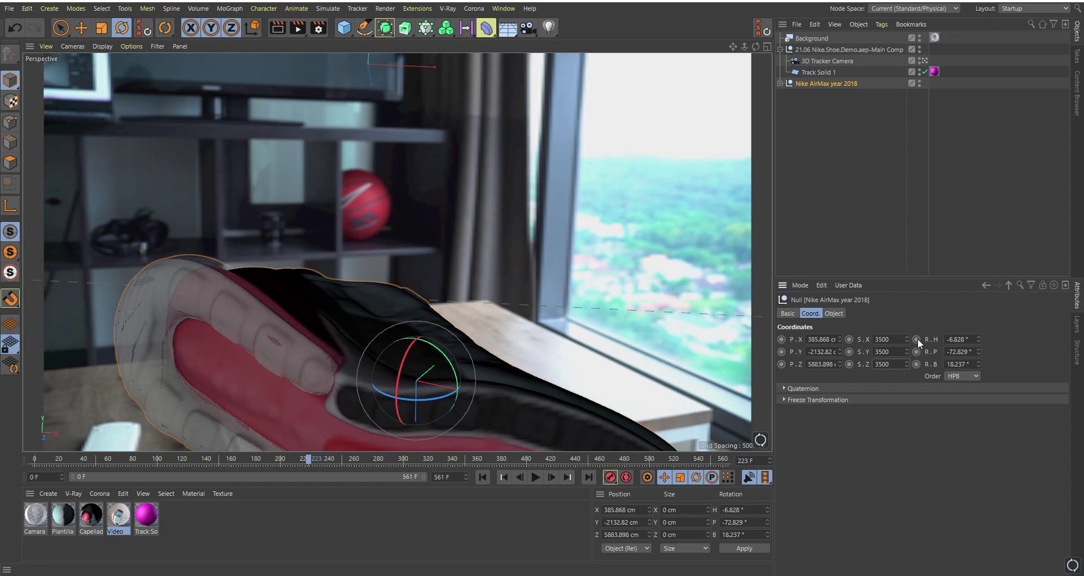
Set the Nike AirMax year 2018 null's X, Y and Z scale to 1500.
left_click(877, 339)
type("1")
left_click_drag(880, 364, 873, 364)
type("1")
left_click(887, 425)
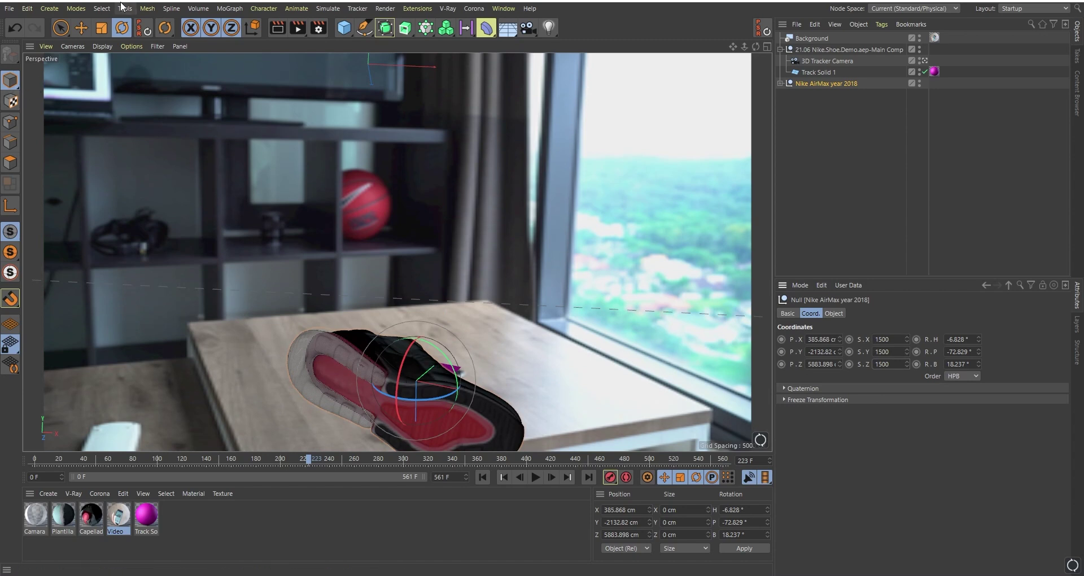
Move and rotate the shoe so it stands upright above the tracked solid, and check it at frame 126.
left_click(79, 26)
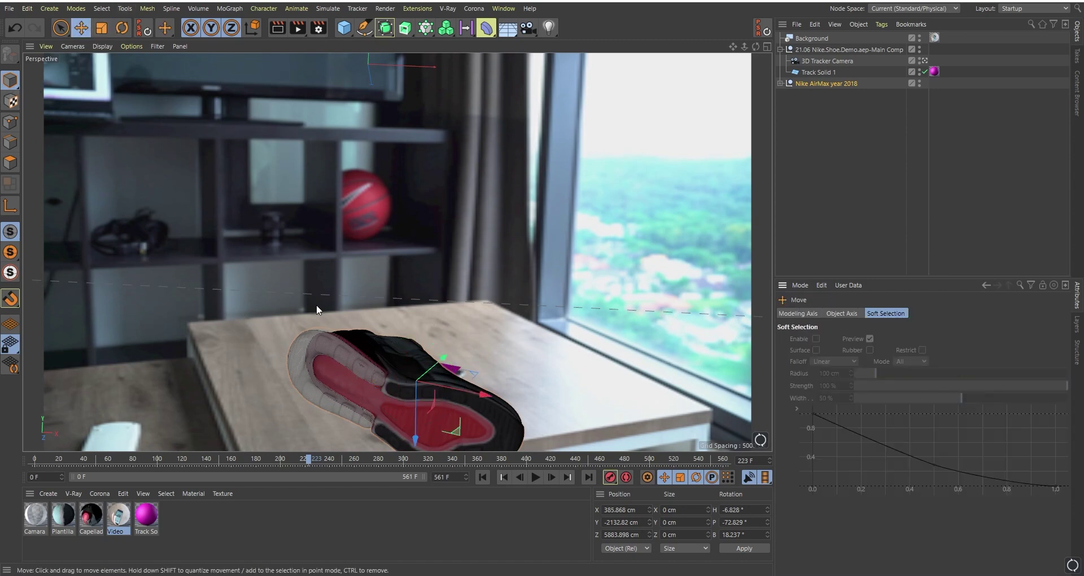
left_click_drag(421, 418, 405, 353)
left_click(117, 32)
left_click_drag(406, 283, 432, 257)
key("e")
left_click_drag(79, 449, 722, 417)
left_click_drag(31, 460, 188, 445)
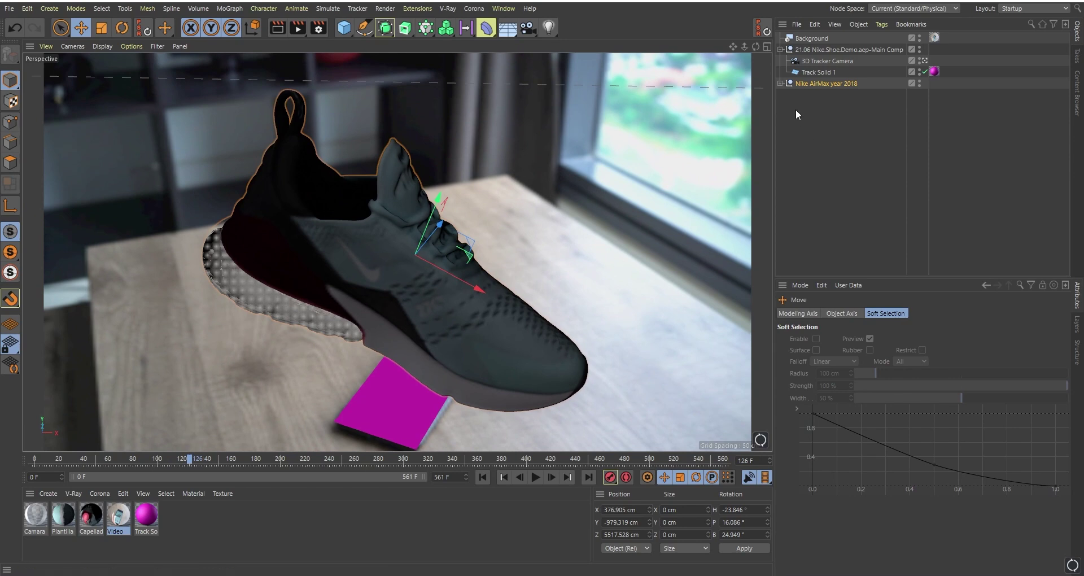
Set the Nike AirMax year 2018 null's X, Y and Z scale to 200.
left_click(805, 84)
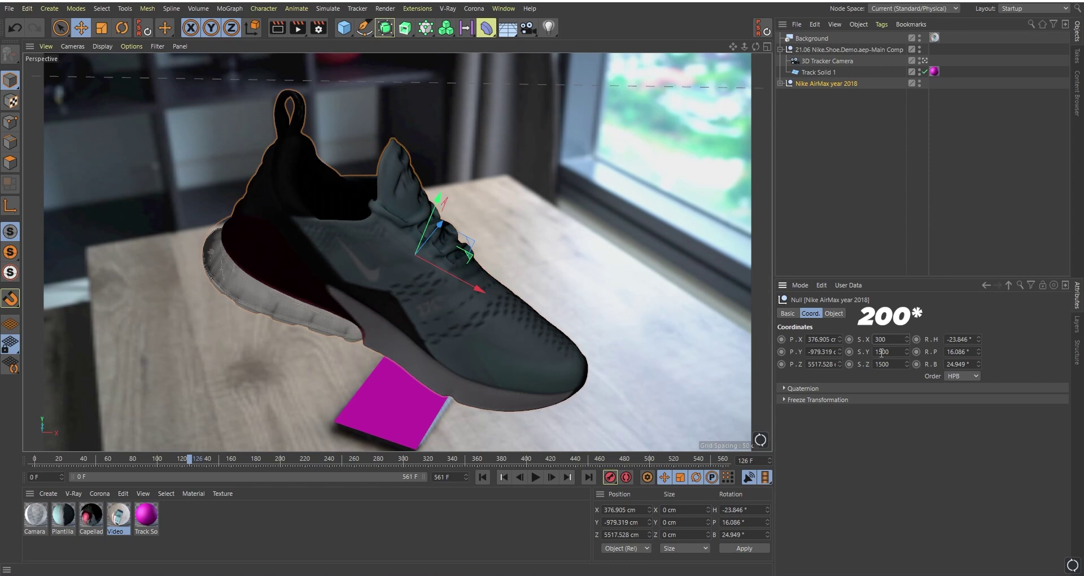
left_click_drag(881, 352, 872, 353)
type("3")
left_click_drag(883, 365, 872, 368)
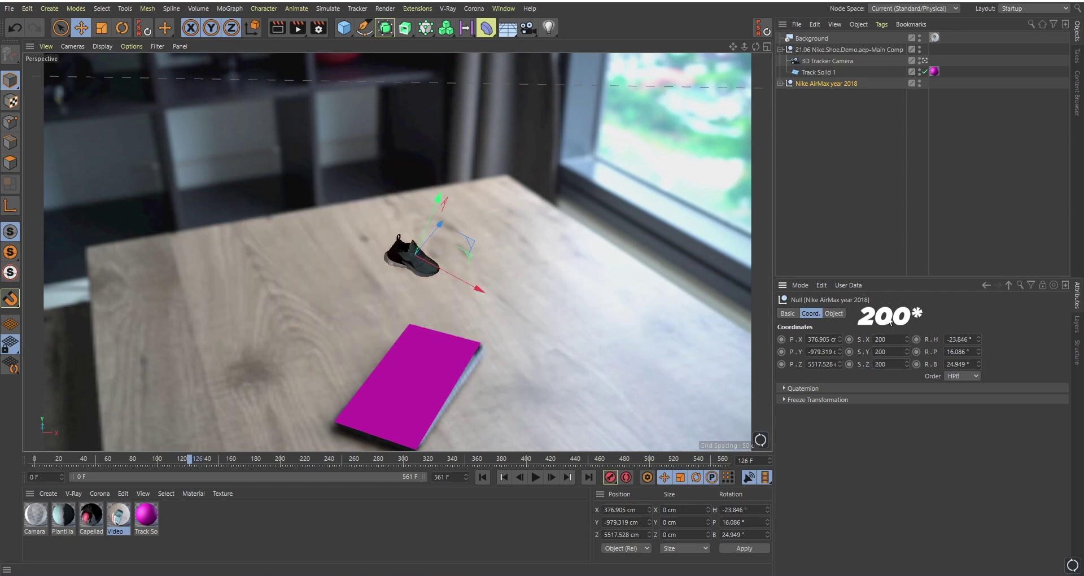
Lower the small shoe onto the magenta track solid and rotate it to lie against the solid's surface.
key("r")
left_click_drag(450, 242, 450, 237)
key("e")
left_click_drag(417, 197, 429, 318)
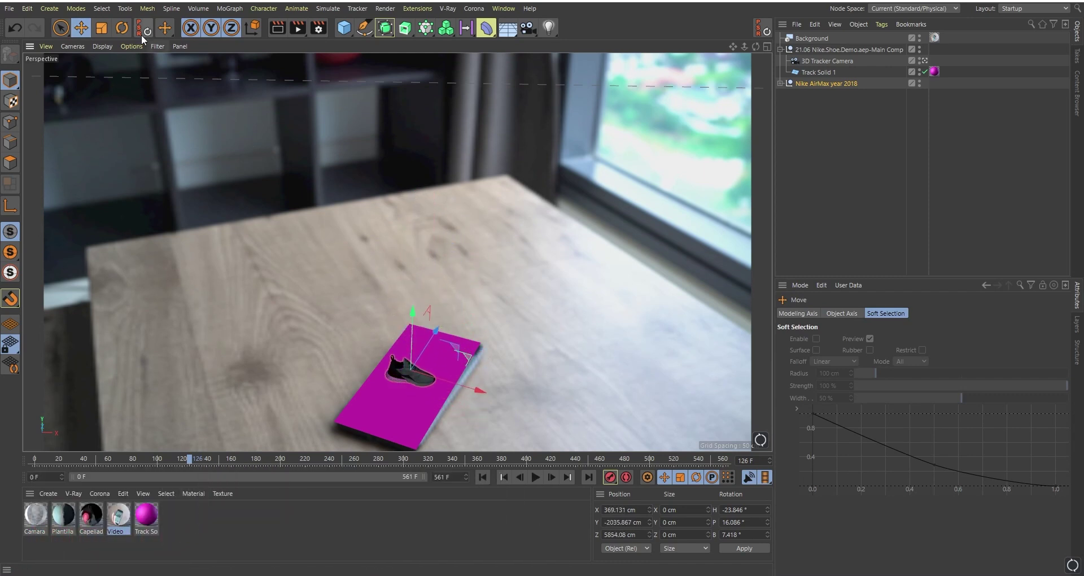
key("r")
left_click_drag(422, 397, 422, 324)
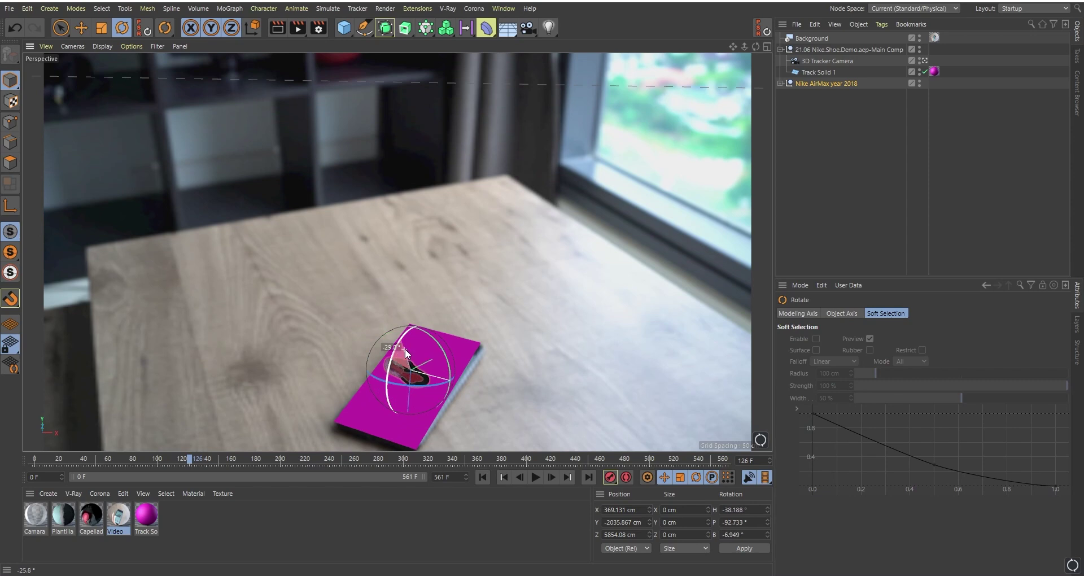
left_click_drag(435, 388, 432, 389)
Fine-tune the shoe's placement on the track solid in the four-view layout, and record a position, scale and rotation keyframe at frame 124.
key("e")
key("F5")
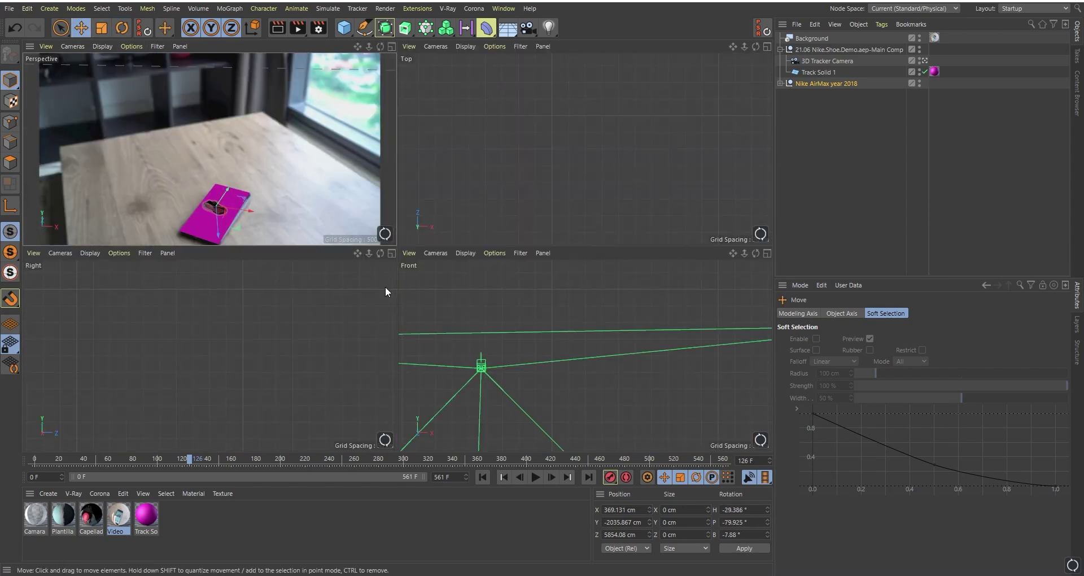
scroll(577, 185, "down", 5)
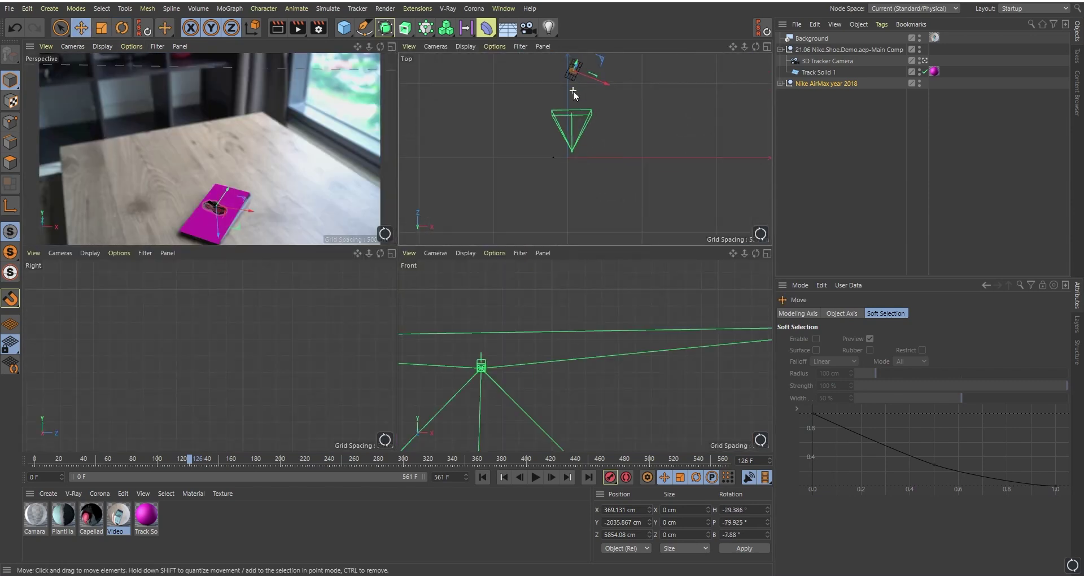
key("o")
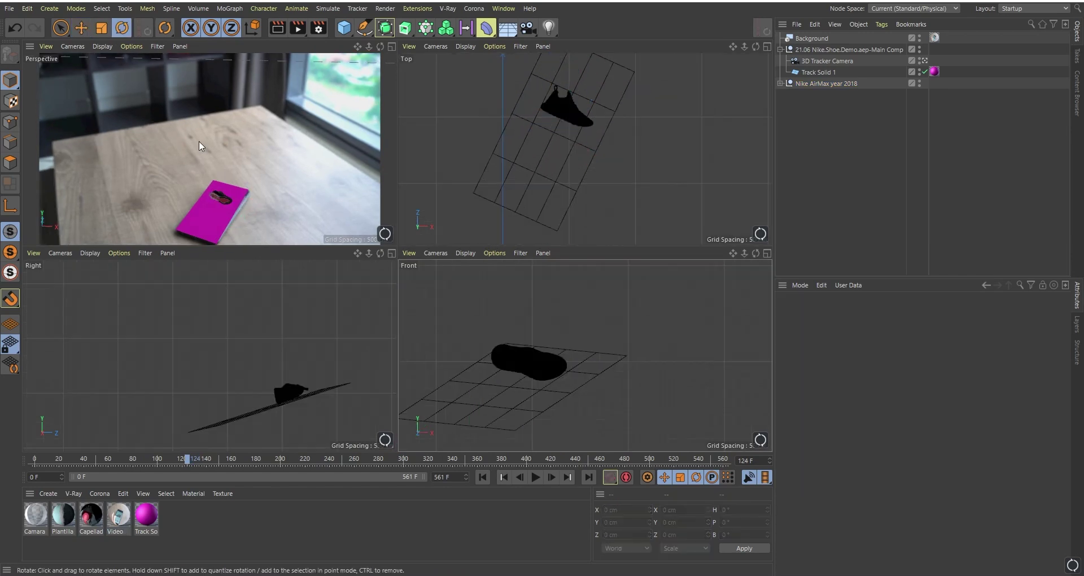
middle_click(199, 140)
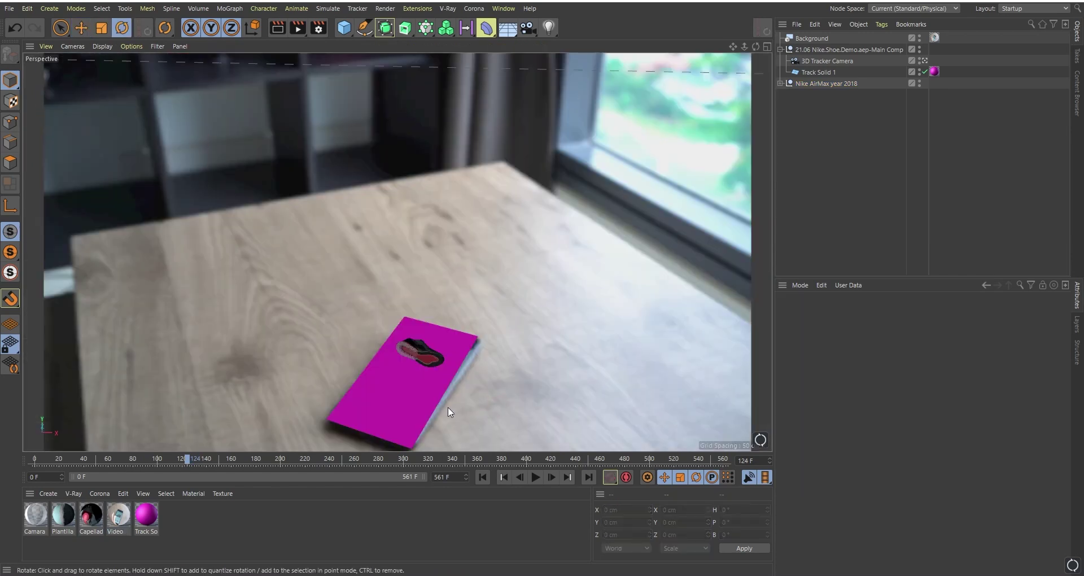
left_click(829, 84)
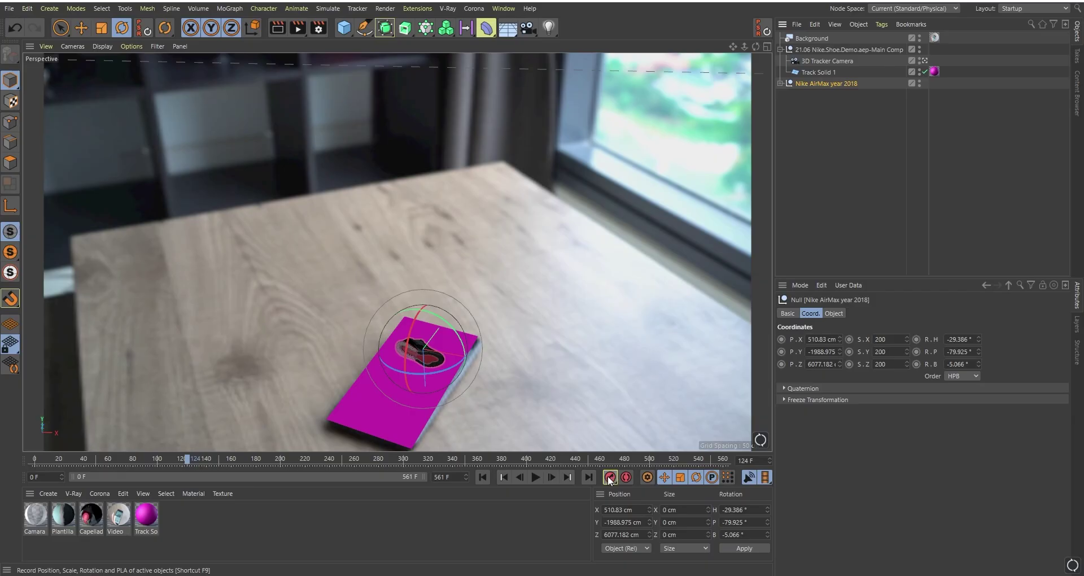
left_click(605, 474)
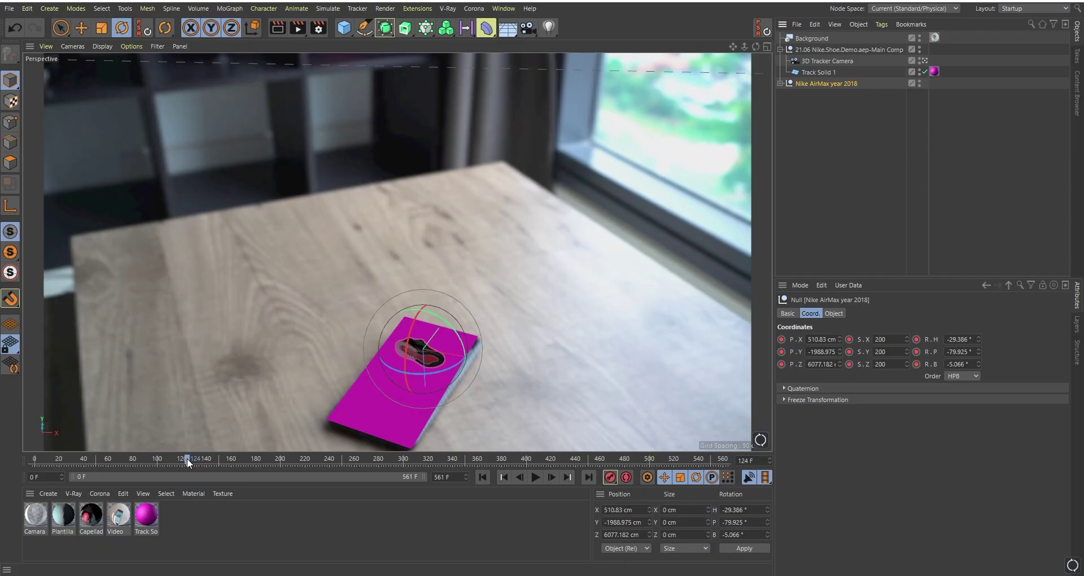
At frame 160, set the Nike AirMax year 2018 null's X, Y and Z scale to 1500.
left_click_drag(413, 363, 498, 373)
left_click_drag(226, 463, 232, 463)
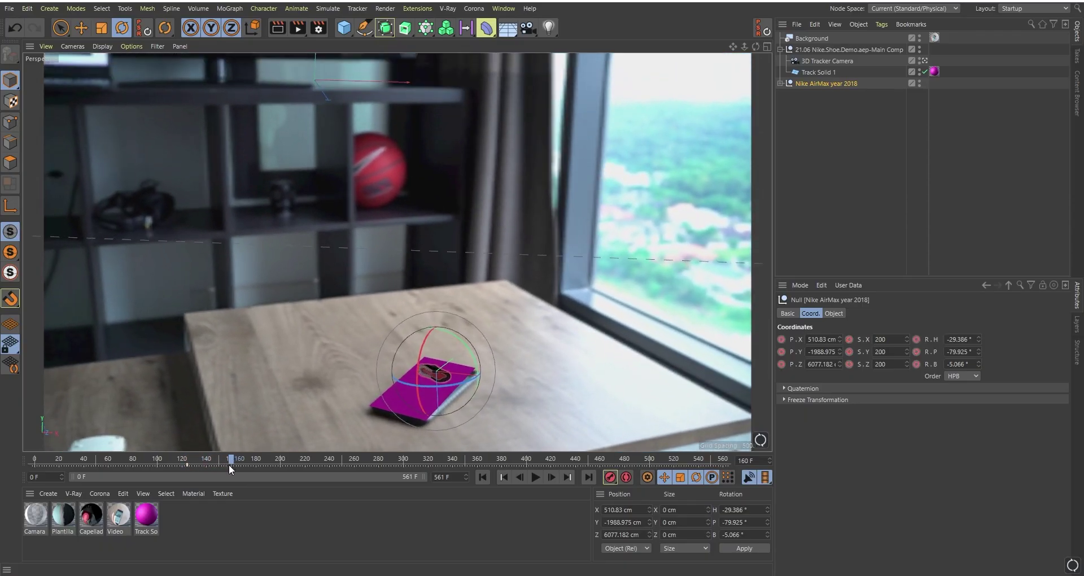
left_click(876, 352)
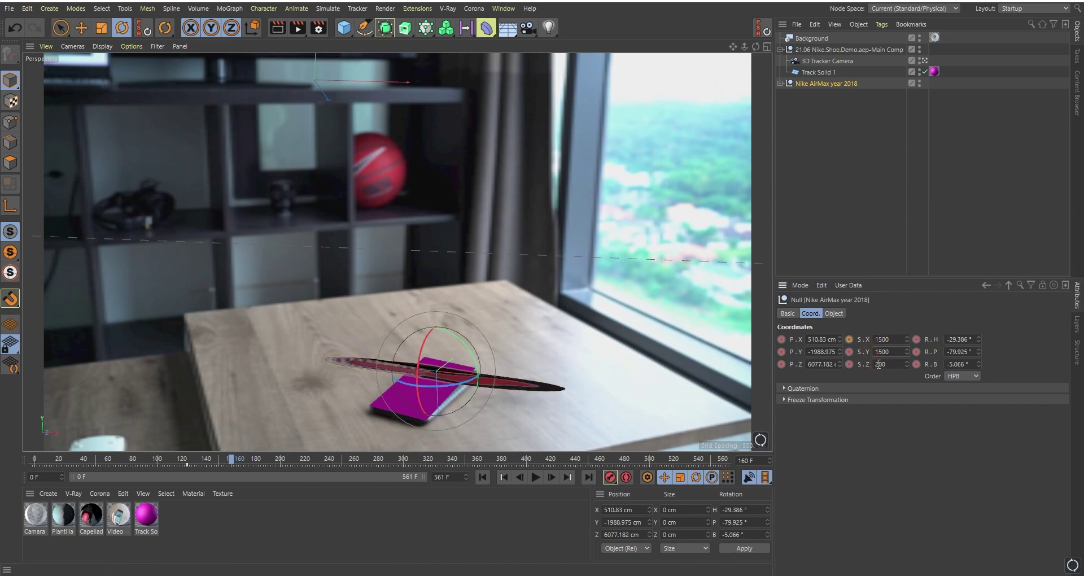
left_click(880, 364)
type("1500")
key("Return")
Raise and rotate the shoe so it floats upright above the phone, and record a keyframe at frame 160.
key("e")
left_click_drag(439, 430, 472, 303)
key("r")
left_click_drag(419, 213, 469, 234)
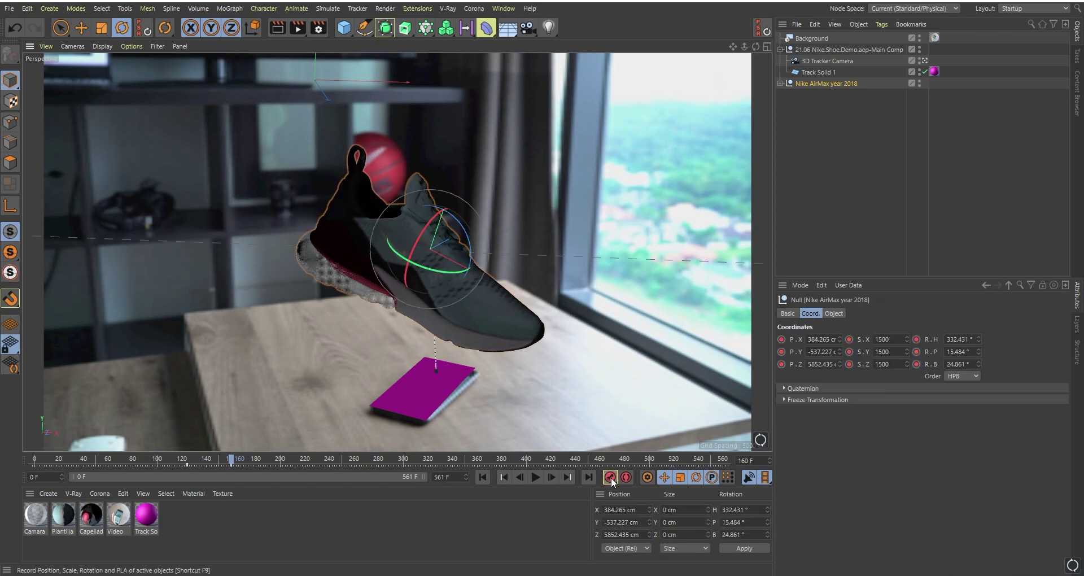
Play back the shoe's rise and growth from frame 124, and save the project.
left_click(227, 458)
left_click_drag(227, 456, 188, 453)
key("F8")
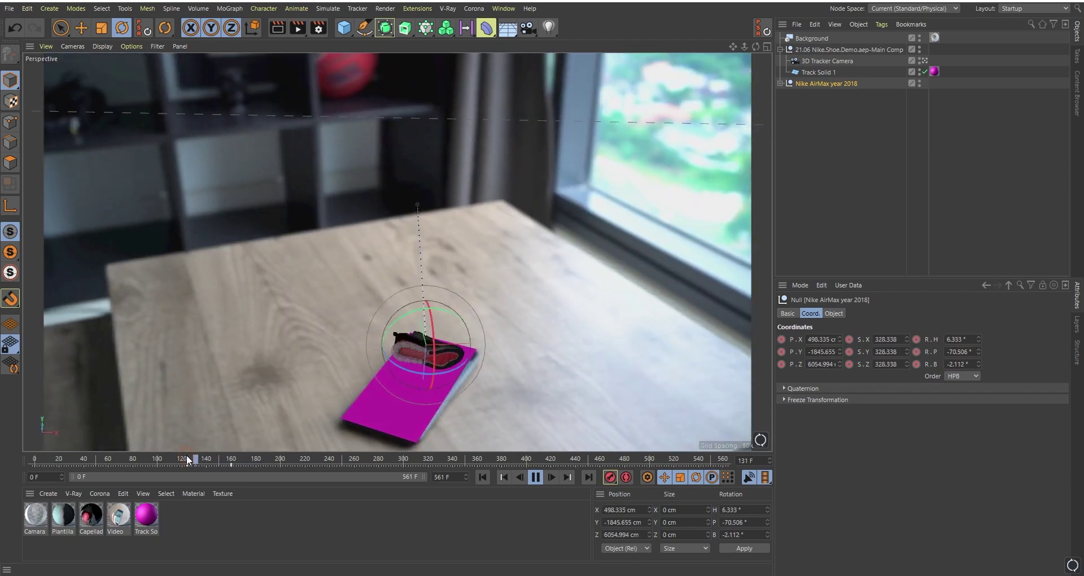
key("F8")
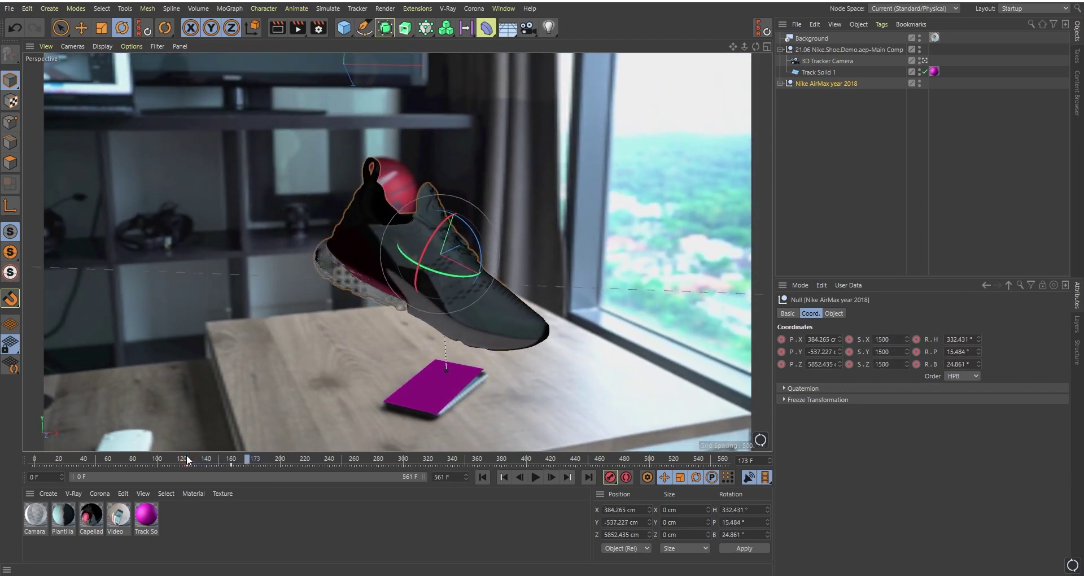
key("ctrl+s")
Keyframe the shoe's heading rotation at 870.431° on frame 420, 1212.431° on frame 461 and 1769.431° on frame 506.
left_click_drag(235, 459, 555, 464)
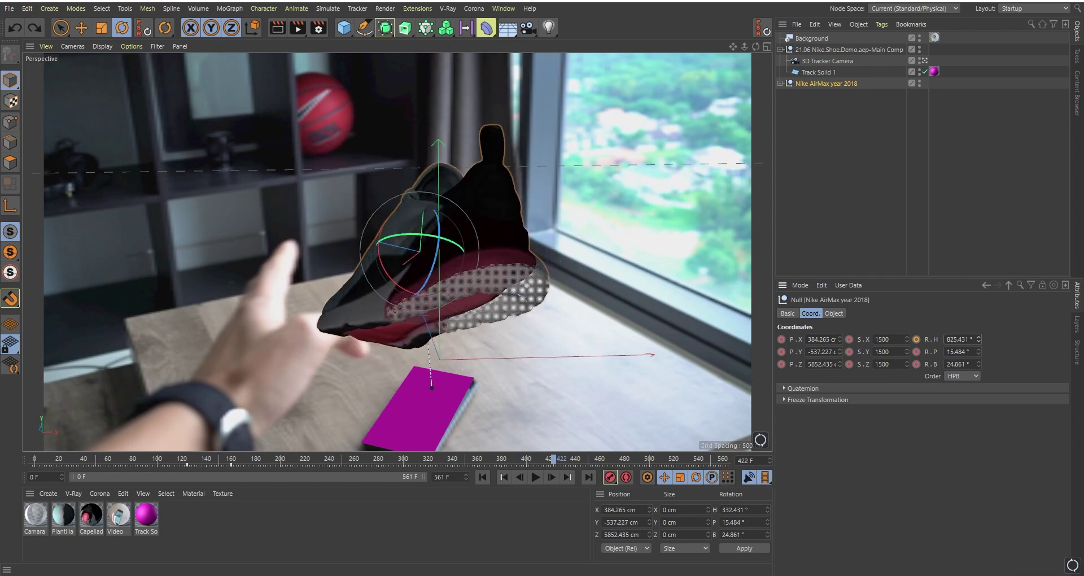
left_click_drag(978, 340, 979, 319)
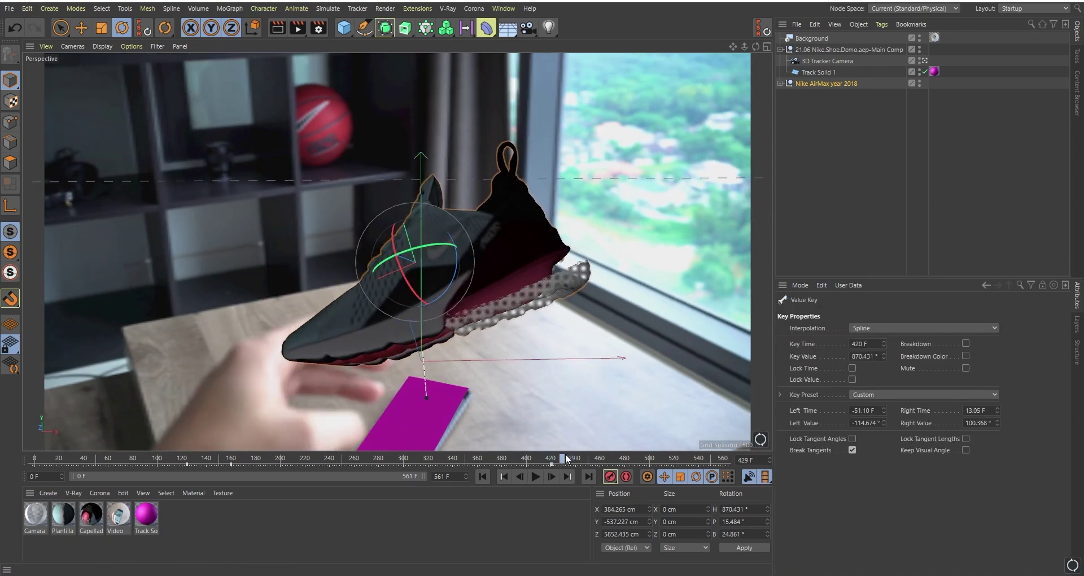
left_click_drag(566, 459, 602, 459)
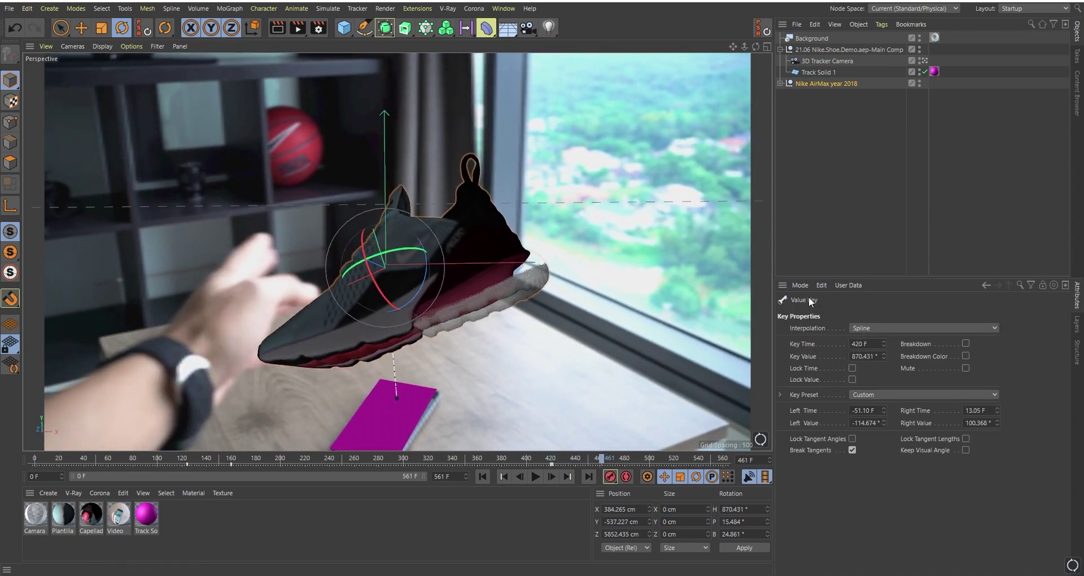
left_click(576, 459)
key("F8")
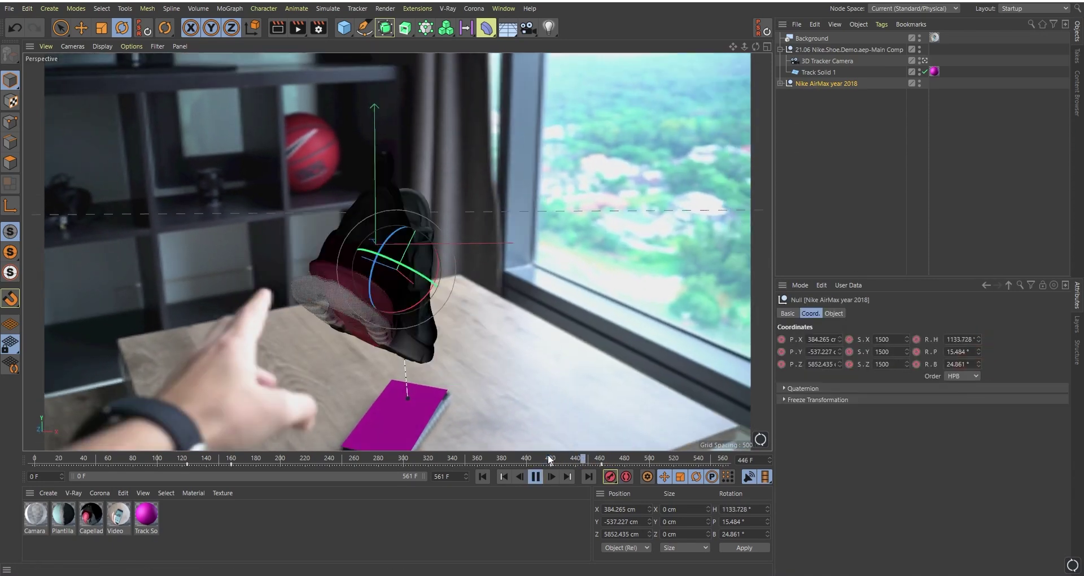
key("F8")
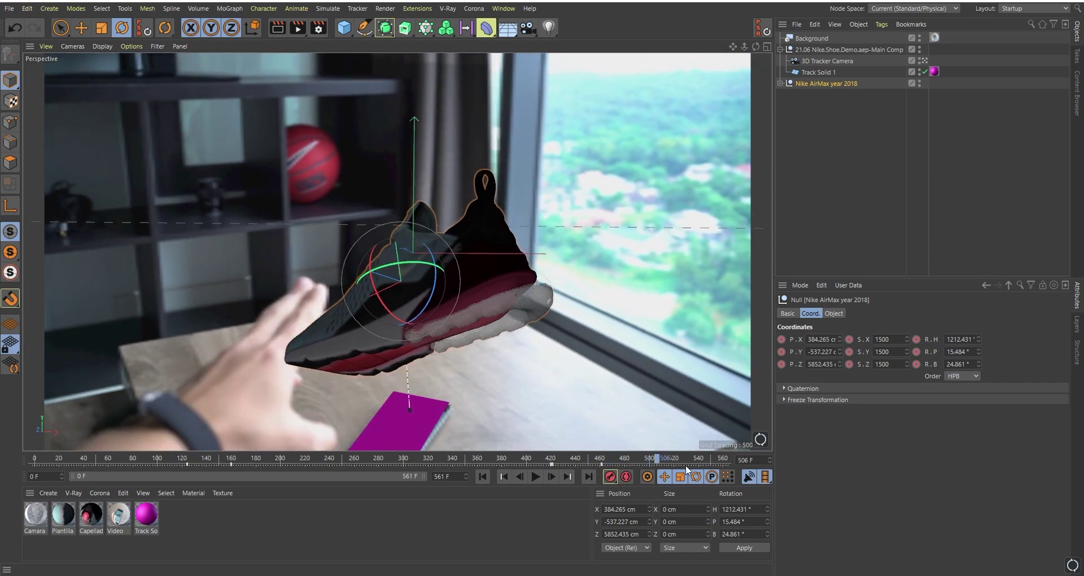
left_click_drag(979, 340, 979, 311)
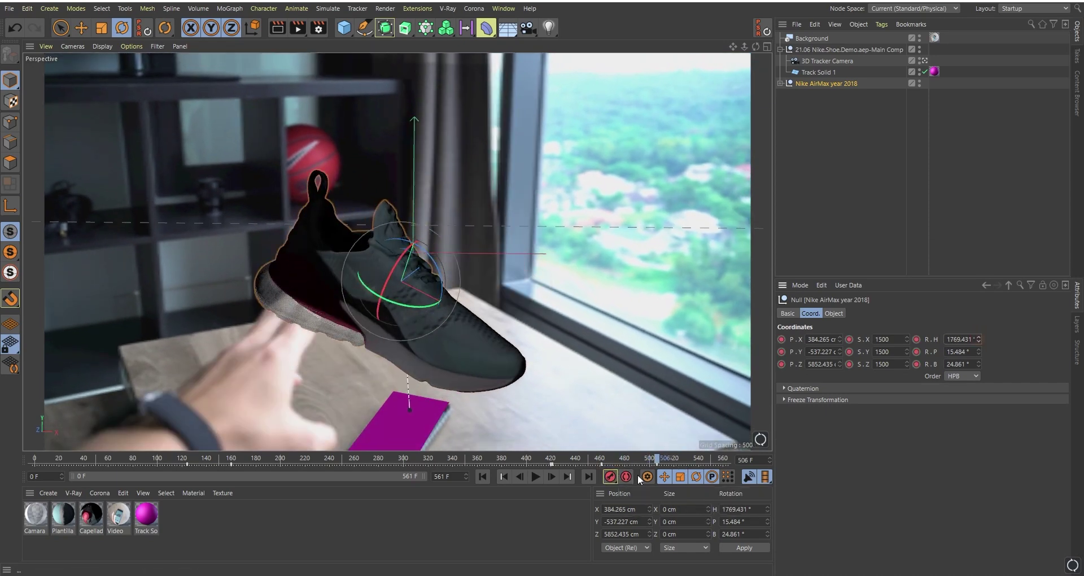
Open the F-Curve timeline and steepen the outgoing tangent of the heading rotation key at frame 420.
left_click(552, 458)
left_click(503, 8)
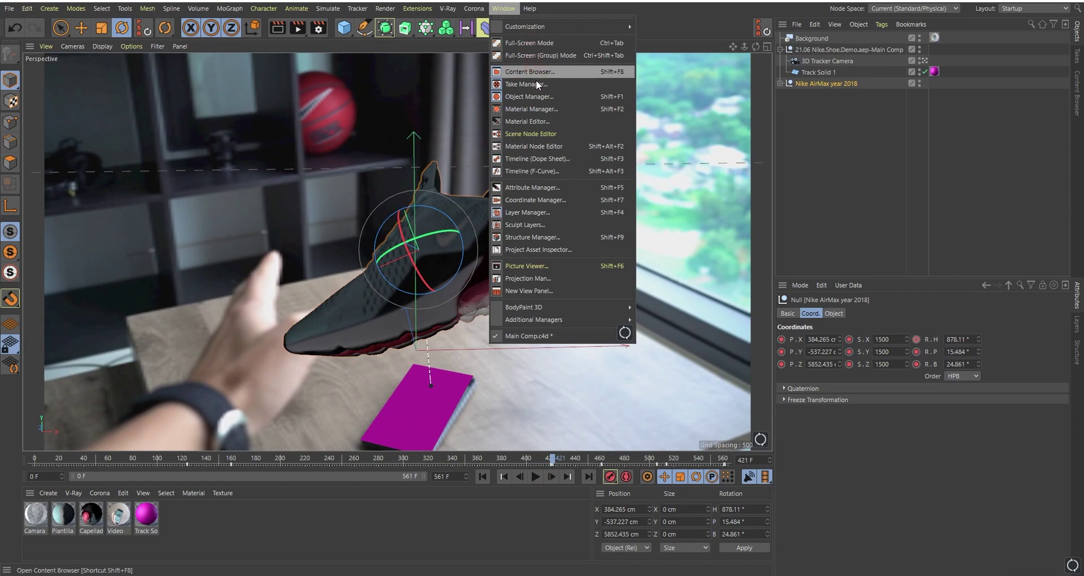
left_click(536, 171)
left_click_drag(969, 161, 877, 117)
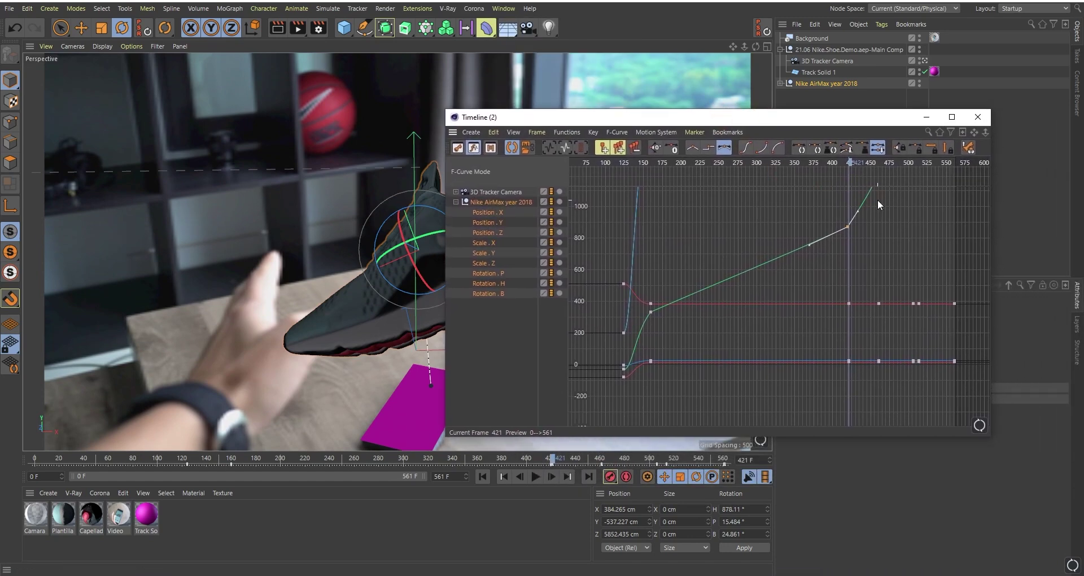
mouse_move(885, 200)
left_mouse_down()
mouse_move(899, 191)
mouse_move(897, 202)
left_mouse_up()
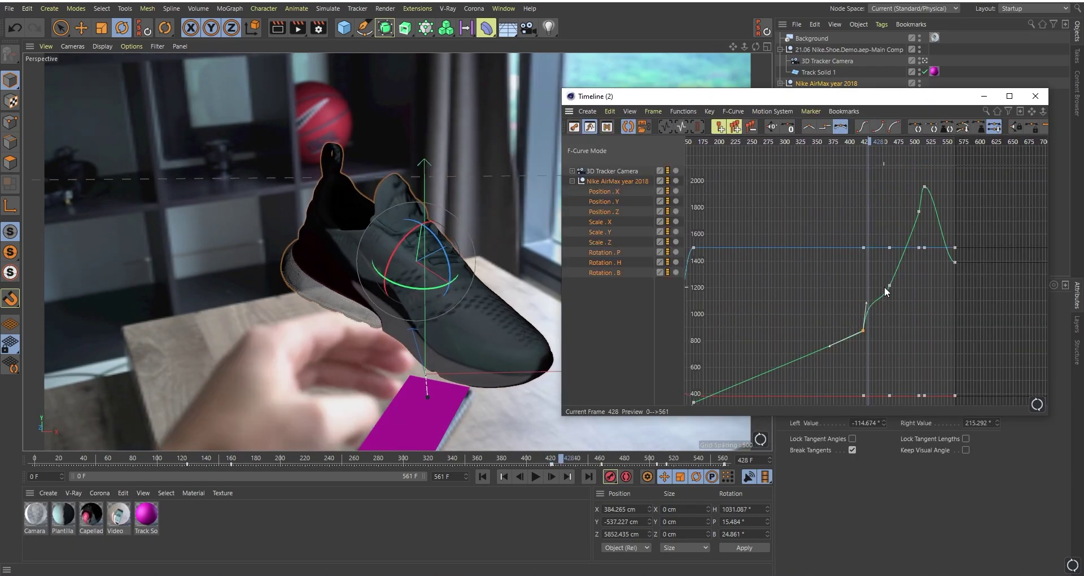
Flatten the incoming tangent of the heading rotation key at frame 461, and play back the first swipe.
left_click(889, 285)
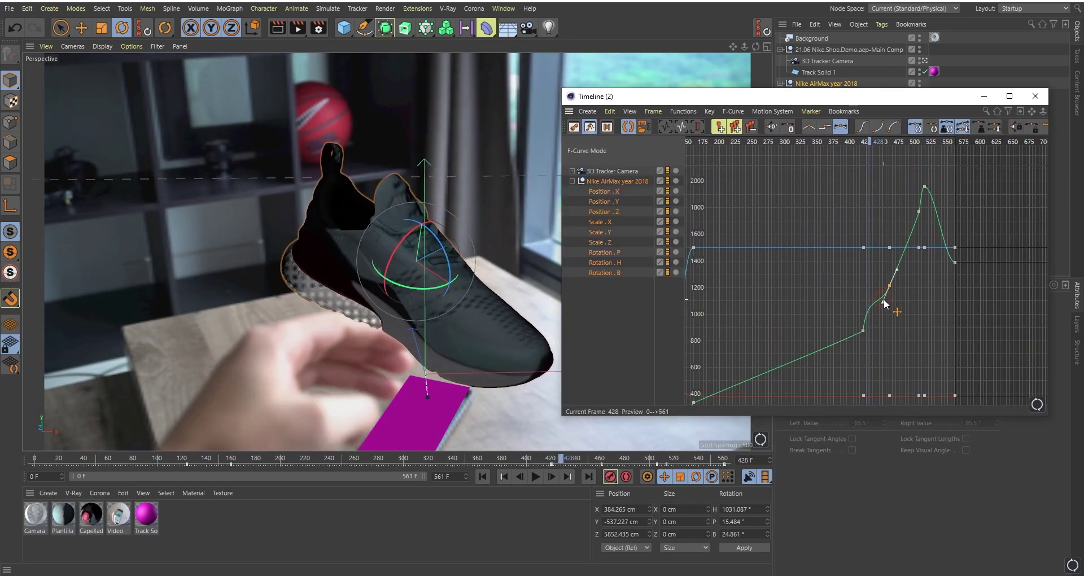
left_click_drag(884, 294, 884, 291)
left_click_drag(869, 141, 865, 142)
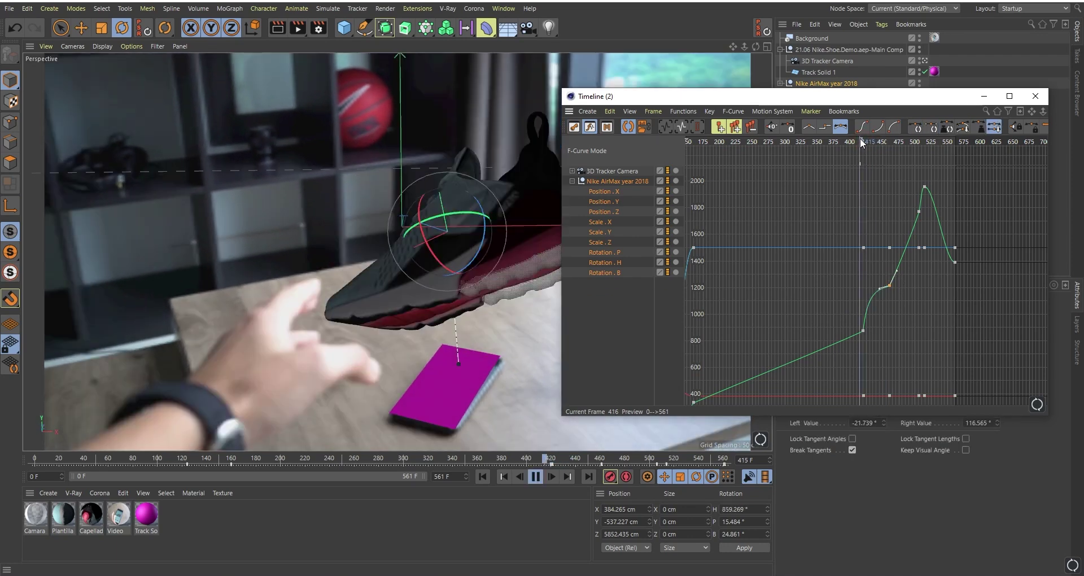
key("space")
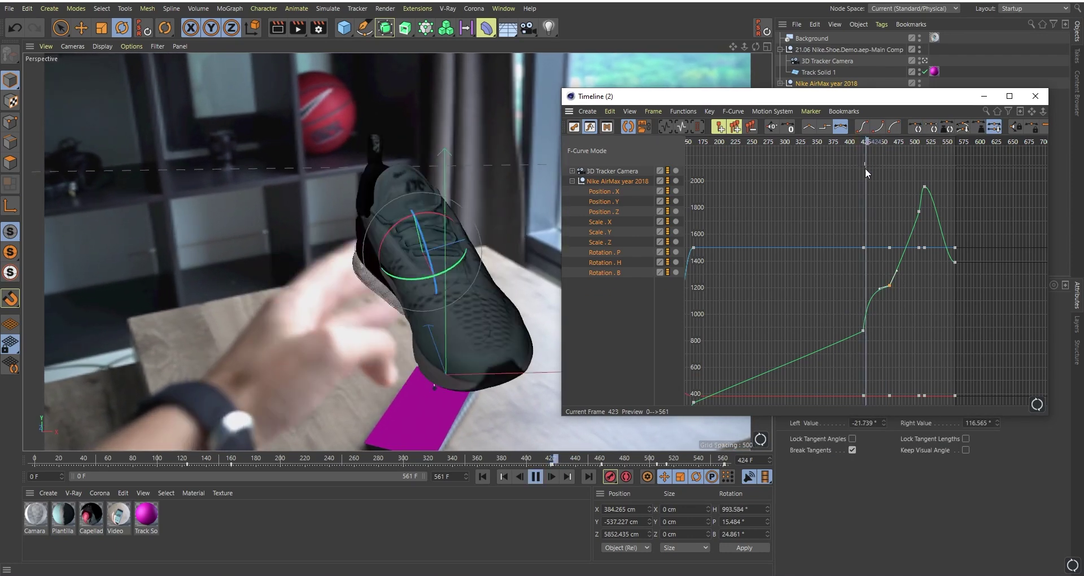
key("space")
Shift the heading rotation key near frame 420 slightly later, and replay the spin up to frame 461.
left_click(864, 330)
left_click(848, 143)
key("space")
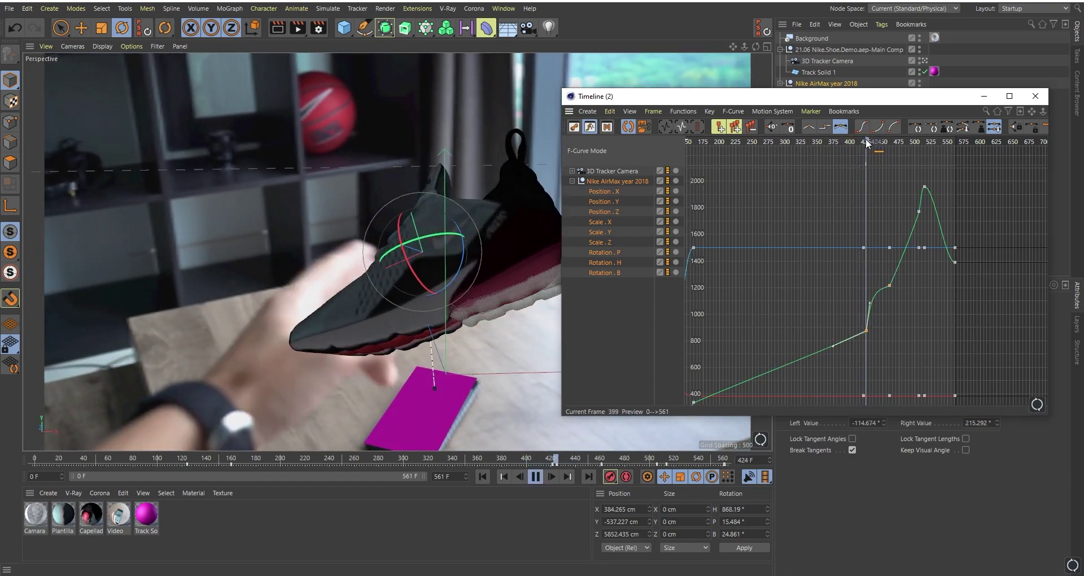
scroll(863, 140, "up", 3)
key("space")
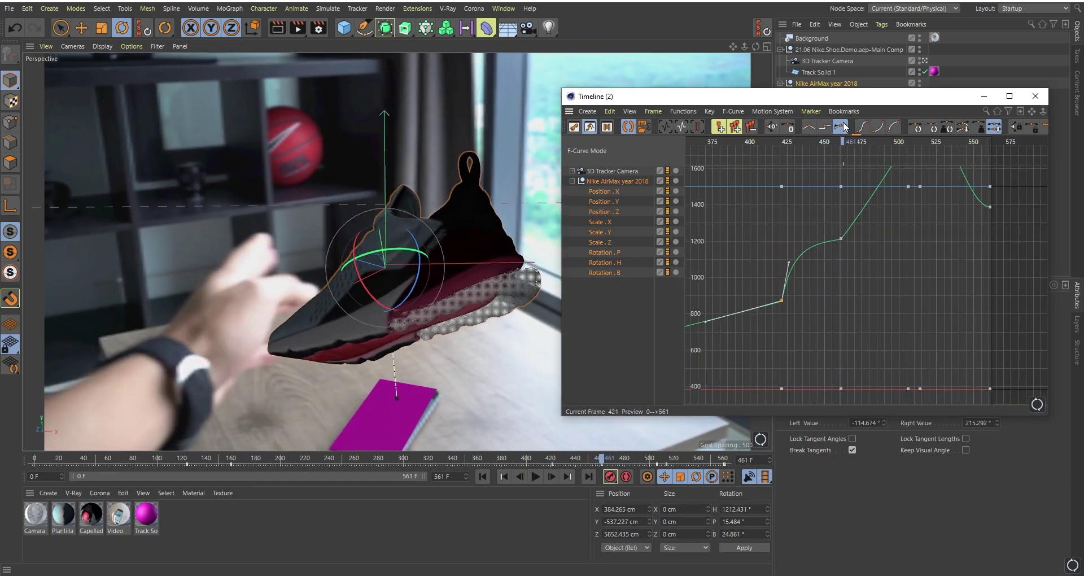
Reshape the heading curve between frames 461 and 506 to rise steeply at first and ease out at the end.
left_click_drag(845, 184, 904, 221)
left_click(858, 143)
left_click_drag(858, 143, 909, 141)
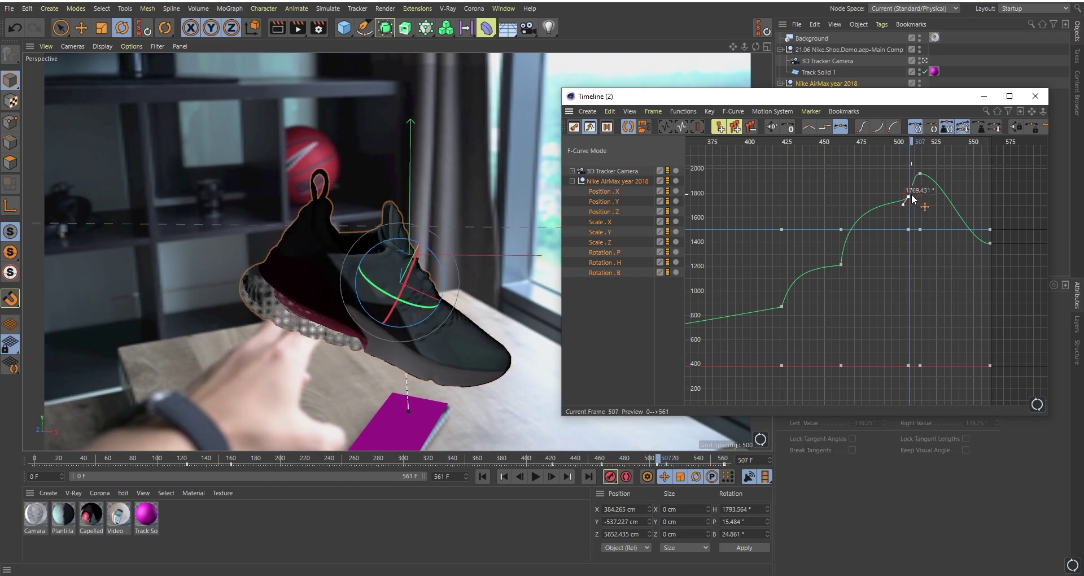
Steepen the outgoing tangent of the heading key near frame 507, and reshape the peak key at frame 518 to drop sharply.
left_click(909, 197)
left_click(917, 141)
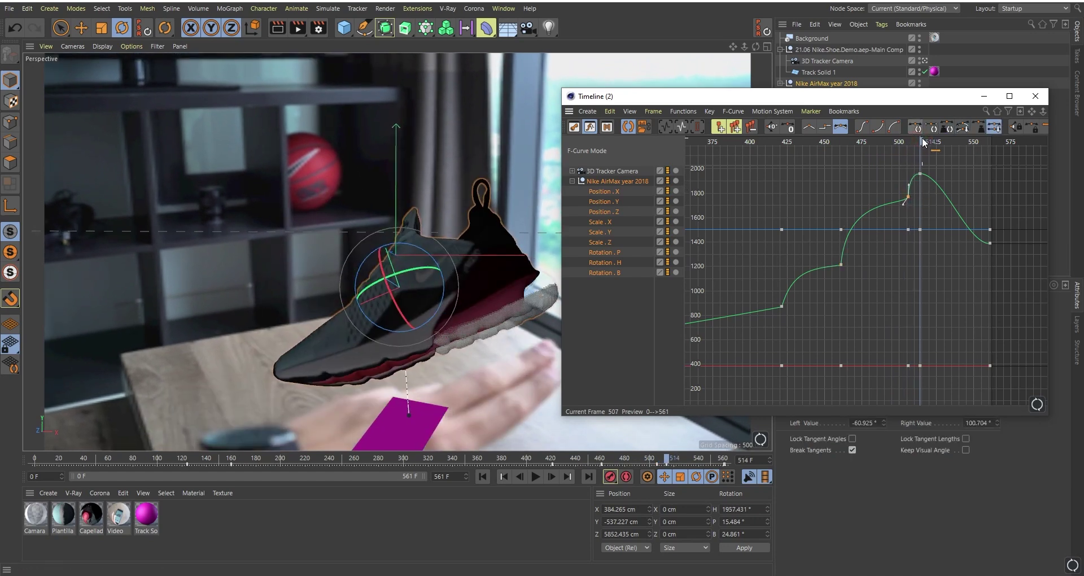
left_click(925, 140)
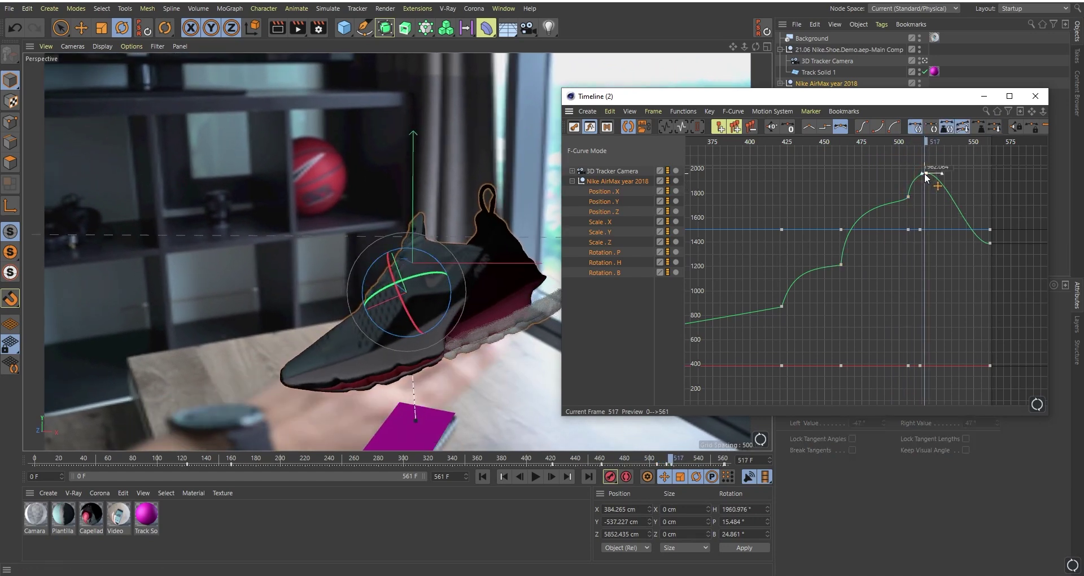
left_click(933, 141)
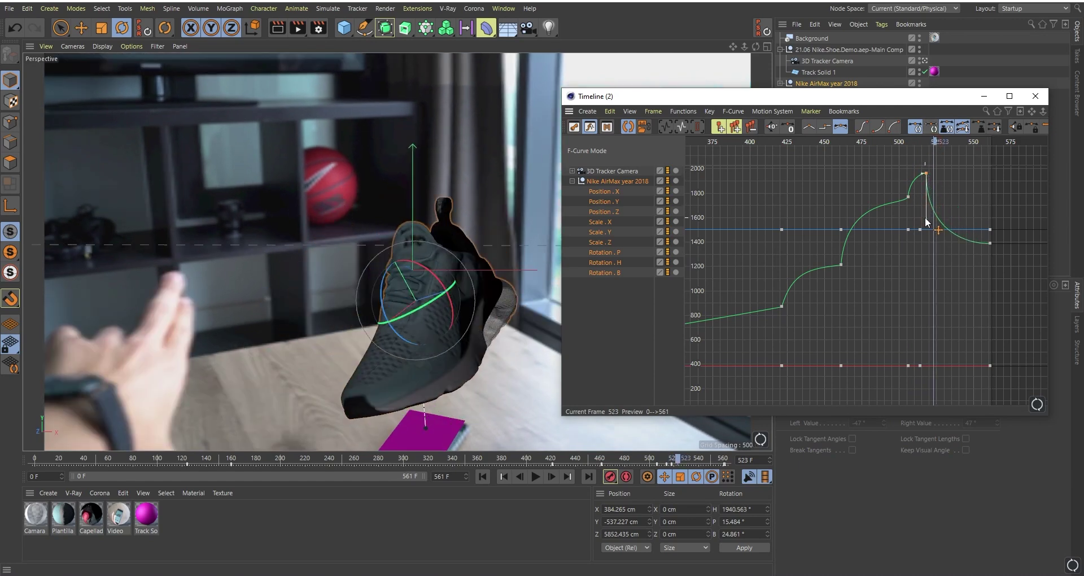
left_click_drag(926, 219, 937, 175)
left_click(922, 140)
key("ctrl+z")
Angle the outgoing tangent of the frame 518 heading key to a right time of 6.08 F and right value of -328.964°.
mouse_move(921, 142)
left_mouse_down()
mouse_move(937, 137)
mouse_move(927, 140)
left_mouse_up()
left_click_drag(929, 140, 930, 140)
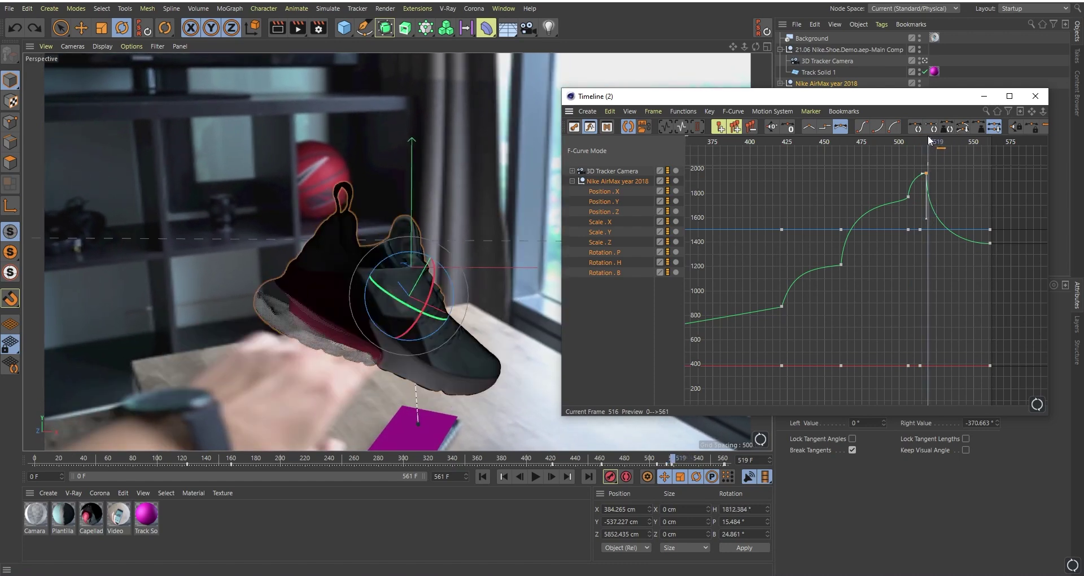
left_click_drag(925, 220, 934, 215)
Play back the hand swipes from about frame 378 to the end of the shot, and save the project.
left_click_drag(924, 141, 819, 157)
key("F8")
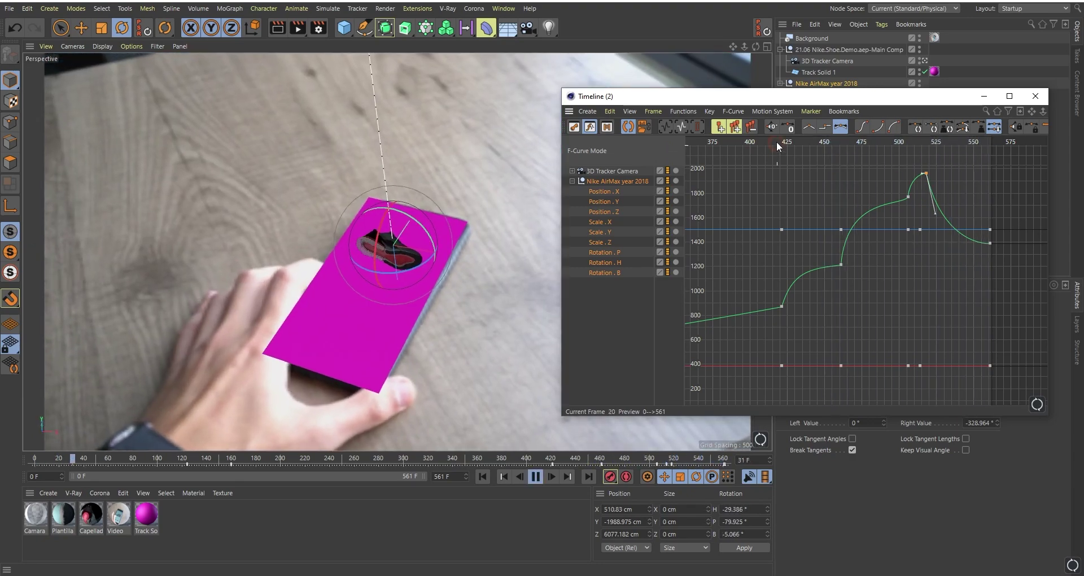
left_click(777, 142)
left_click(717, 144)
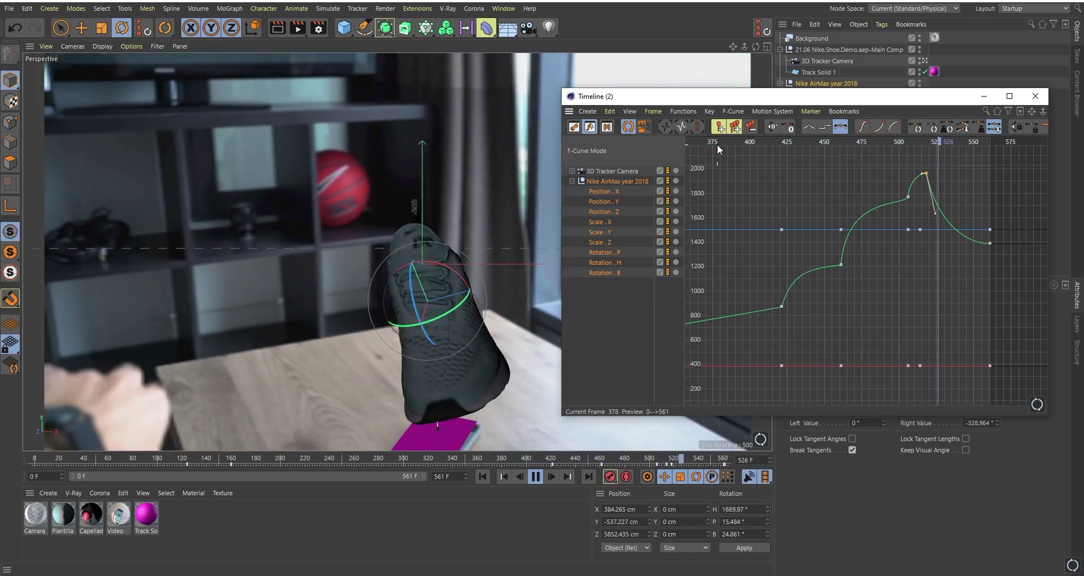
key("ctrl+s")
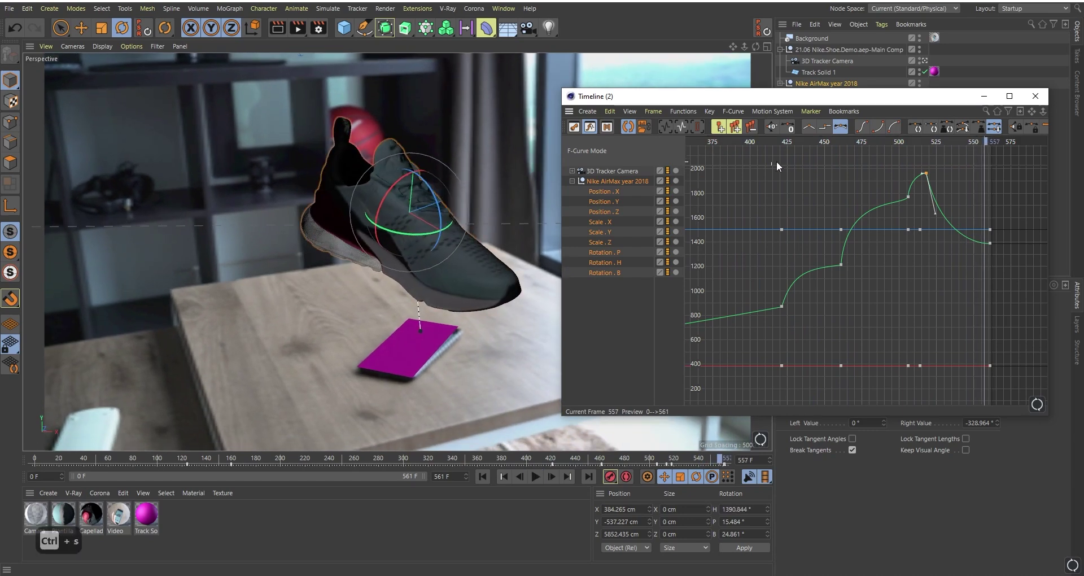
Close the F-Curve timeline, deselect the shoe and play the animation in the viewport.
left_click(1025, 99)
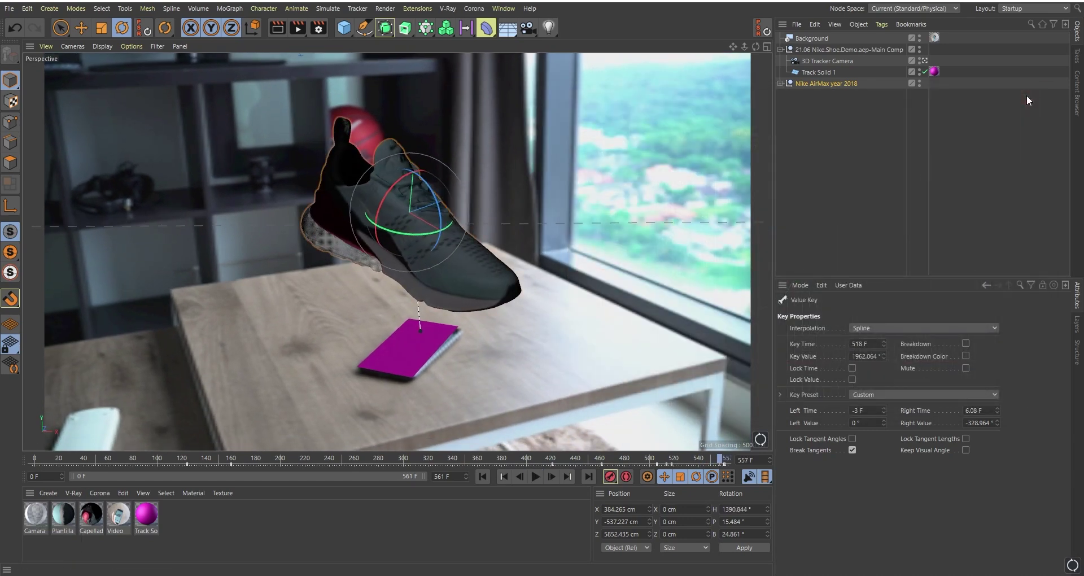
left_click(1027, 95)
left_click(537, 478)
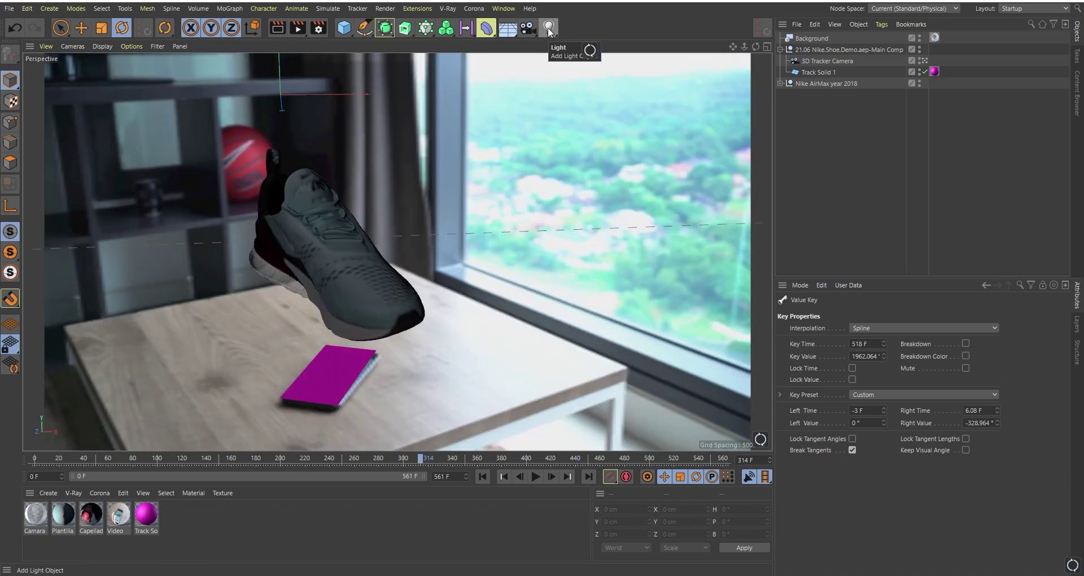
Add a light and place it on the window side above the shoe, at about X 5030, Y 915, Z 6589 cm.
left_click(549, 28)
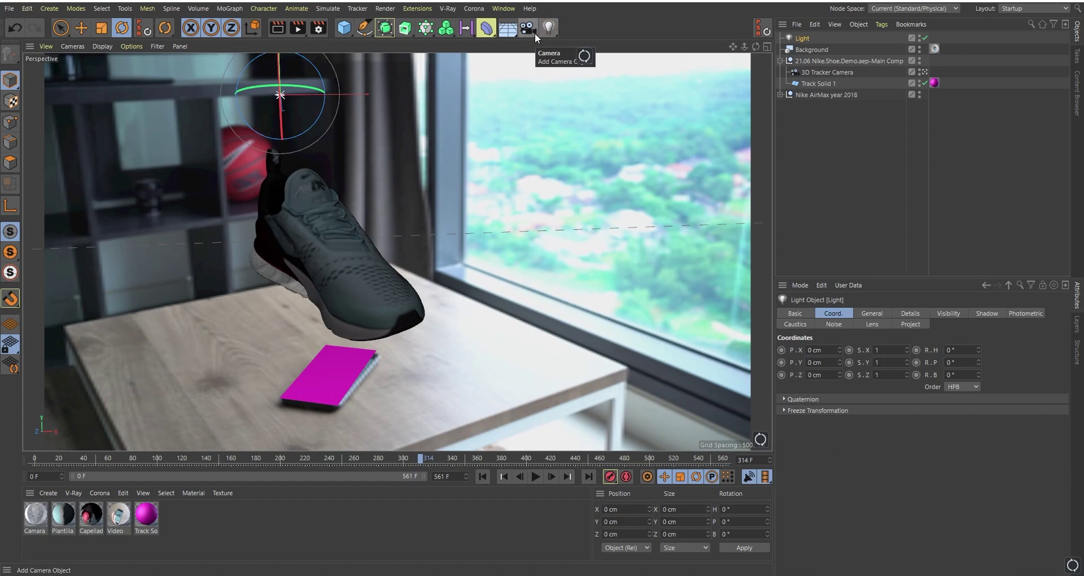
key("e")
key("F5")
left_click_drag(573, 162, 580, 60)
left_click_drag(596, 83, 707, 86)
scroll(690, 64, "down", 8)
scroll(667, 85, "up", 3)
left_click_drag(594, 176, 646, 97)
left_click_drag(335, 95, 341, 64)
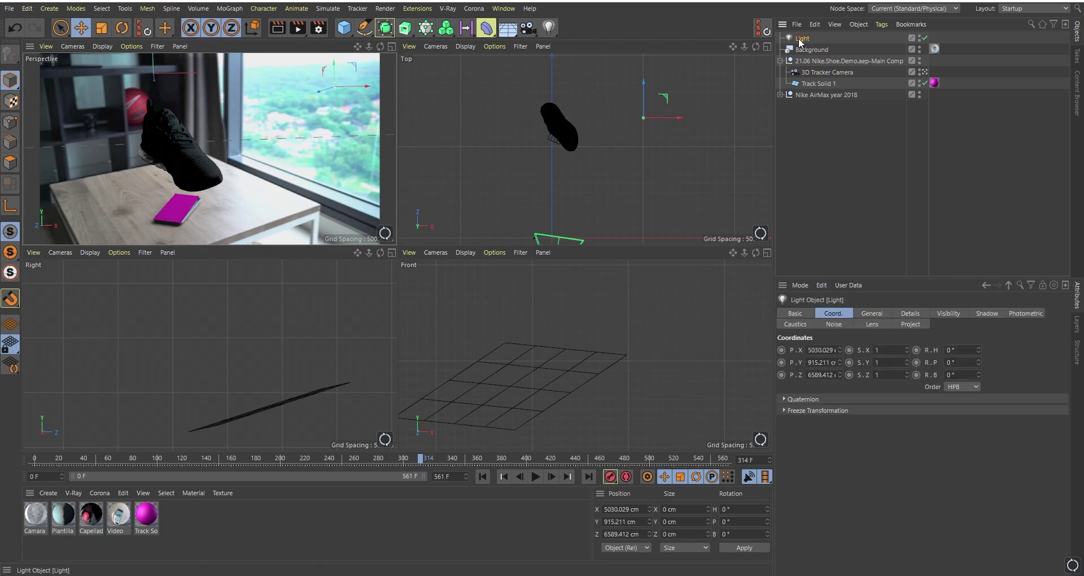
Set the window-side light's intensity to 359% and its shadow to Shadow Maps (Soft).
left_click(873, 313)
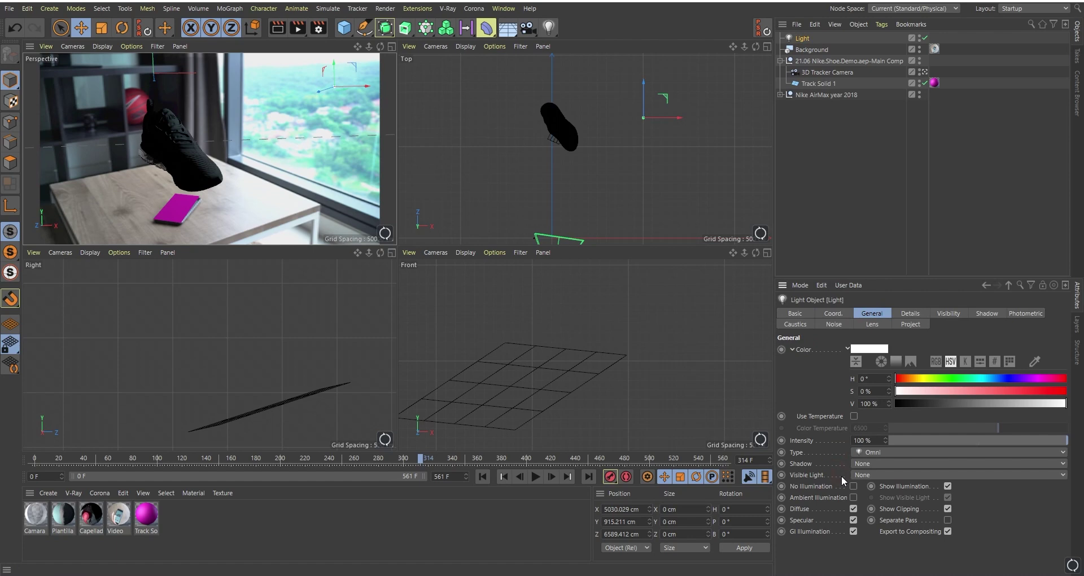
left_click_drag(886, 440, 885, 406)
key("F1")
left_click(877, 463)
left_click(874, 486)
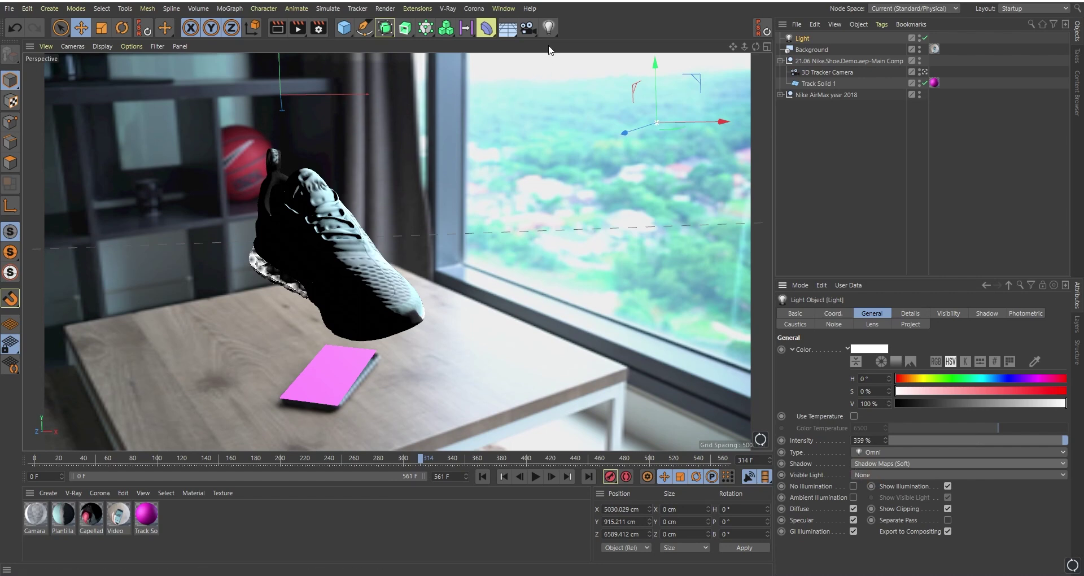
Add a second light on the shelf side of the shoe, at about X -2364, Y 799, Z 5245 cm.
left_click(548, 28)
left_click_drag(365, 94, 130, 93)
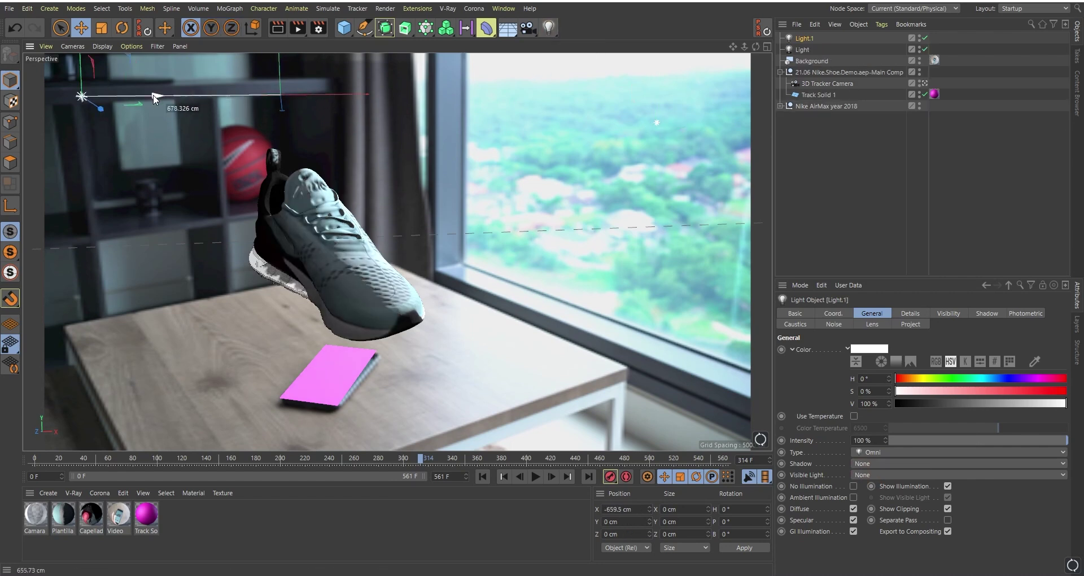
key("F5")
left_click_drag(316, 169, 338, 152)
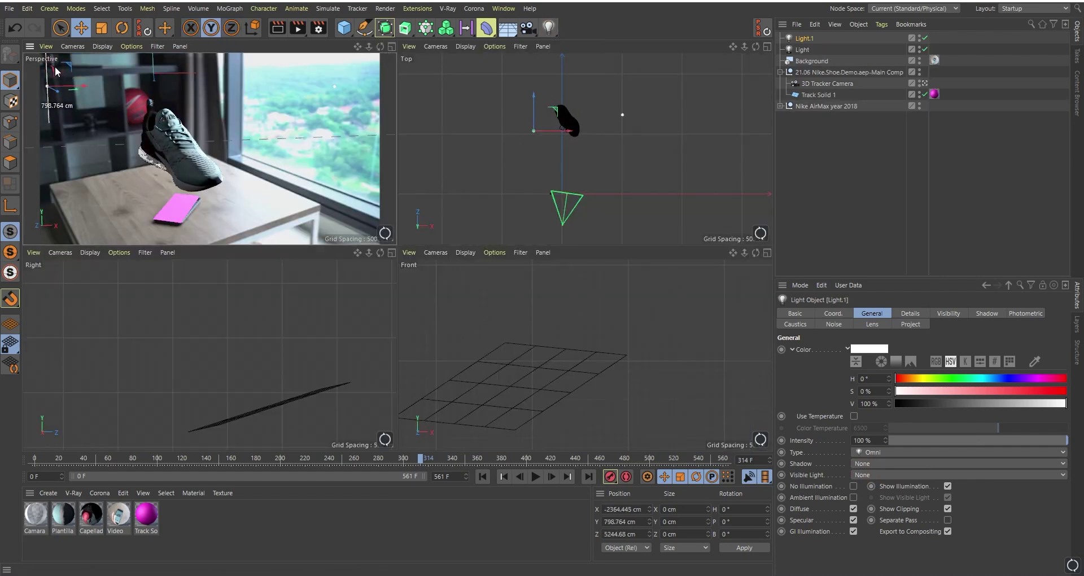
Set the shelf-side light's intensity to 174% and its shadow to Shadow Maps (Soft).
key("F1")
left_click_drag(886, 439, 885, 418)
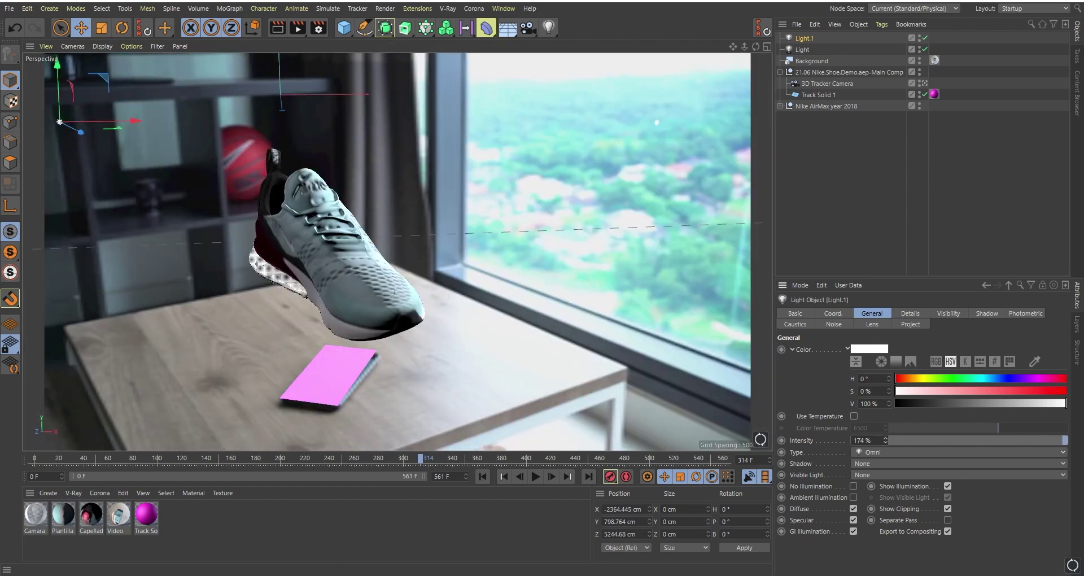
left_click(873, 464)
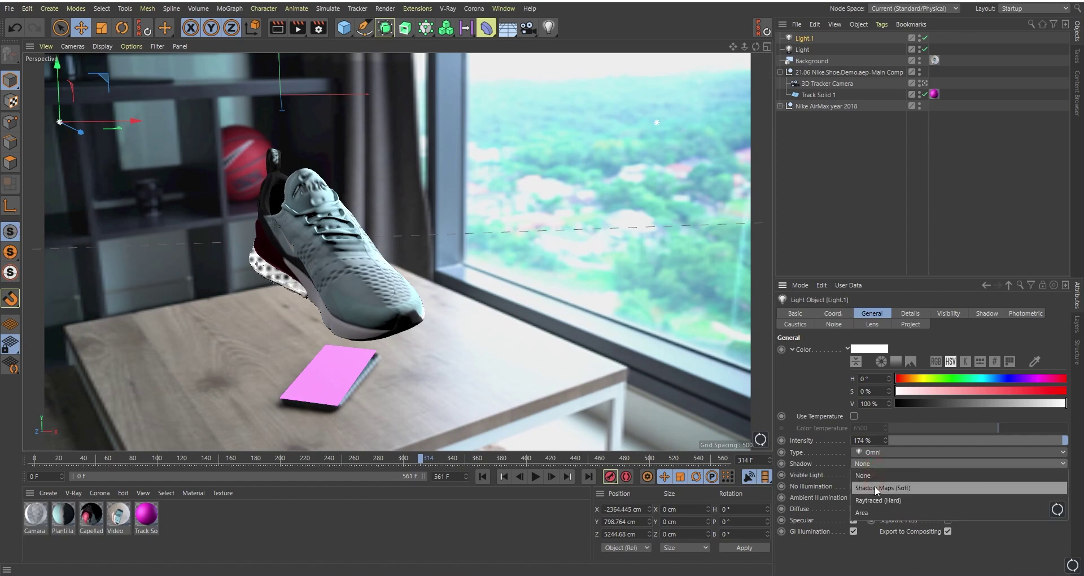
left_click(874, 484)
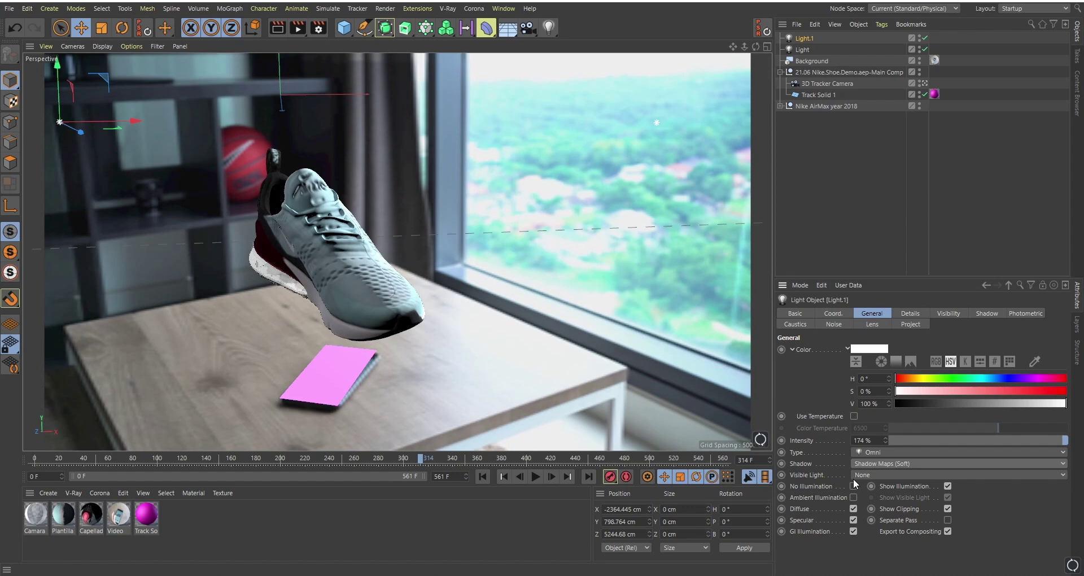
Turn on the Interactive Render Region and position it over the shoe and the top of the phone.
left_click(298, 28)
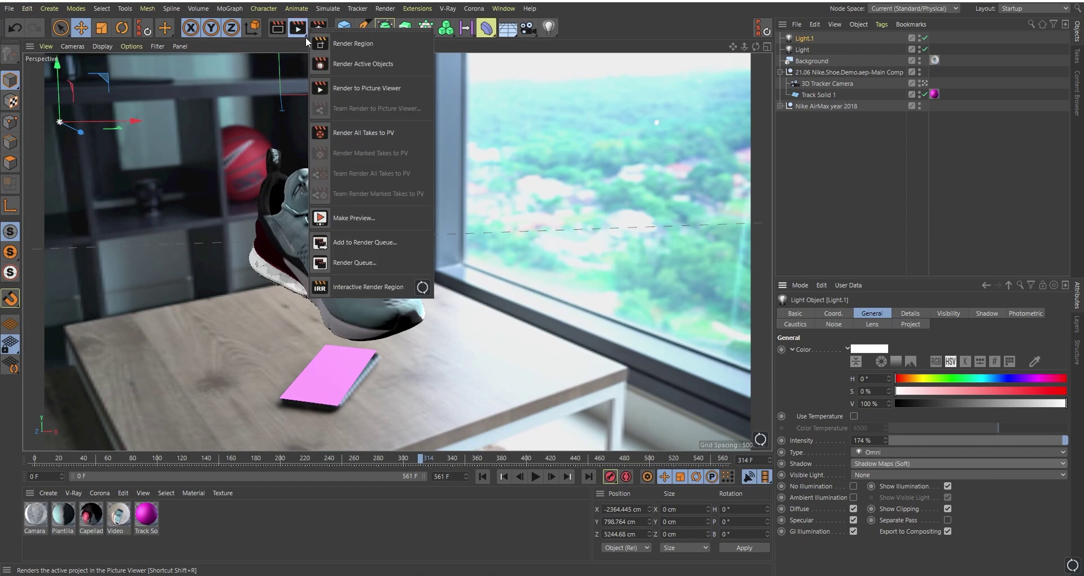
left_click(388, 287)
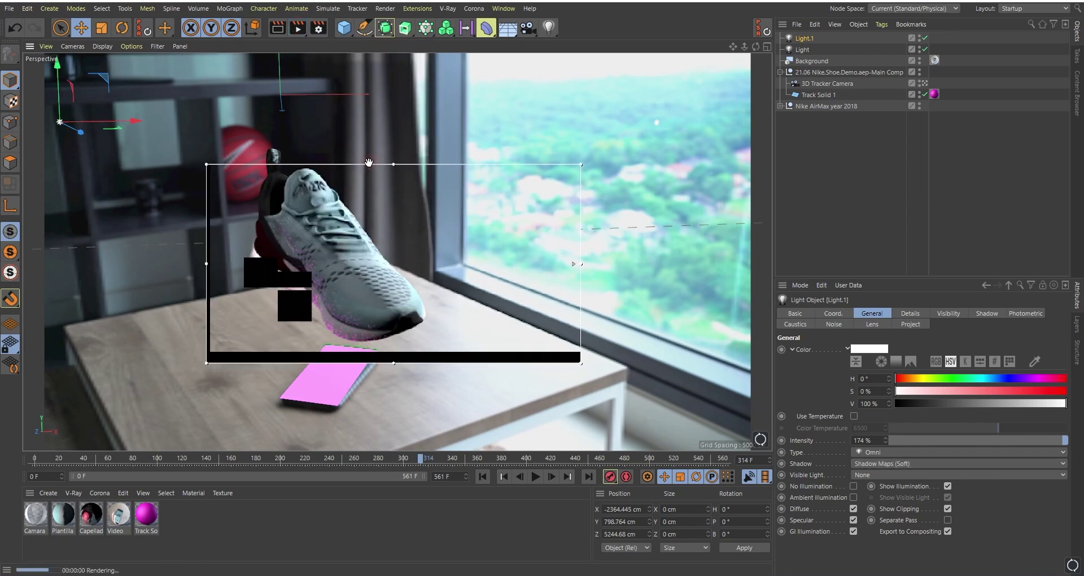
left_click_drag(369, 162, 340, 187)
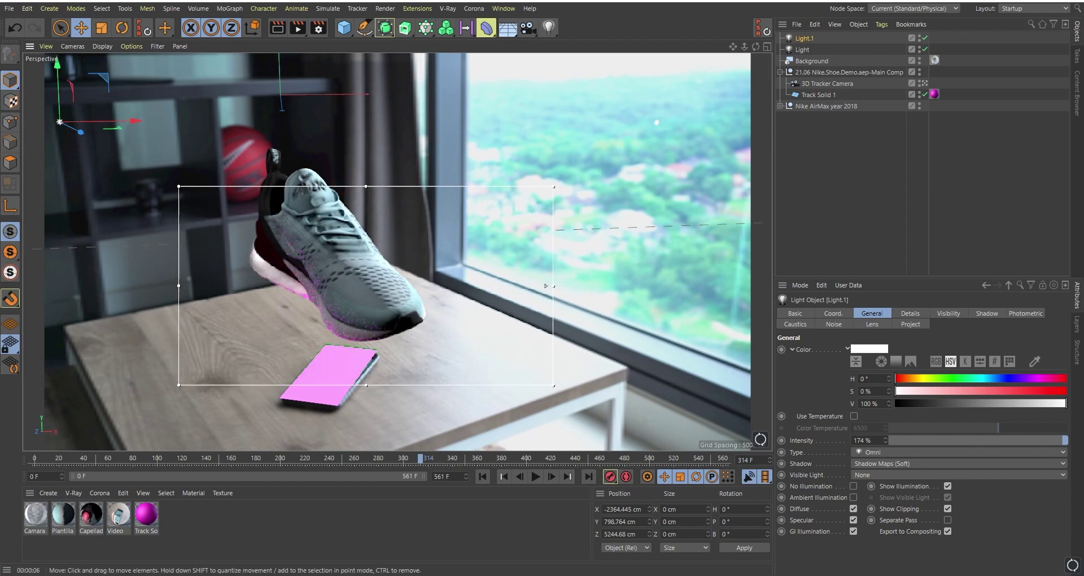
Lower the shelf-side light to about Y 175 cm and reduce its intensity to 161%.
left_click_drag(57, 79, 67, 137)
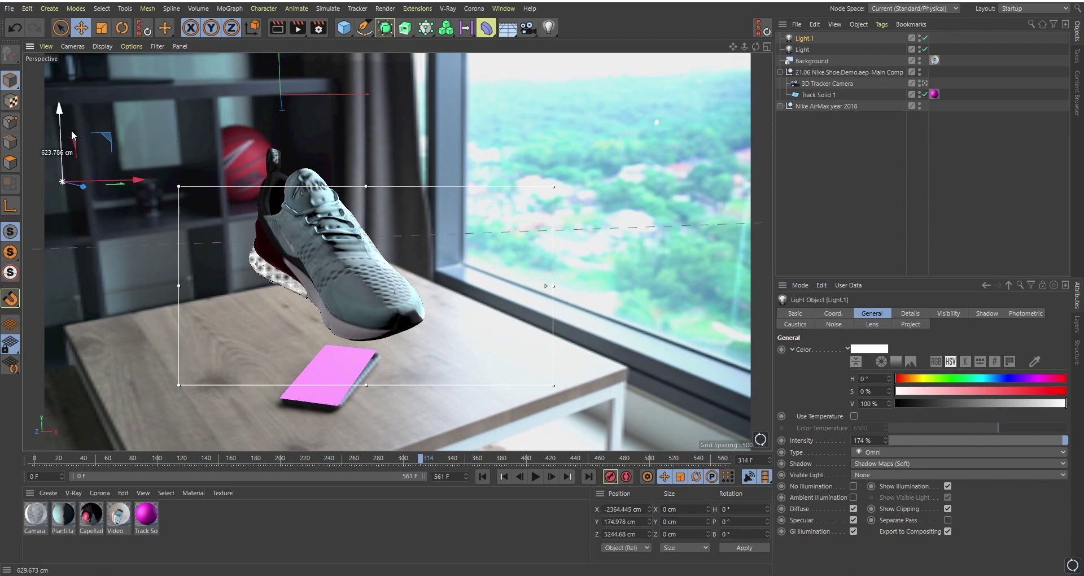
left_click_drag(886, 440, 885, 434)
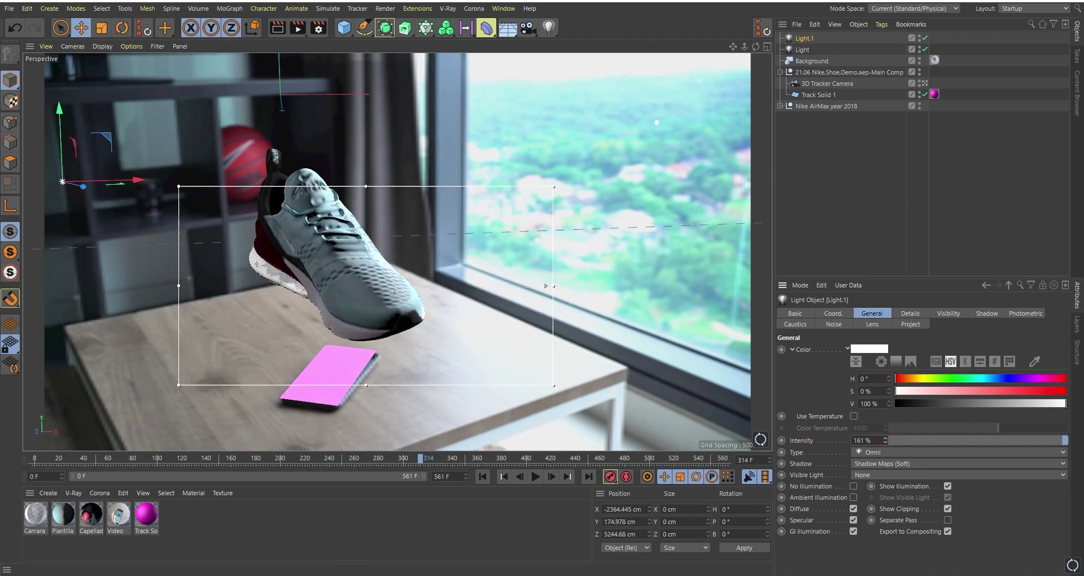
Hide the Track Solid 1 plane from the render.
left_click(832, 96)
double_click(920, 97)
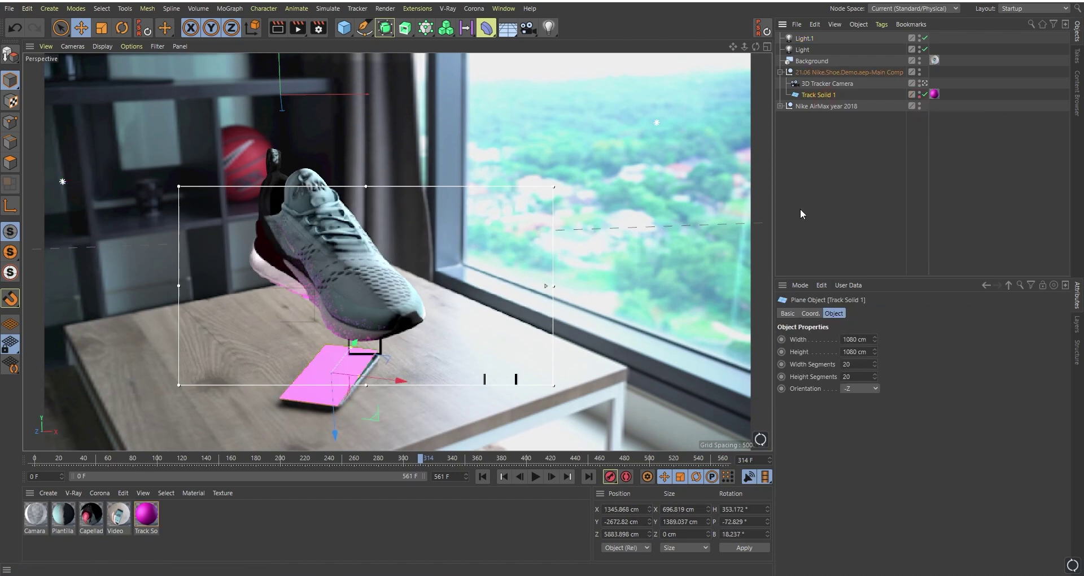
Add a Sky object with a Compositing tag and turn off its Seen by Camera option.
left_click(507, 35)
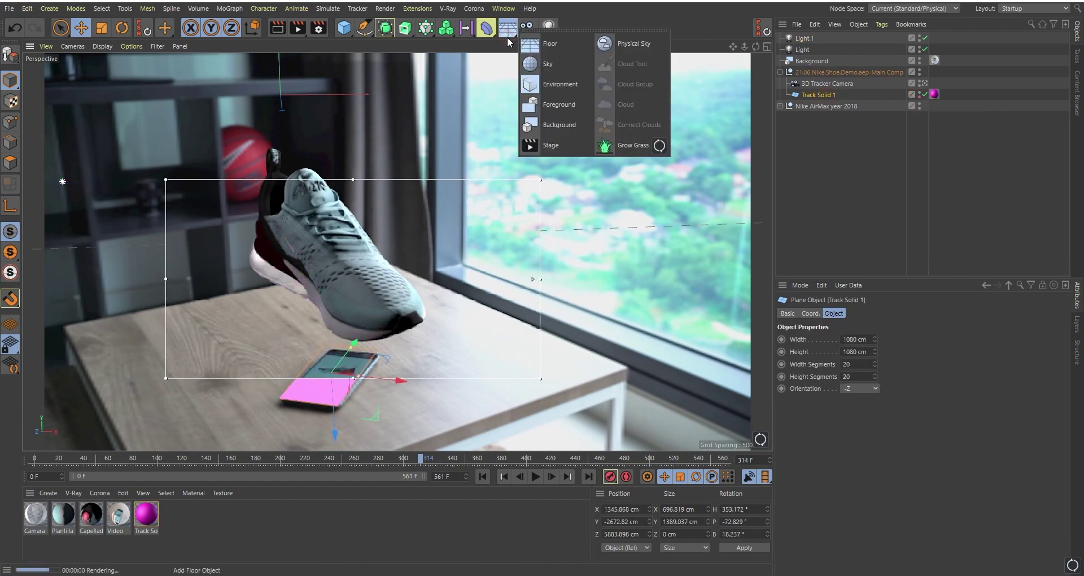
left_click(543, 63)
right_click(801, 37)
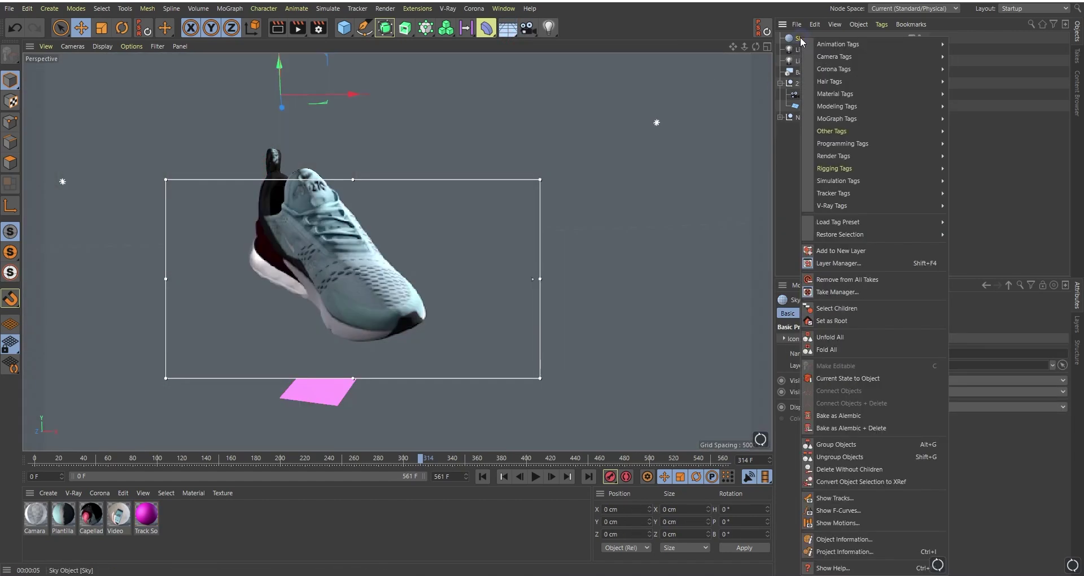
mouse_move(870, 154)
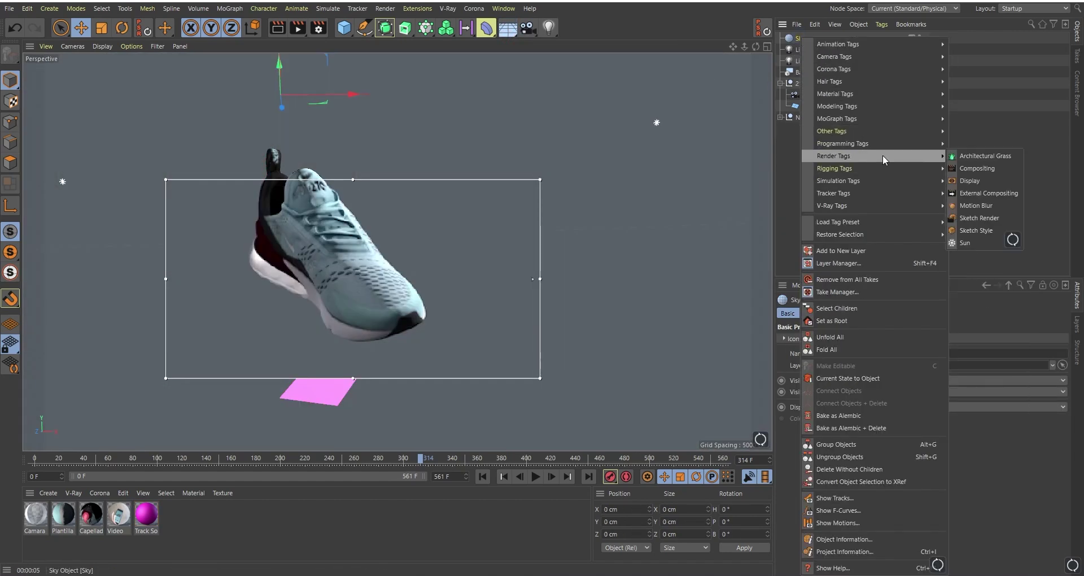
left_click(994, 164)
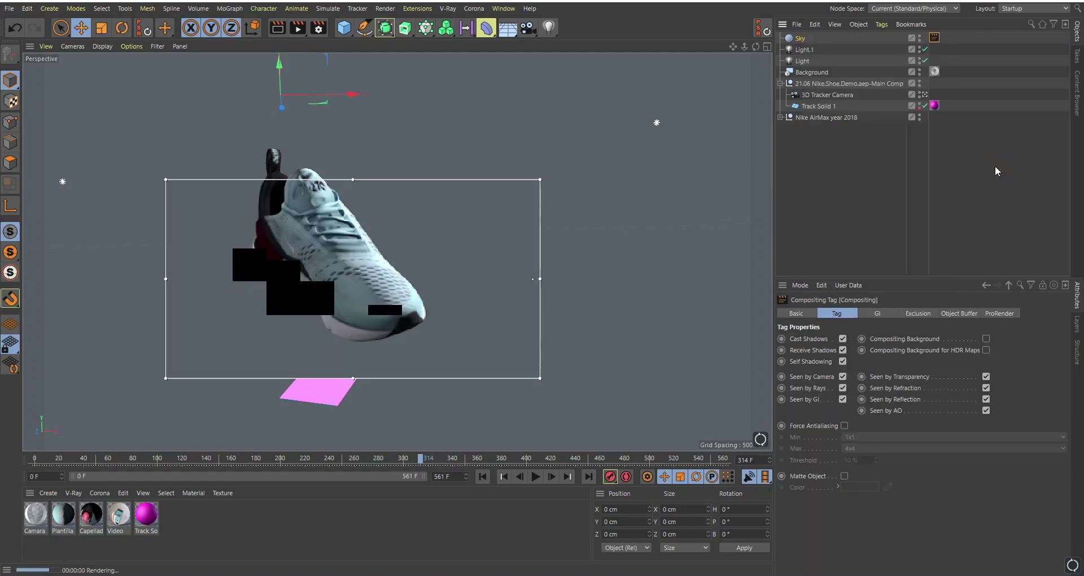
left_click(809, 37)
left_click(872, 313)
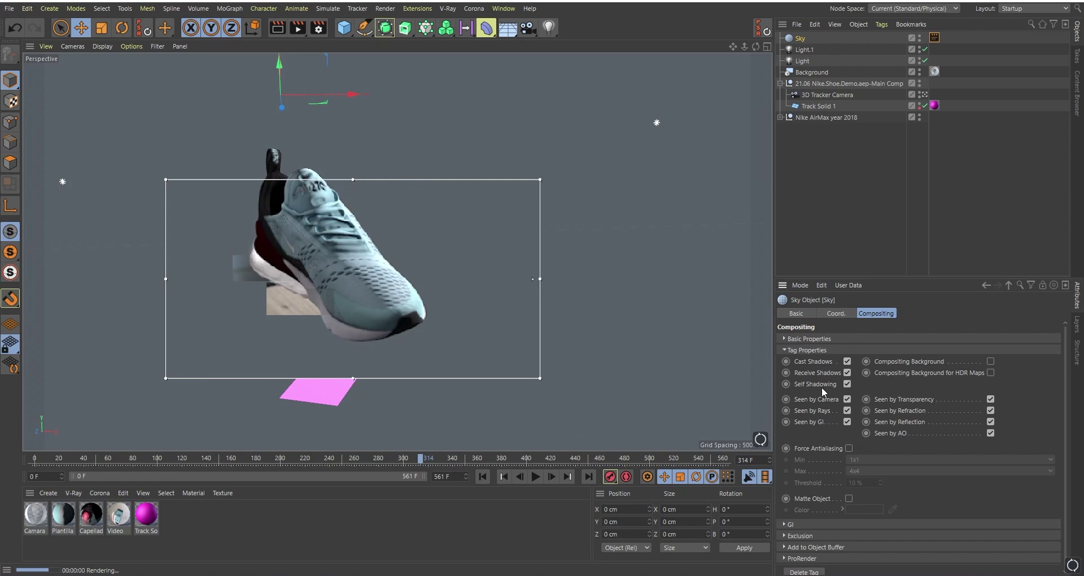
left_click(847, 399)
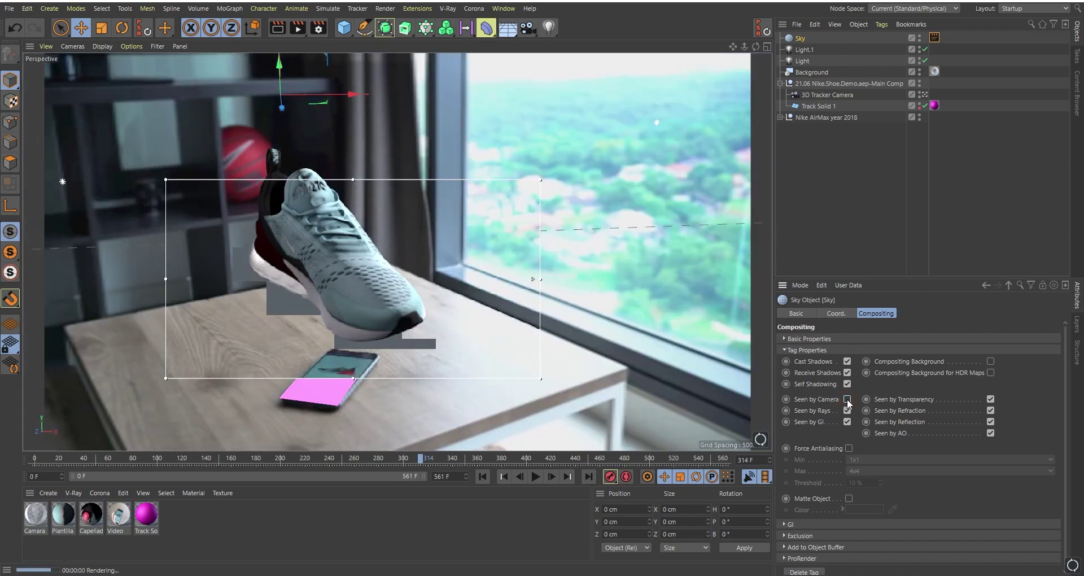
Switch to After Effects, go to 0:00:14:04 in Main Comp and hide the Track Solid 1 layer.
key("alt+Tab")
left_click_drag(478, 378, 780, 385)
key("comma")
left_click(16, 400)
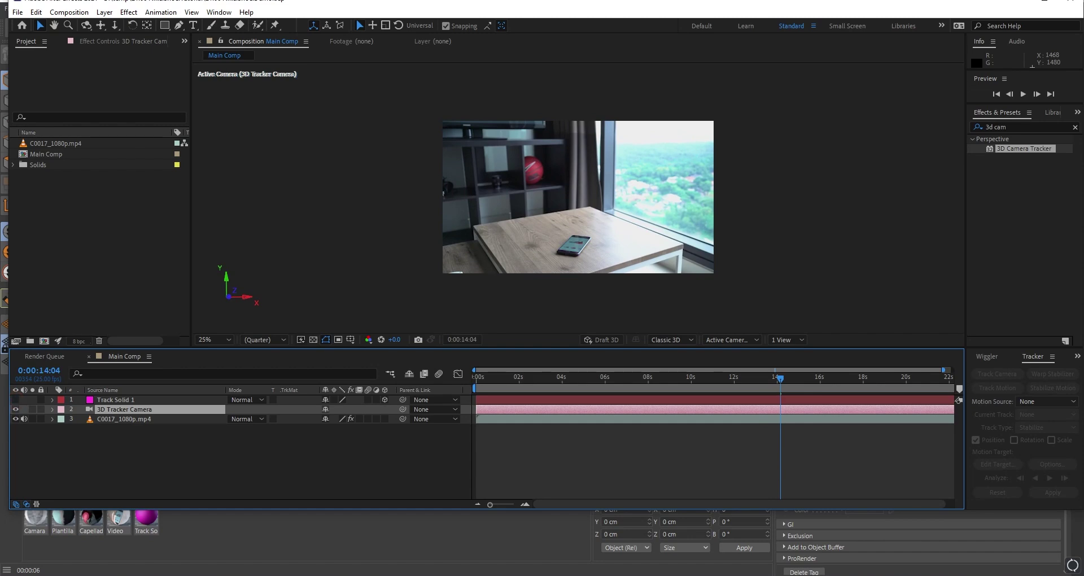
Set the preview resolution to Full and queue the current frame for export with the TIFF Sequence with Alpha output module.
left_click(262, 340)
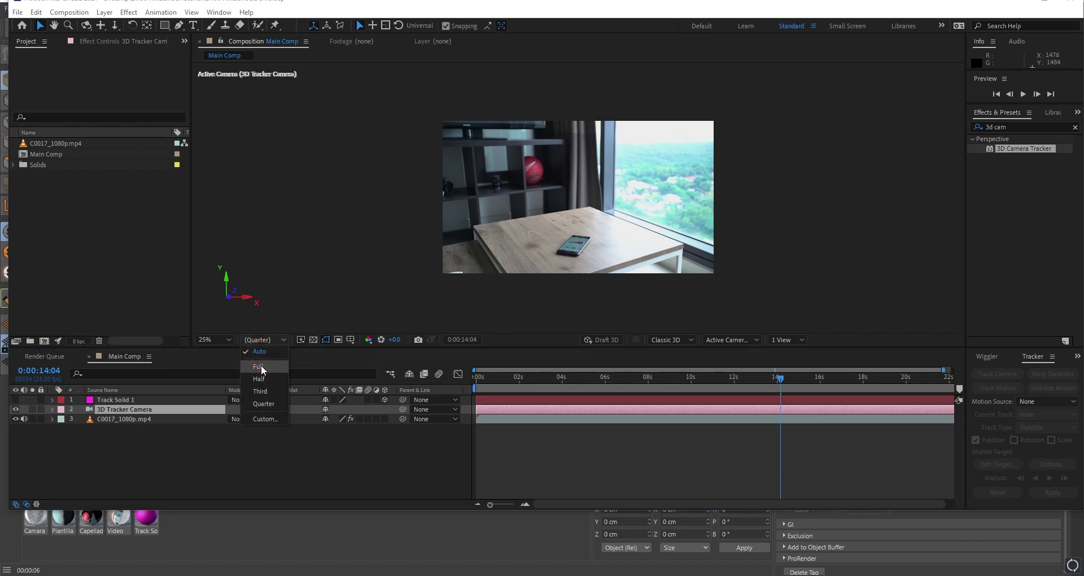
left_click(261, 365)
left_click(69, 12)
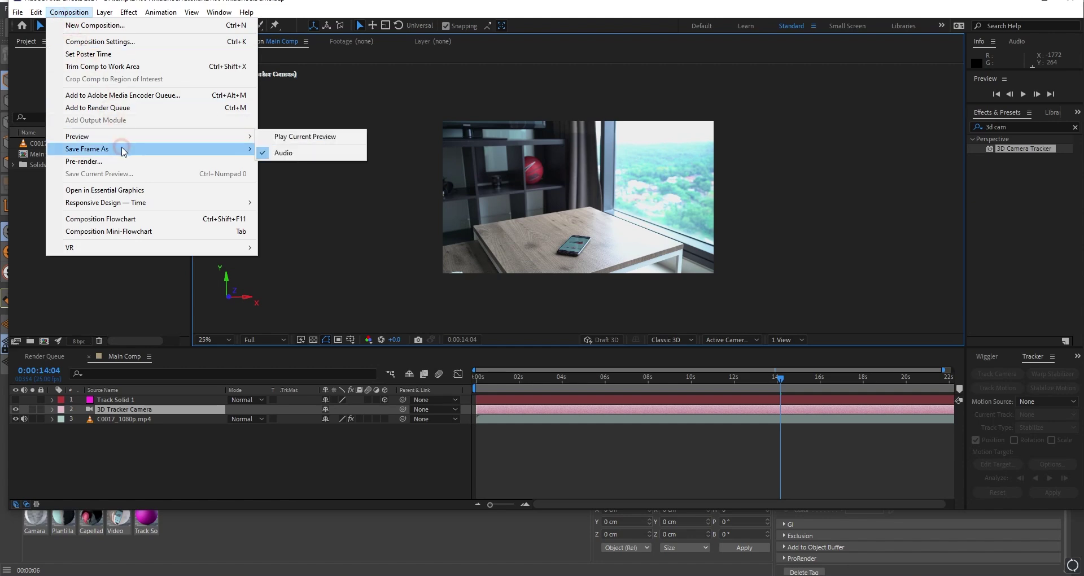
mouse_move(124, 151)
left_click(301, 151)
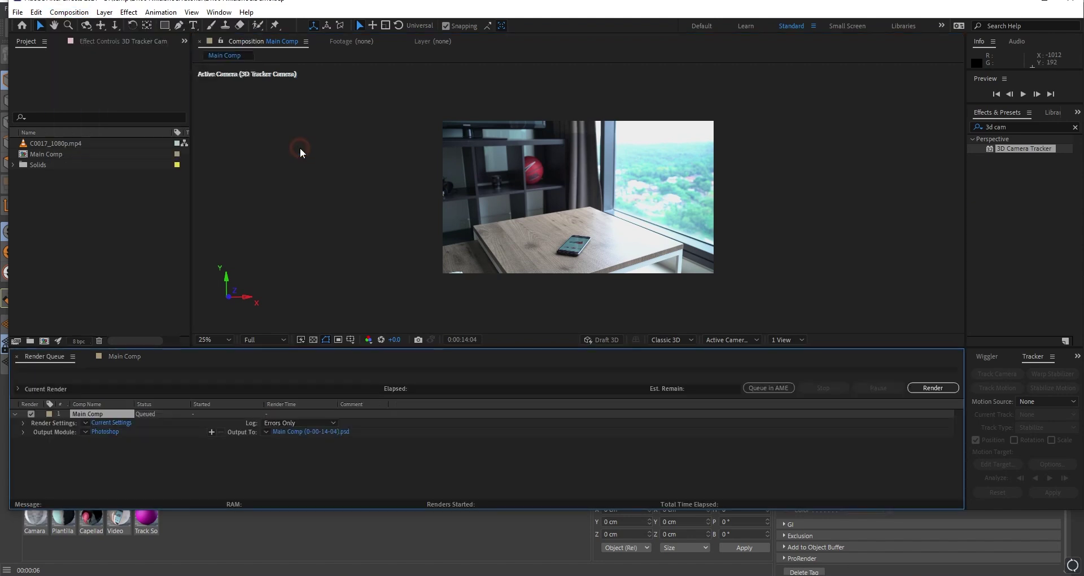
left_click(84, 431)
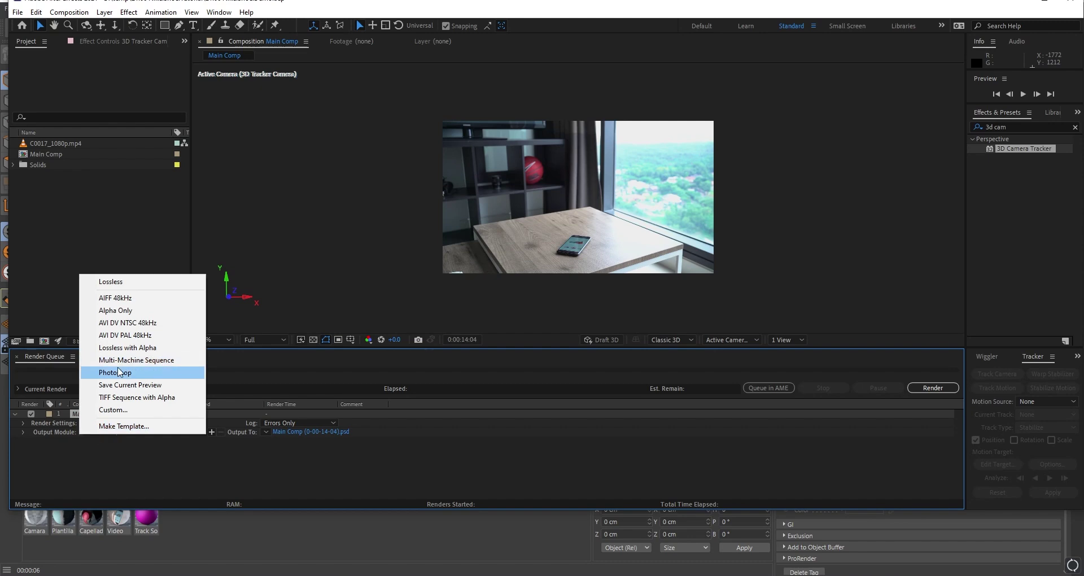
left_click(120, 399)
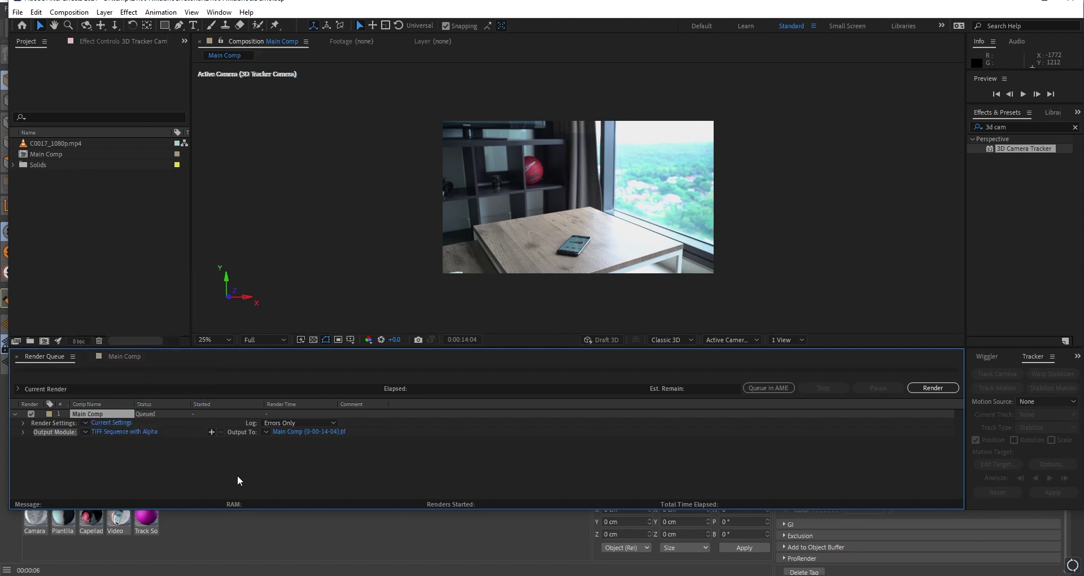
Set the frame's output to Video_frame in a new folder named Sky and render it.
left_click(331, 431)
left_click(94, 67)
type("Sky")
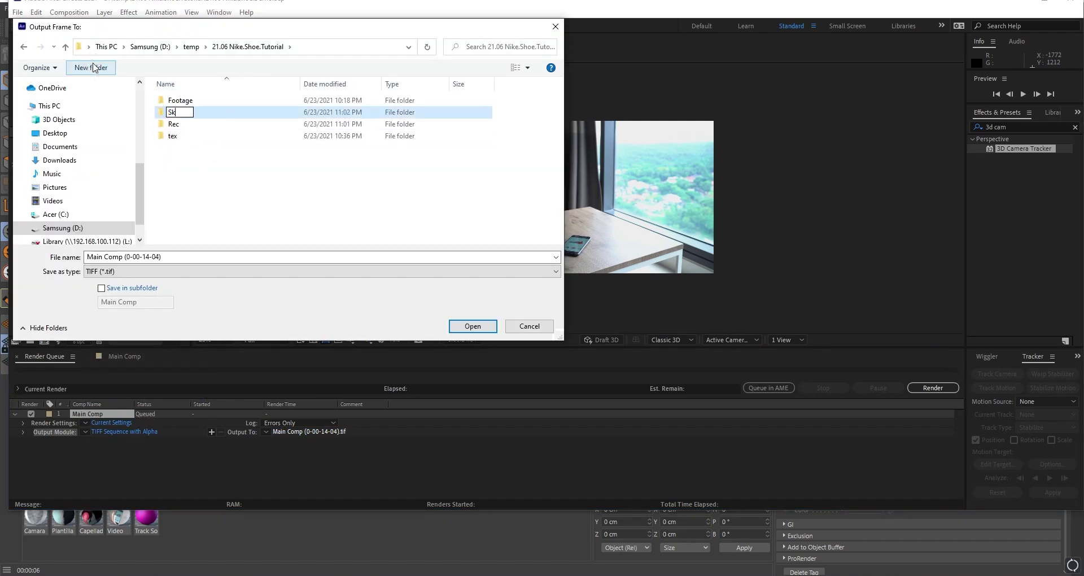
key("Return")
key("Return")
left_click(237, 257)
type("Video_fram")
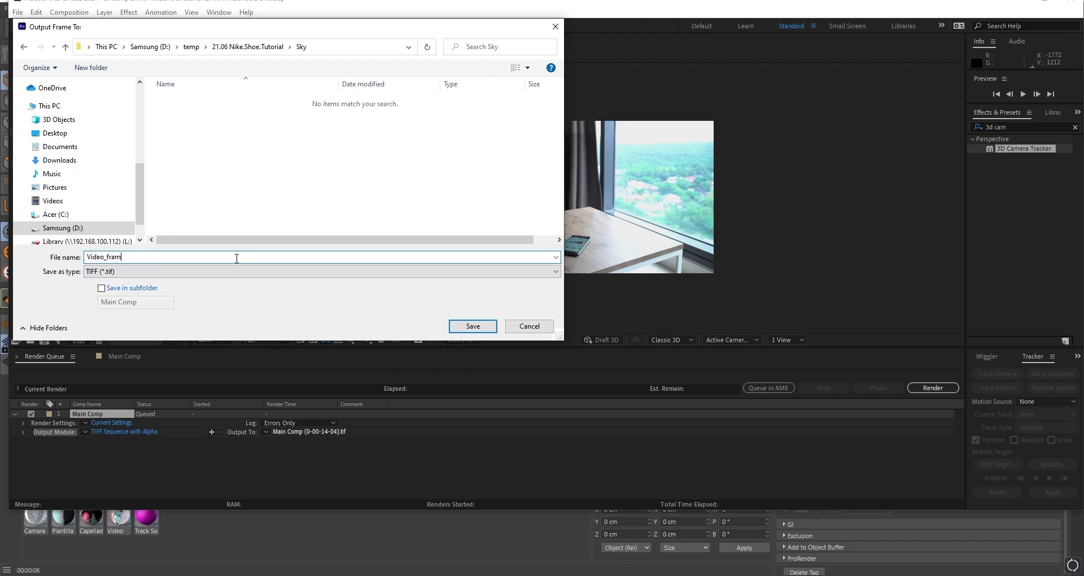
left_click(489, 327)
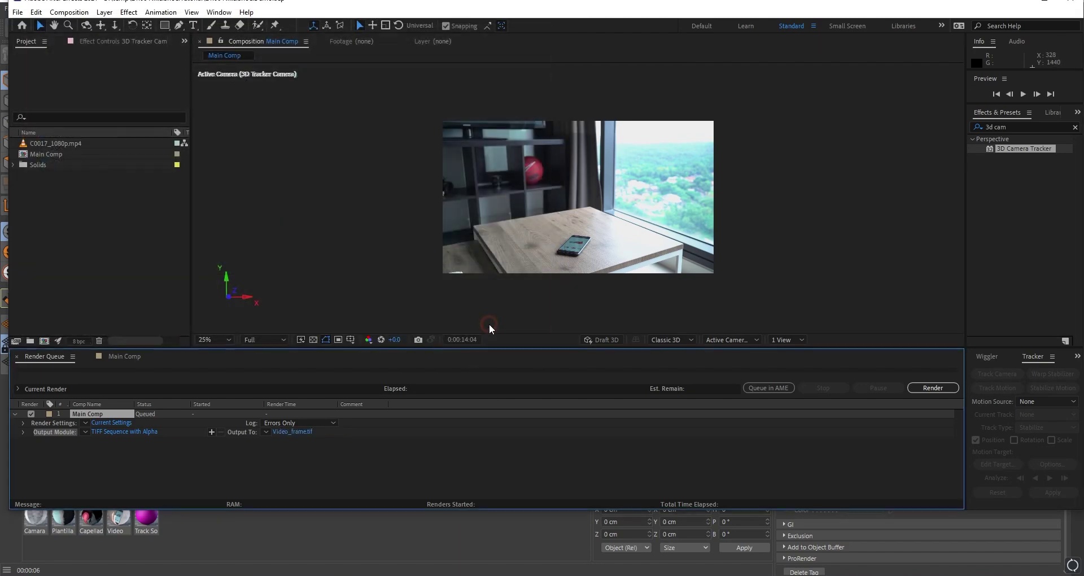
left_click(933, 387)
Switch back to Cinema 4D and create a standard material named sky.
left_click(1045, 2)
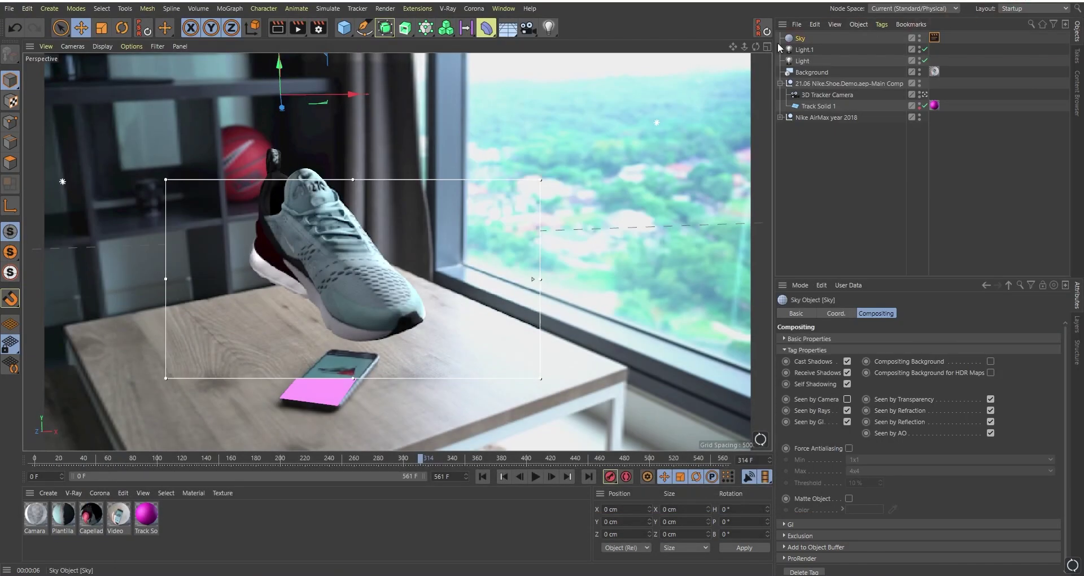
left_click(48, 493)
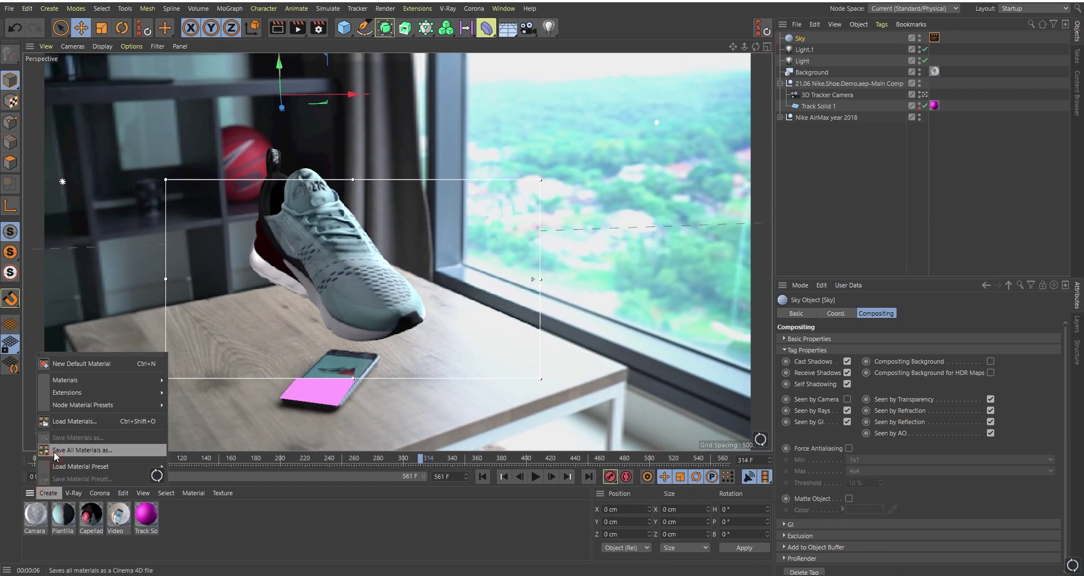
mouse_move(113, 380)
left_click(225, 396)
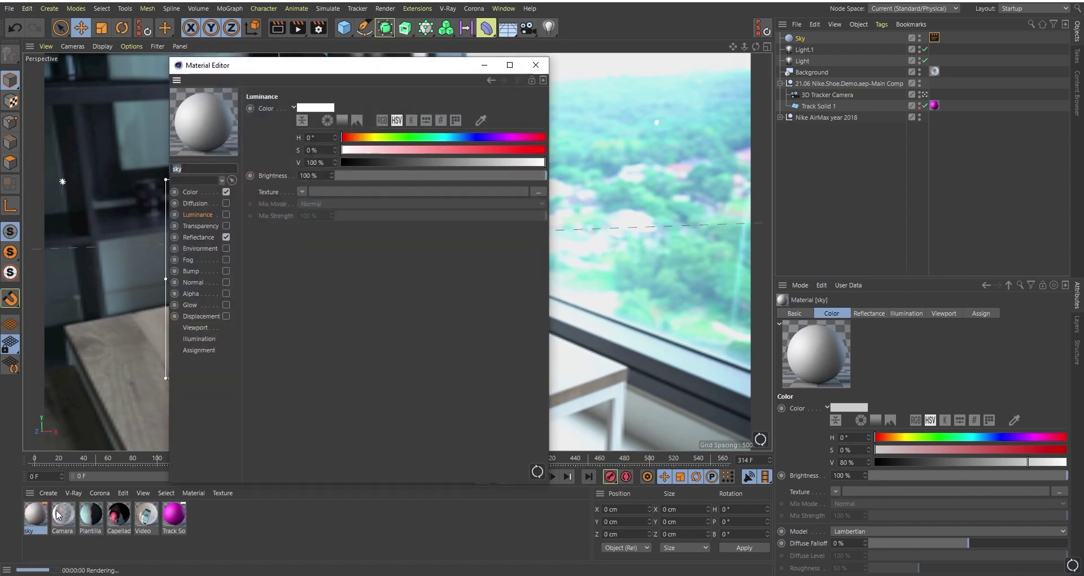
Turn off the sky material's Color and Reflectance channels and turn on Luminance.
left_click(226, 191)
left_click(209, 215)
left_click(227, 236)
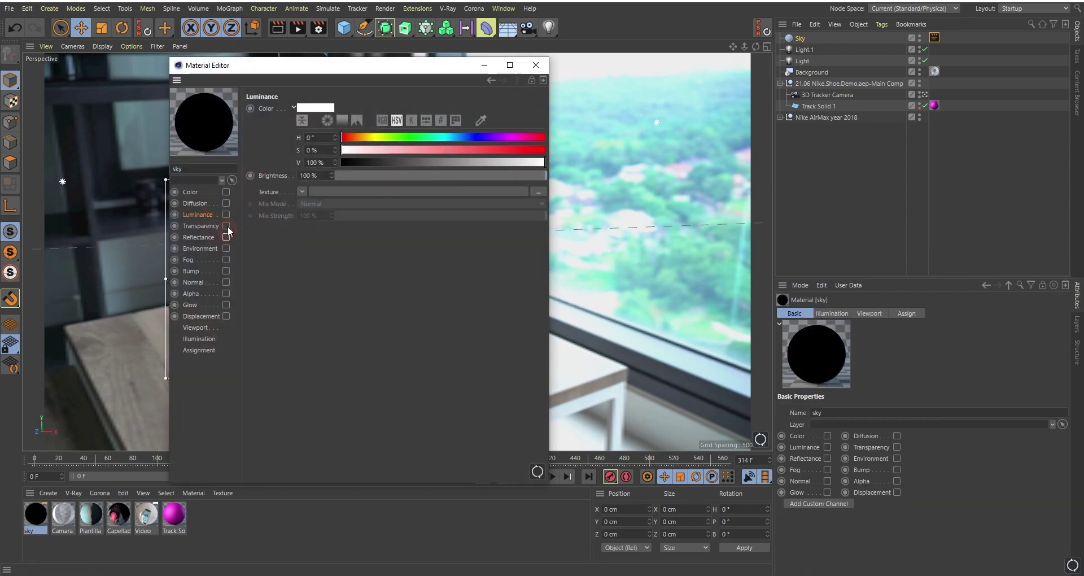
left_click(225, 213)
Load Video_frame.tif as the Luminance texture and apply the sky material to the Sky object.
left_click(538, 192)
left_click(346, 165)
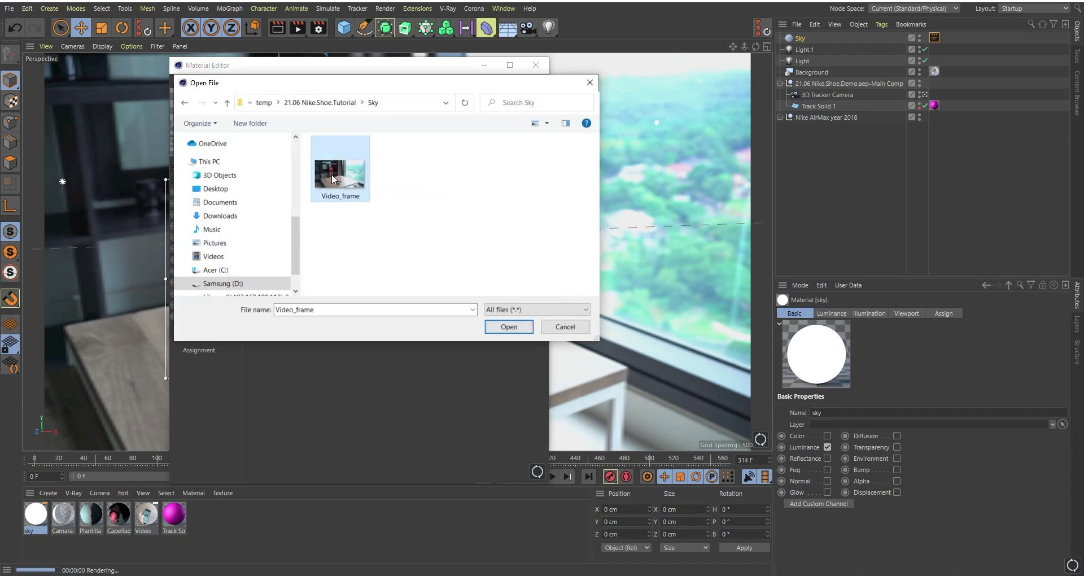
left_click(498, 327)
left_click(642, 340)
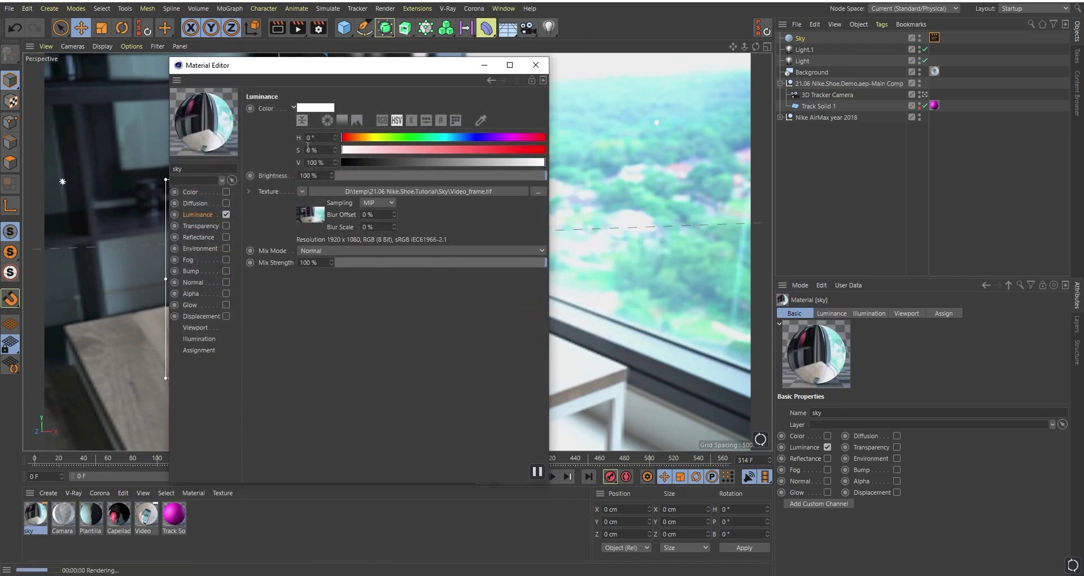
left_click(536, 64)
left_click_drag(39, 525, 802, 39)
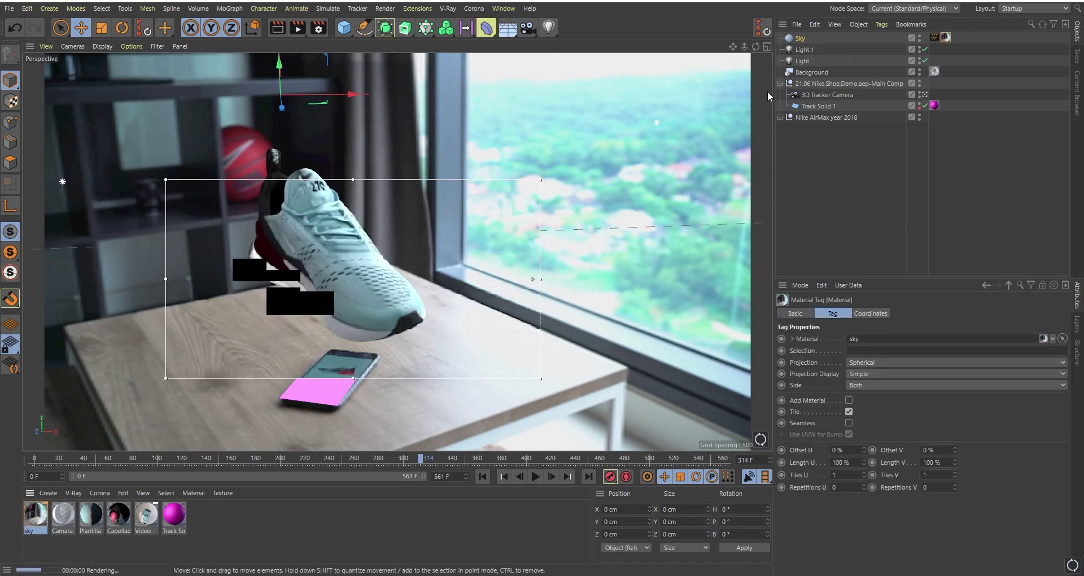
Reduce the shelf-side light's intensity to 140% and turn off the Interactive Render Region.
left_click(805, 52)
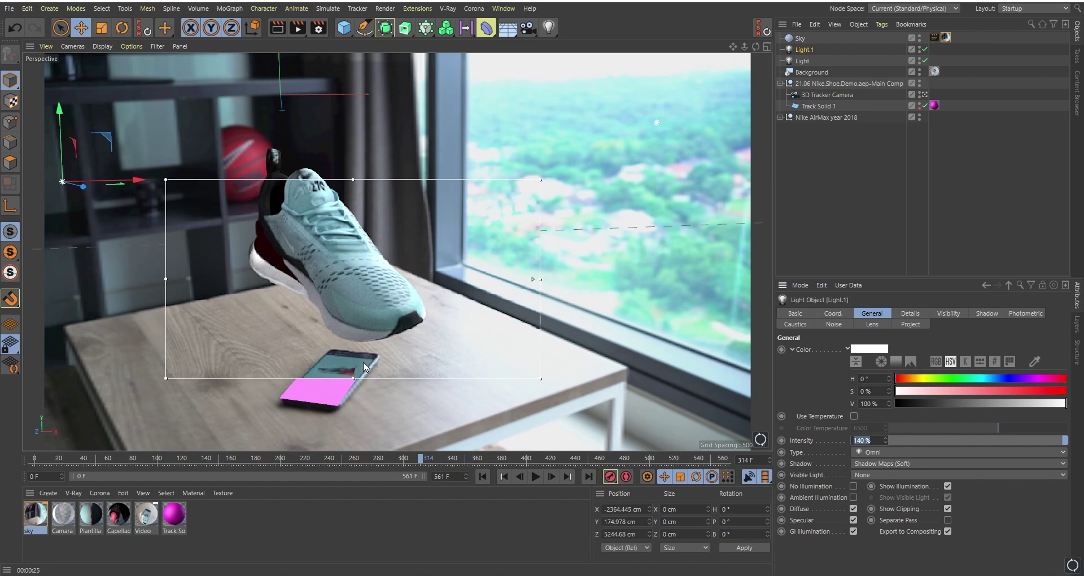
left_click(302, 27)
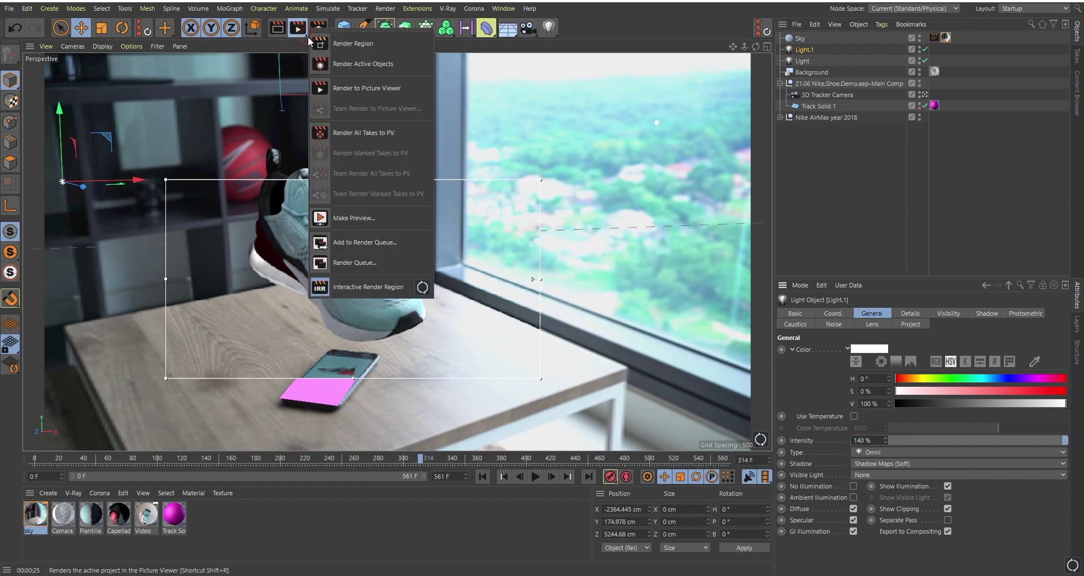
left_click(366, 286)
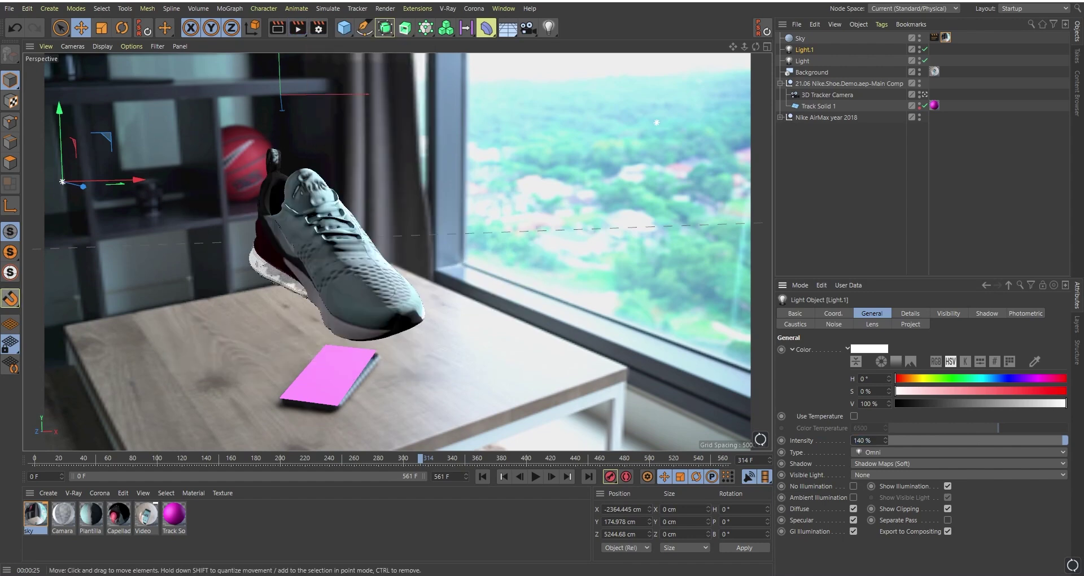
Create a new Shadow Catcher material.
left_click(218, 510)
left_click(44, 493)
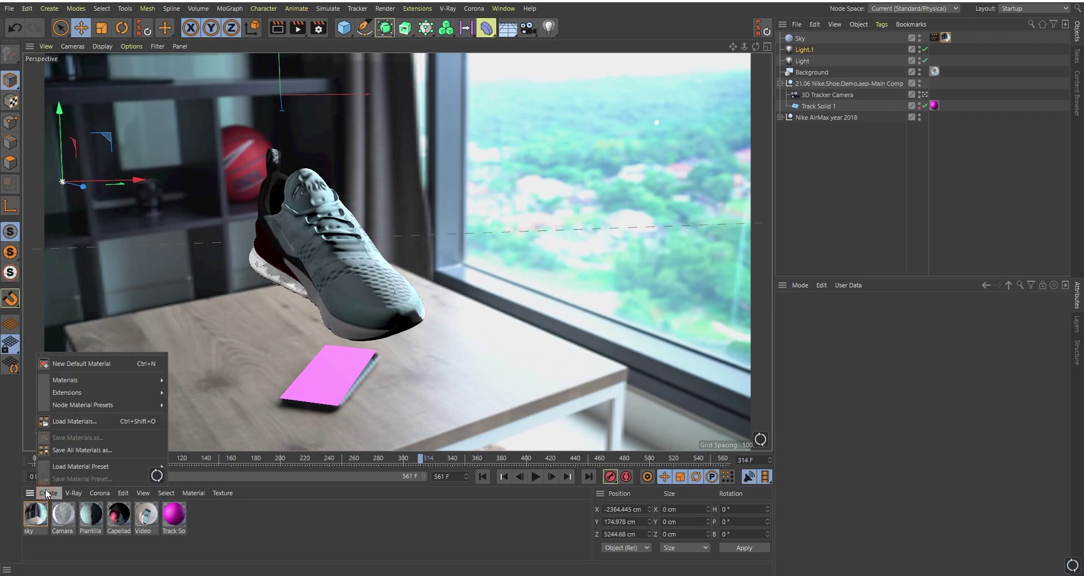
mouse_move(90, 376)
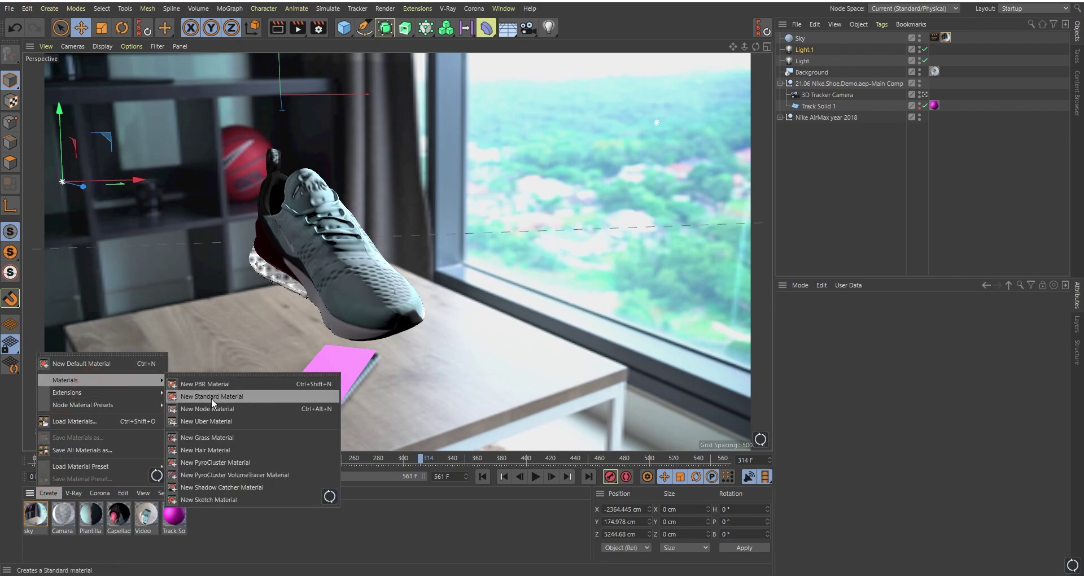
left_click(208, 487)
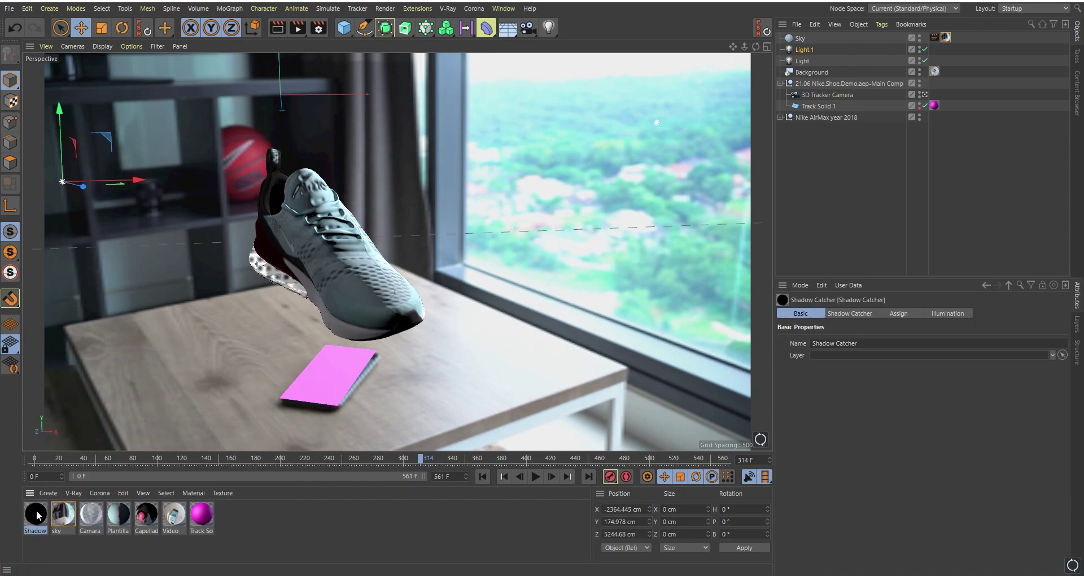
Make the Shadow Catcher catch reflections instead of shadows, lower its Reflection Strength slightly, and apply it to Track Solid 1.
double_click(36, 514)
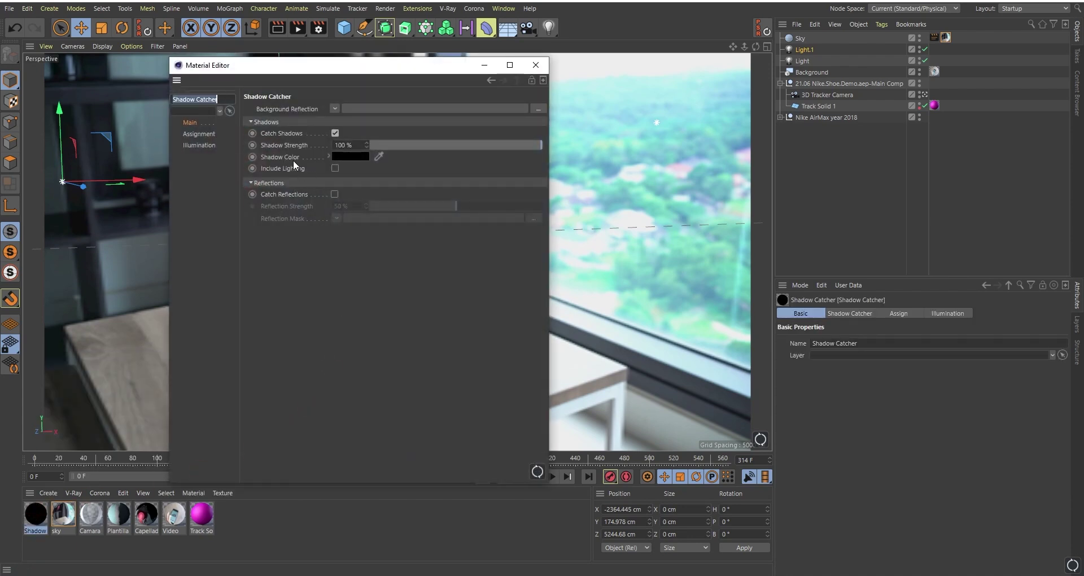
left_click(335, 133)
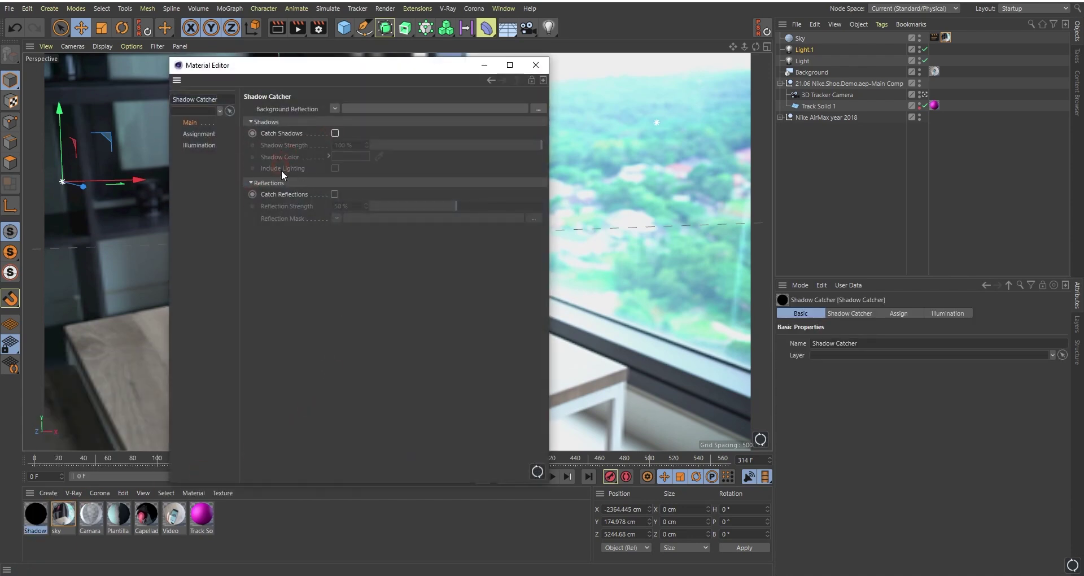
left_click(334, 194)
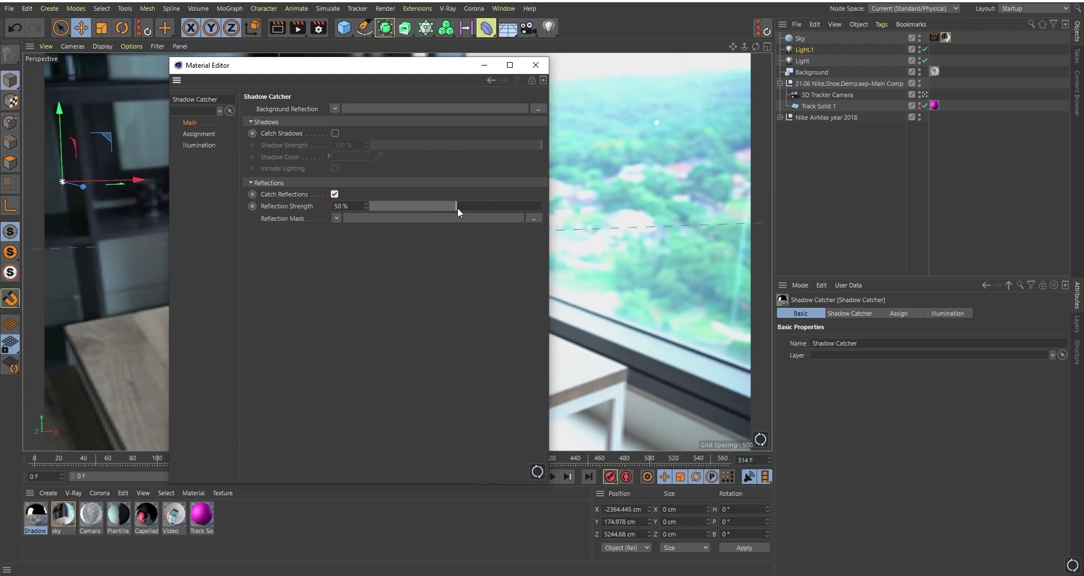
left_click_drag(455, 207, 438, 208)
left_click(536, 65)
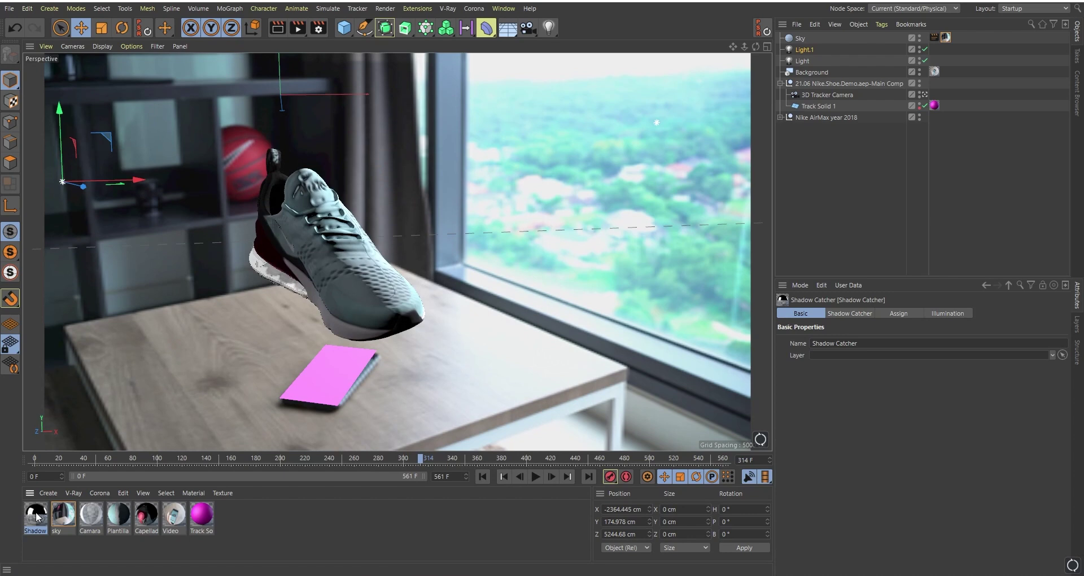
left_click_drag(442, 203, 830, 107)
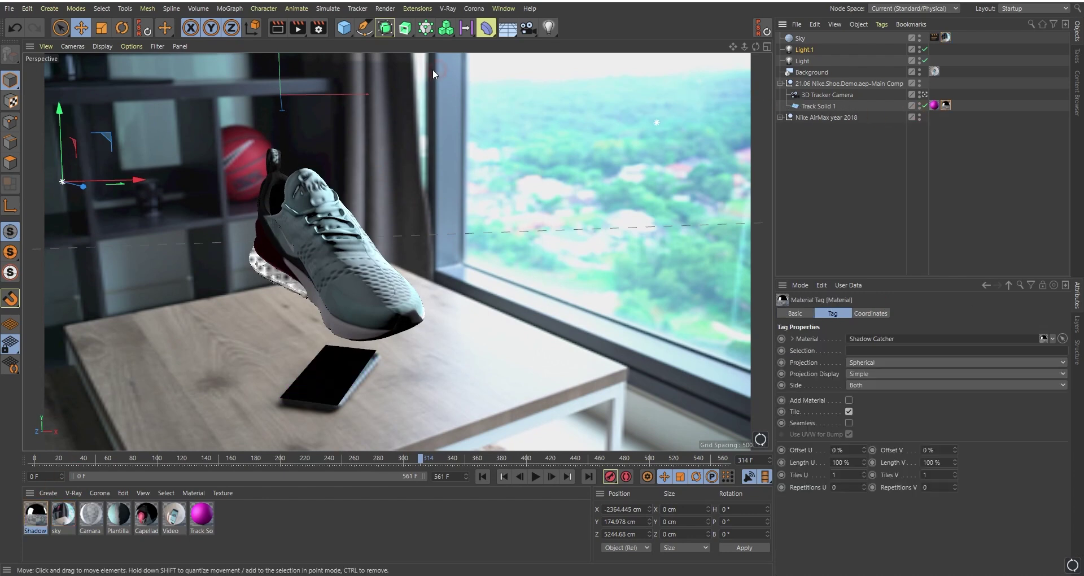
Preview the phone's reflection with the Interactive Render Region at frame 33, shrinking the region around the shoe.
left_click(298, 27)
left_click(361, 263)
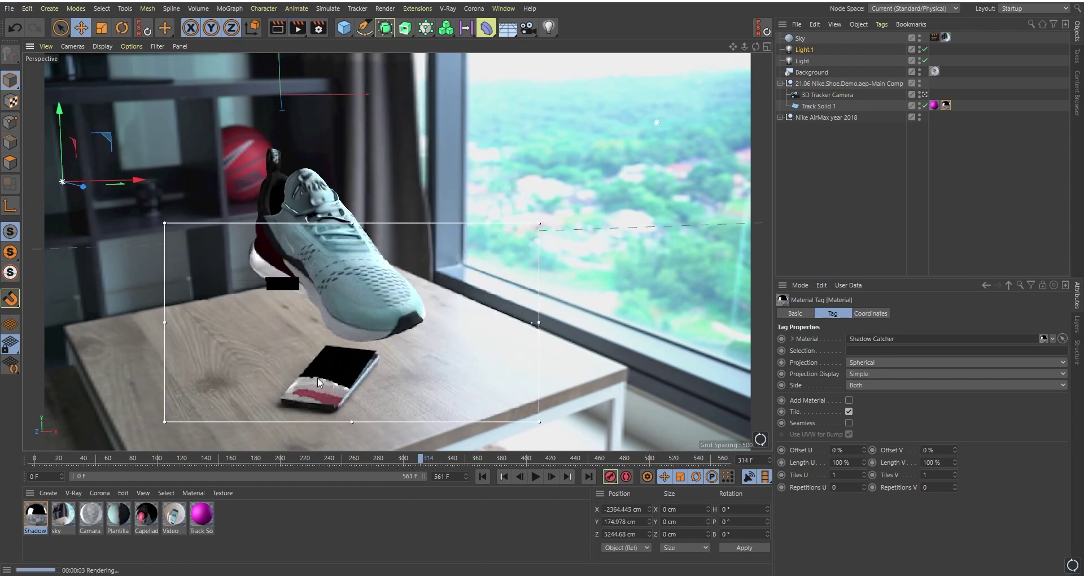
left_click_drag(421, 462, 76, 446)
left_click_drag(167, 420, 282, 305)
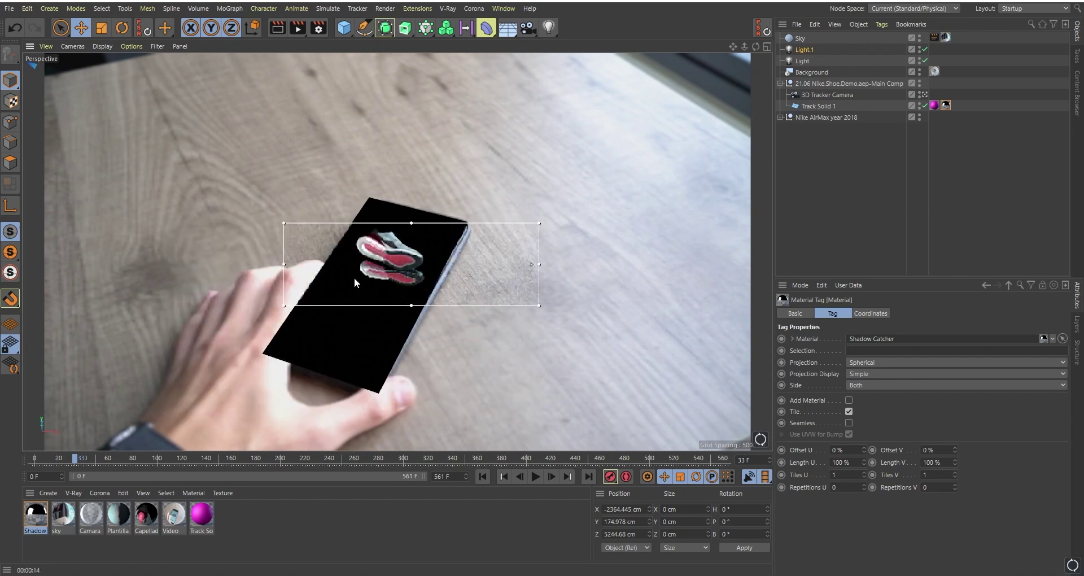
Set the Background object's Visible in Renderer to Off and refresh the render region.
left_click(817, 71)
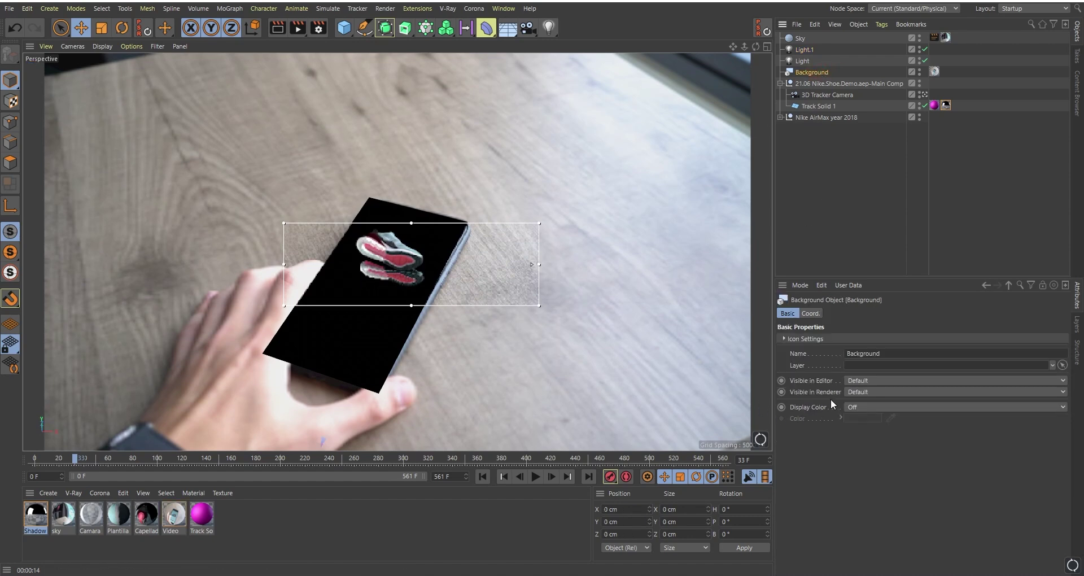
left_click(863, 392)
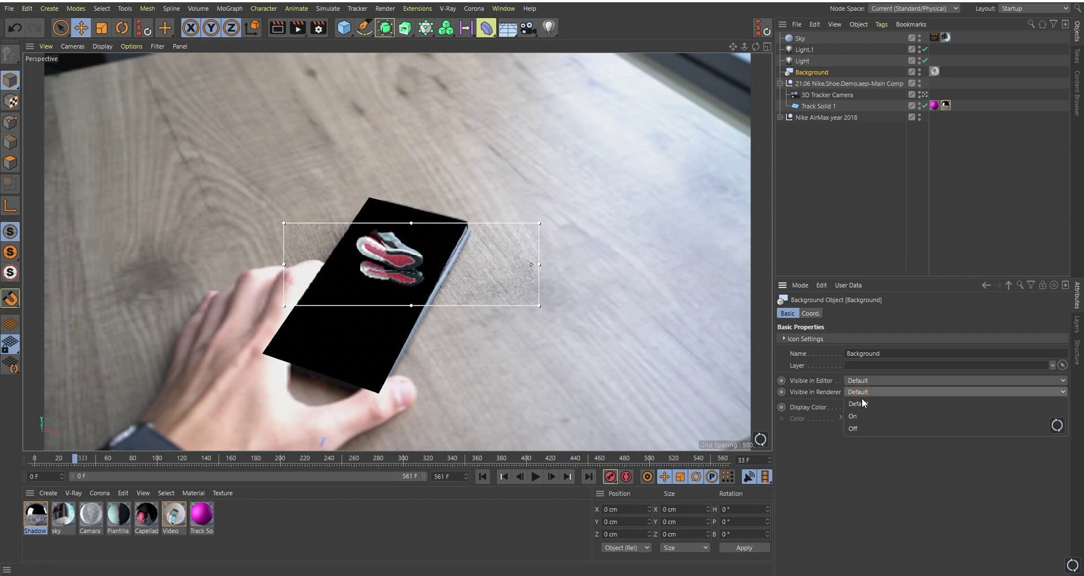
left_click(856, 425)
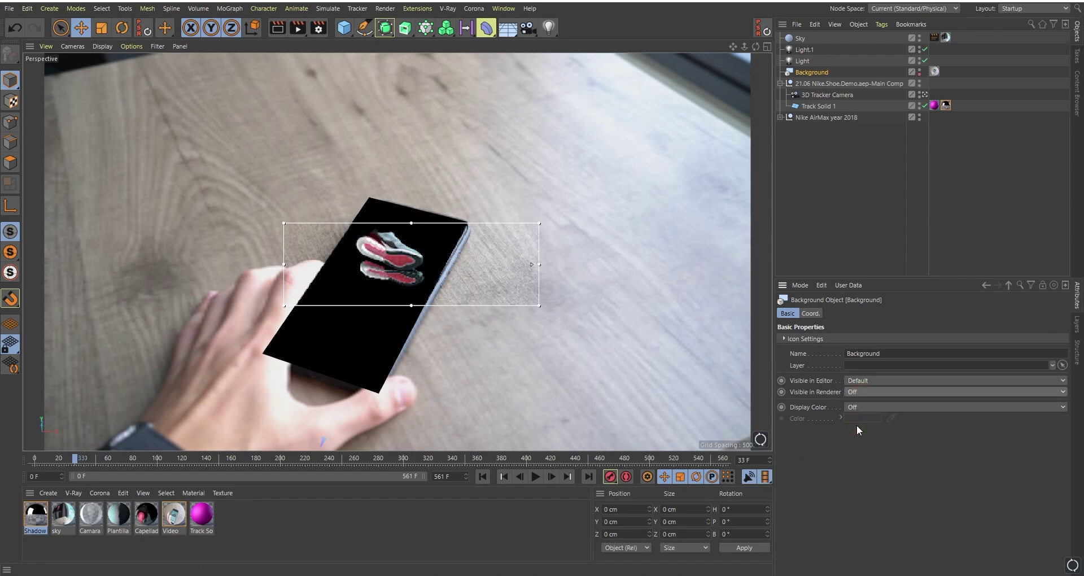
left_click_drag(337, 269, 342, 262)
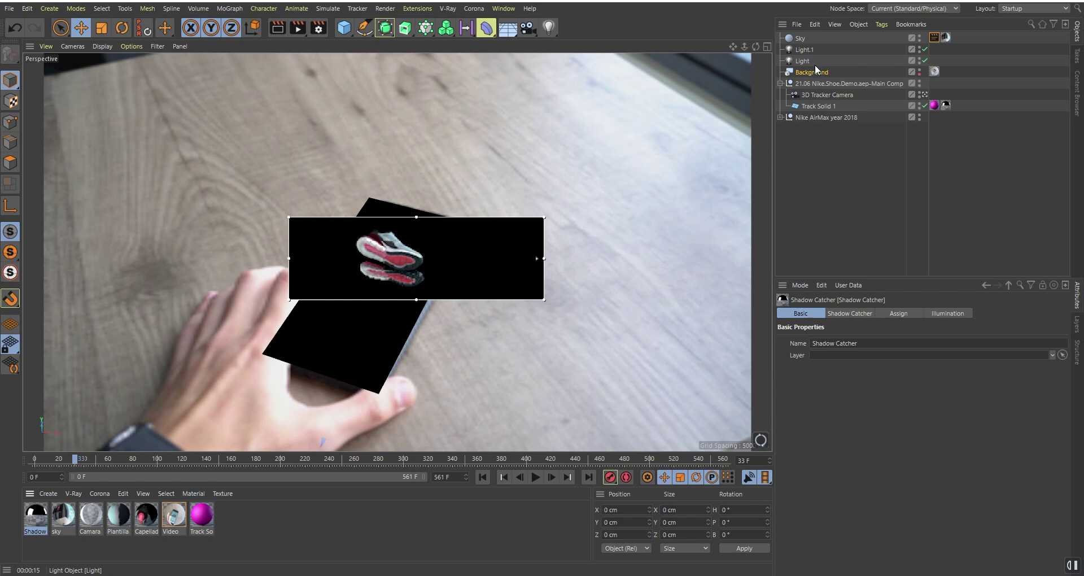
Add a Compositing tag to the Nike AirMax year 2018 null.
left_click(808, 118)
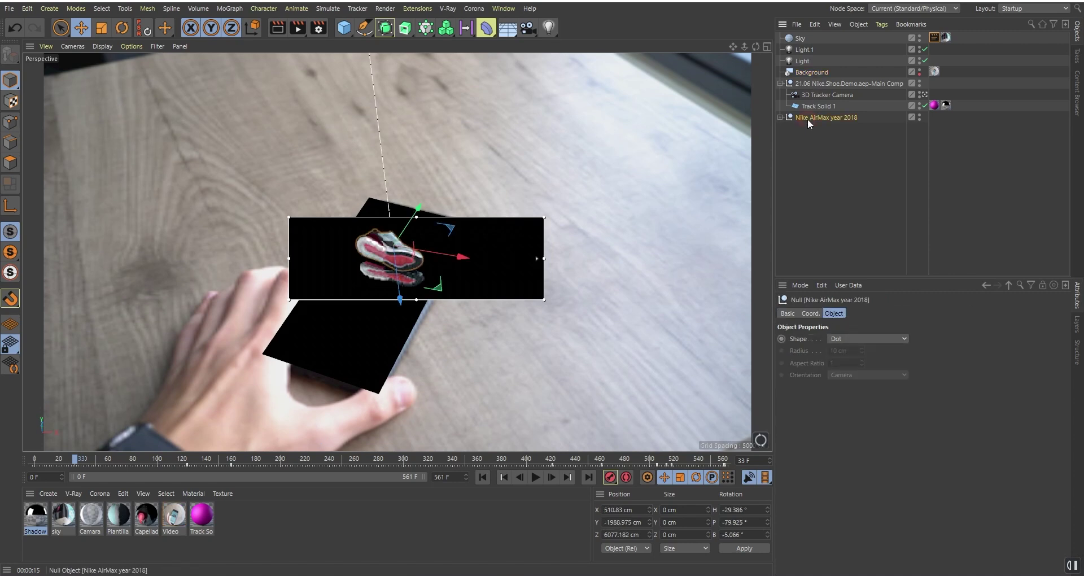
right_click(818, 117)
mouse_move(903, 156)
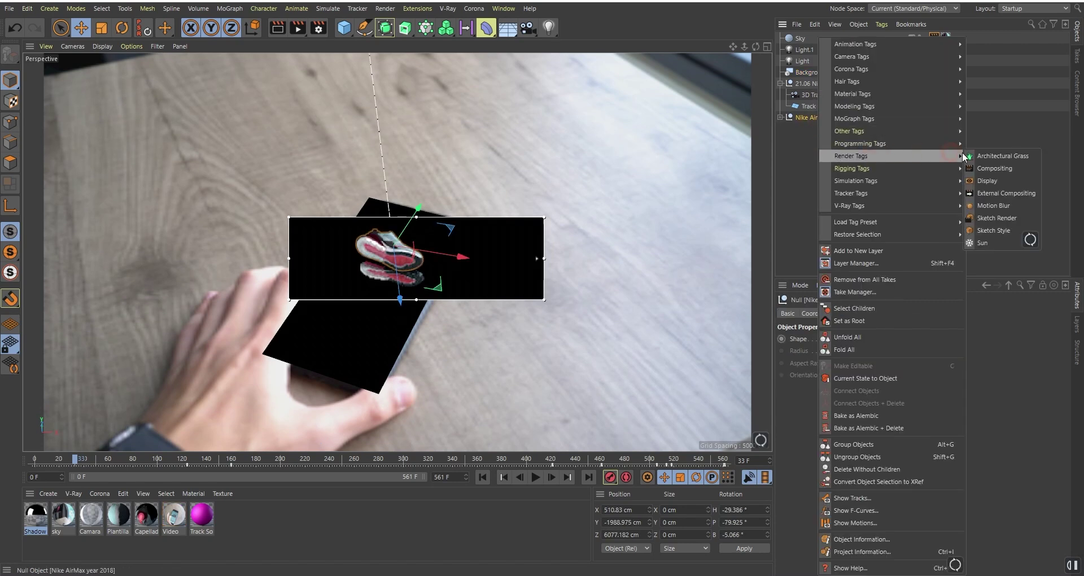
left_click(987, 168)
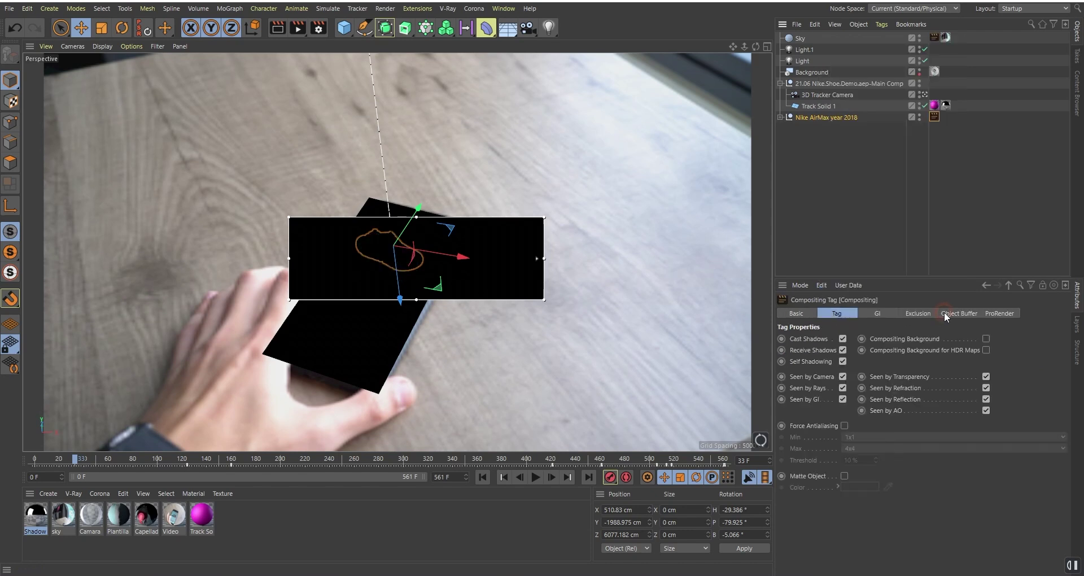
Enable object buffer 1 on the shoe's Compositing tag, and turn on Multi-Pass with an Object Buffer pass in the render settings.
left_click(945, 313)
left_click(814, 339)
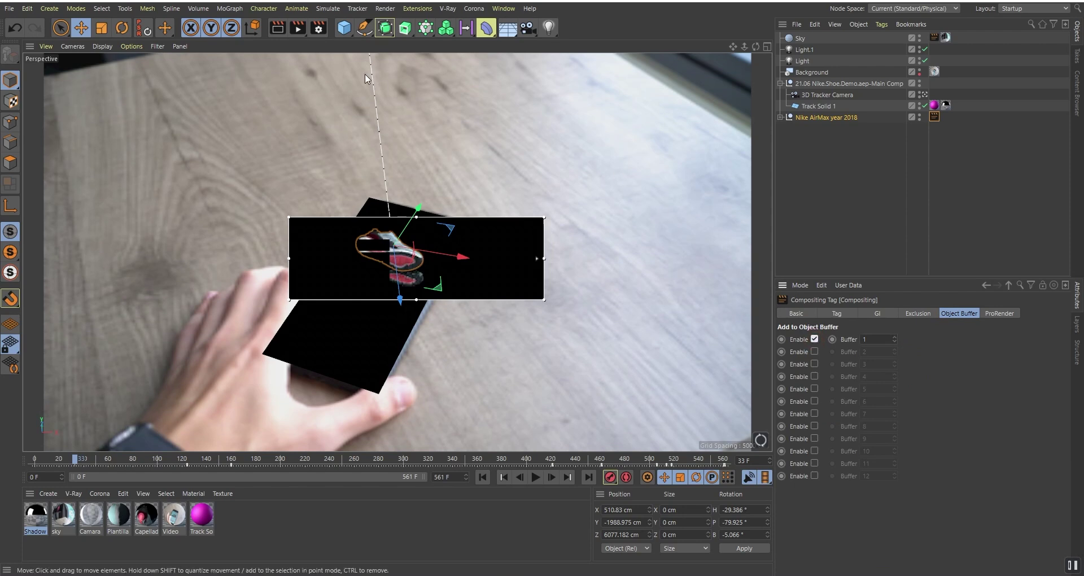
left_click(319, 28)
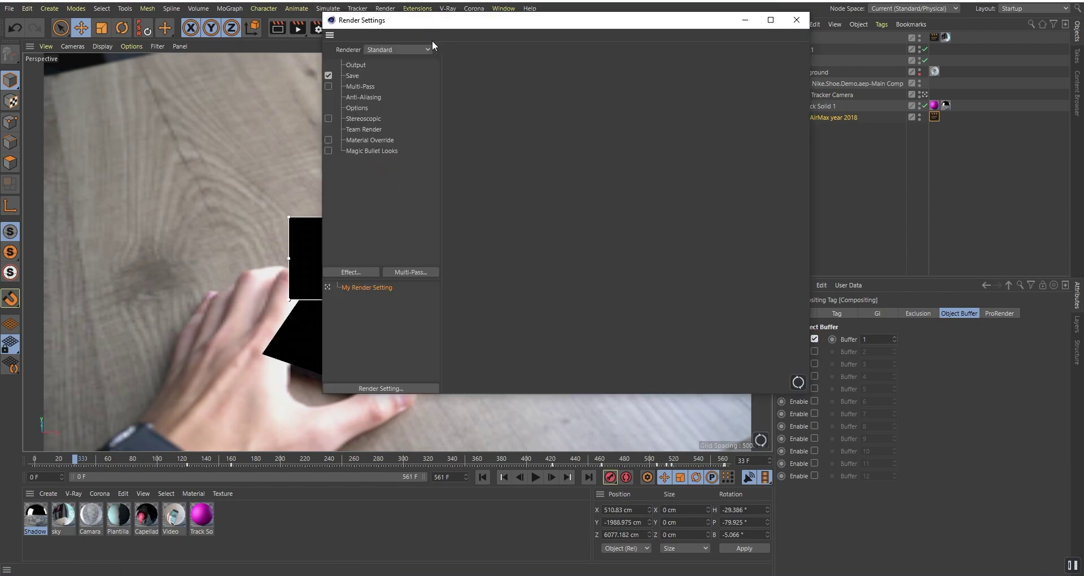
left_click(361, 64)
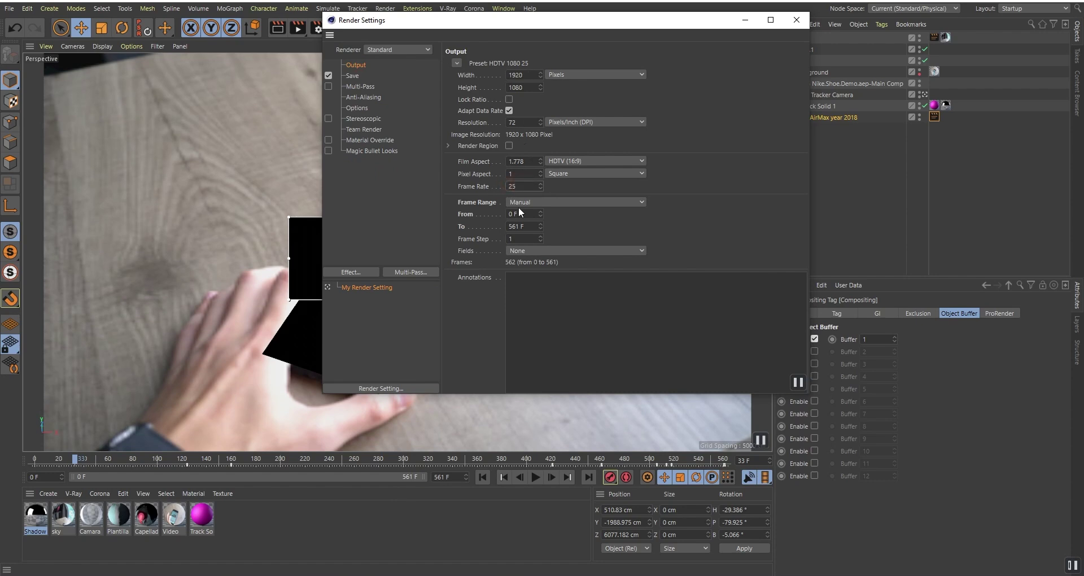
left_click(504, 226)
left_click(338, 86)
left_click(328, 86)
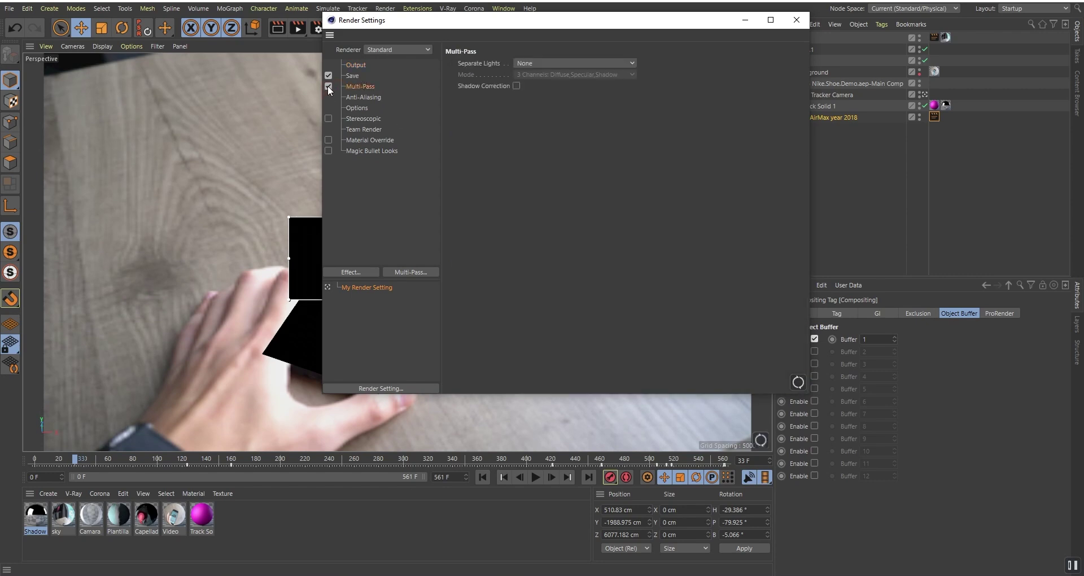
left_click(406, 271)
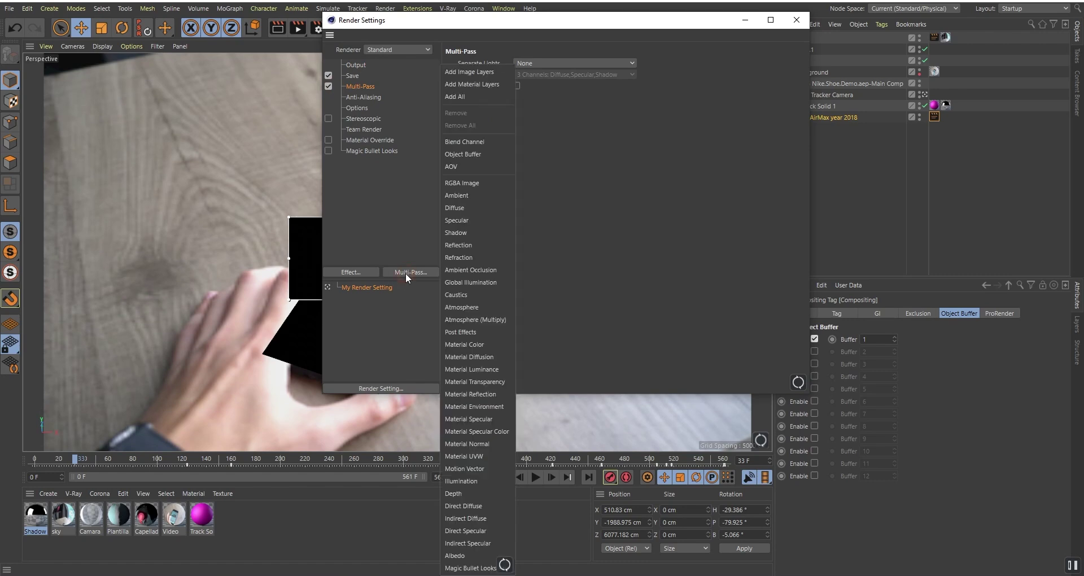
left_click(469, 154)
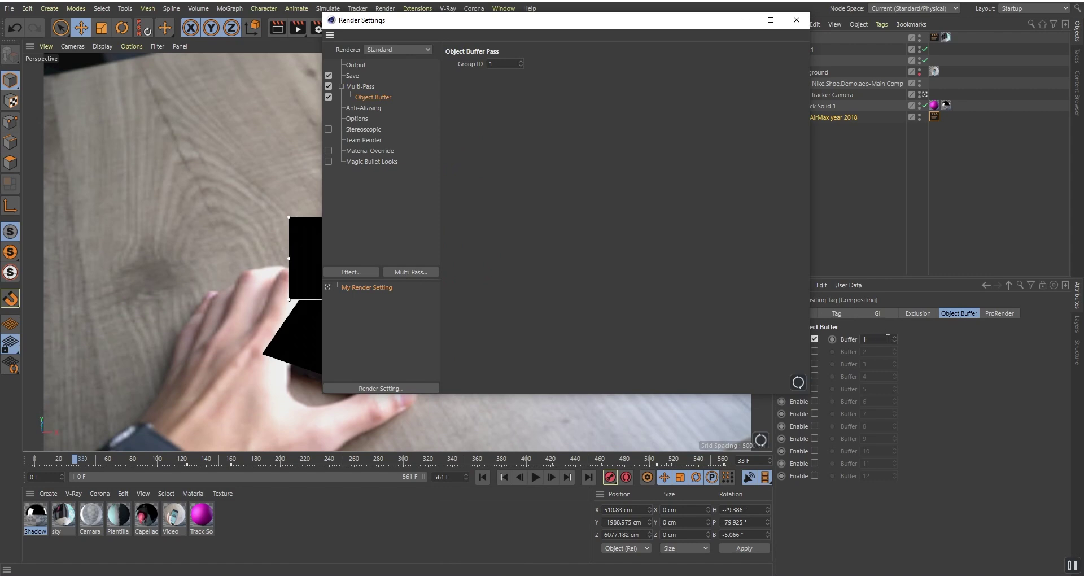
Set the regular image save path to a file named shoe in a new render folder inside 21.06 Nike.Shoe.Tutorial.
left_click(354, 75)
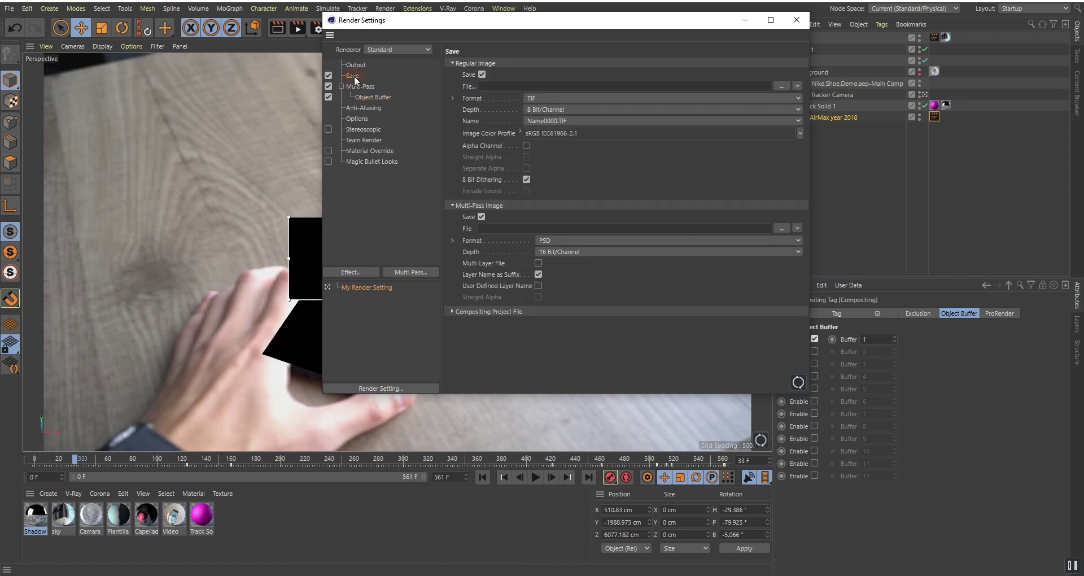
left_click(782, 87)
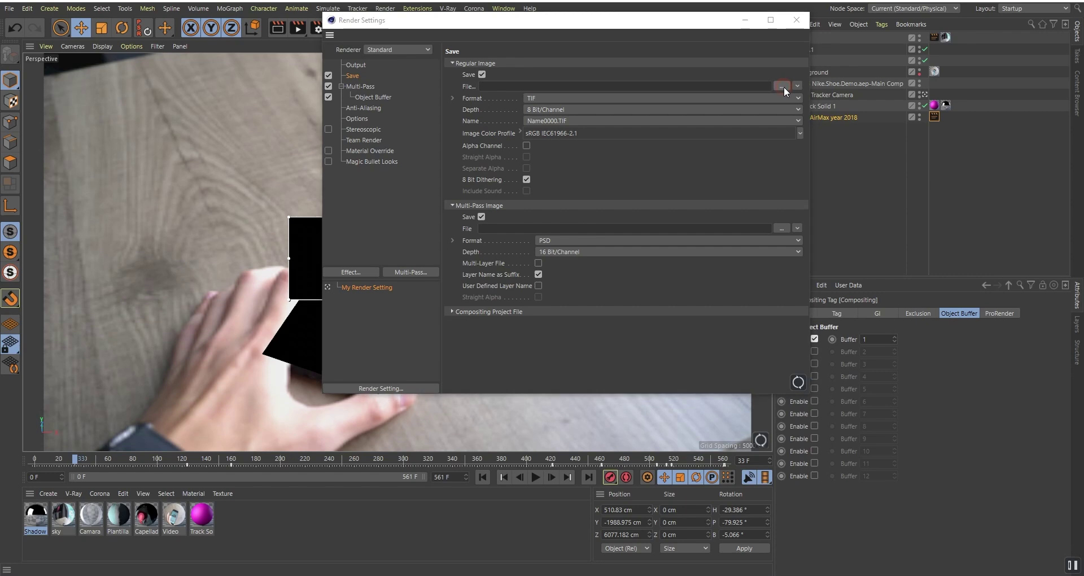
left_click(393, 79)
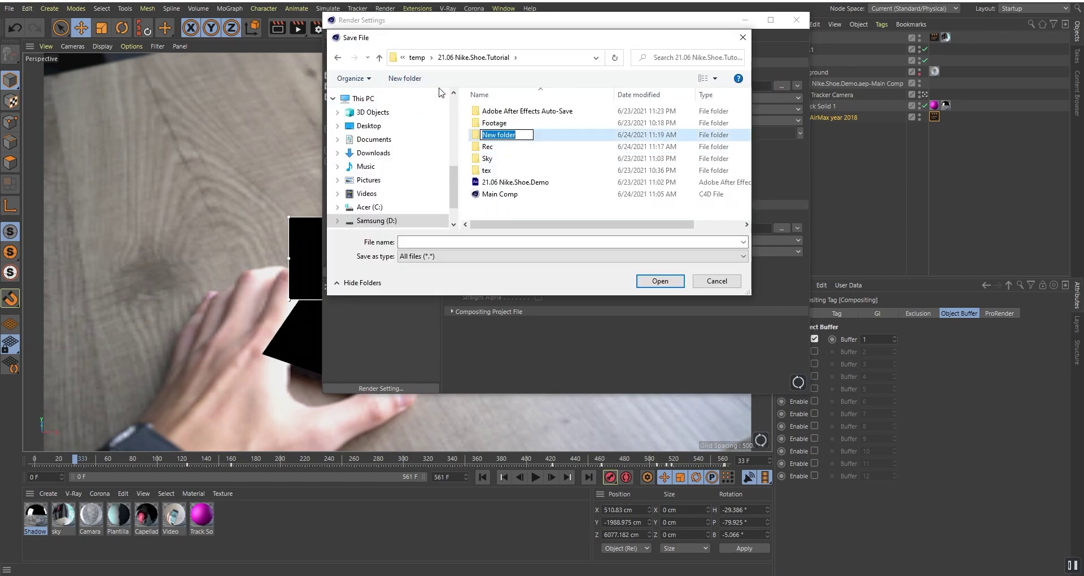
type("render")
key("Return")
double_click(519, 146)
left_click(624, 242)
type("s")
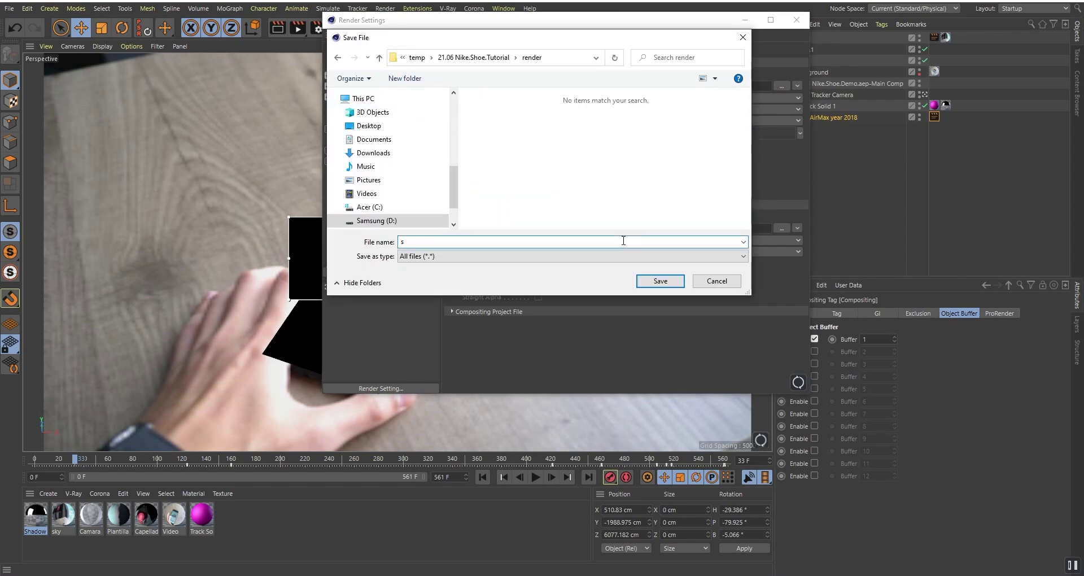
type("hoe")
left_click(646, 281)
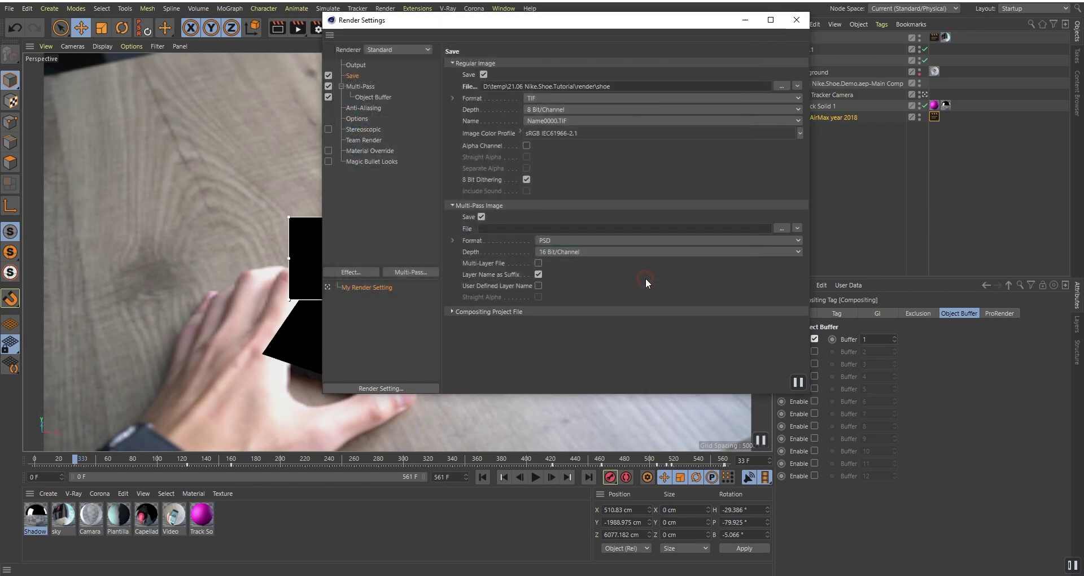
Save the regular image as PNG with the Alpha Channel enabled.
left_click(535, 99)
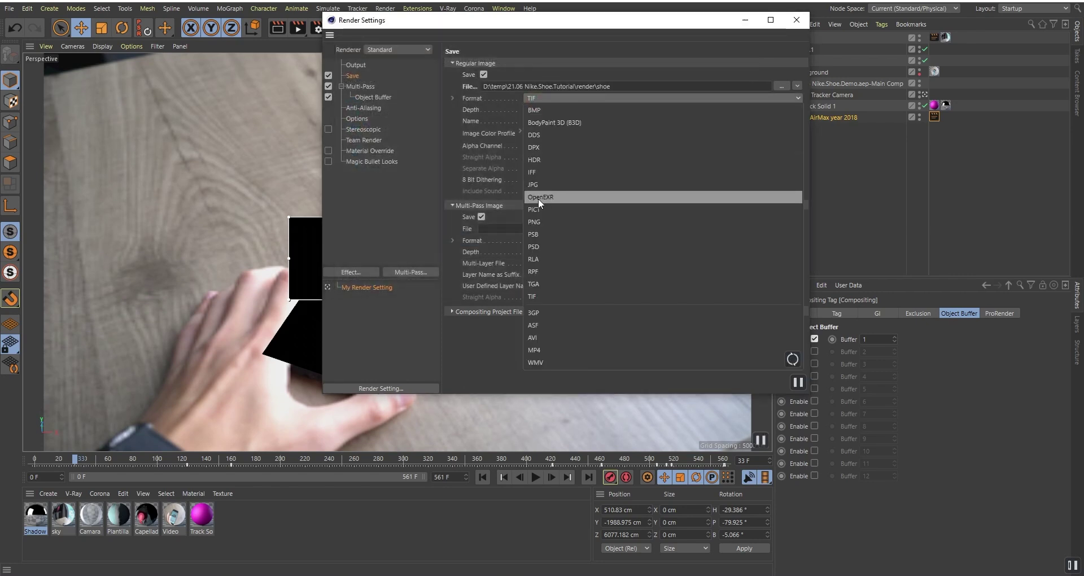
left_click(539, 222)
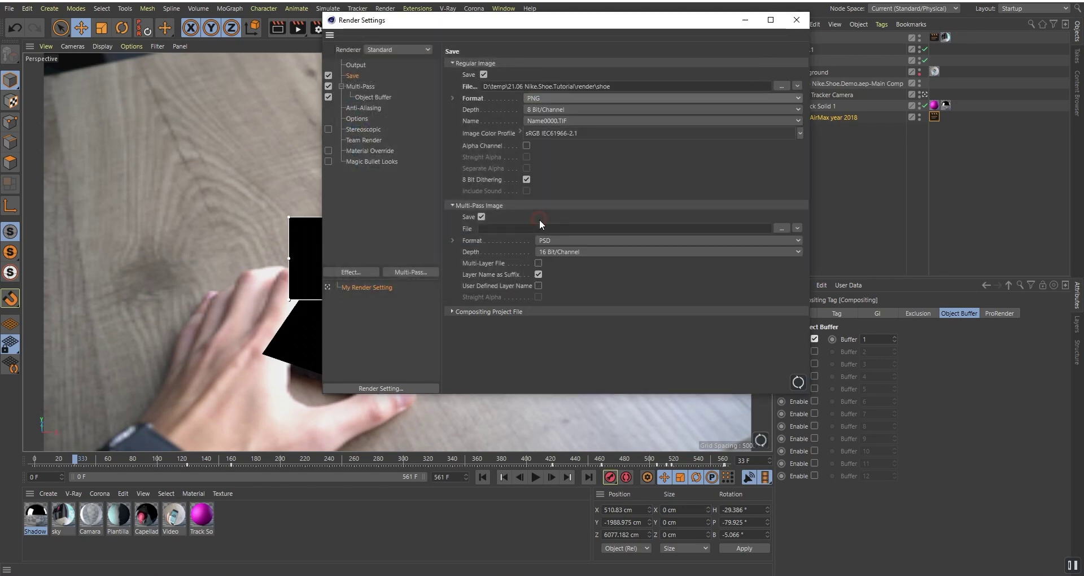
left_click(526, 145)
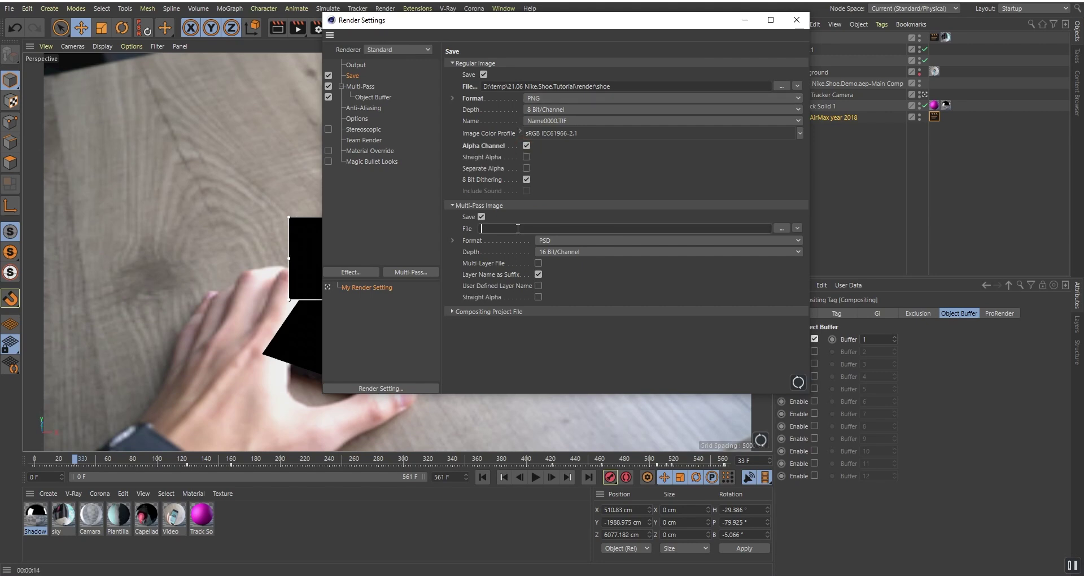
Save the multi-pass image as shoe_mask in the render folder, in PNG format.
left_click(782, 228)
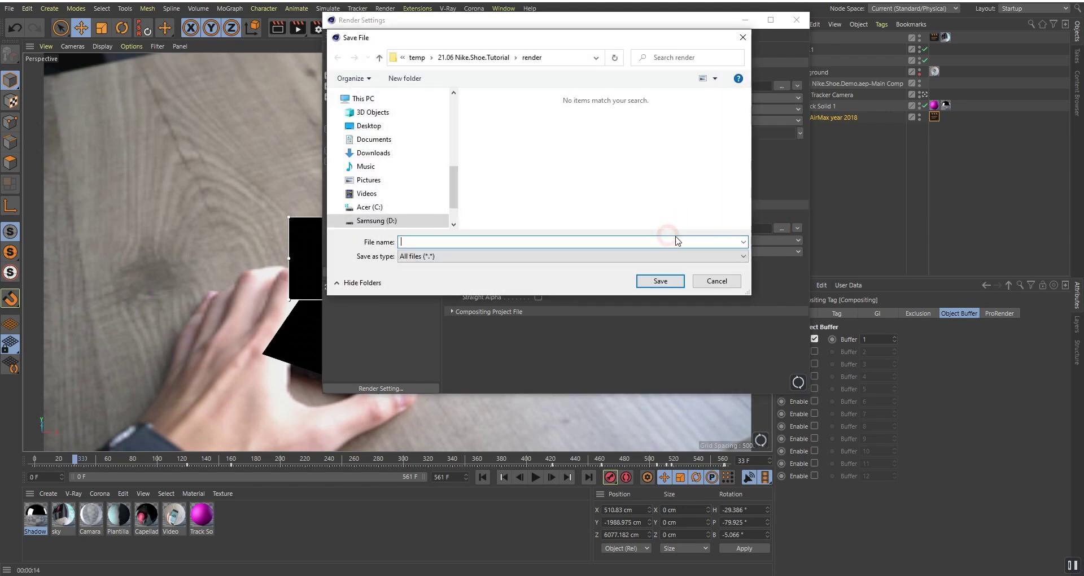
left_click(534, 258)
type("shoe_mask")
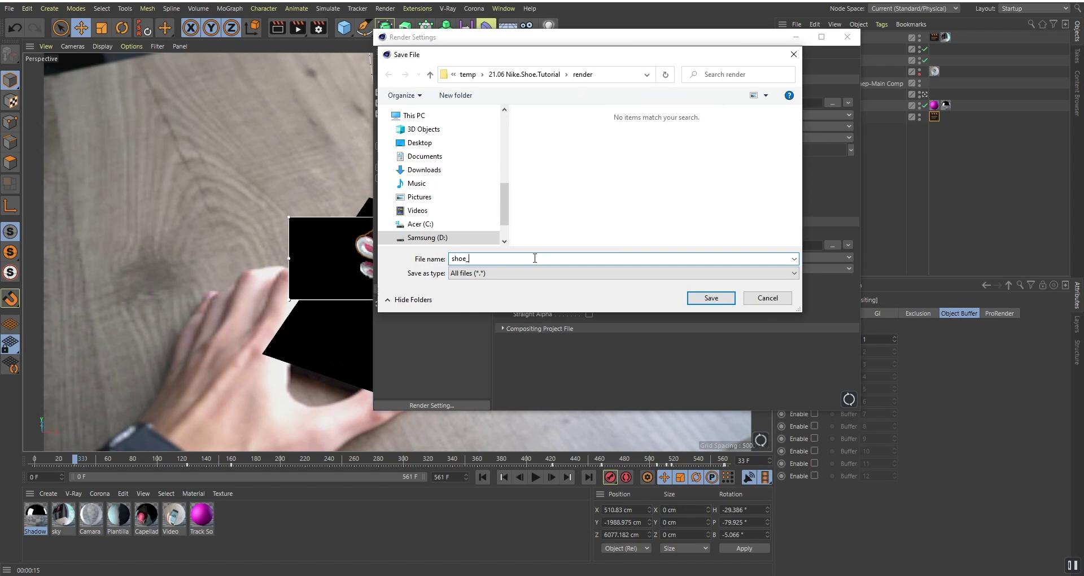
left_click(707, 299)
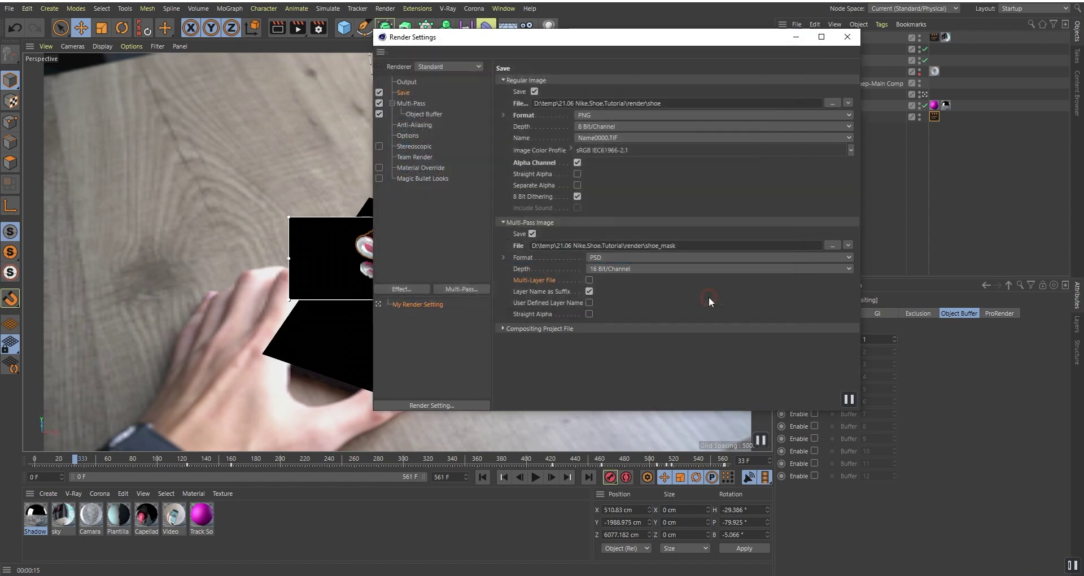
left_click(618, 257)
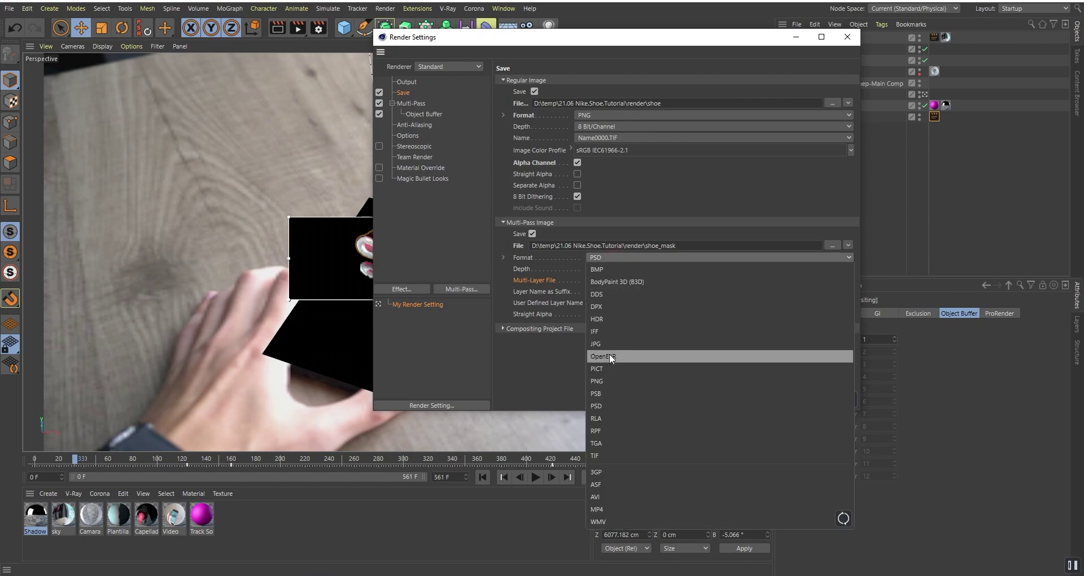
left_click(608, 377)
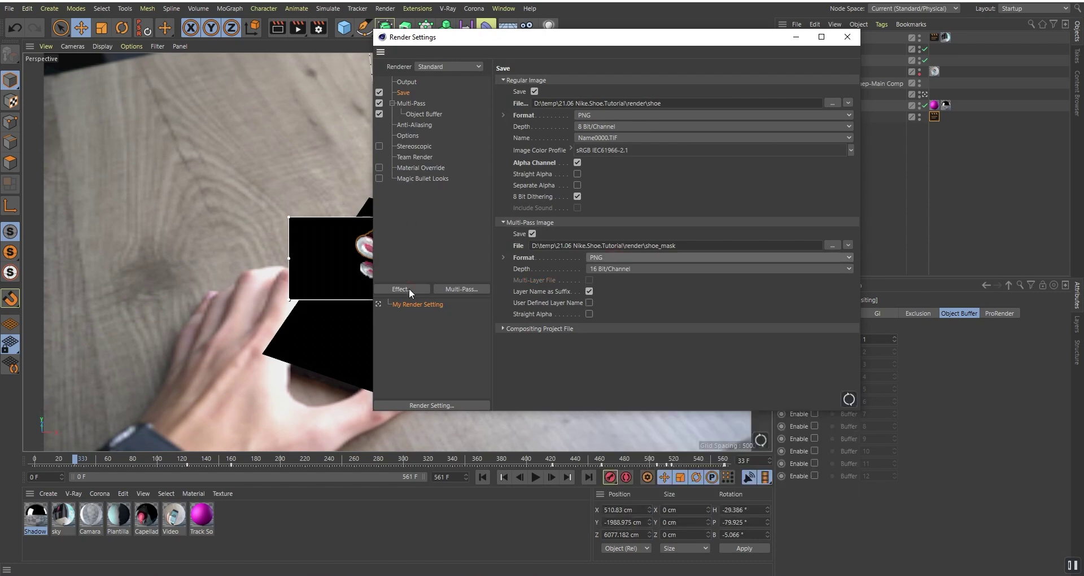
Add the Ambient Occlusion effect to the render settings and render the animation to the Picture Viewer.
left_click(409, 288)
left_click(452, 256)
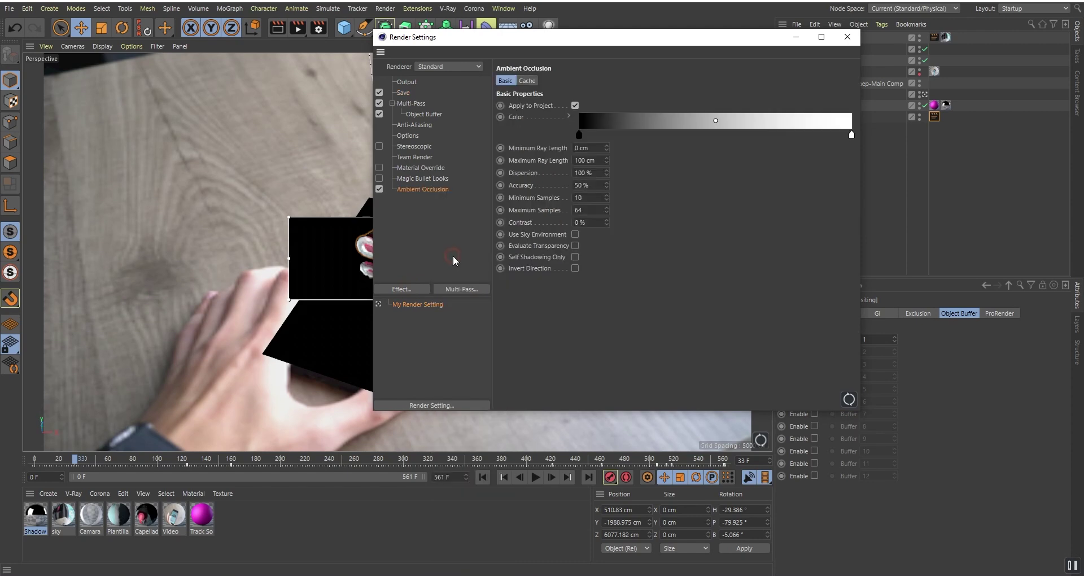
left_click(840, 39)
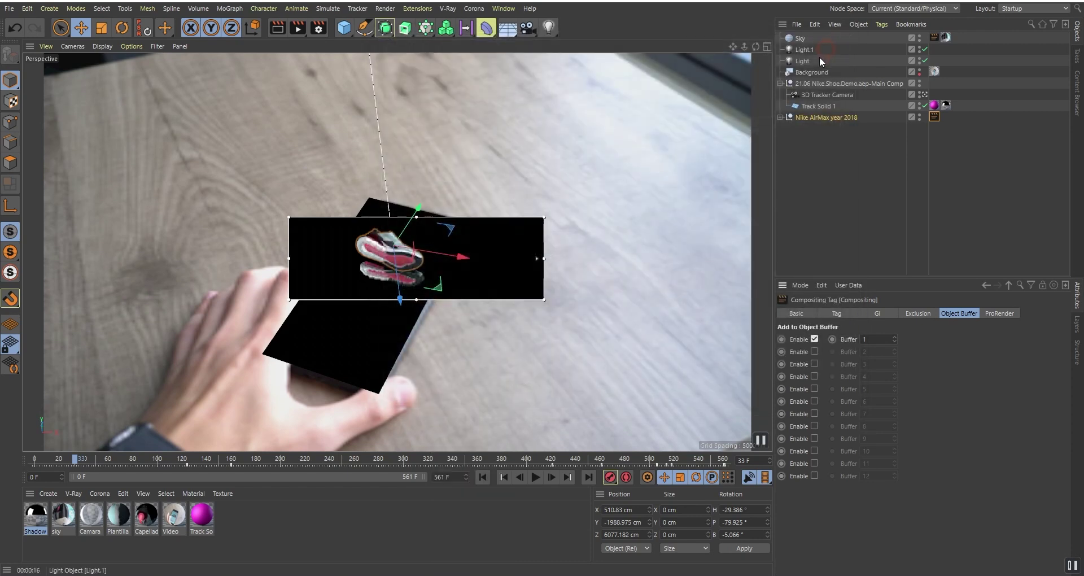
left_click(298, 29)
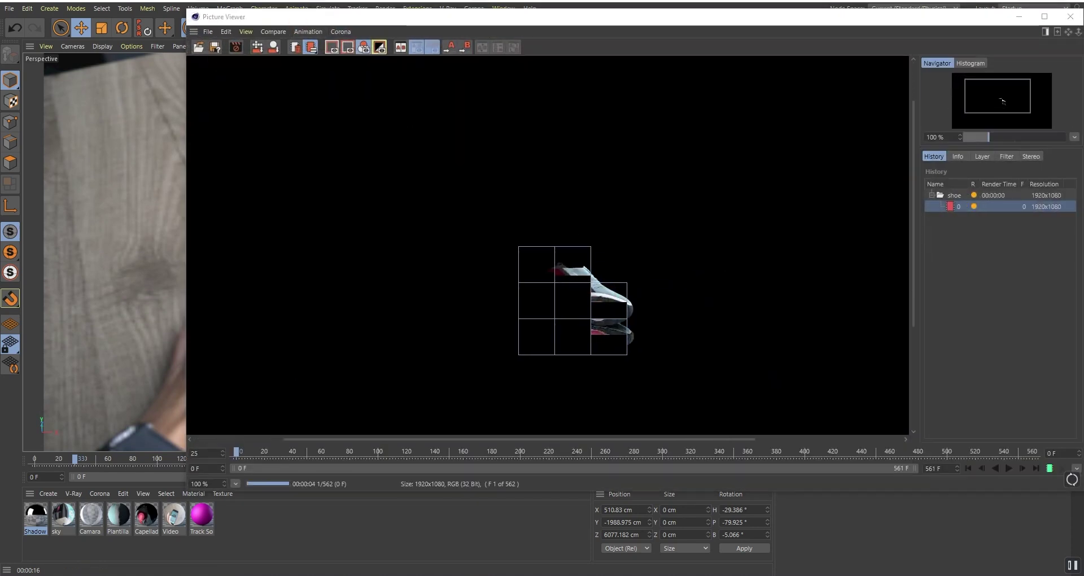
left_click_drag(544, 319, 537, 316)
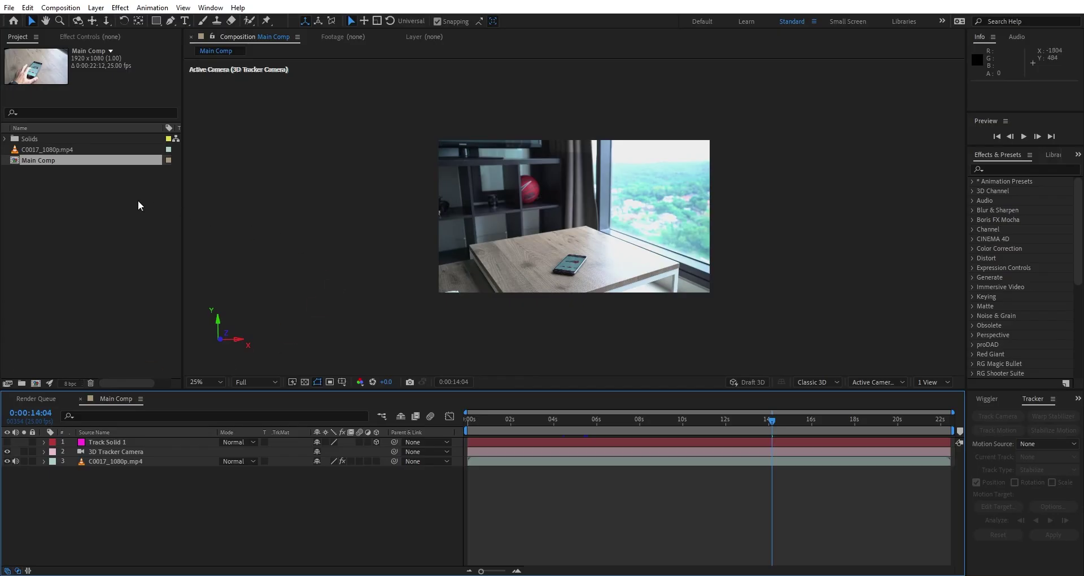
Switch to After Effects and import the shoe render as a PNG sequence starting from shoe0000 in the render folder.
left_click(61, 200)
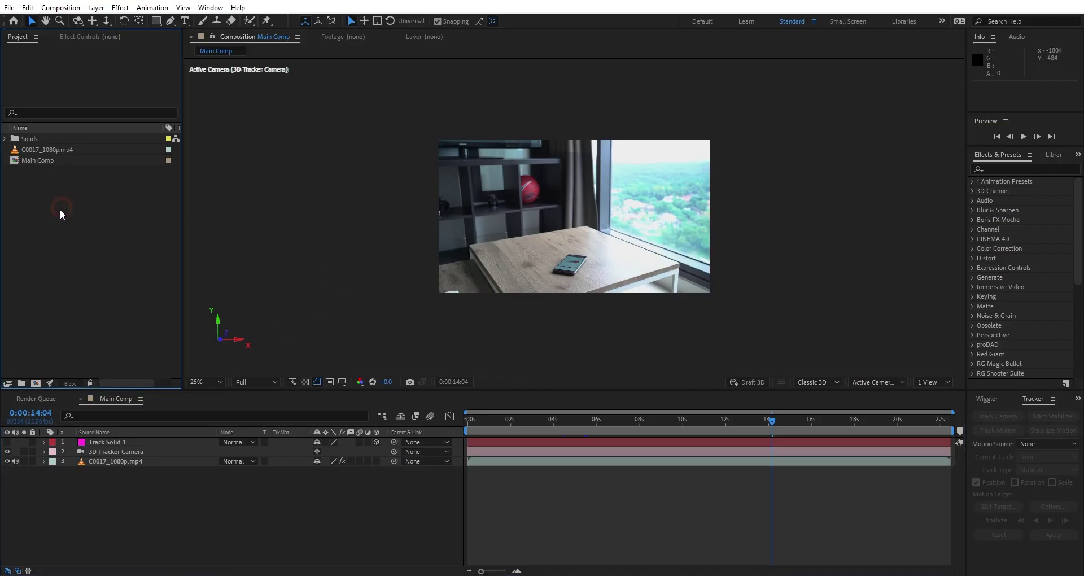
right_click(53, 205)
mouse_move(86, 265)
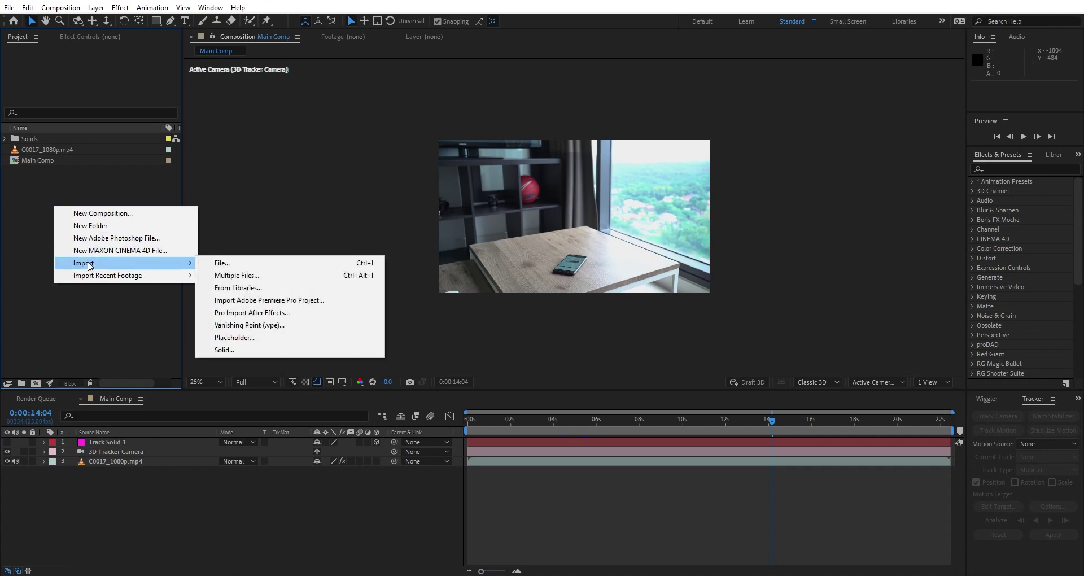
left_click(220, 263)
left_click_drag(838, 229, 843, 215)
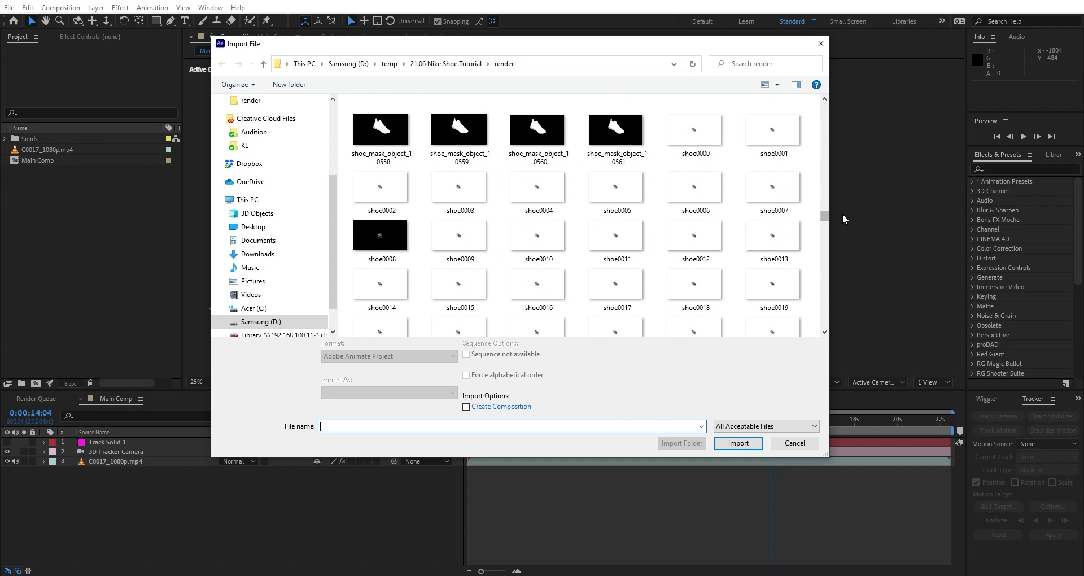
left_click(694, 138)
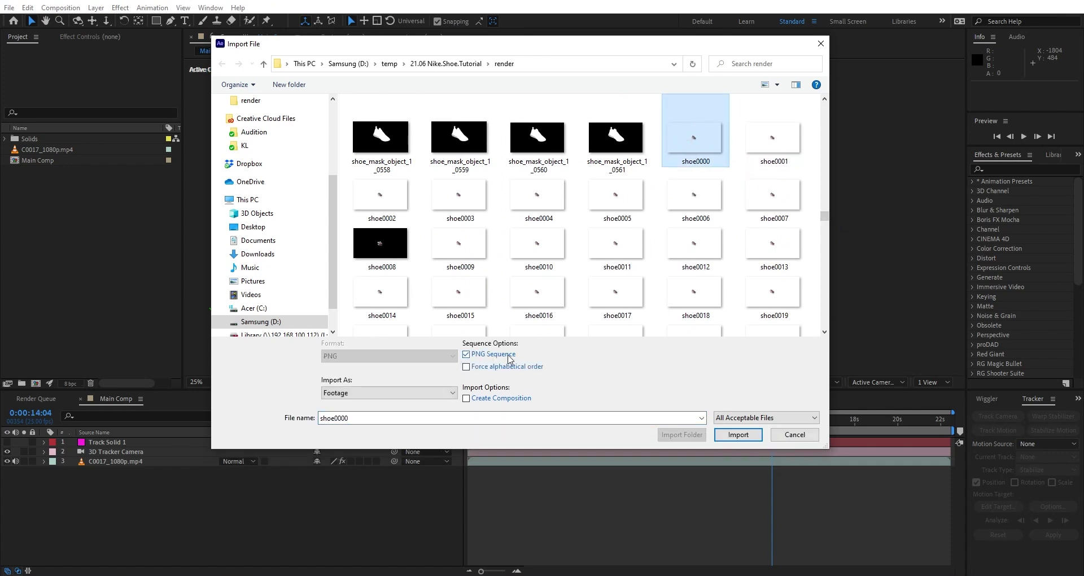
left_click(749, 435)
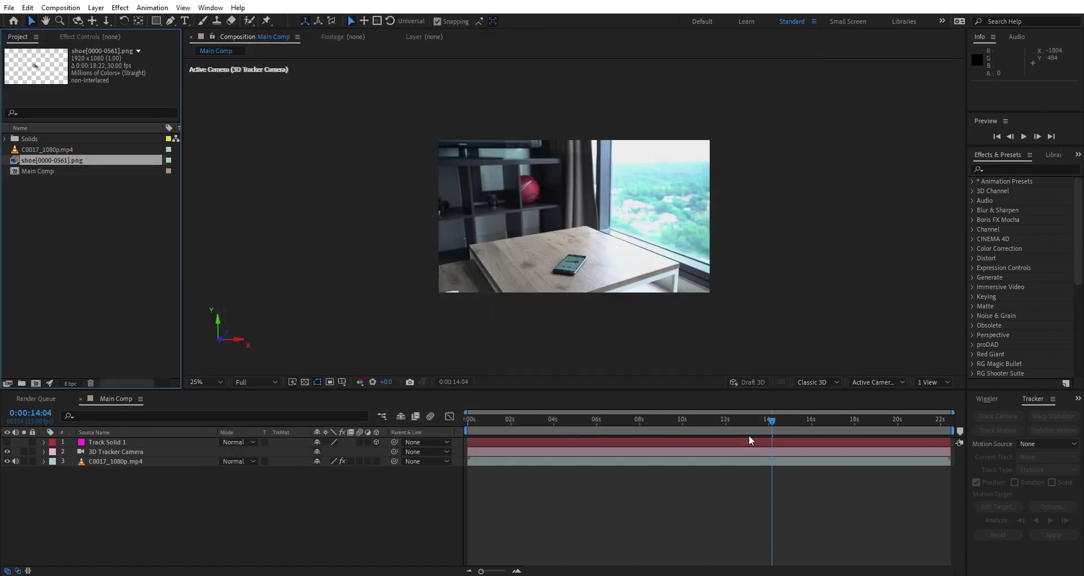
Interpret the shoe[0000-0561].png footage at 25 frames per second.
right_click(36, 161)
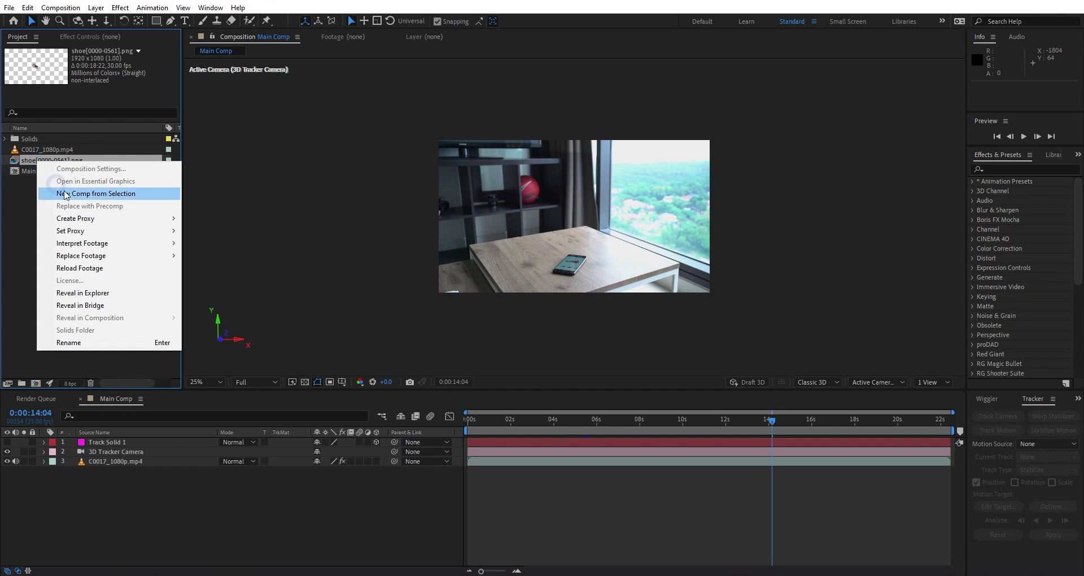
mouse_move(97, 246)
left_click(224, 244)
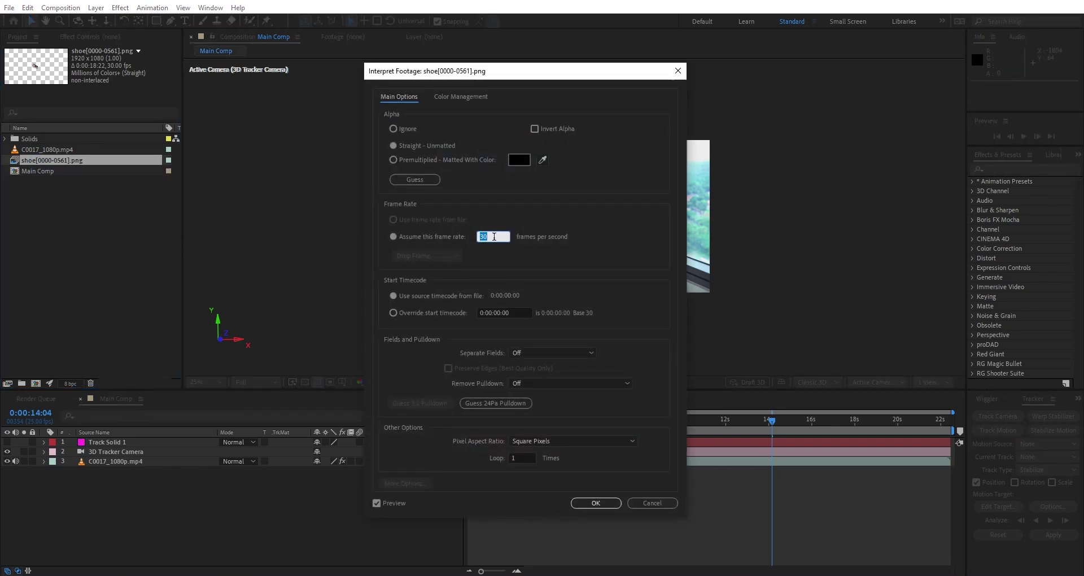
type("25")
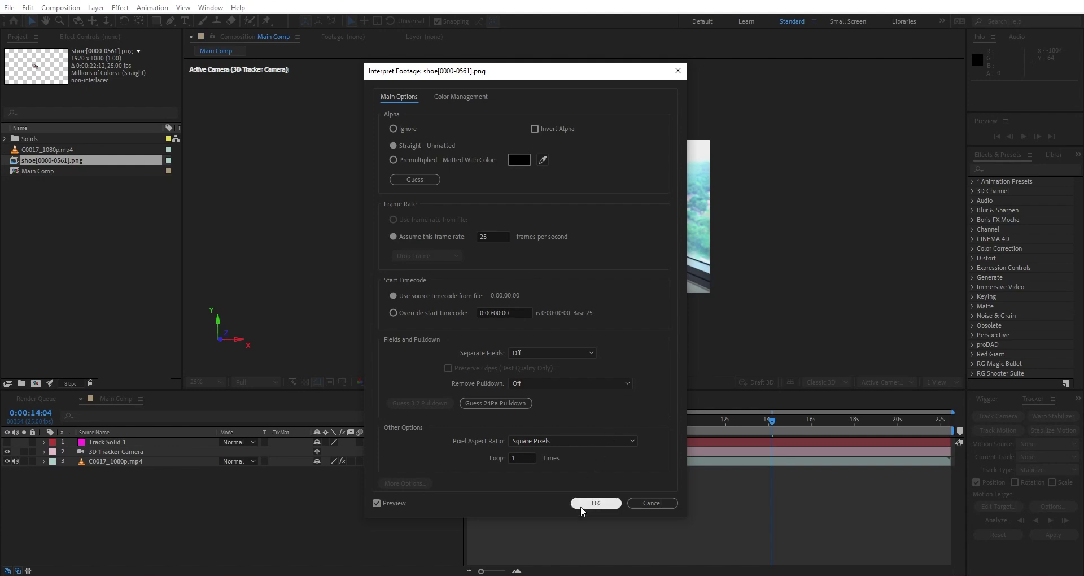
left_click(582, 506)
Import the shoe mask pass as a PNG sequence starting from shoe_mask_object_1_0000.
right_click(85, 235)
mouse_move(122, 289)
left_click(161, 289)
left_click(395, 155)
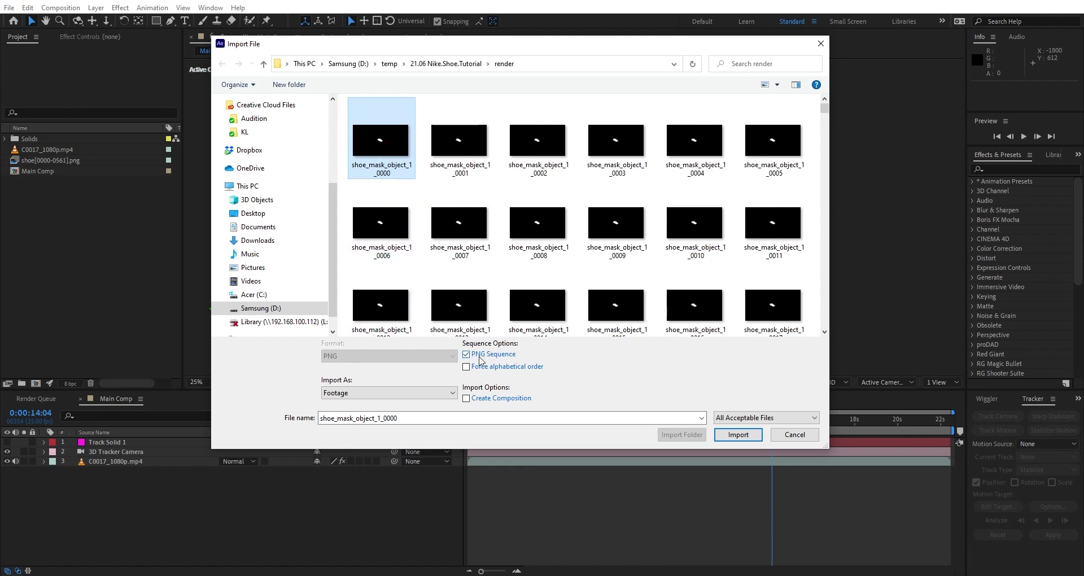
left_click(751, 439)
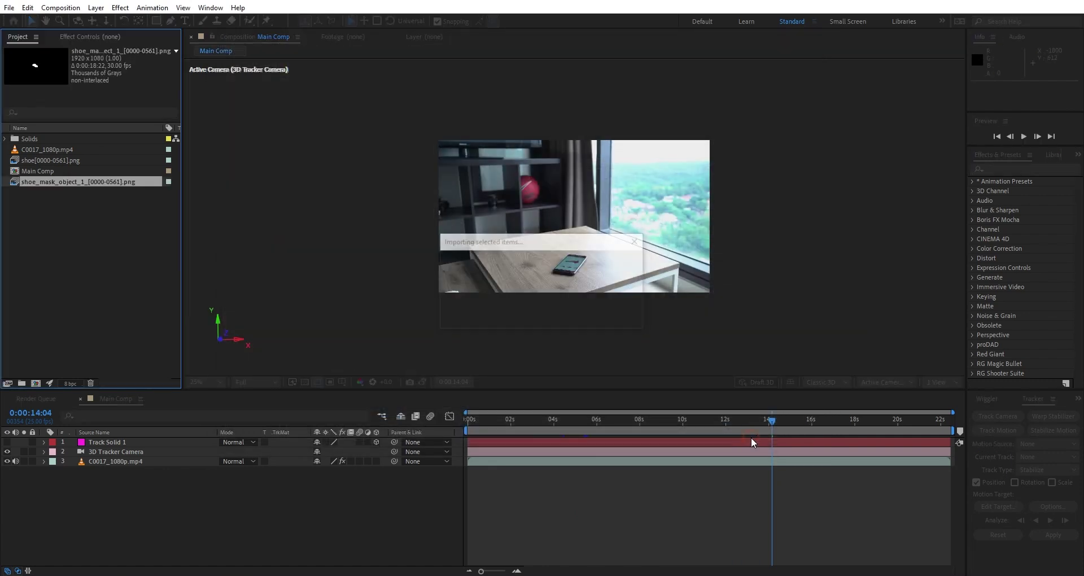
Interpret the shoe_mask_object_1_[0000-0561].png footage at 25 frames per second.
right_click(62, 173)
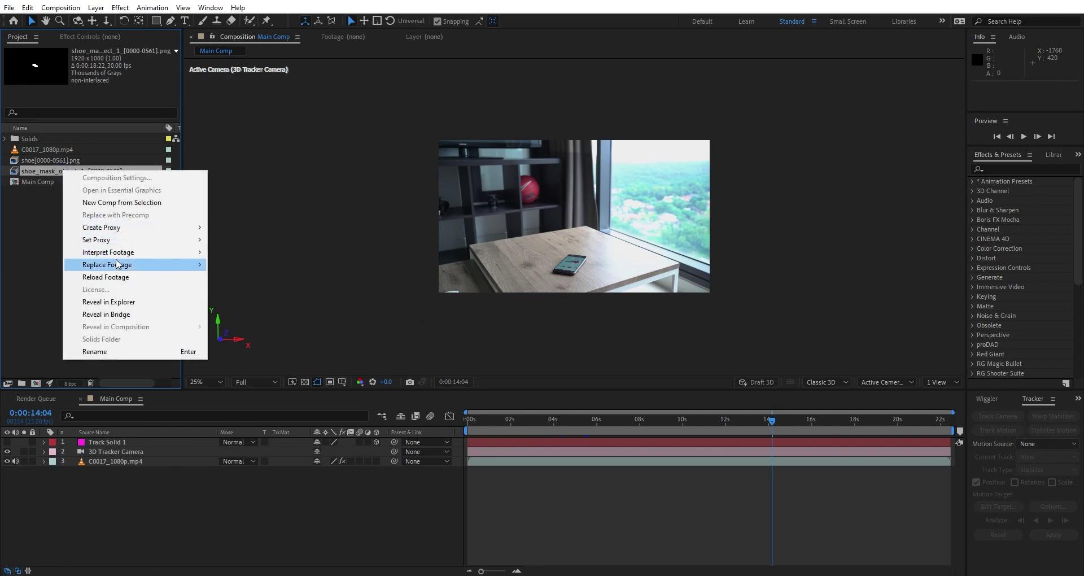
mouse_move(192, 252)
left_click(231, 253)
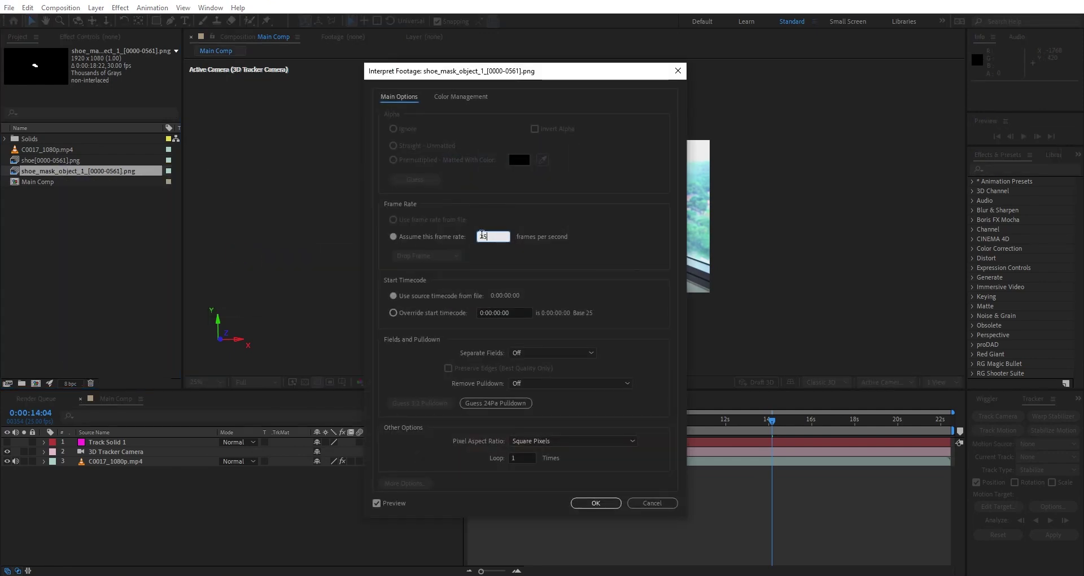
left_click(596, 503)
Add the shoe sequence and the mask sequence above it at the top of Main Comp, and rename the mask layer "mask".
left_click_drag(40, 162, 101, 444)
left_click_drag(90, 171, 118, 439)
key("Return")
type("mask")
key("Return")
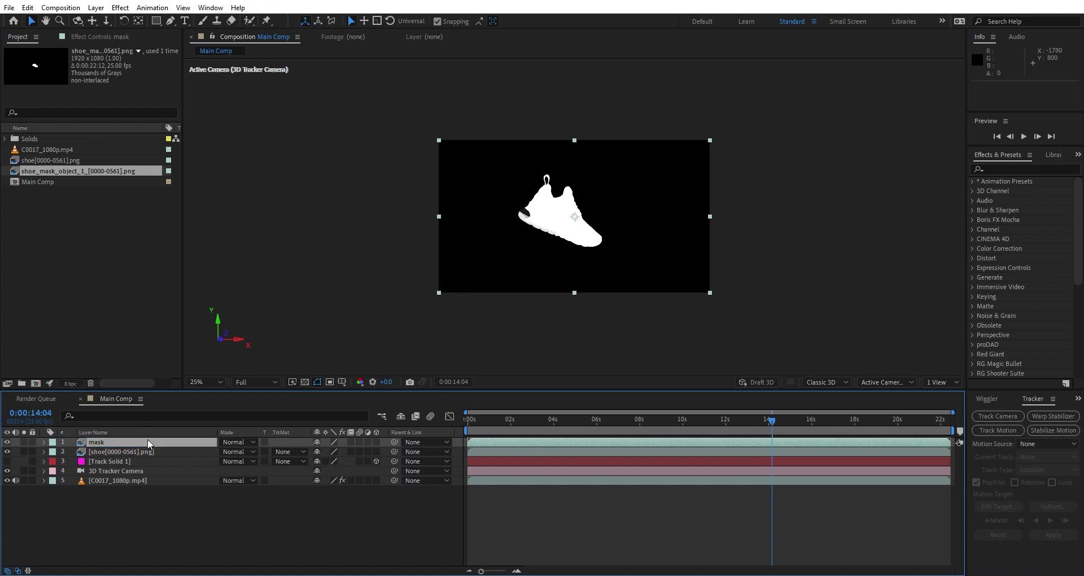
Set the shoe layer's track matte to Luma Matte "mask" and scrub back near the start of the composition.
left_click(97, 449)
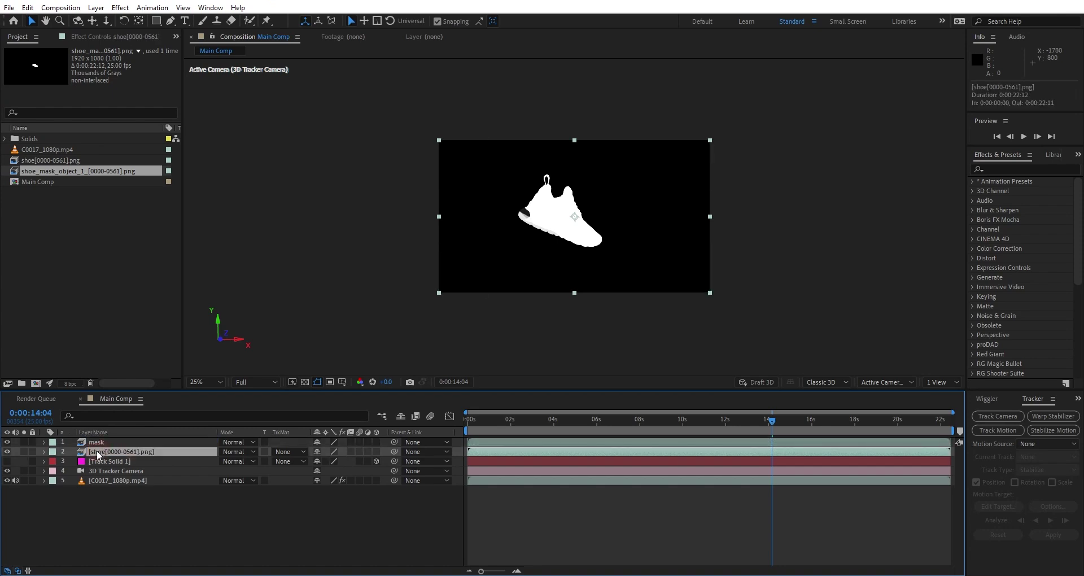
left_click(295, 454)
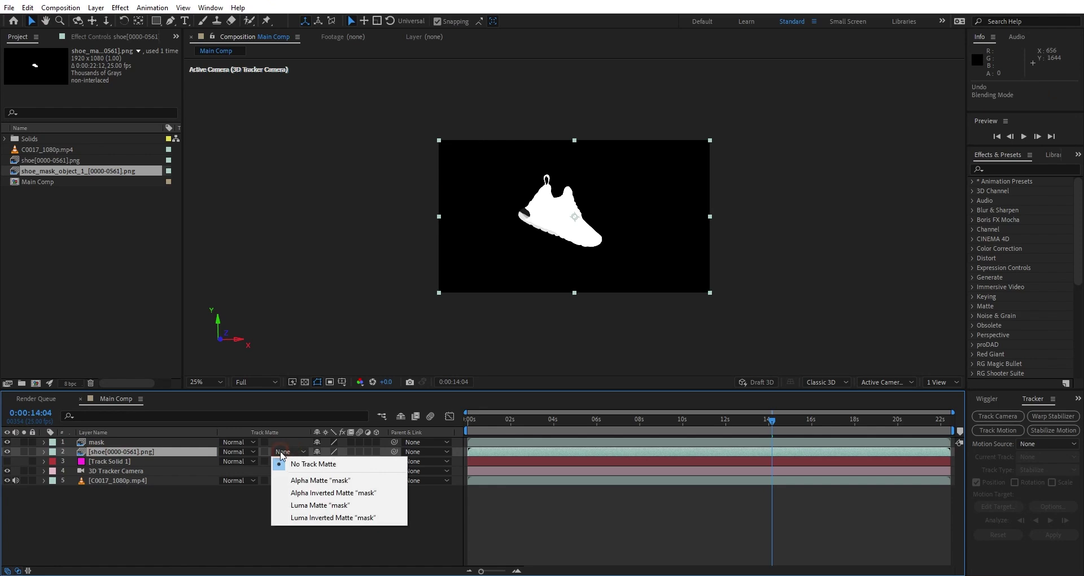
left_click(309, 505)
left_click_drag(619, 420, 472, 423)
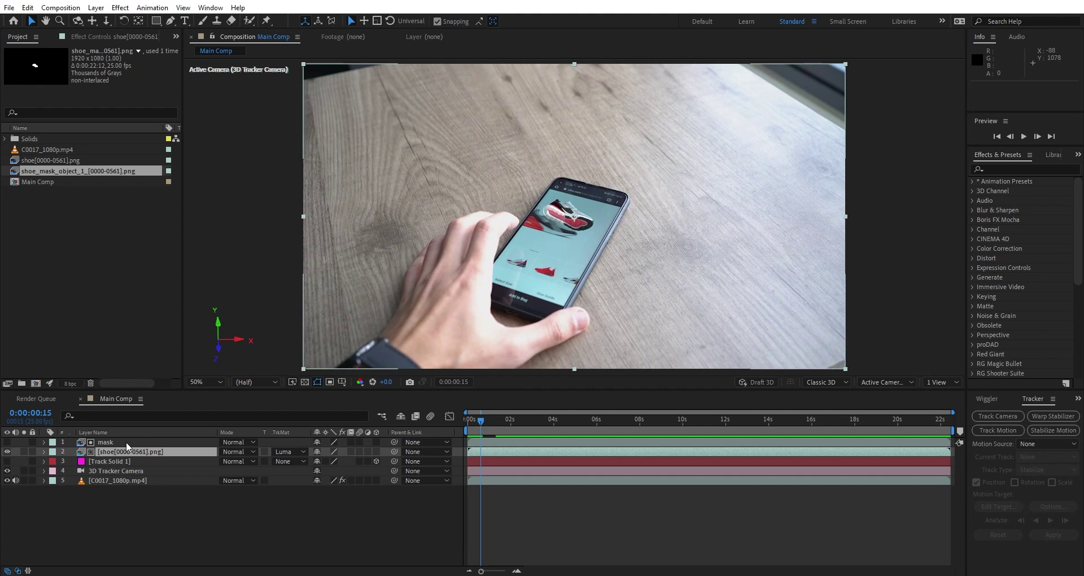
Duplicate the mask and shoe layers together, and set the lower shoe layer's track matte to Luma Inverted Matte "mask".
left_click(127, 442)
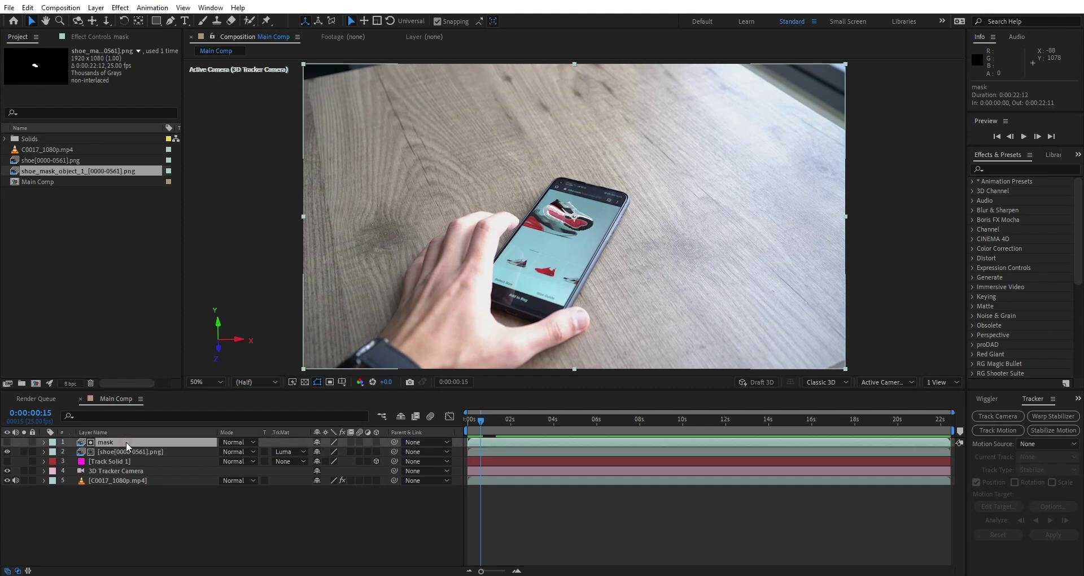
left_click(129, 451, "shift")
key("ctrl+d")
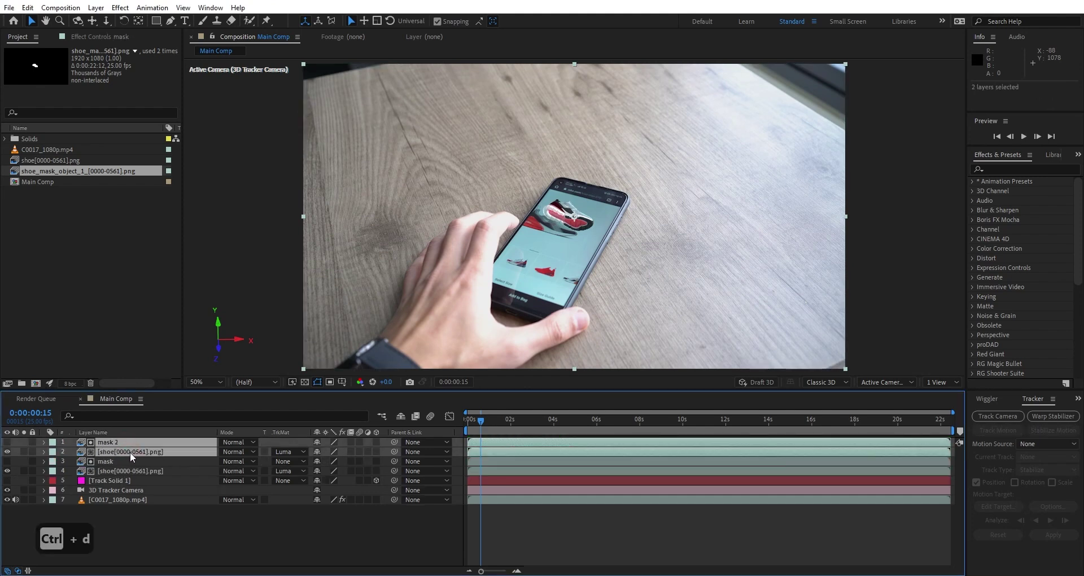
left_click(132, 470)
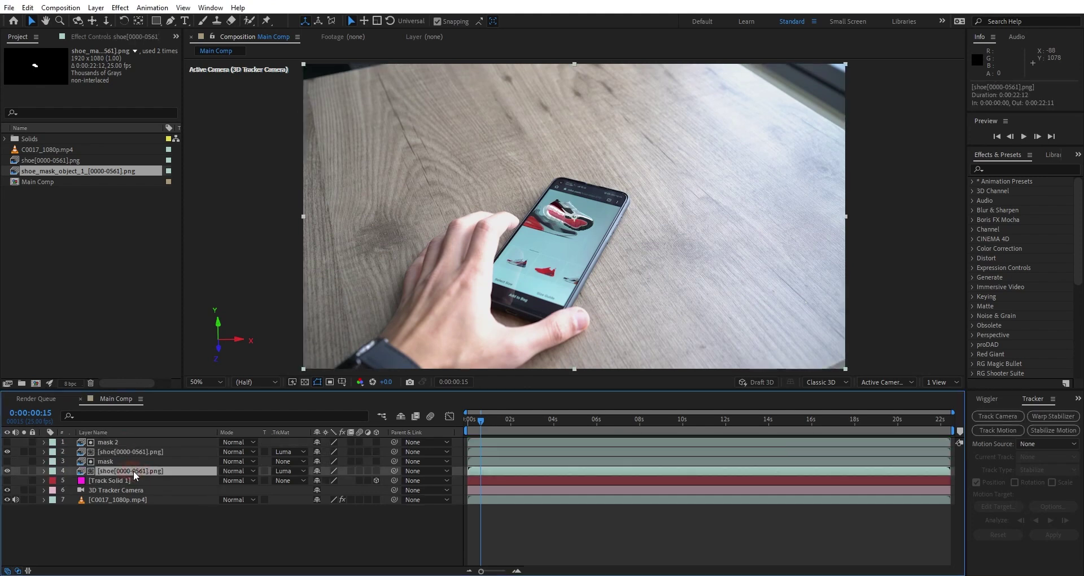
left_click(291, 471)
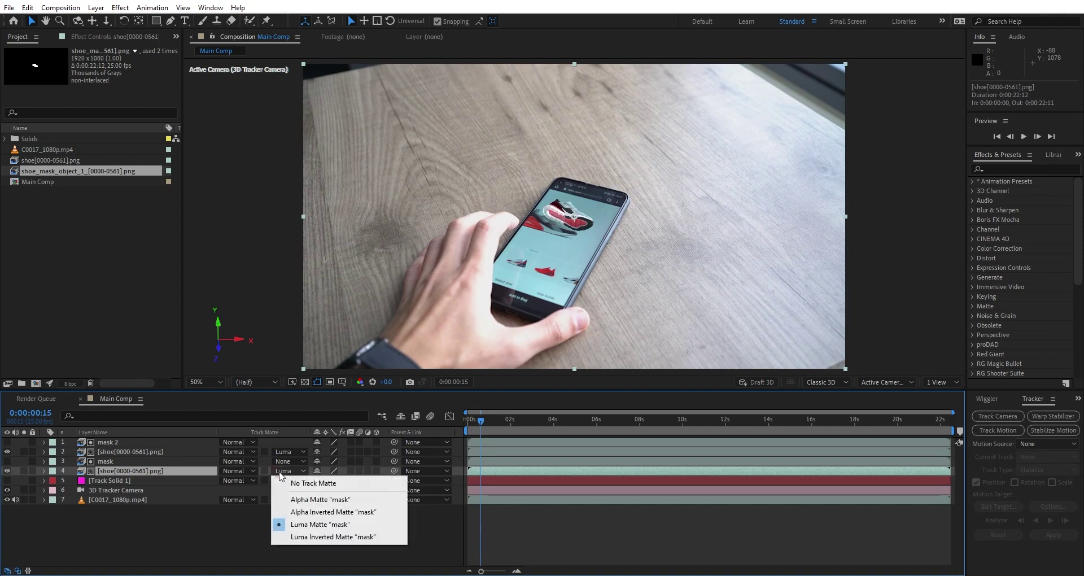
left_click(316, 538)
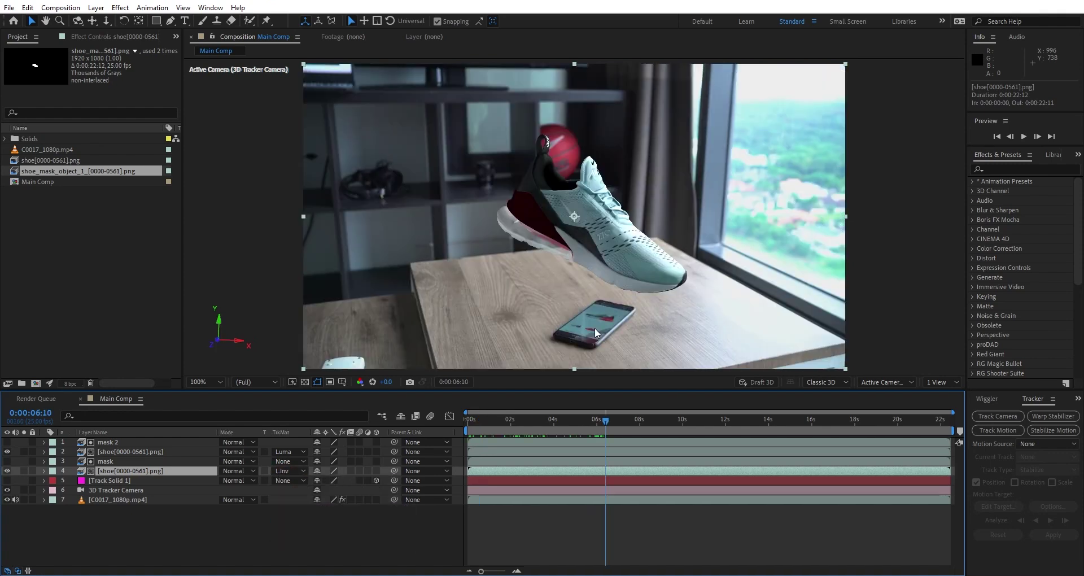
Check the reflections around 0:00:08:13, hide the lower shoe layer with the inverted matte, and preview the composite.
left_click_drag(606, 420, 650, 419)
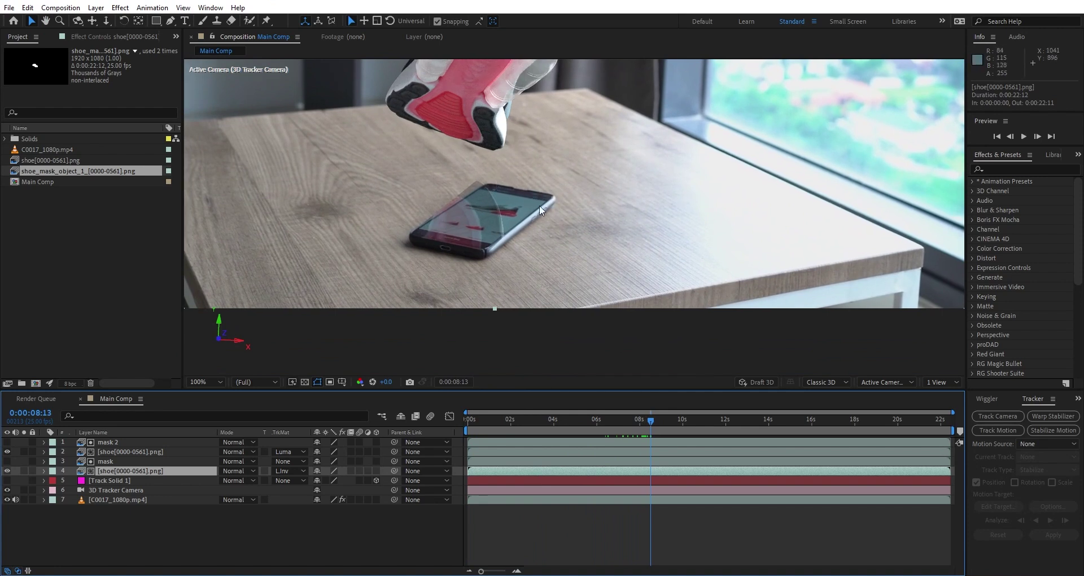
left_click(6, 471)
scroll(524, 182, "down", 2)
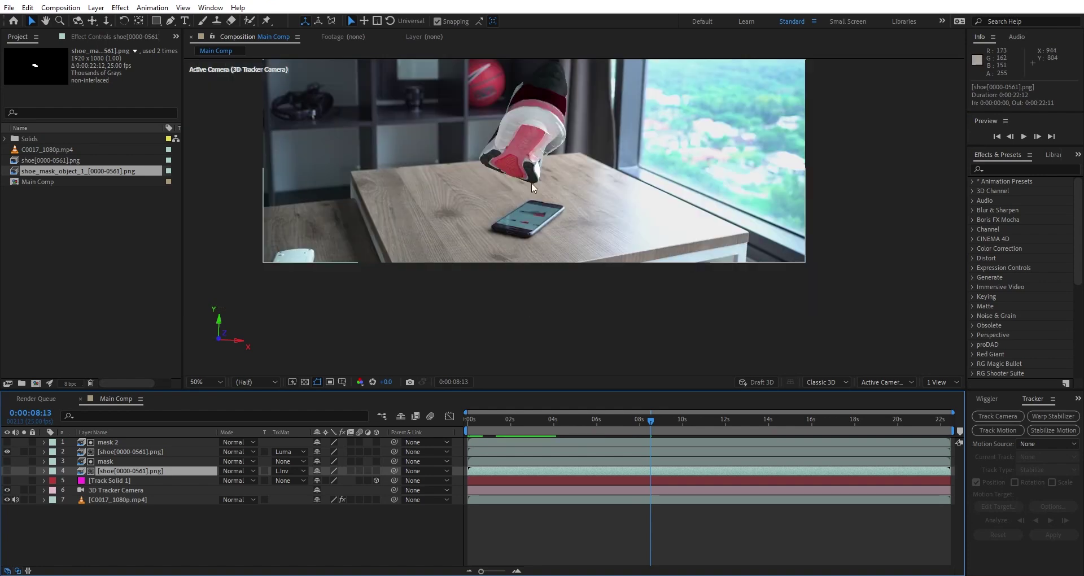
key("space")
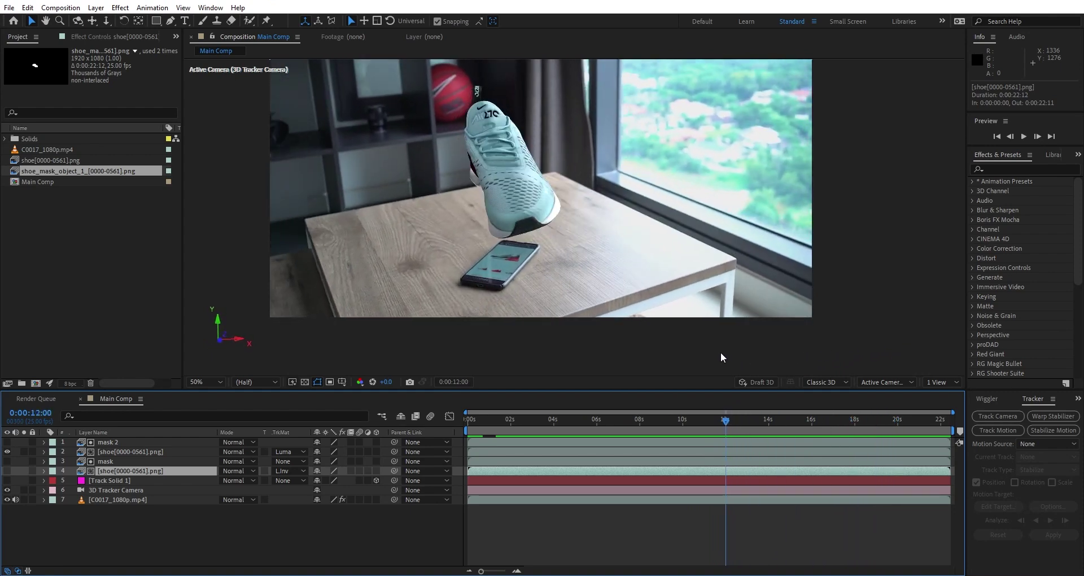
Duplicate the C0017_1080p.mp4 layer, move the copy to the top of the layer stack, and rename it "hand".
key("Home")
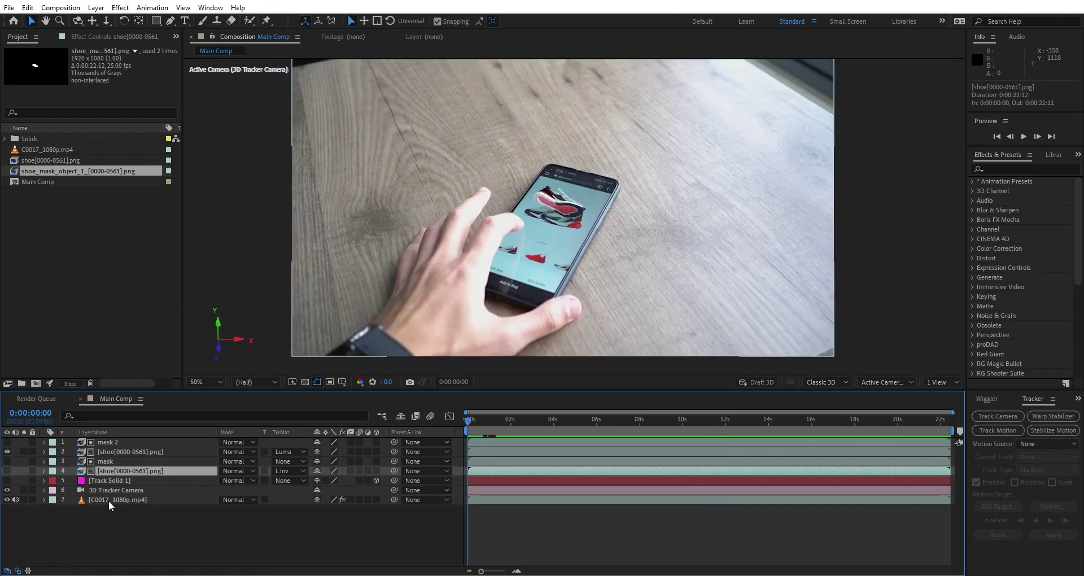
left_click(116, 500)
key("ctrl+d")
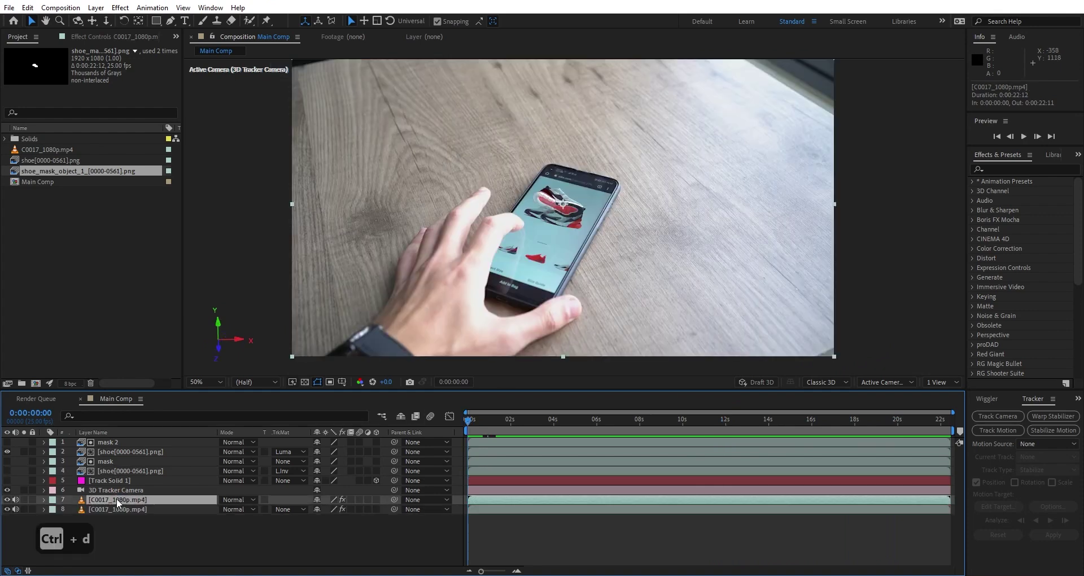
left_click_drag(116, 498, 137, 438)
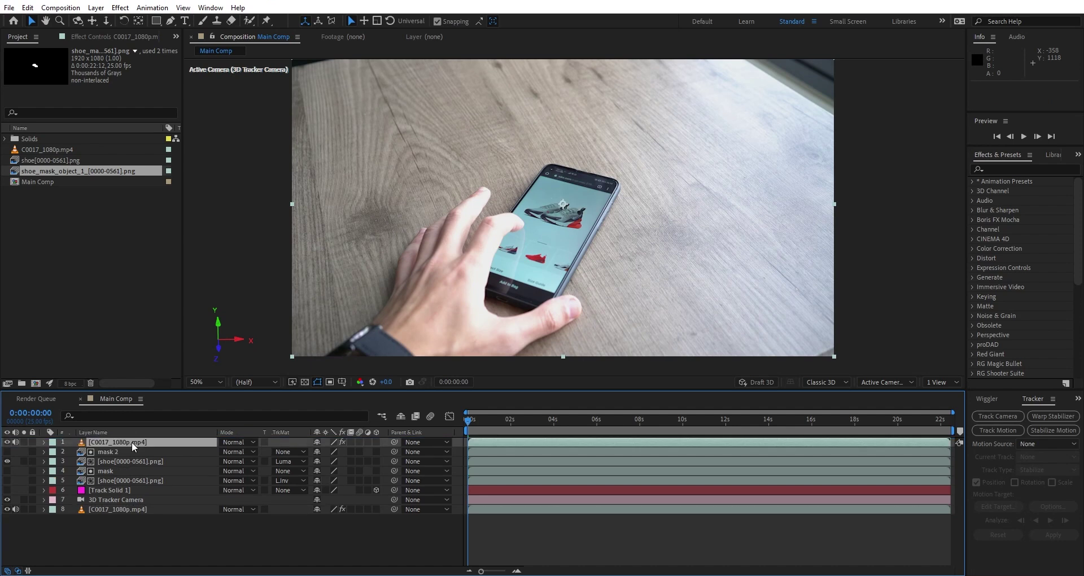
key("Return")
type("hand")
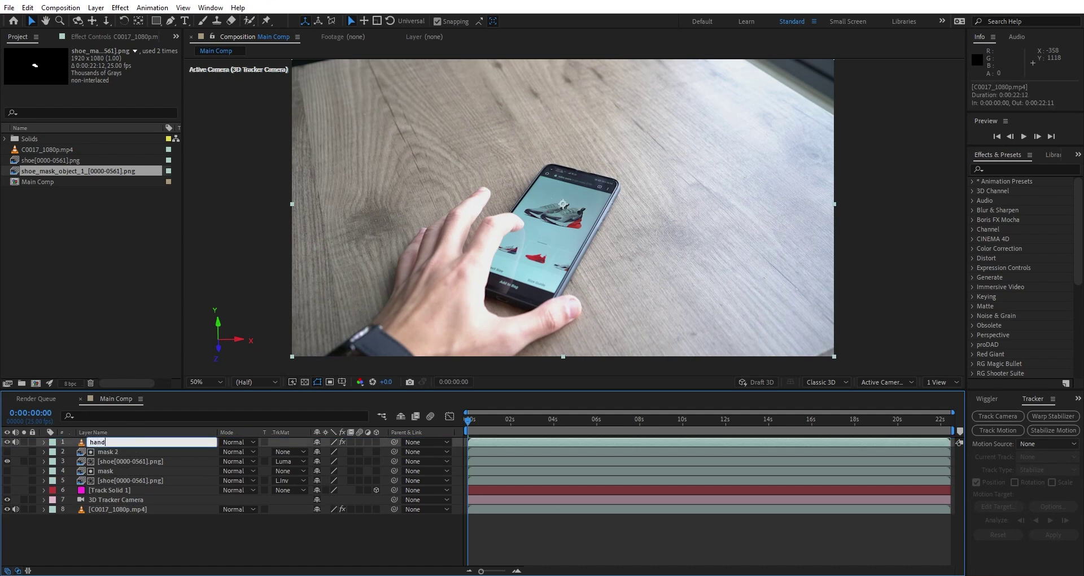
key("Return")
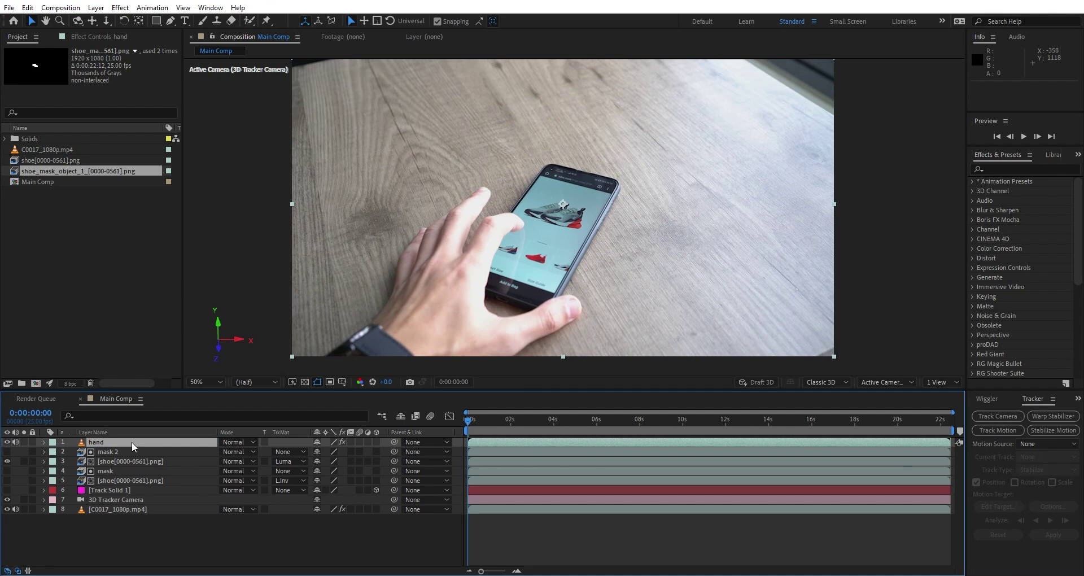
Delete the 3D Camera Tracker effect from the hand layer.
left_click(102, 35)
left_click(69, 61)
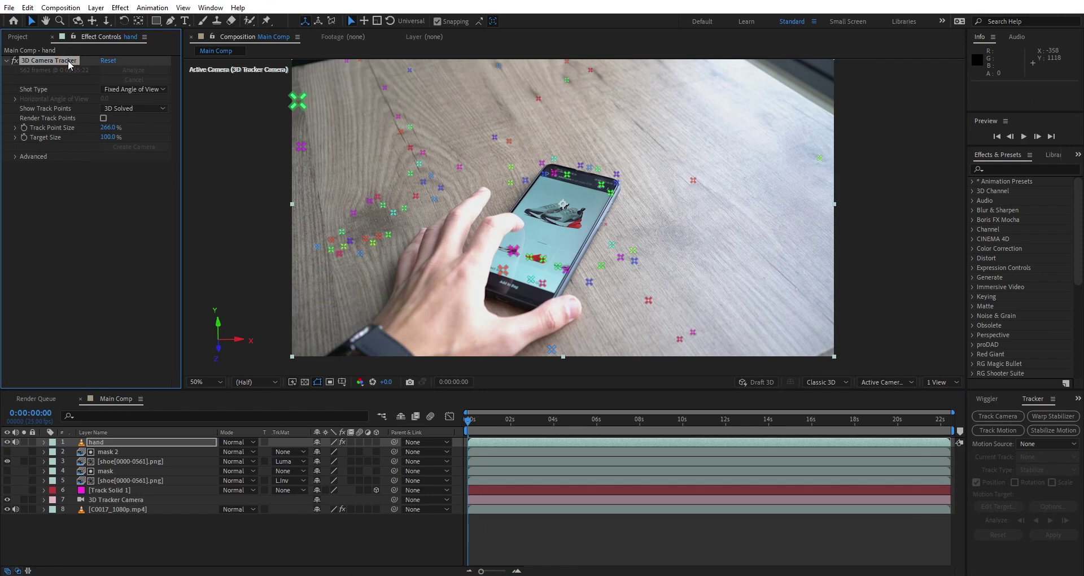
key("Delete")
Split the hand layer at 0:00:04:13 and trim the second part to start at 0:00:16:12.
left_click_drag(470, 421, 564, 439)
key("ctrl+shift+d")
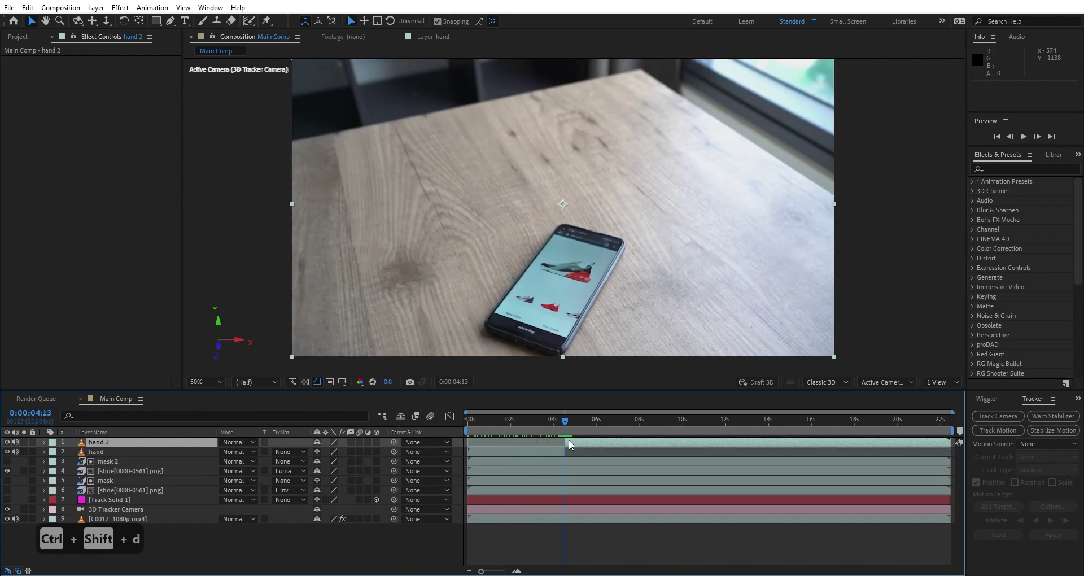
left_click_drag(568, 423, 822, 414)
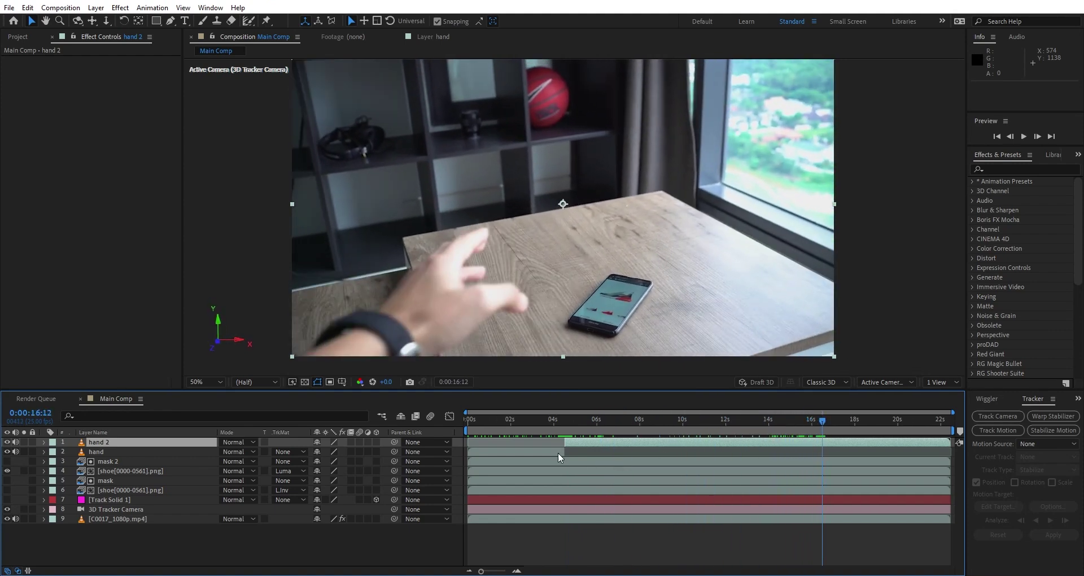
left_click_drag(564, 442, 823, 441)
Open the first hand layer at its first frame and select the whole hand and wrist with the Roto Brush.
left_click(489, 450)
key("Home")
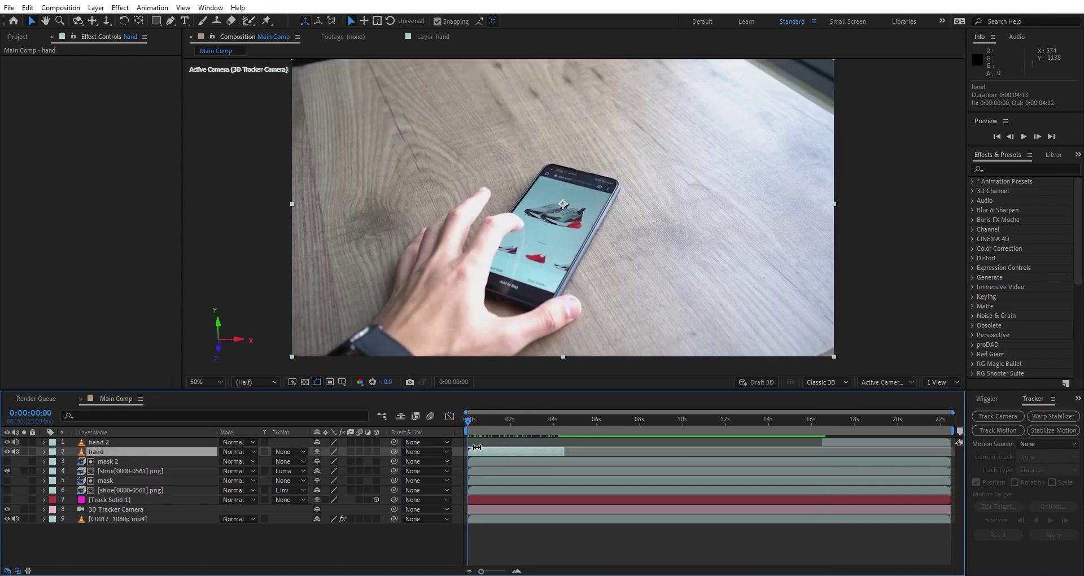
double_click(483, 452)
mouse_move(515, 197)
left_mouse_down()
mouse_move(482, 249)
mouse_move(486, 263)
left_mouse_up()
left_click(254, 21)
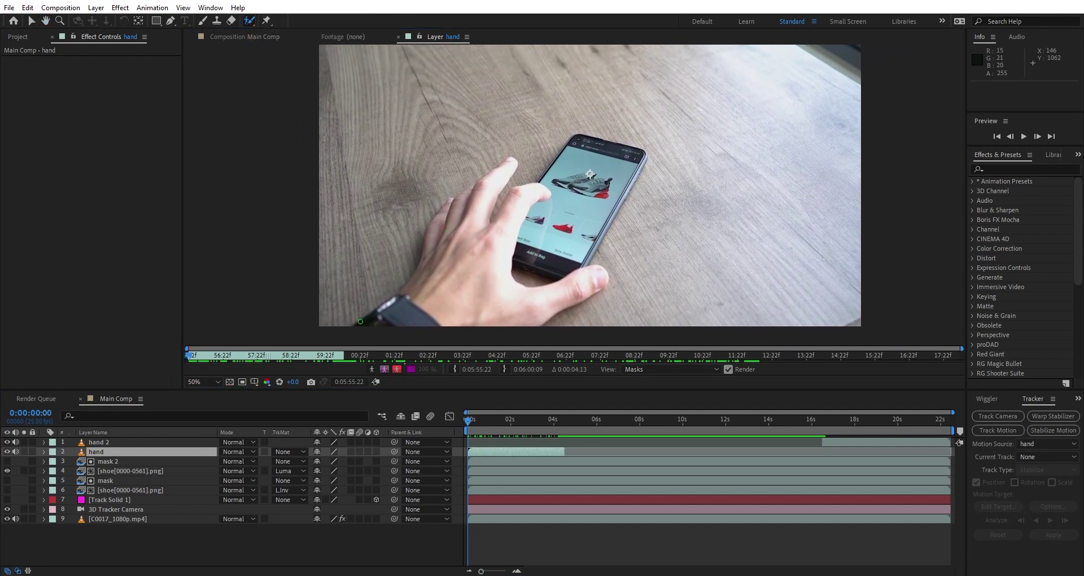
mouse_move(358, 325)
left_mouse_down()
mouse_move(403, 289)
mouse_move(451, 201)
left_mouse_up()
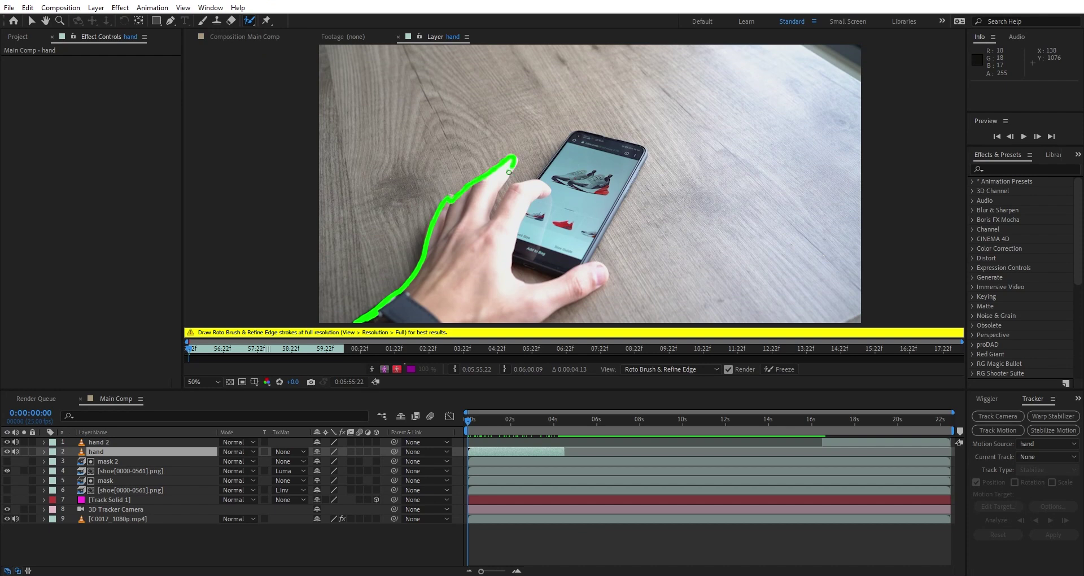
mouse_move(525, 183)
left_mouse_down()
mouse_move(508, 276)
mouse_move(561, 281)
mouse_move(603, 271)
left_mouse_up()
mouse_move(385, 327)
left_mouse_down()
mouse_move(456, 323)
mouse_move(442, 307)
mouse_move(441, 269)
mouse_move(422, 252)
mouse_move(476, 202)
mouse_move(444, 235)
mouse_move(506, 300)
mouse_move(590, 276)
mouse_move(498, 316)
mouse_move(593, 273)
left_mouse_up()
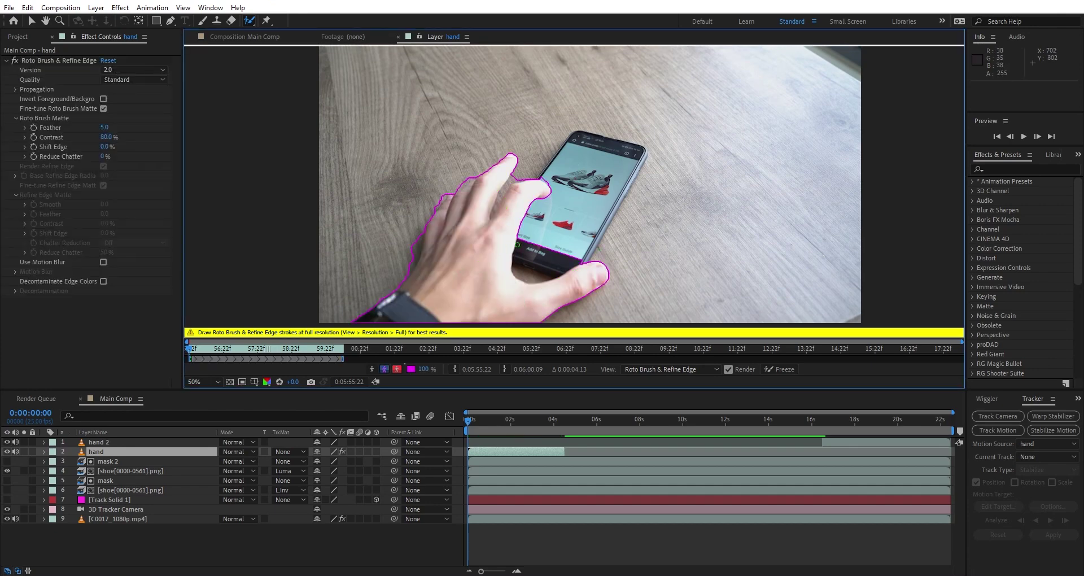
Subtract the table and phone areas from the roto selection along the hand's outer edge, between the fingers and inside the thumb gap.
scroll(458, 265, "up", 3)
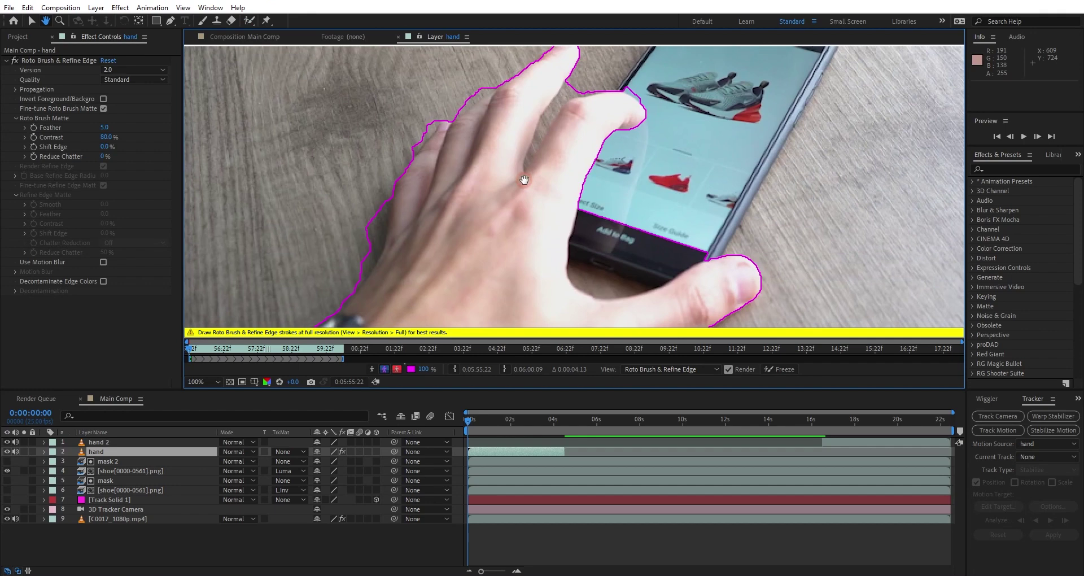
key("alt+w")
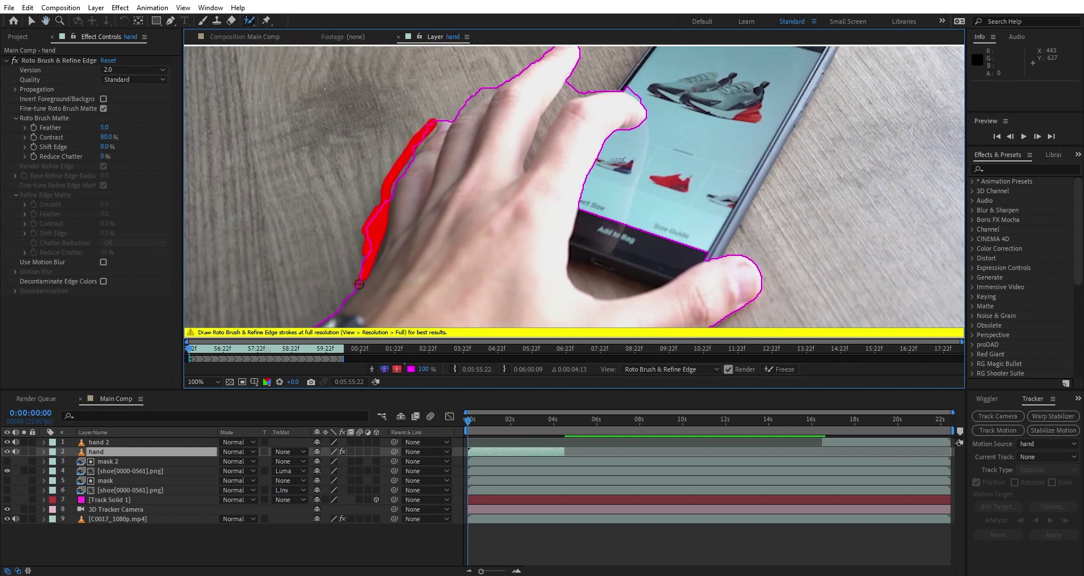
left_click_drag(346, 294, 333, 316)
left_click(387, 223, "alt")
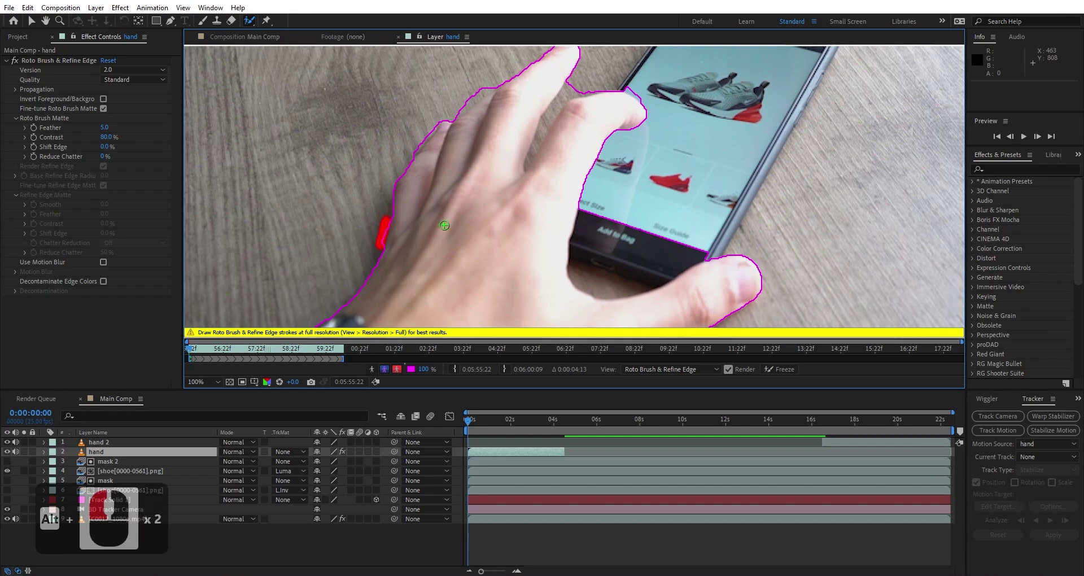
left_click_drag(412, 150, 436, 125)
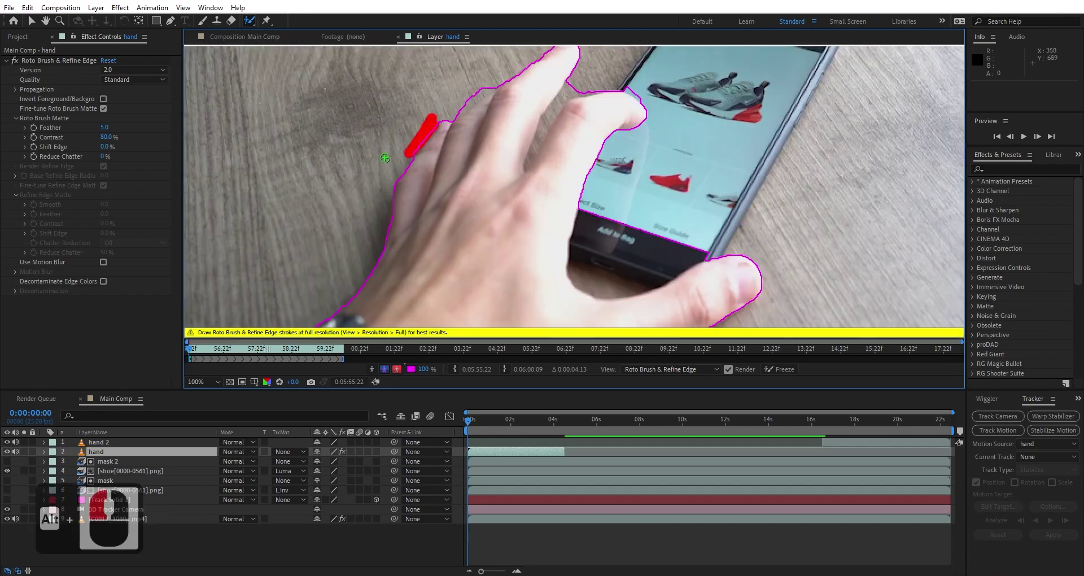
left_click_drag(537, 146, 497, 216)
left_click_drag(432, 138, 420, 189)
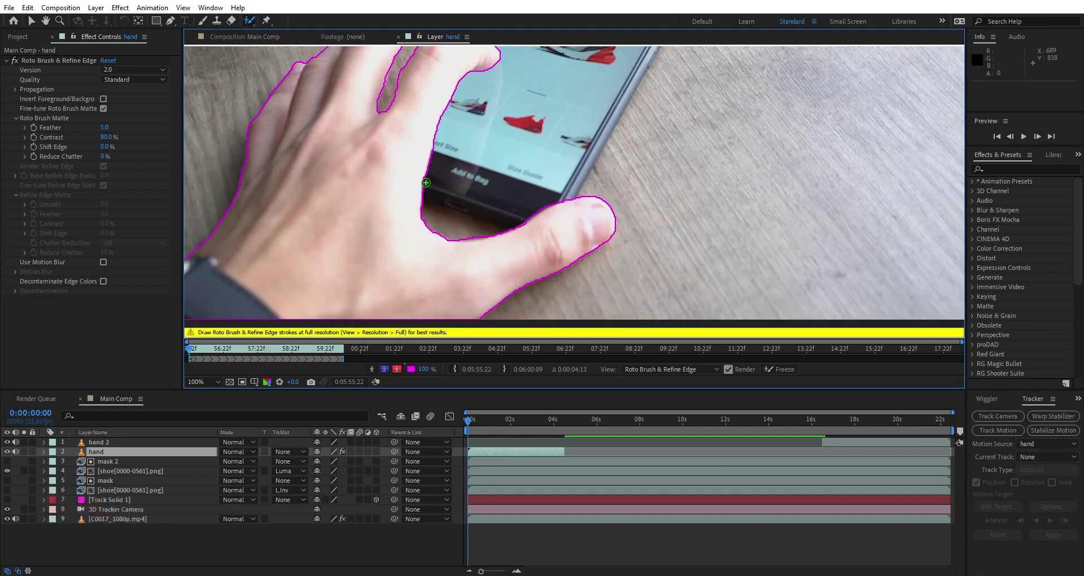
Propagate the roto selection through the clip, subtracting the phone area beside the index finger at 0:00:00:12.
key("comma")
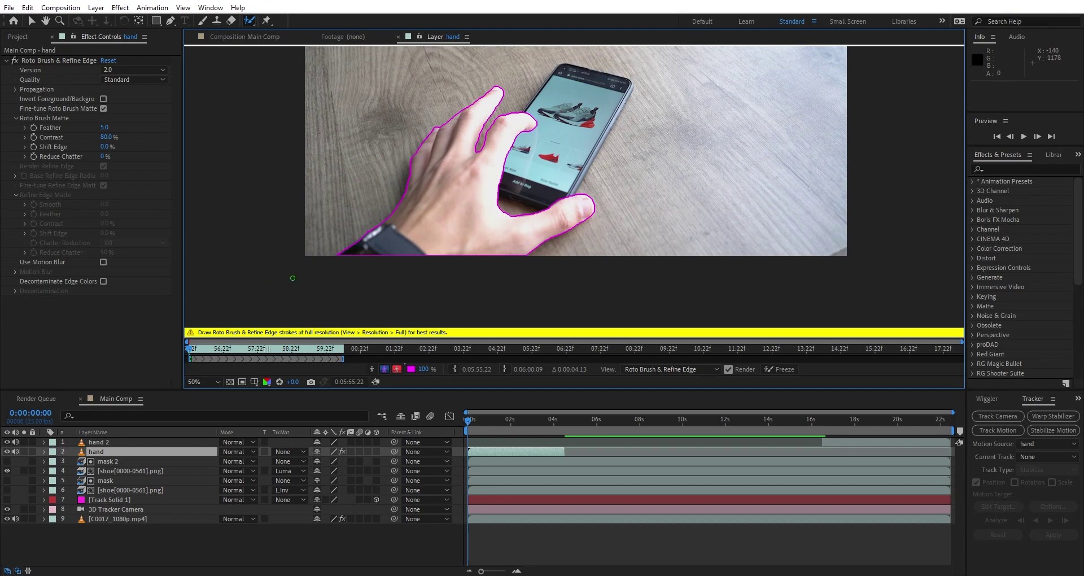
key("space")
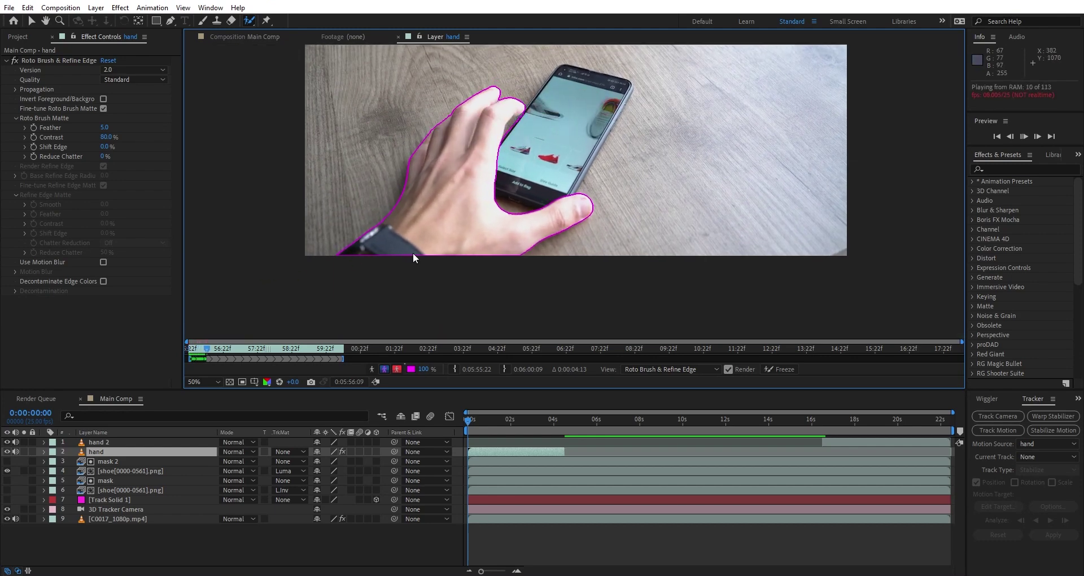
scroll(493, 160, "up", 2)
scroll(493, 160, "up", 2)
mouse_move(415, 240)
left_mouse_down()
mouse_move(414, 213)
mouse_move(445, 190)
left_mouse_up()
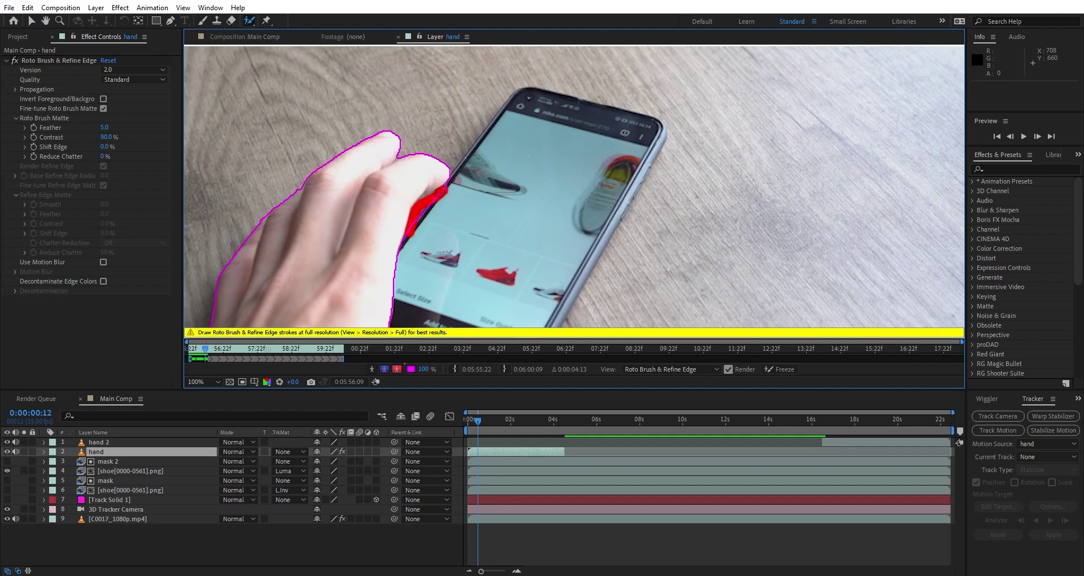
scroll(498, 219, "down", 2)
key("space")
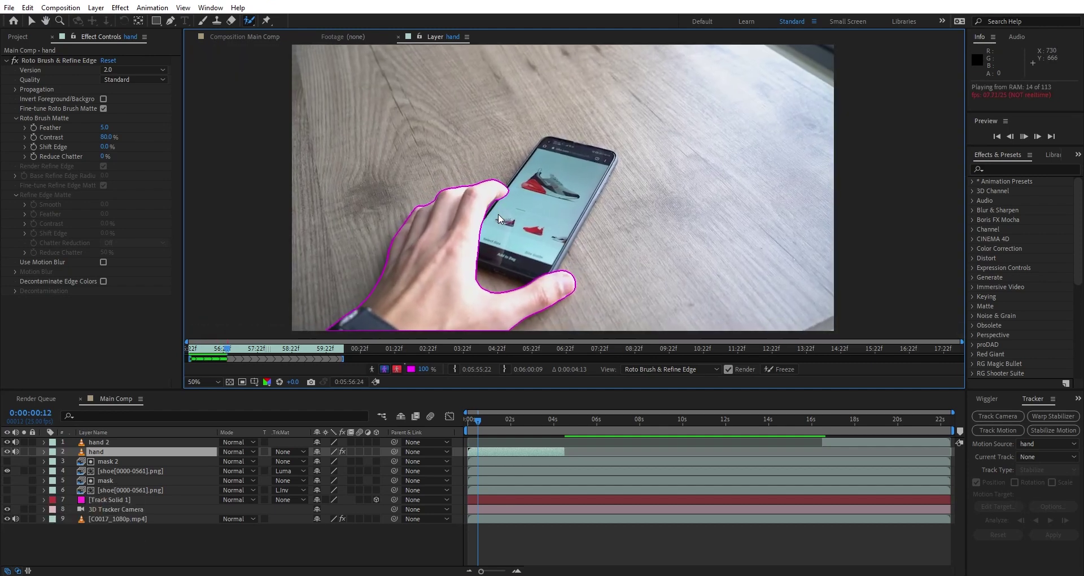
key("space")
scroll(529, 264, "up", 2)
left_click_drag(399, 222, 414, 189)
key("ctrl+z")
Freeze the Roto Brush matte of the hand layer from its first frame and return to the Main Comp view.
key("Home")
scroll(236, 166, "down", 2)
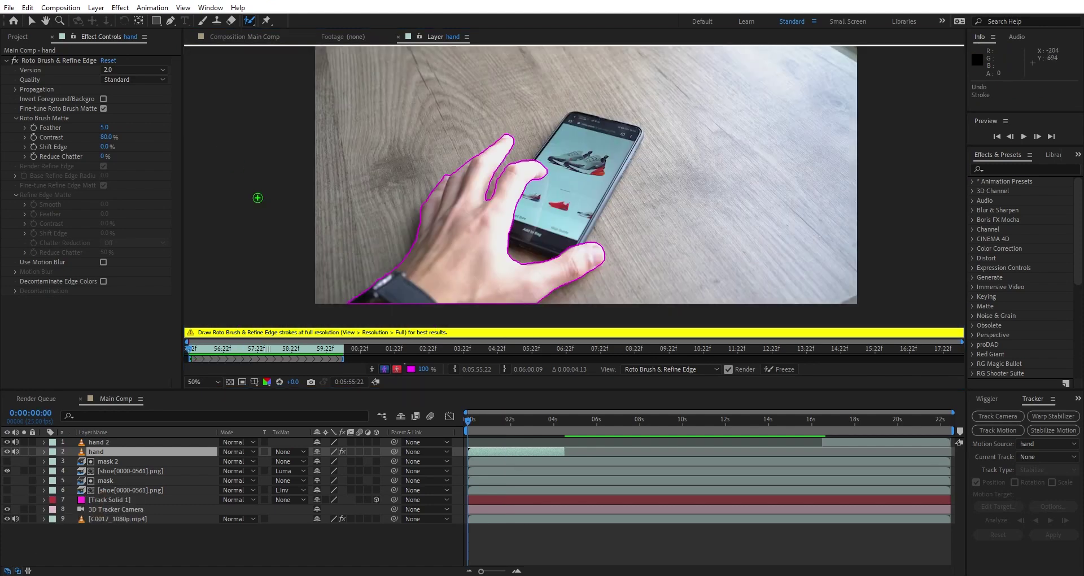
left_click(34, 21)
left_click(774, 372)
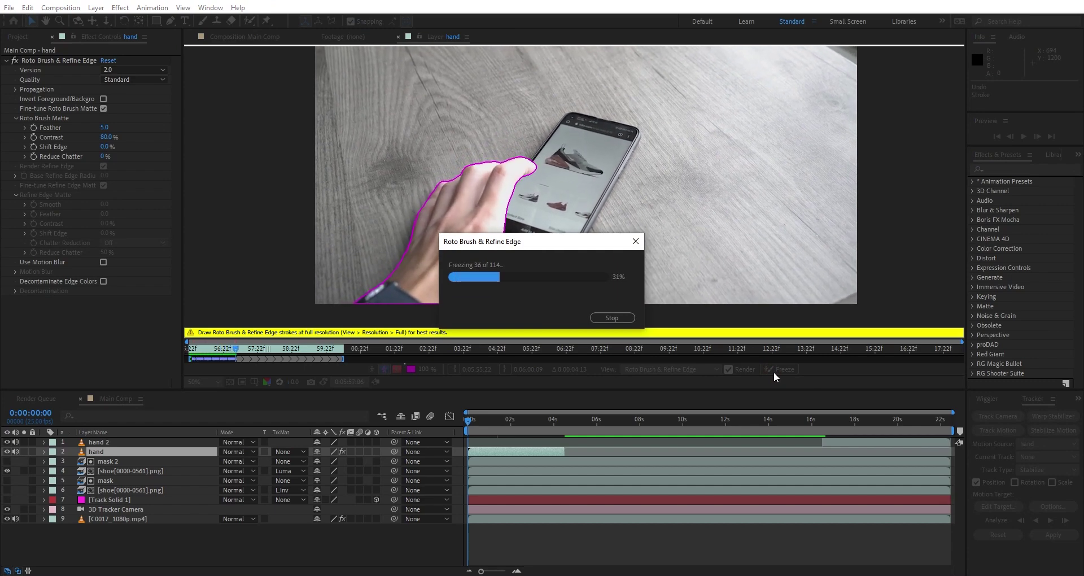
left_click(242, 40)
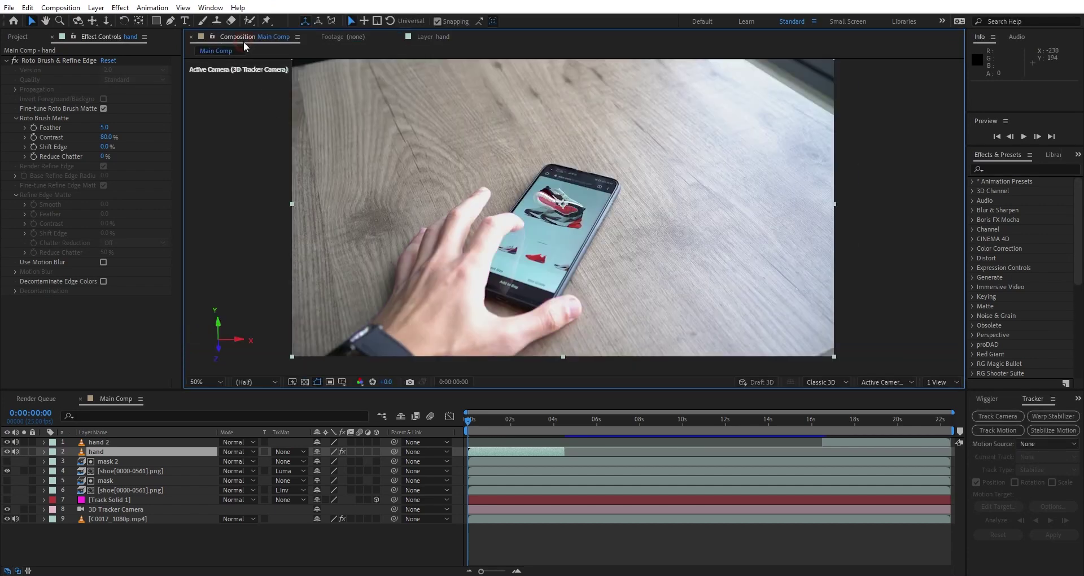
Solo the hand layer and play back the cutout to check its edges.
left_click(23, 452)
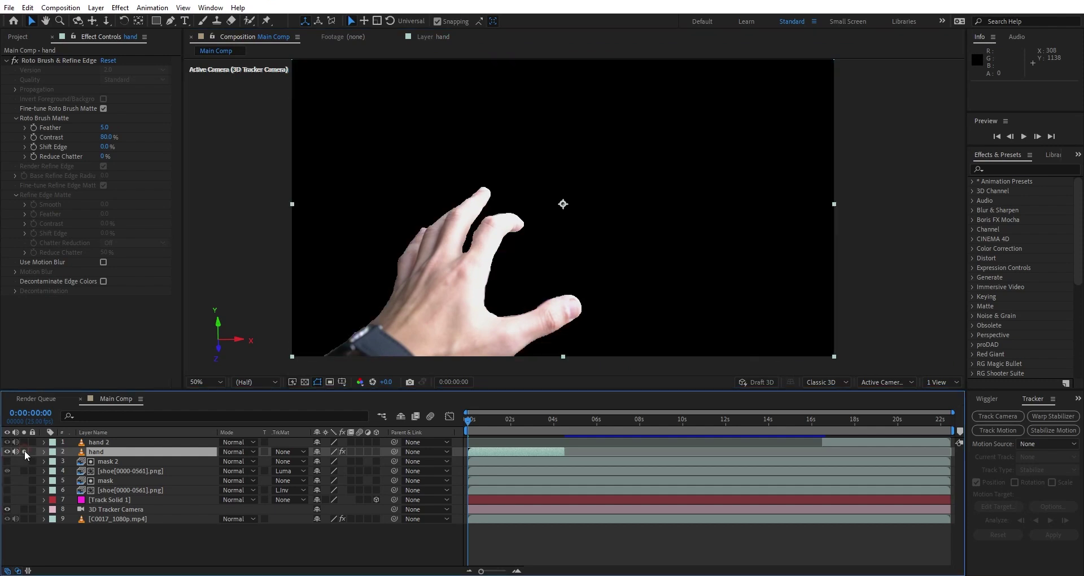
key("space")
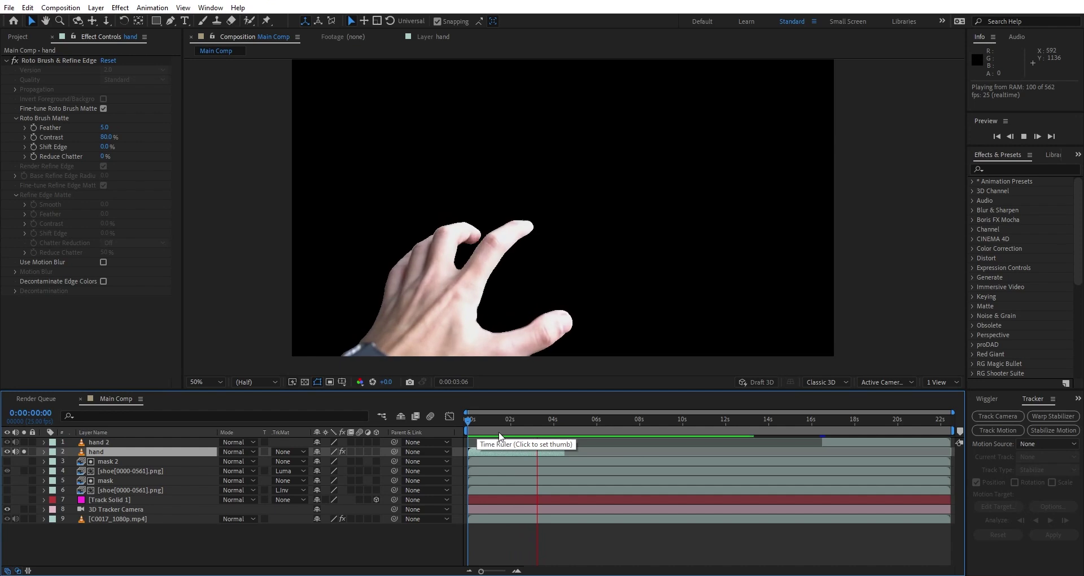
key("space")
Set the hand layer's Roto Brush matte feather to 19.1 and contrast to 77.8%, and end the layer's solo.
scroll(493, 282, "up", 2)
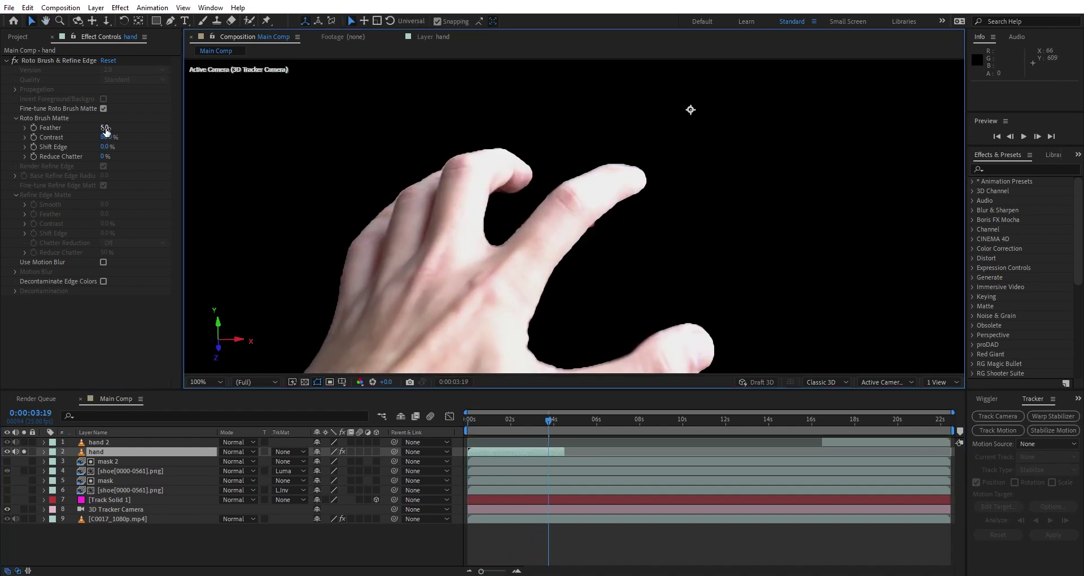
left_click_drag(105, 129, 112, 128)
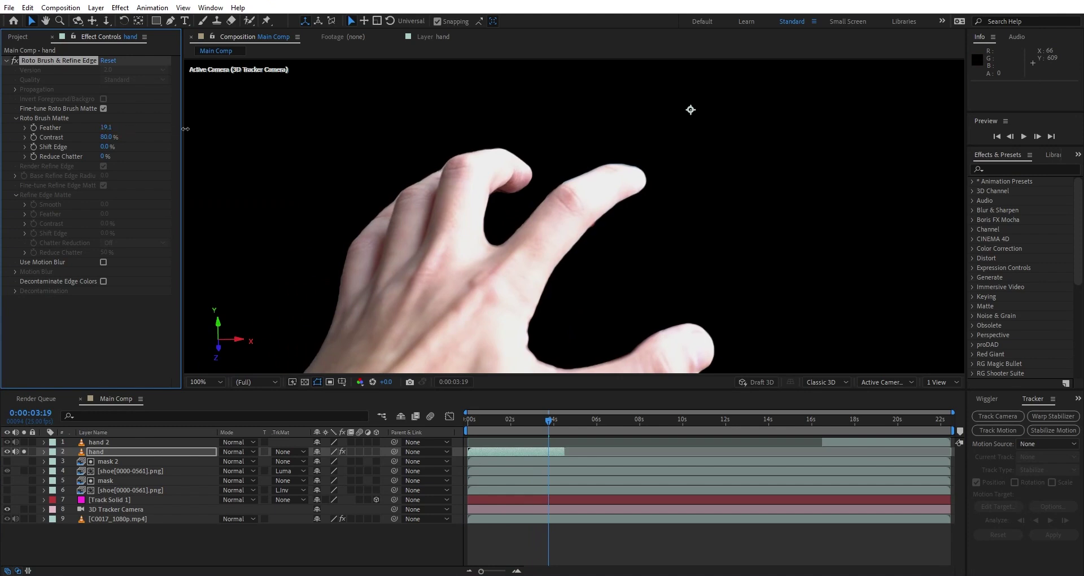
left_click_drag(106, 137, 95, 143)
key("comma")
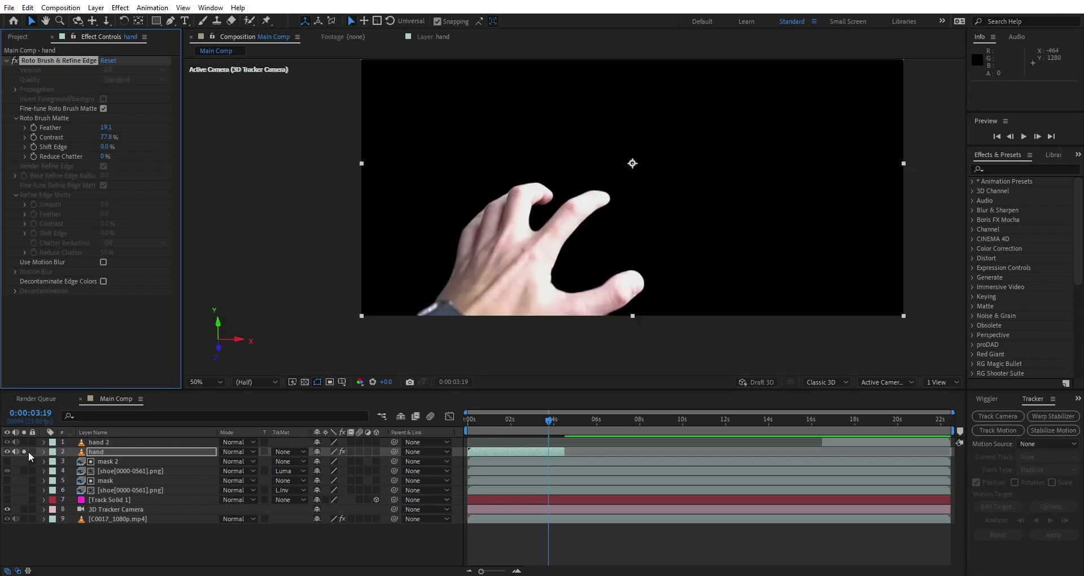
left_click(22, 450)
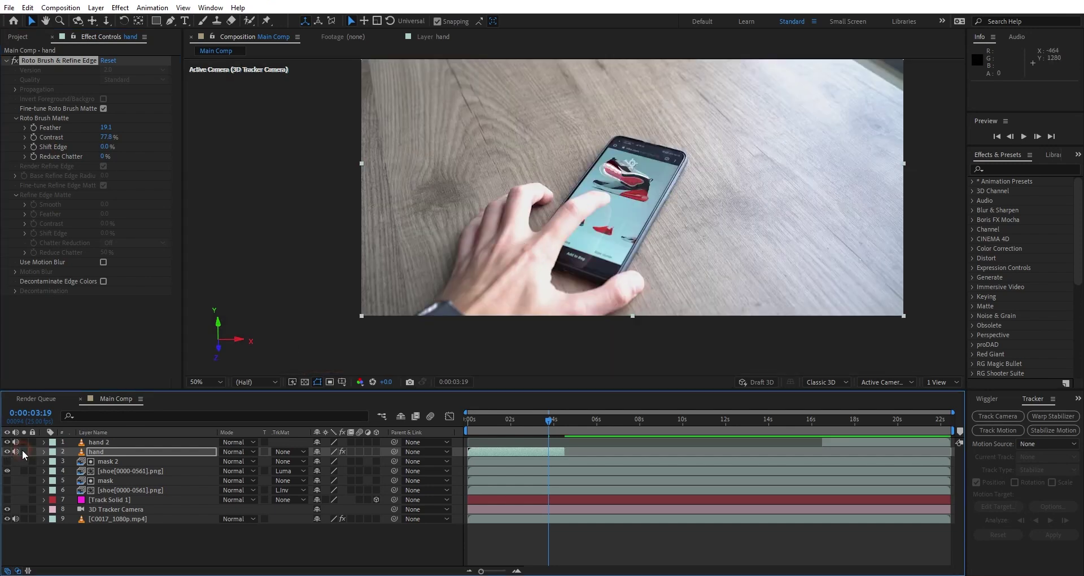
Open the hand 2 layer at 0:00:16:12 and select the hand with Roto Brush strokes, subtracting the table areas around the fingers.
left_click(822, 423)
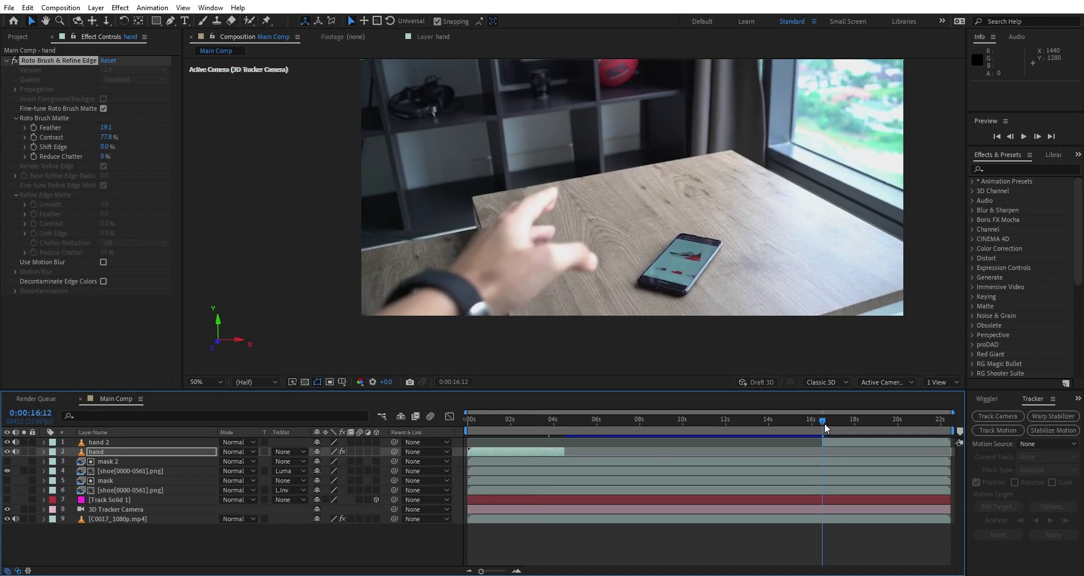
left_click(833, 442)
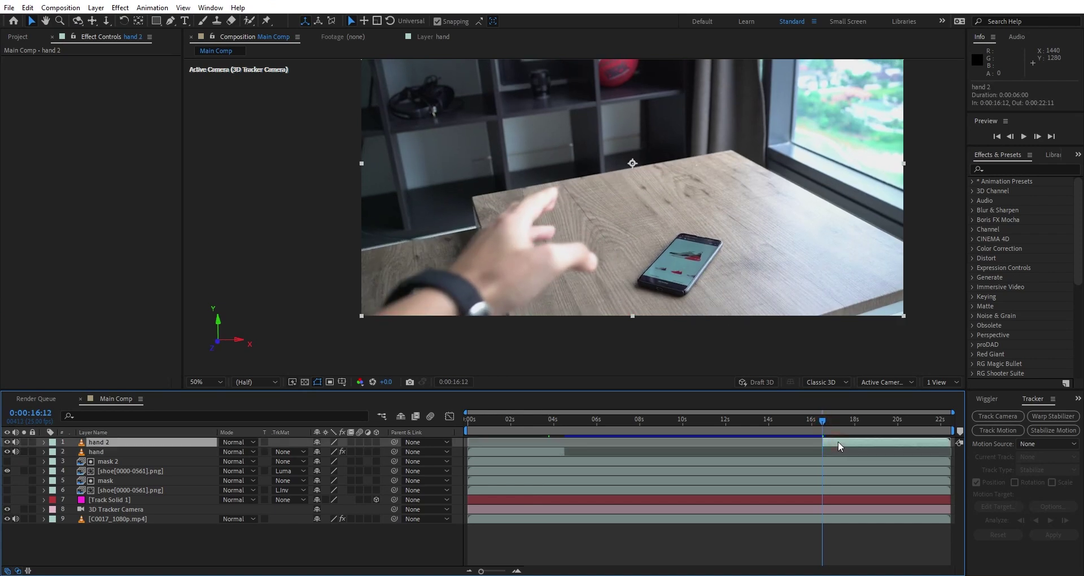
double_click(838, 441)
key("alt+w")
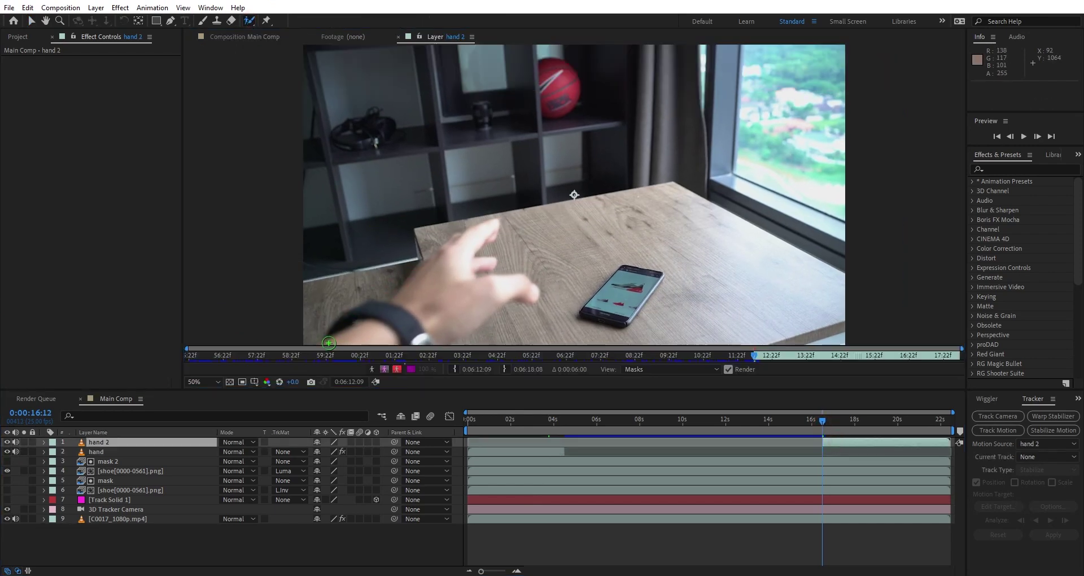
mouse_move(338, 326)
left_mouse_down()
mouse_move(439, 256)
mouse_move(492, 236)
mouse_move(492, 259)
mouse_move(517, 278)
left_mouse_up()
mouse_move(491, 213)
left_mouse_down()
mouse_move(418, 232)
mouse_move(396, 278)
left_mouse_up()
mouse_move(551, 322)
left_mouse_down("alt")
mouse_move(483, 316)
mouse_move(537, 301)
left_mouse_up("alt")
left_click_drag(512, 268, 480, 249, "alt")
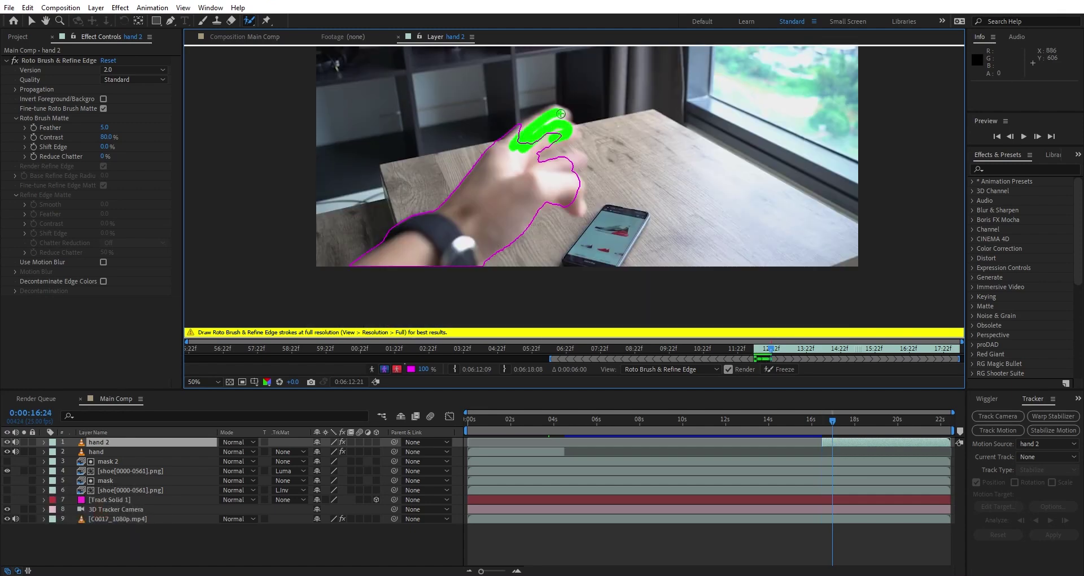
Correct the hand 2 selection around the fingers with adding and subtracting Roto Brush strokes, and propagate it through the following frames.
mouse_move(559, 170)
left_mouse_down()
mouse_move(579, 160)
mouse_move(580, 208)
mouse_move(580, 145)
mouse_move(528, 113)
left_mouse_up()
mouse_move(539, 226)
left_mouse_down("alt")
mouse_move(510, 255)
mouse_move(542, 261)
mouse_move(486, 224)
left_mouse_up("alt")
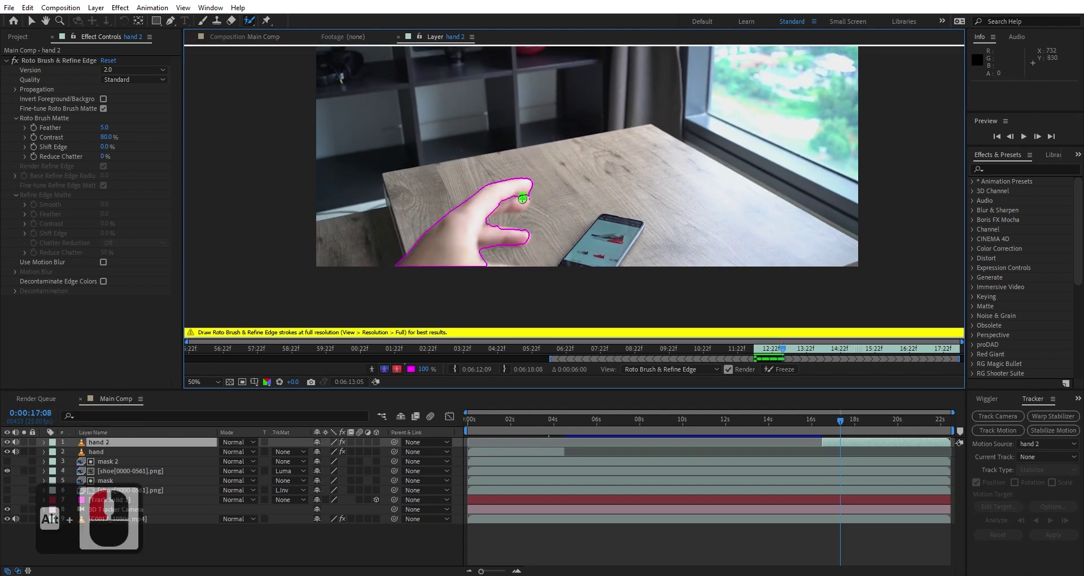
key("space")
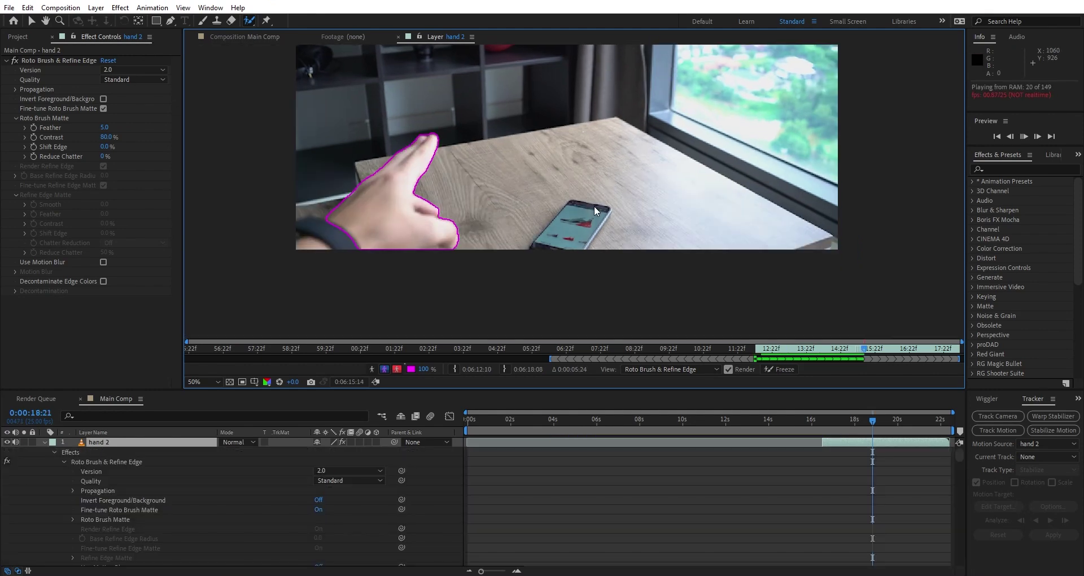
Split the hand 2 layer at 0:00:19:20.
left_click(899, 440)
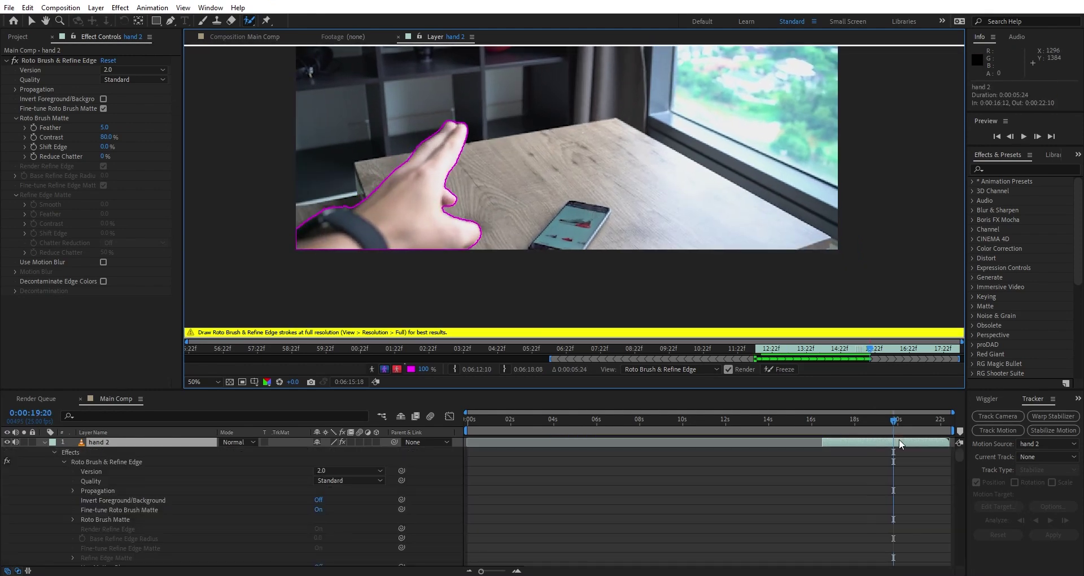
key("ctrl+shift+d")
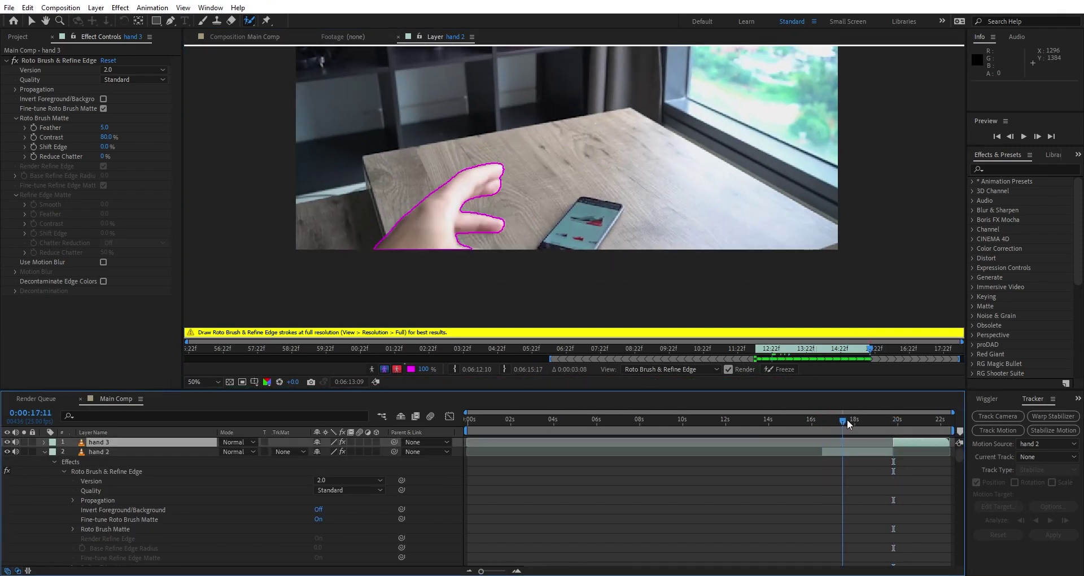
Add further Roto Brush strokes over the hand in the split clip and preview the composite in Main Comp.
mouse_move(561, 176)
left_mouse_down()
mouse_move(601, 170)
mouse_move(561, 208)
mouse_move(480, 247)
left_mouse_up()
mouse_move(586, 211)
left_mouse_down()
mouse_move(586, 248)
mouse_move(602, 222)
mouse_move(580, 221)
mouse_move(598, 202)
mouse_move(533, 192)
mouse_move(571, 198)
mouse_move(596, 179)
left_mouse_up()
left_click(648, 305)
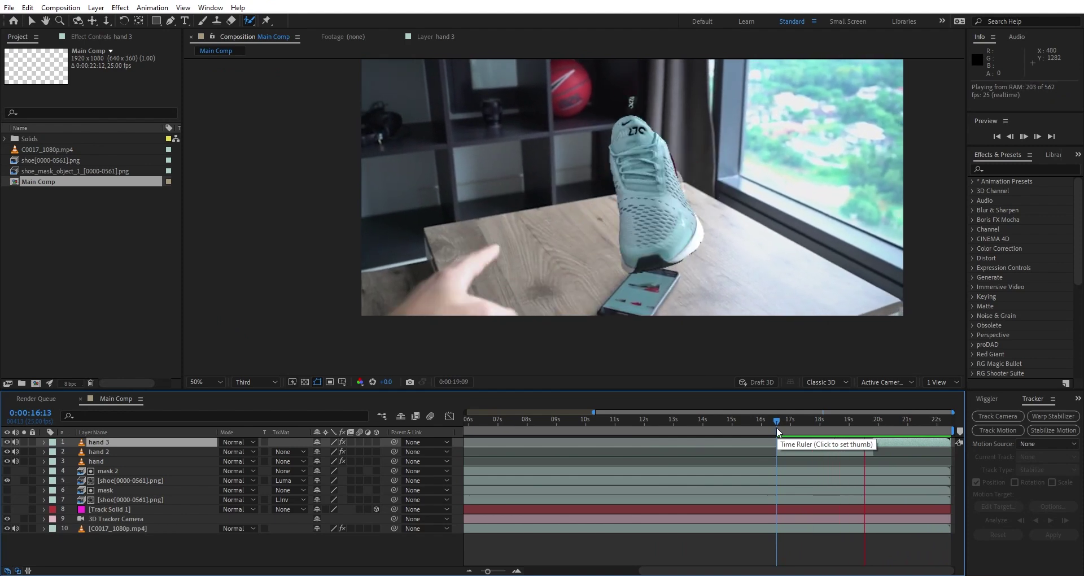
key("space")
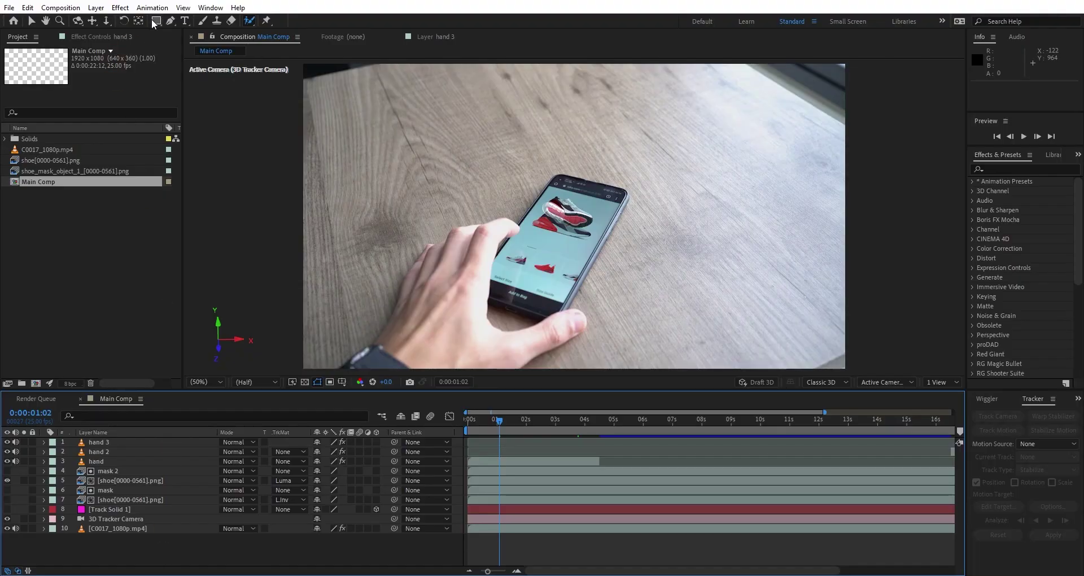
Draw a rectangle about 252 × 60 px below the large shoe on the phone screen, with fill color 27272E sampled from the phone's dark bar.
left_click(155, 21)
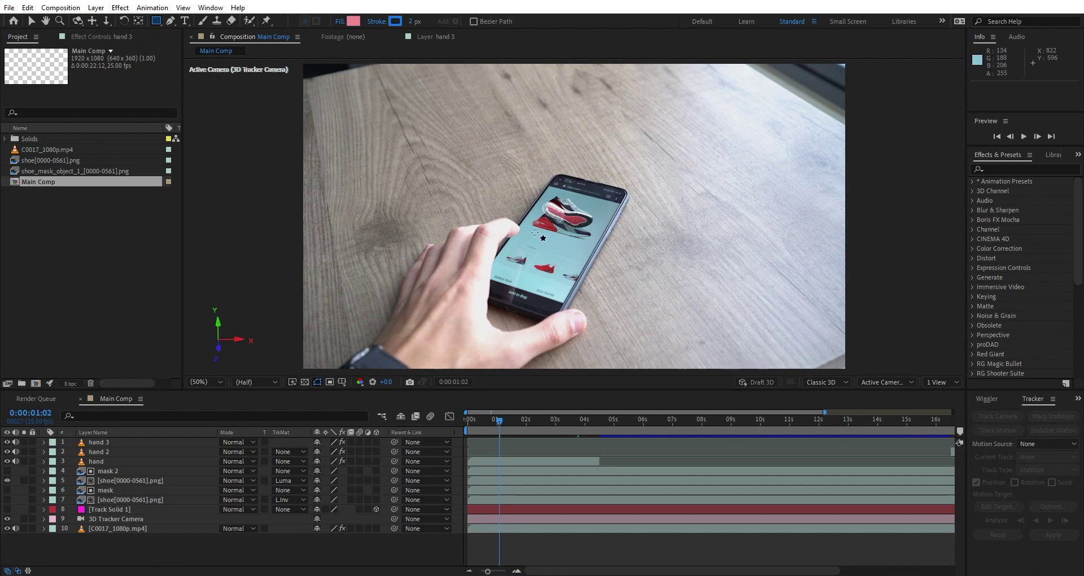
left_click_drag(527, 231, 593, 245)
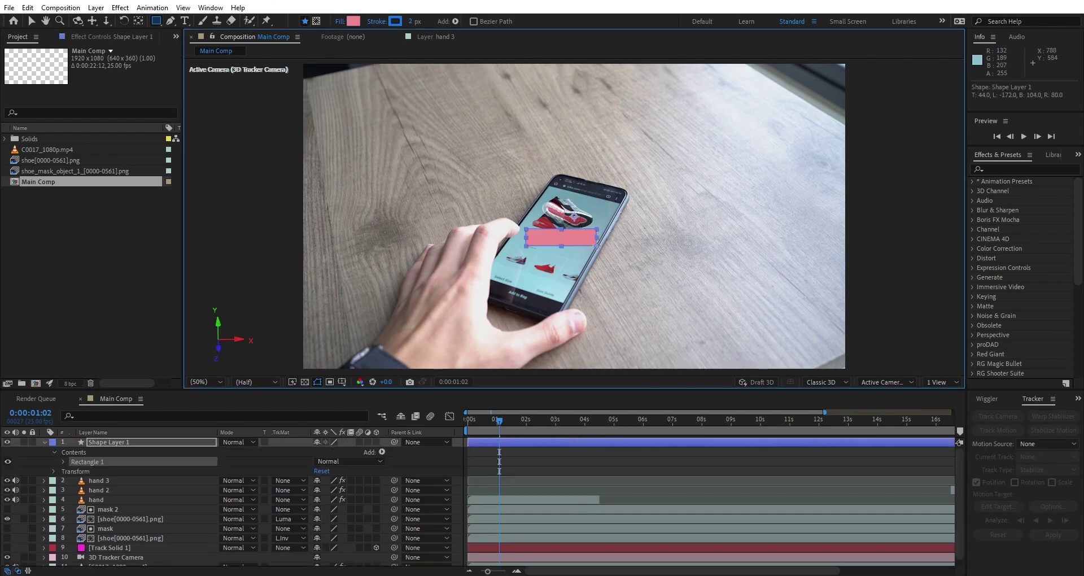
left_click(354, 21)
left_click(299, 124)
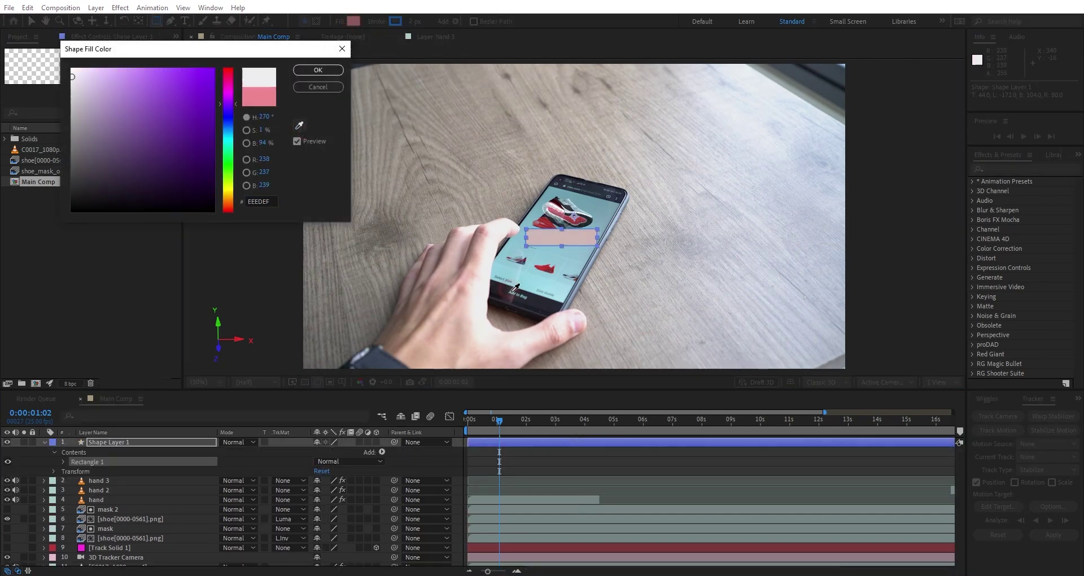
left_click(541, 295)
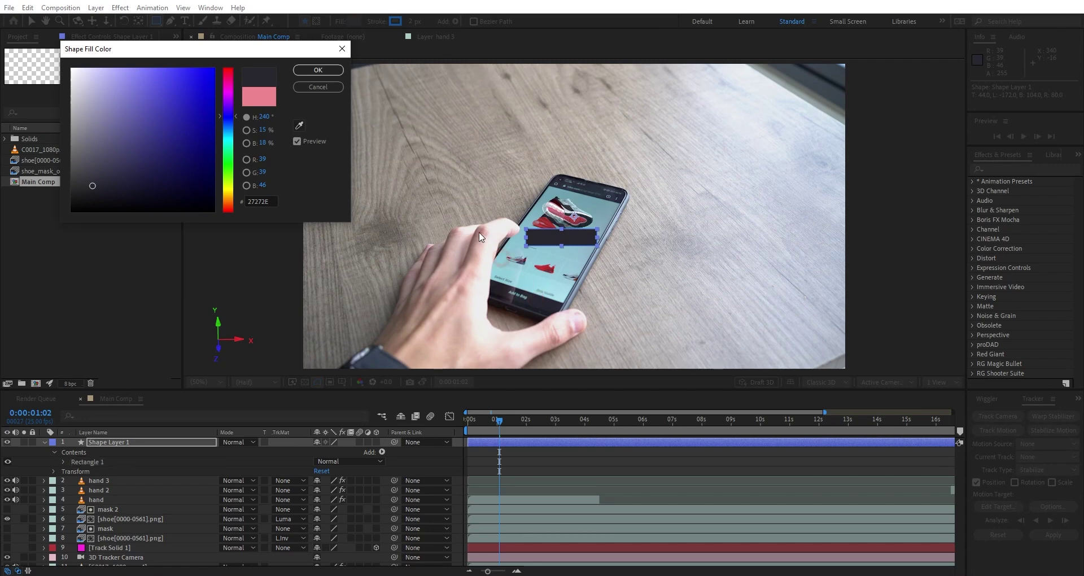
left_click(320, 70)
key("v")
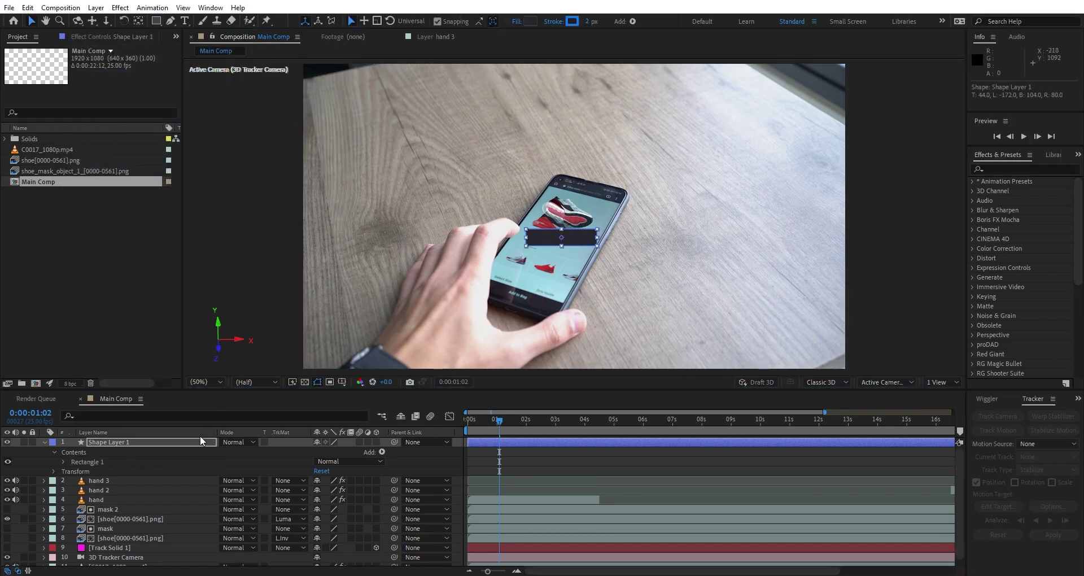
Make the rectangle's shape layer 3D and move it directly below the hand layer in the stack.
left_click(377, 441)
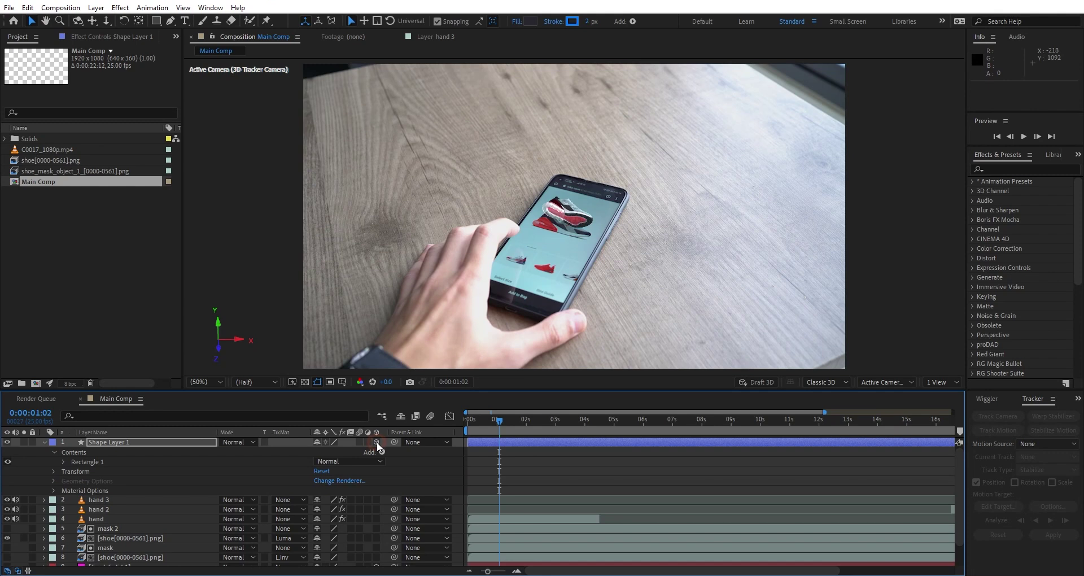
left_click(141, 442)
left_click(44, 442)
left_click_drag(114, 443, 114, 472)
Rename the shape layer as button and copy the position of Track Solid 1 onto it.
left_click(114, 514)
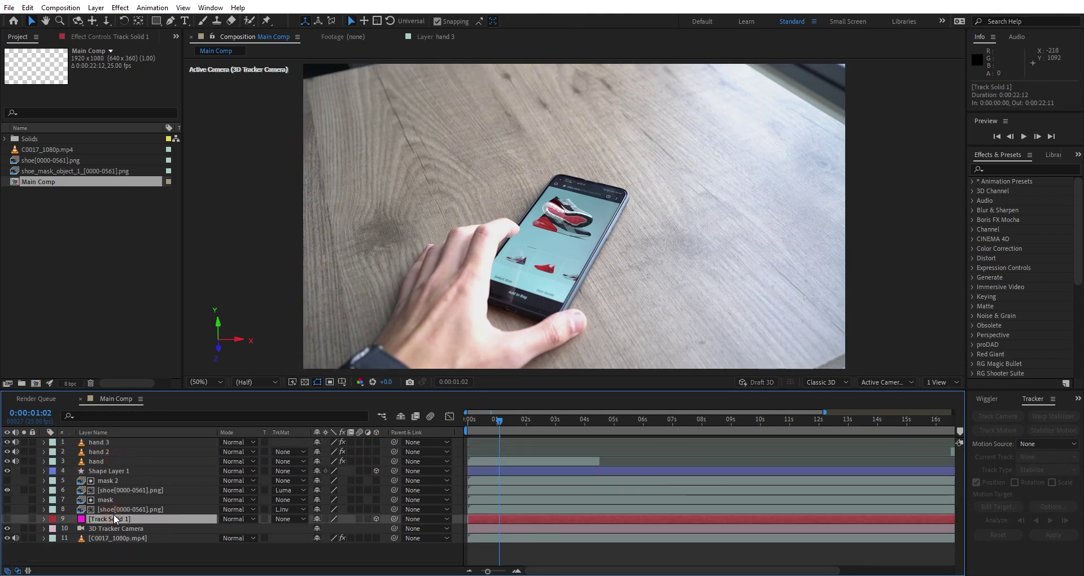
key("p")
left_click(97, 530)
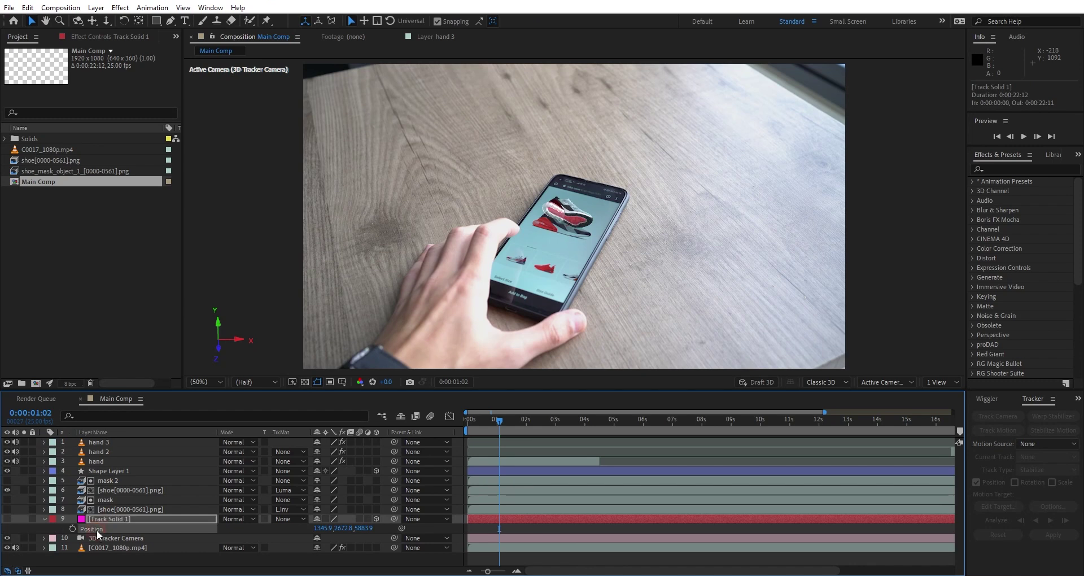
key("ctrl+c")
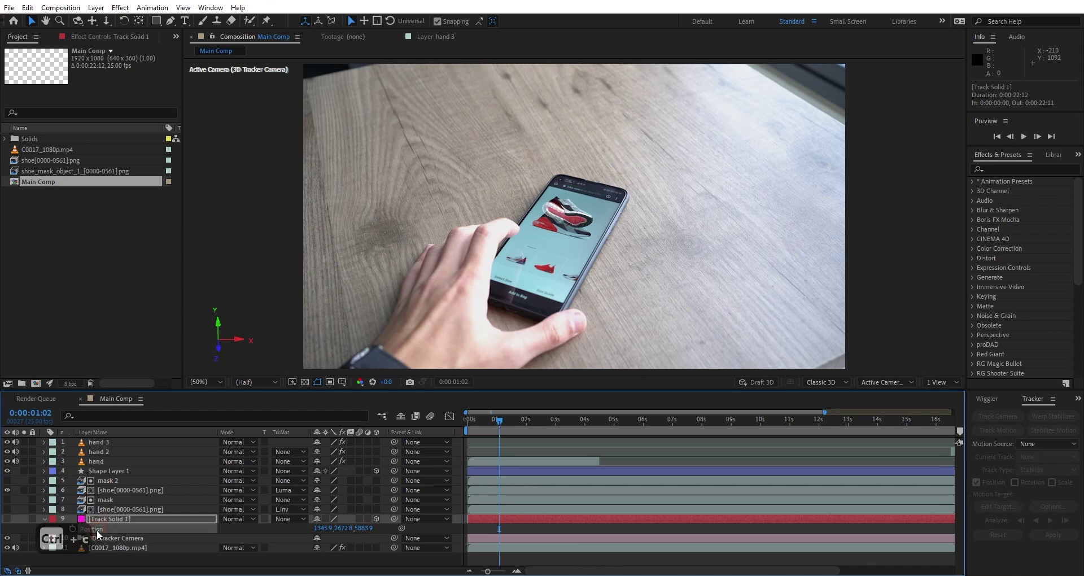
left_click(106, 472)
key("Return")
type("button")
key("Return")
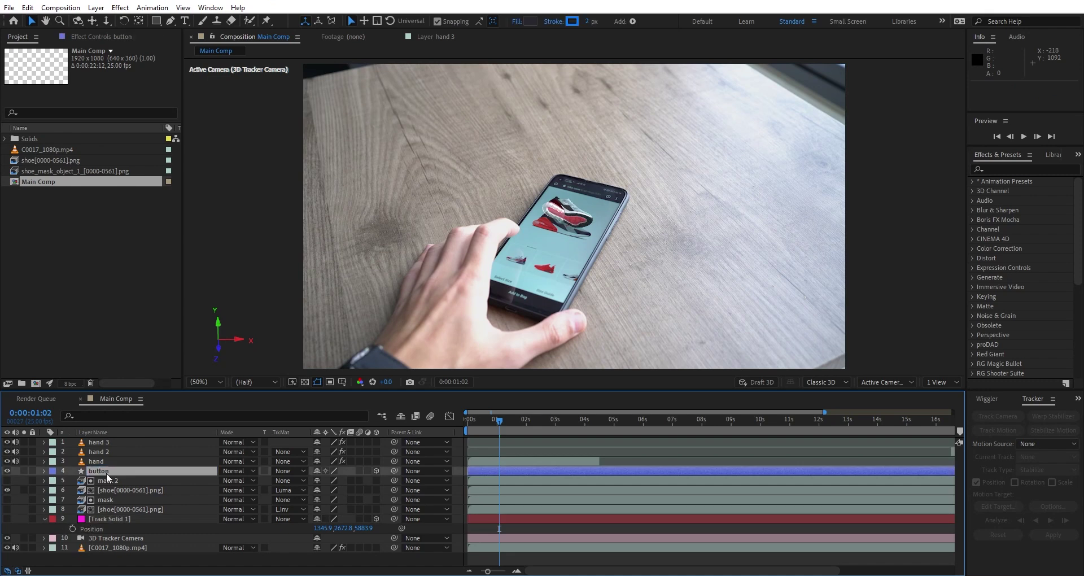
key("ctrl+v")
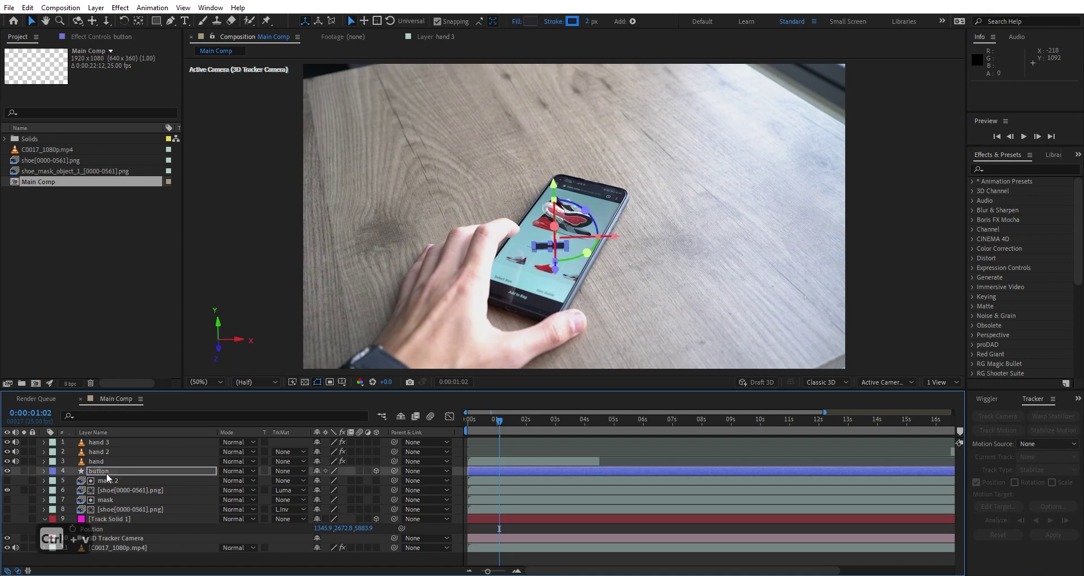
Copy the orientation of Track Solid 1 onto the button layer.
left_click(120, 519)
key("shift+r")
left_click(104, 536)
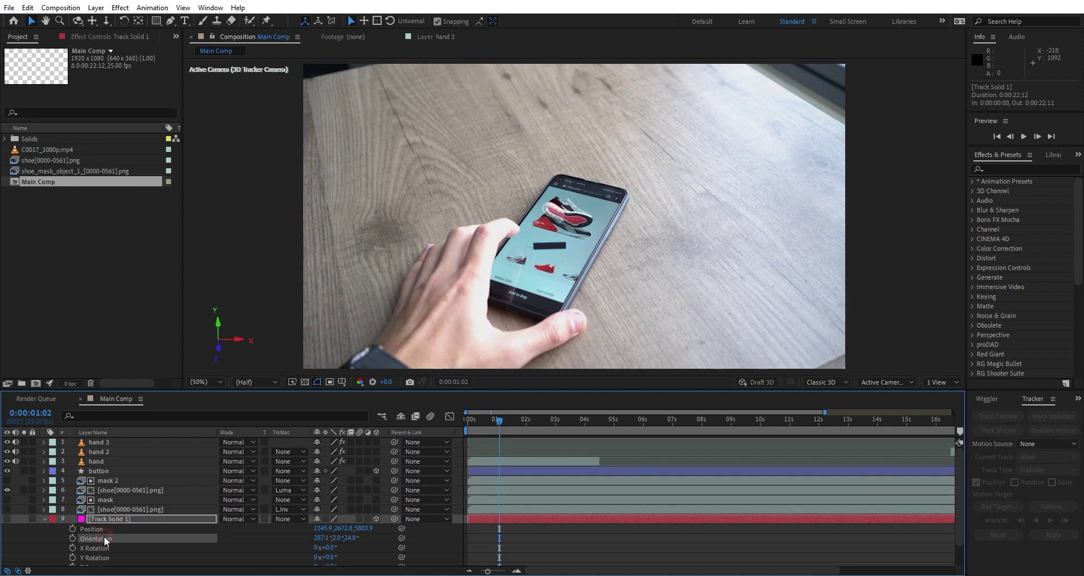
key("ctrl+c")
left_click(103, 471)
key("ctrl+v")
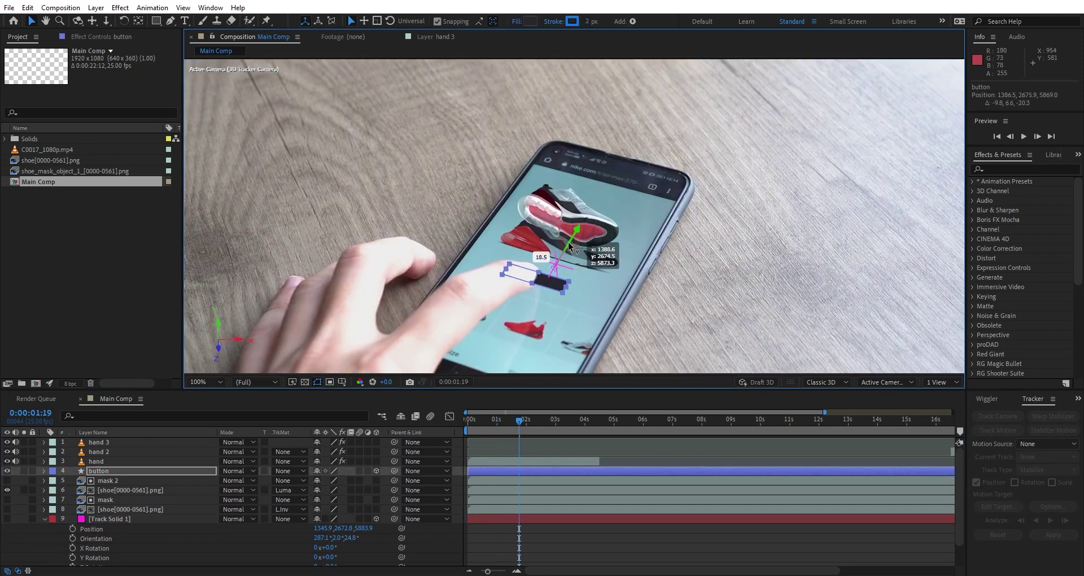
Move the button to about 1396.5, 2669.2, 5889.7, below the large shoe on the phone screen, and scale it to 117%.
left_click_drag(569, 246, 568, 249)
left_click(161, 471)
key("s")
left_click_drag(354, 480, 364, 479)
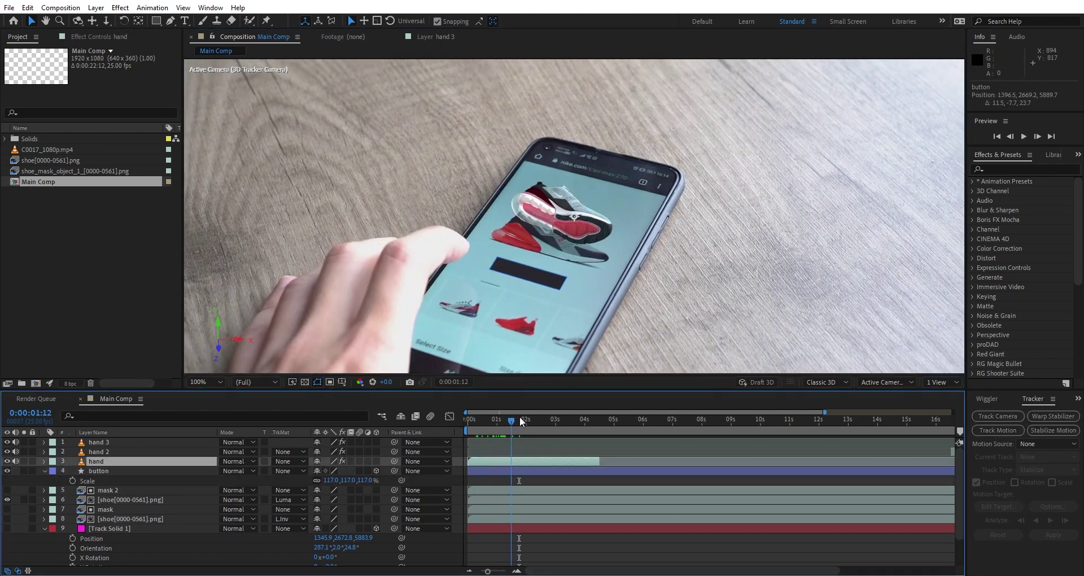
Remove the stroke from the button layer by cycling its stroke type to none.
left_click_drag(520, 420, 529, 421)
left_click(521, 470)
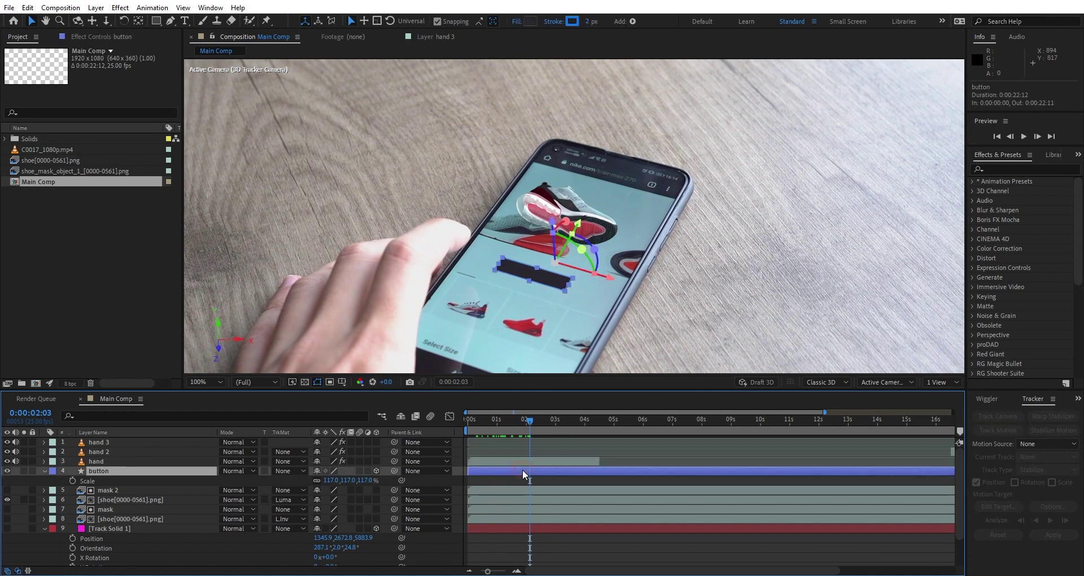
left_click(572, 22, "alt")
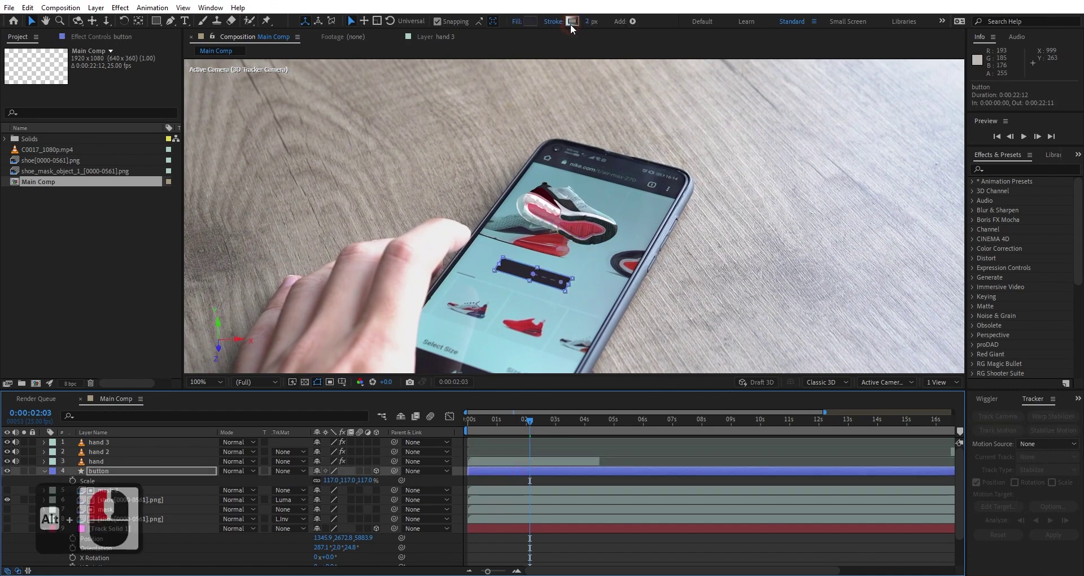
left_click(572, 22, "alt")
left_click(572, 22, "alt")
At 0:00:01:21, move the button off the phone's left edge to about 883.7, 2617.0, 6121.2 and enable position keyframing.
left_click_drag(526, 423, 524, 424)
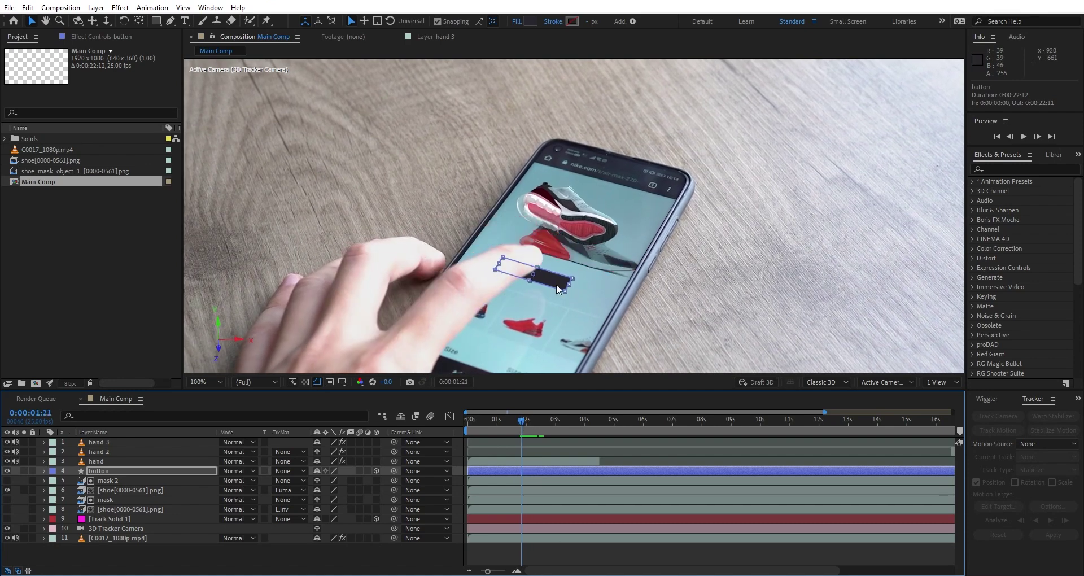
left_click(155, 471)
key("p")
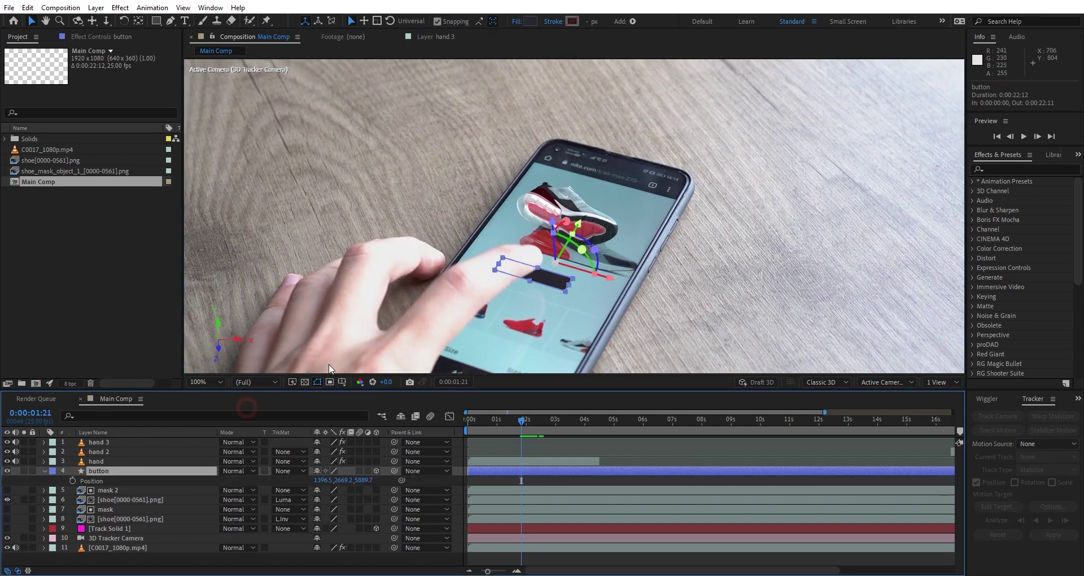
left_click_drag(610, 280, 299, 199)
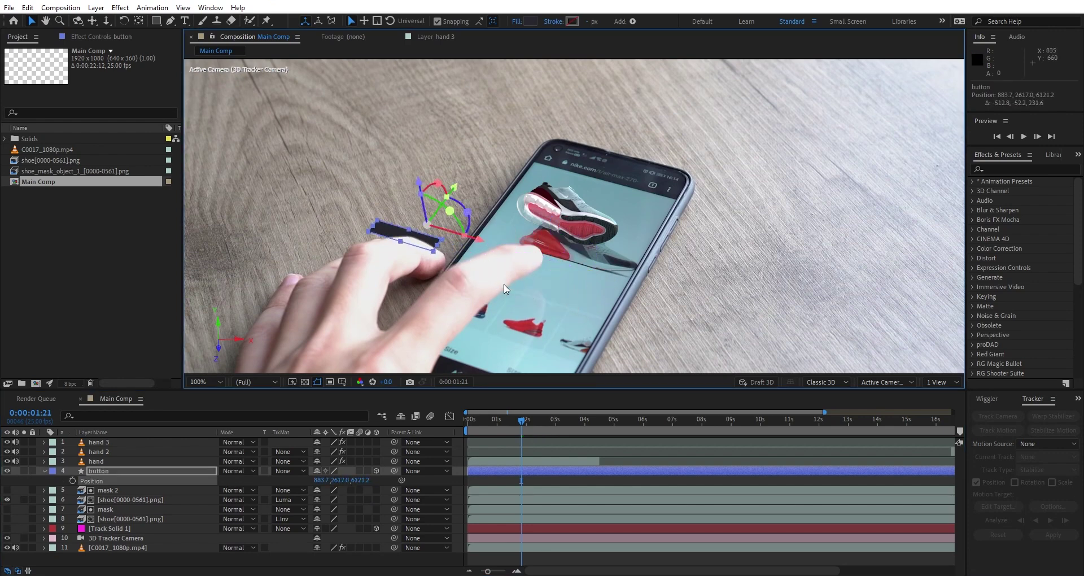
left_click(72, 481)
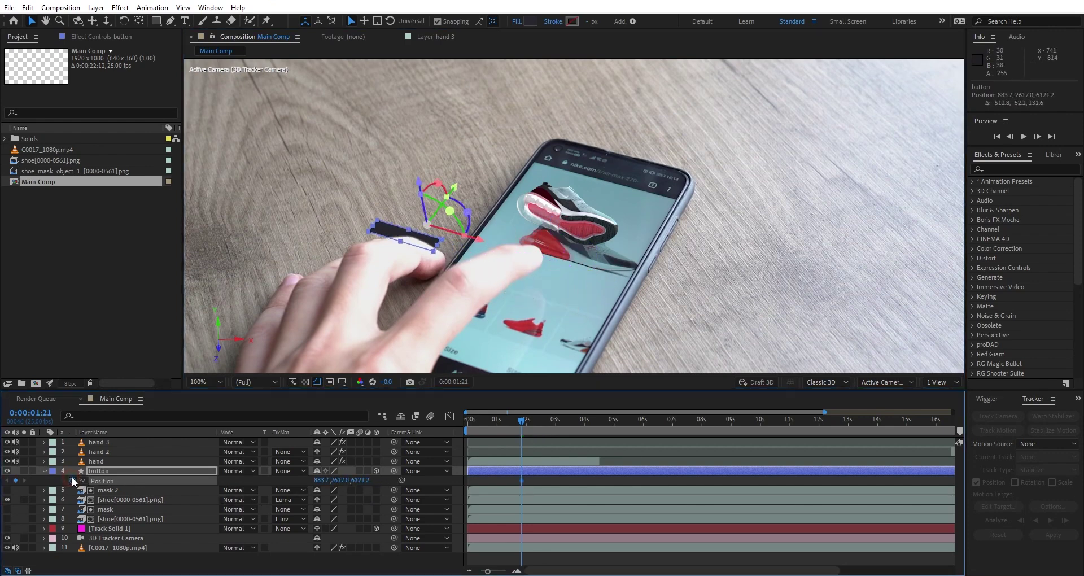
At 0:00:02:22, keyframe the button below the large shoe at about 1418.3, 2671.4, 5879.8 and apply Easy Ease to that keyframe.
left_click_drag(522, 420, 558, 419)
left_click_drag(437, 270, 794, 343)
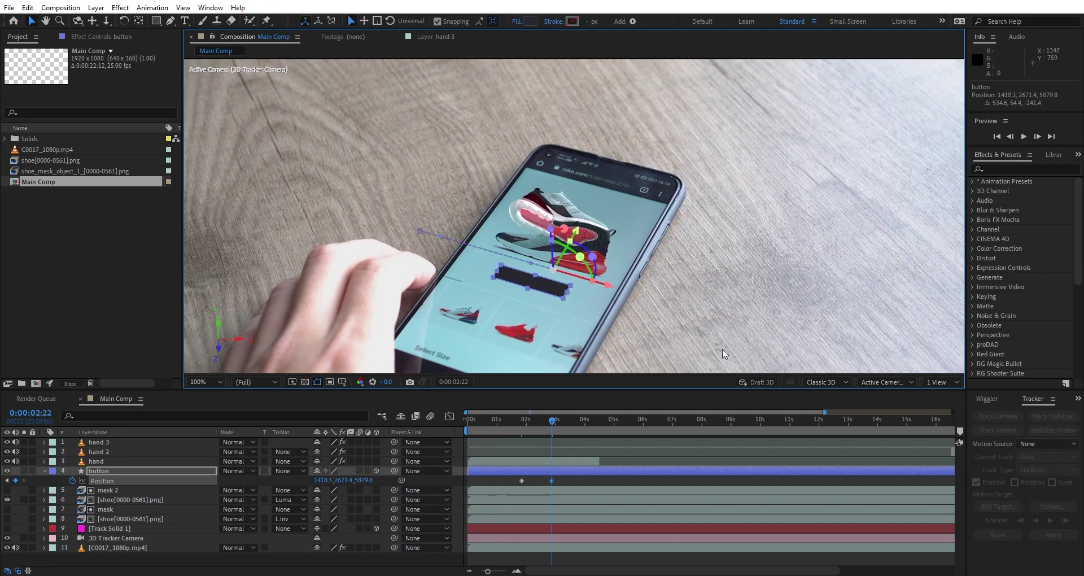
left_click_drag(563, 478, 549, 488)
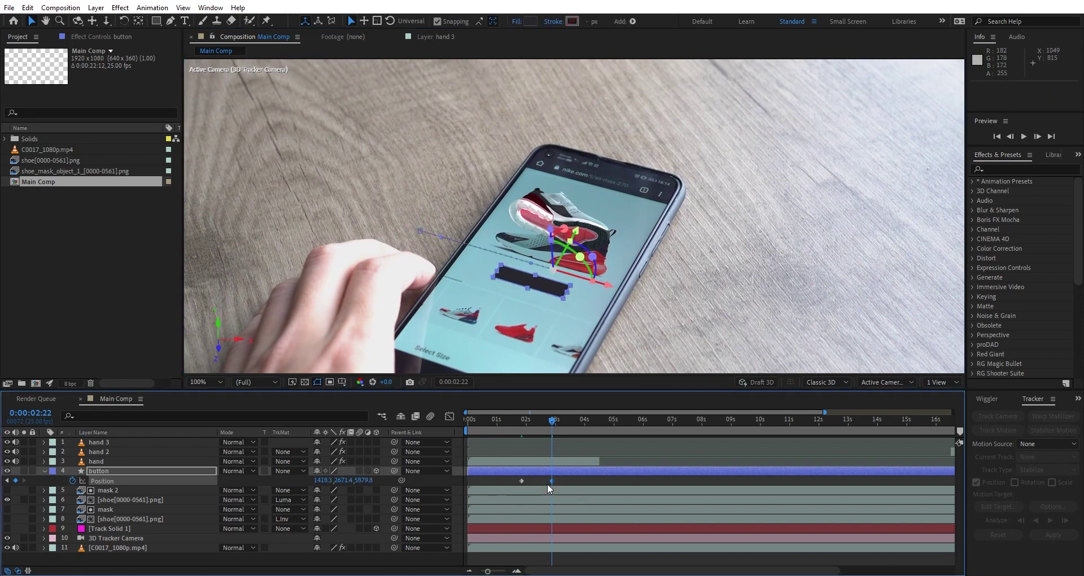
right_click(552, 480)
mouse_move(593, 474)
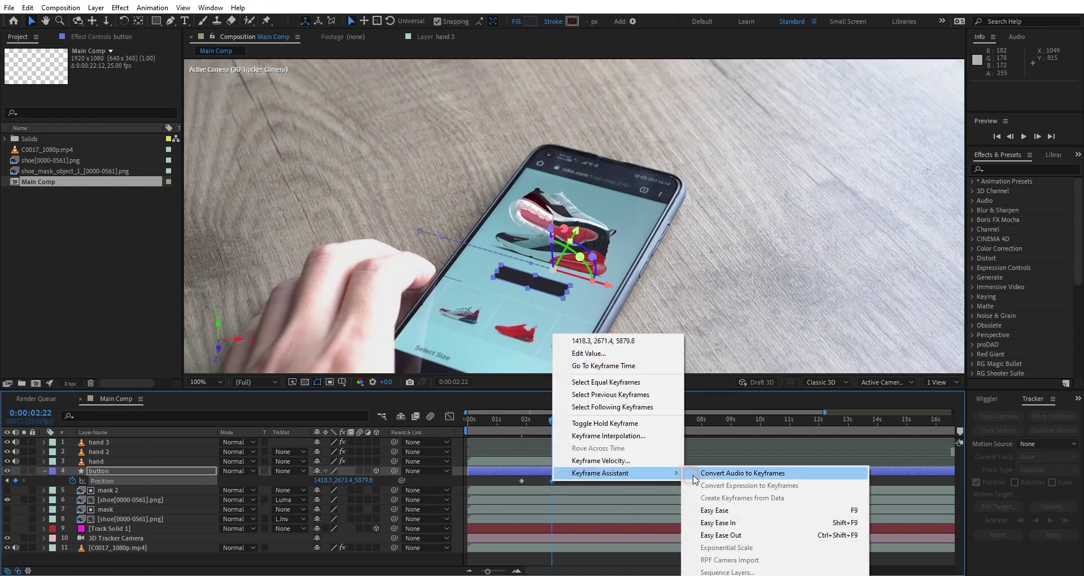
left_click(708, 511)
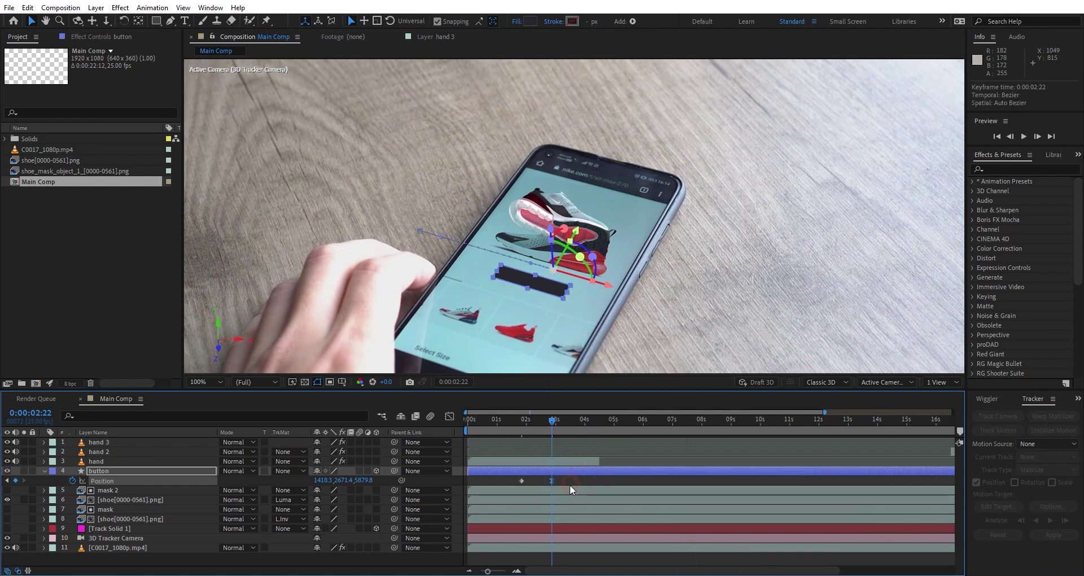
Raise the second position keyframe's incoming influence to 100% on the speed graph and preview the button's slide-in.
left_click(450, 417)
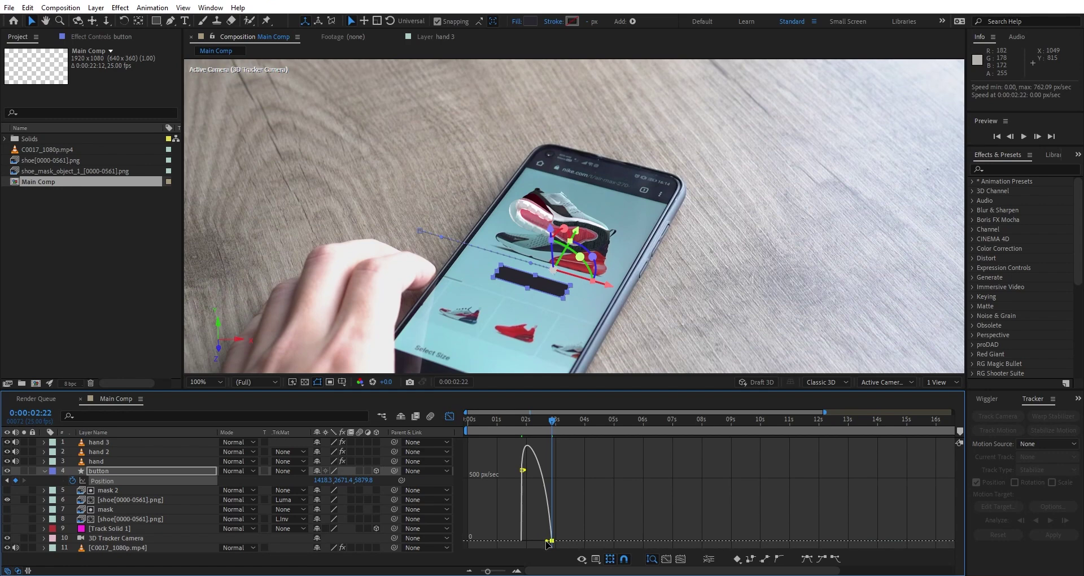
left_click_drag(545, 543, 533, 541)
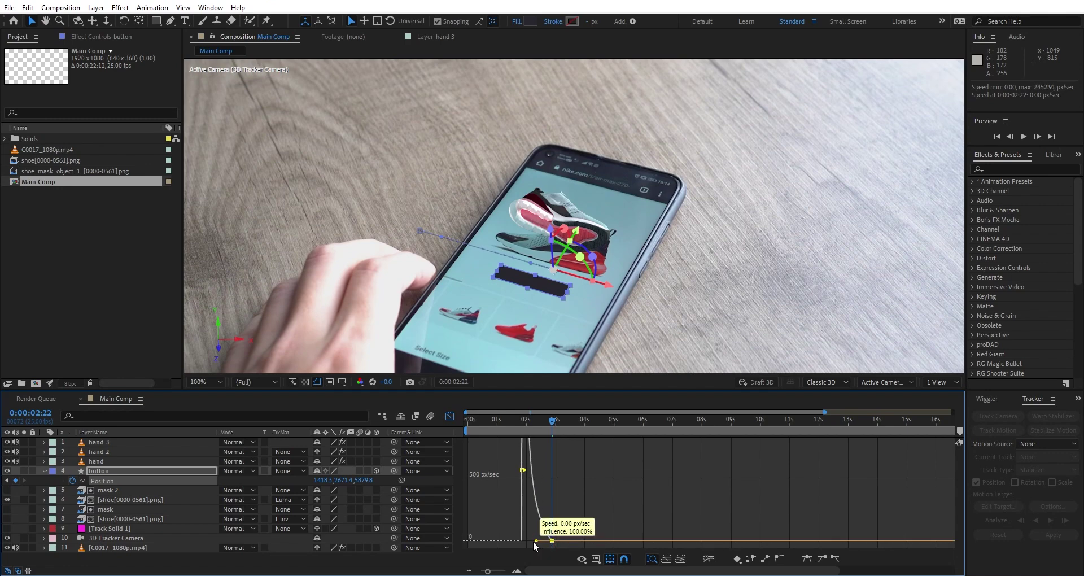
left_click(520, 420)
key("space")
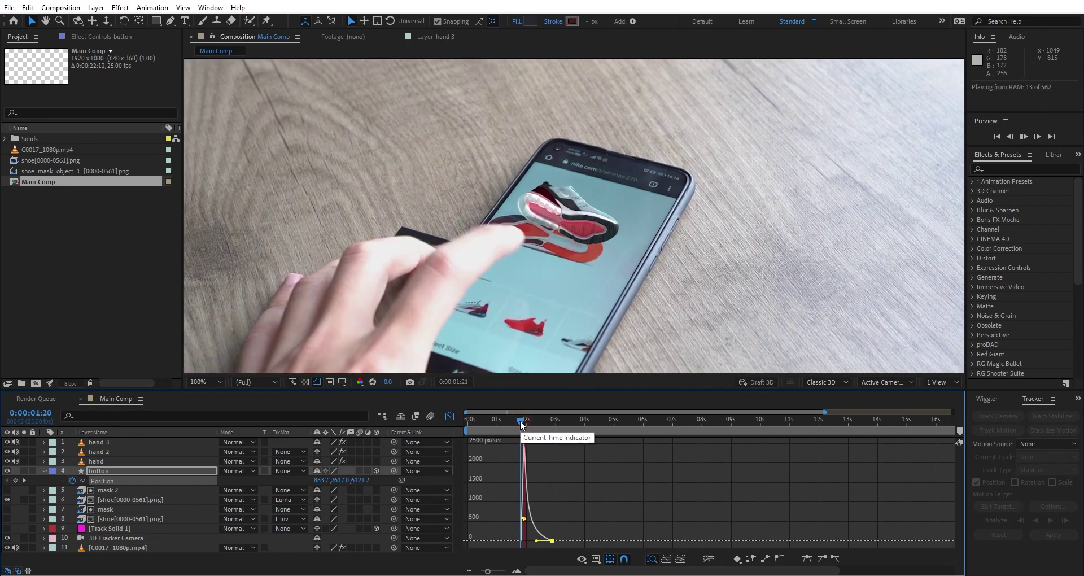
key("space")
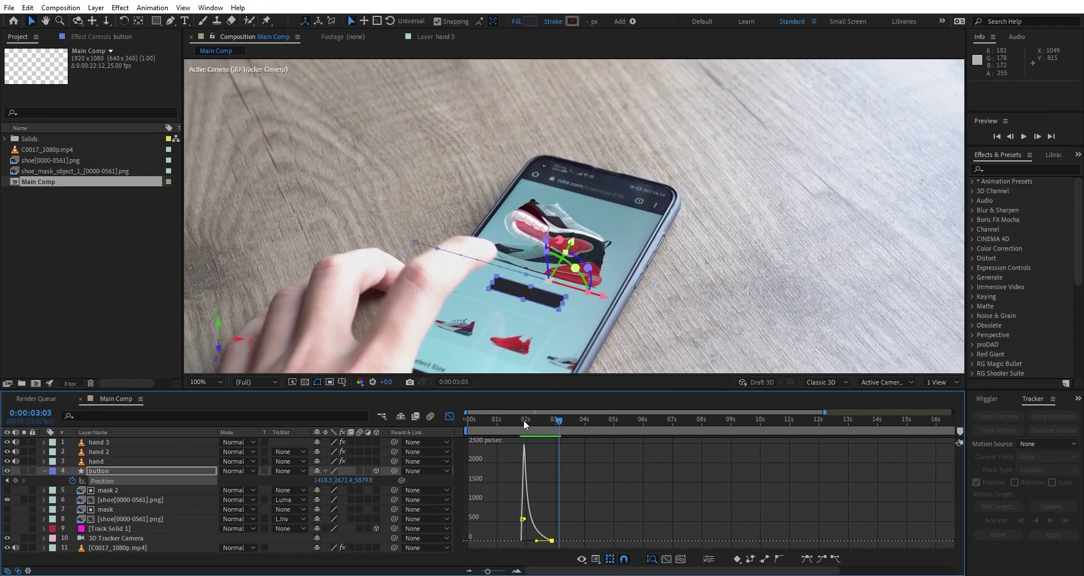
left_click(454, 416)
Return to 0:00:01:21, duplicate Track Solid 1, place the copy directly above the button layer, and rename it screen mask.
left_click_drag(549, 419, 528, 420)
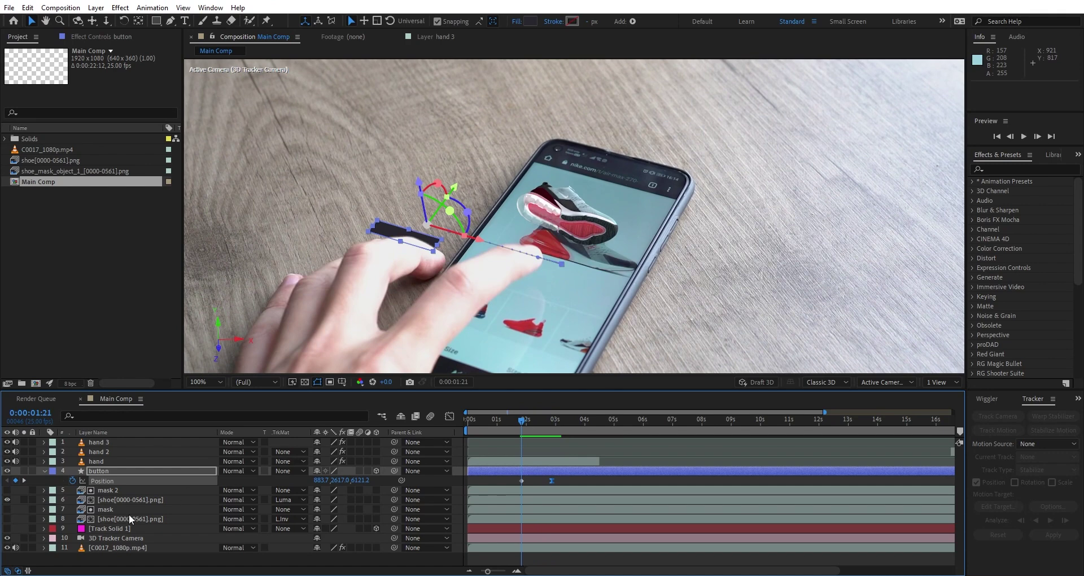
left_click(120, 529)
key("ctrl+d")
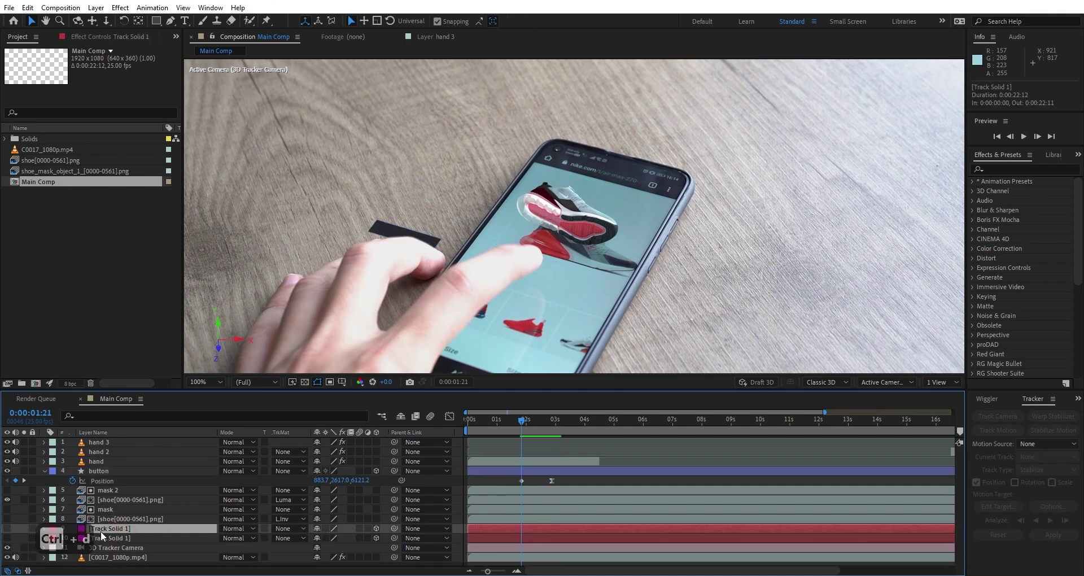
left_click_drag(118, 530, 124, 470)
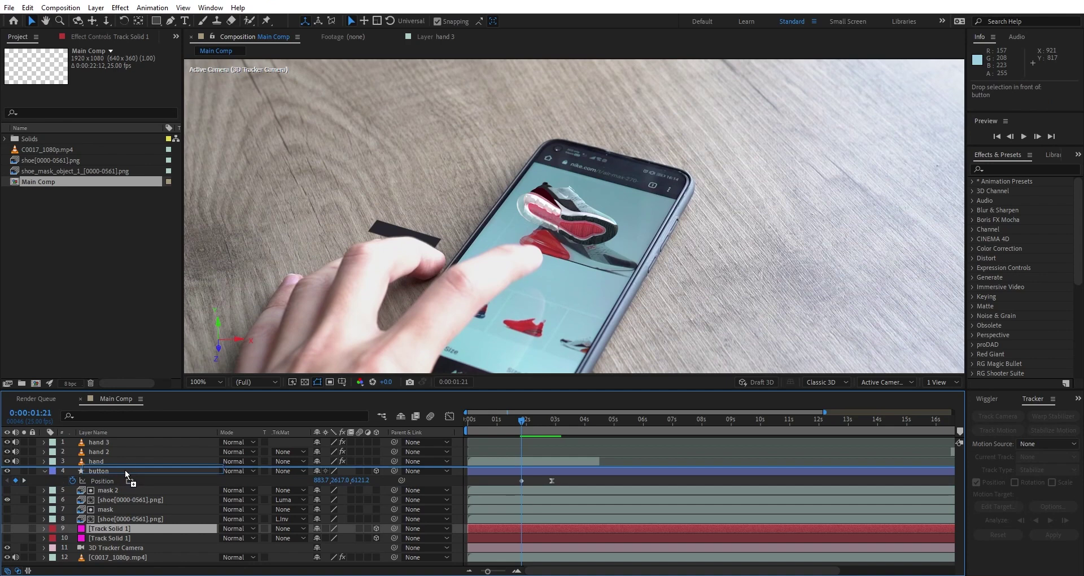
key("Return")
type("screen m")
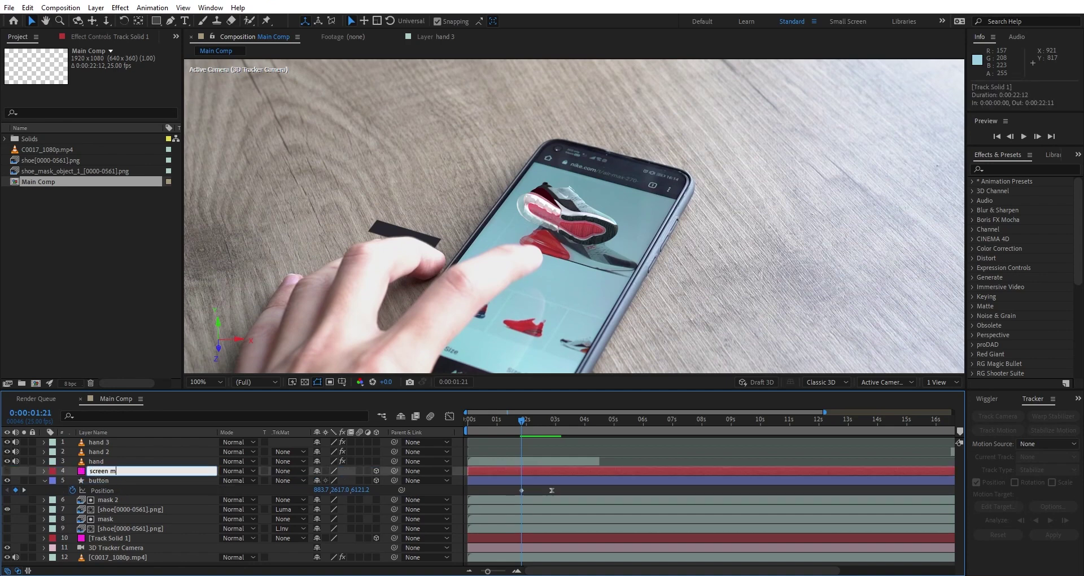
key("Return")
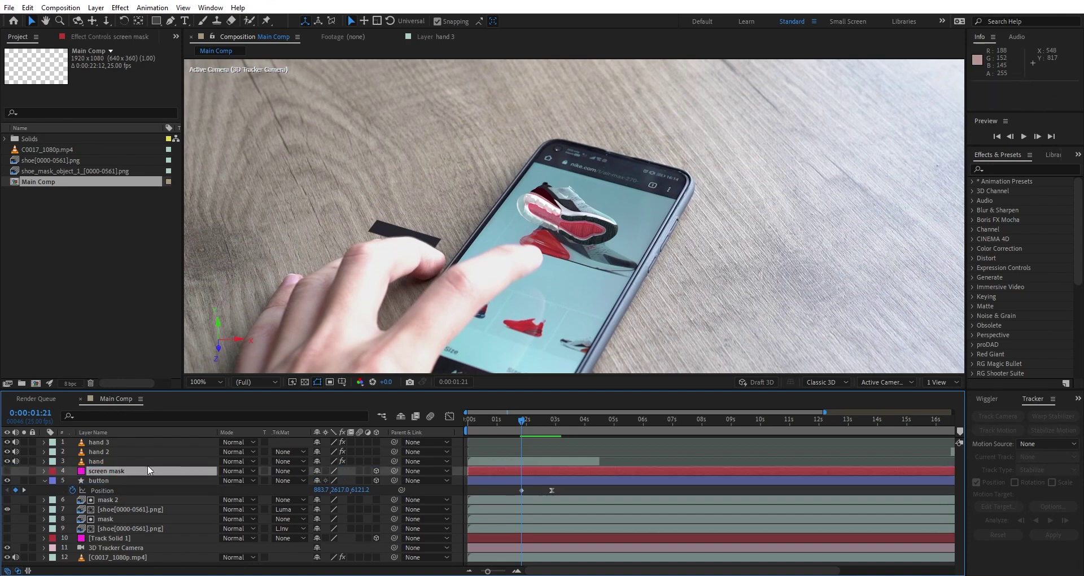
Show the screen mask solid temporarily to rotate it to an orientation of 287.1°, 2.0°, 27.0°, matching the phone, and hide it again.
left_click(6, 471)
left_click_drag(648, 238, 557, 225)
left_click(7, 470)
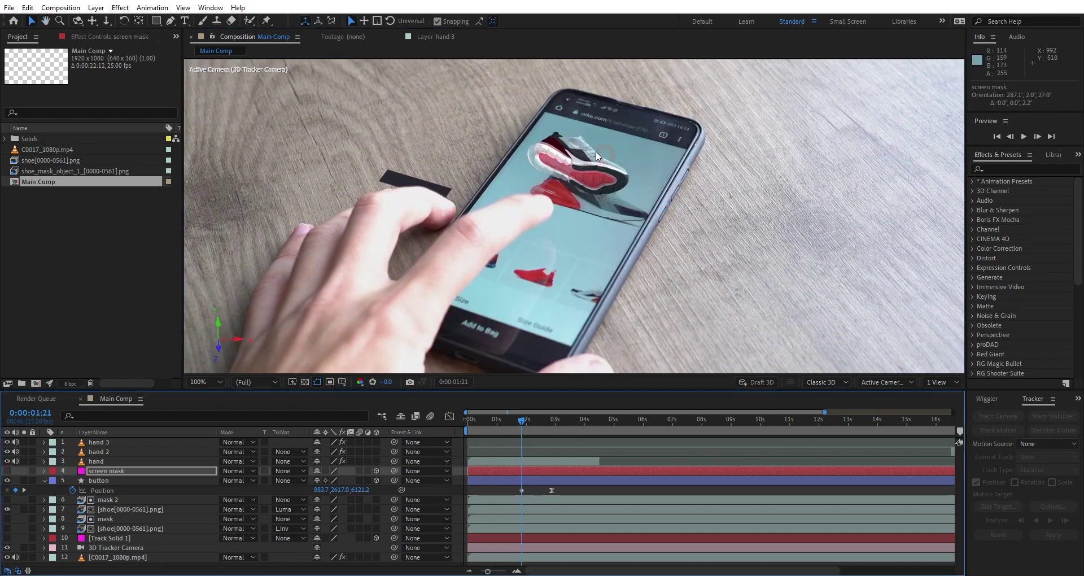
Draw a rounded rectangle mask on the screen mask layer around the phone's display and check its corners.
left_click_drag(158, 20, 174, 33)
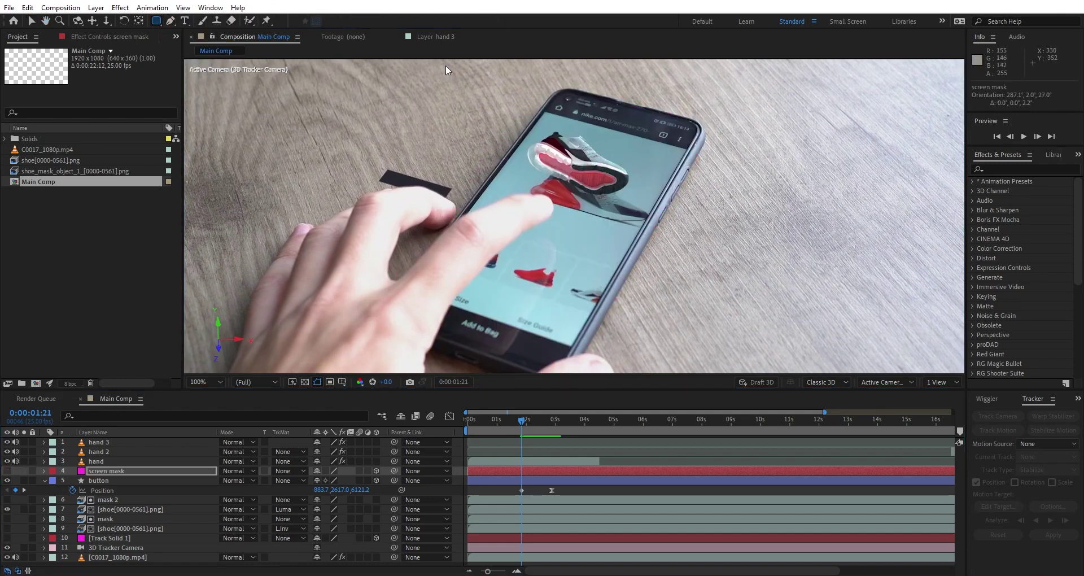
left_click_drag(563, 92, 498, 357)
key("v")
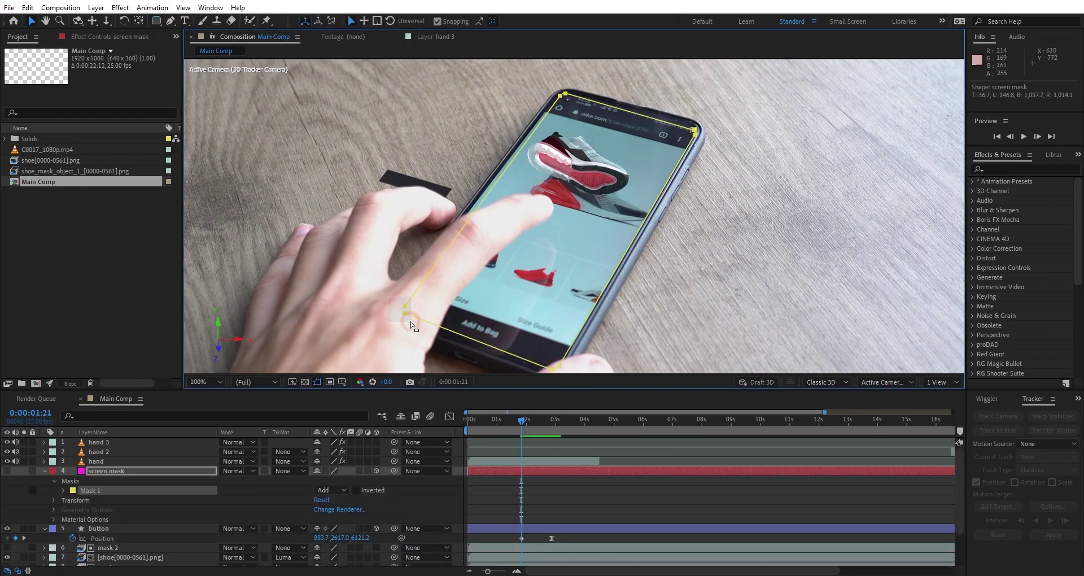
scroll(584, 130, "up", 2)
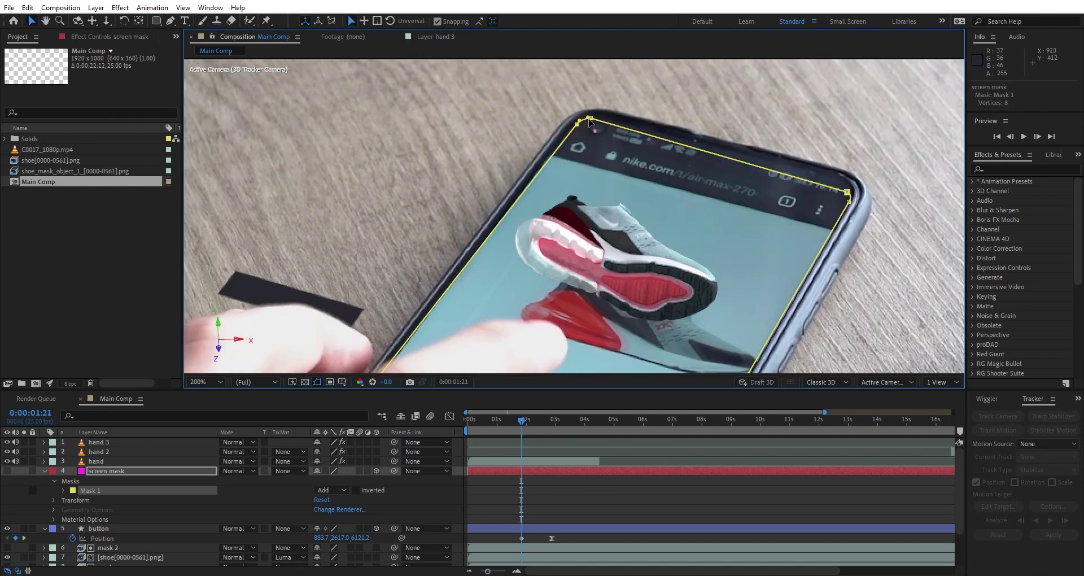
scroll(587, 126, "down", 2)
left_click(43, 472)
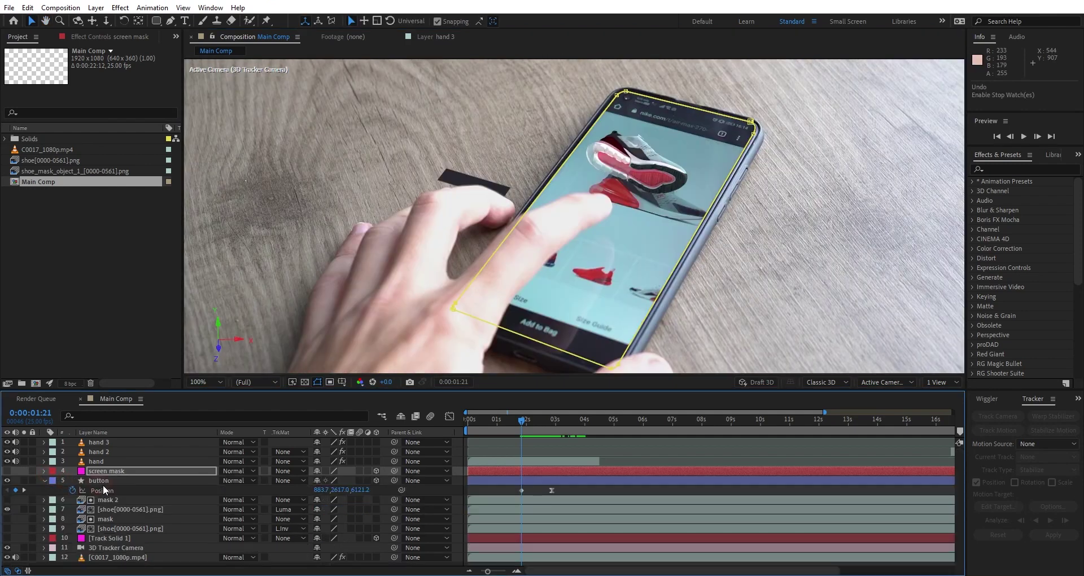
Set the button layer's track matte to Alpha Matte "screen mask" and check the slide-in up to 0:00:02:22.
left_click(109, 481)
left_click(293, 481)
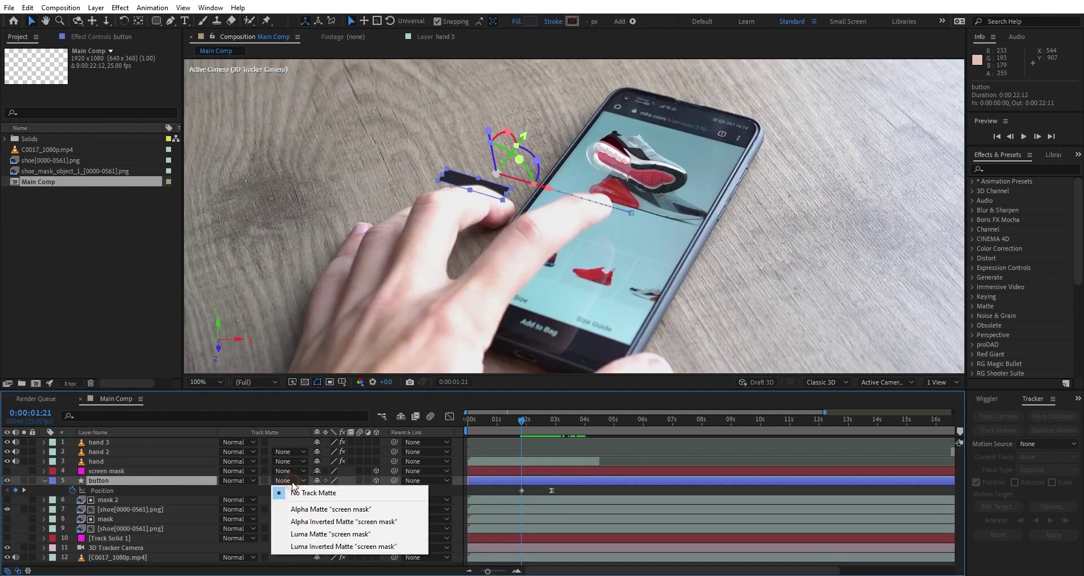
left_click(317, 509)
mouse_move(522, 421)
left_mouse_down()
mouse_move(533, 418)
mouse_move(524, 423)
left_mouse_up()
Add a text layer reading 360° directly above the screen mask layer and make it 3D.
left_click(113, 471)
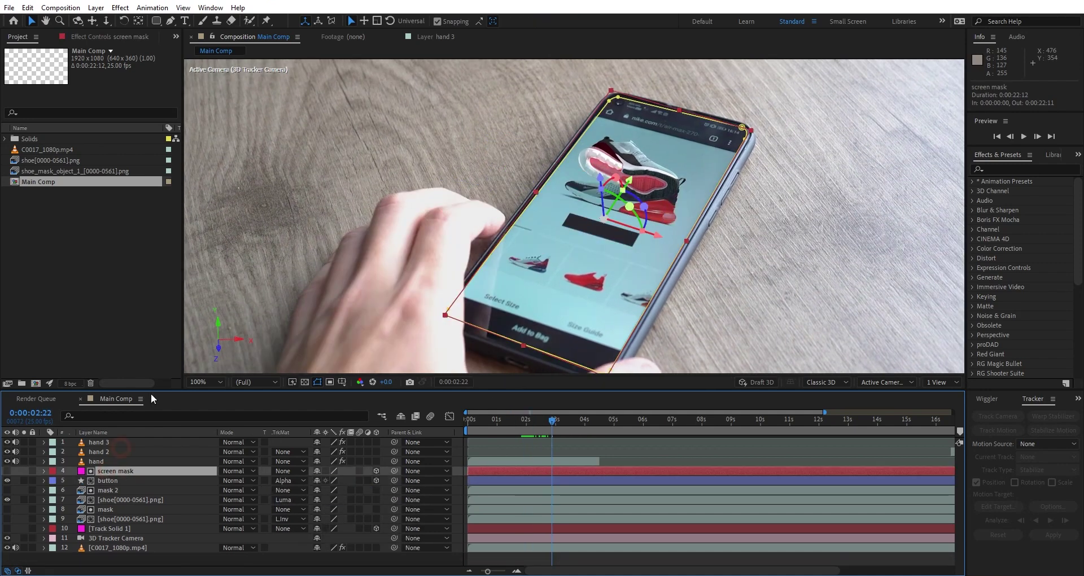
left_click(184, 20)
left_click(568, 251)
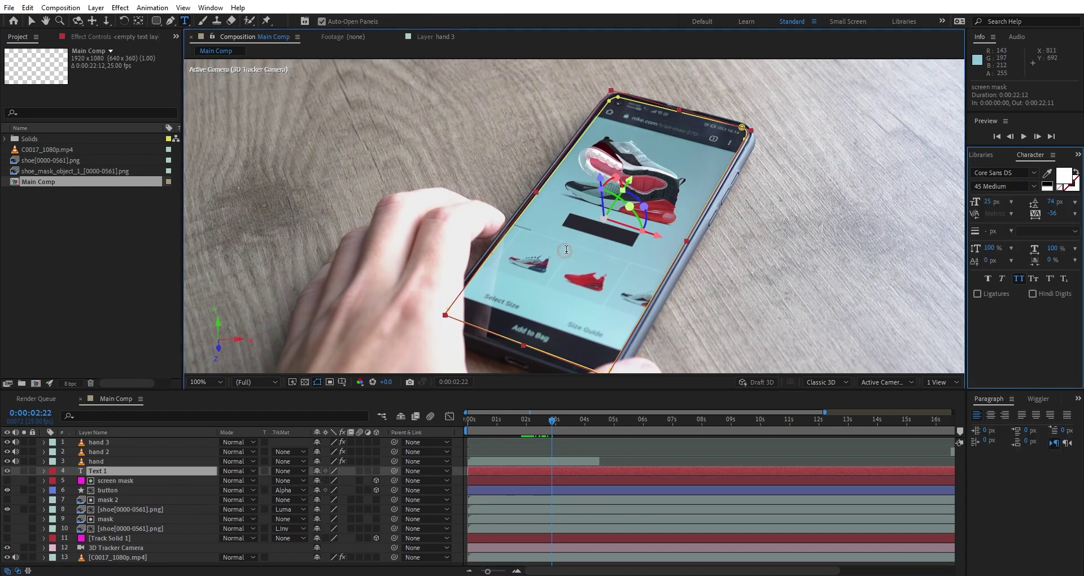
type("360°")
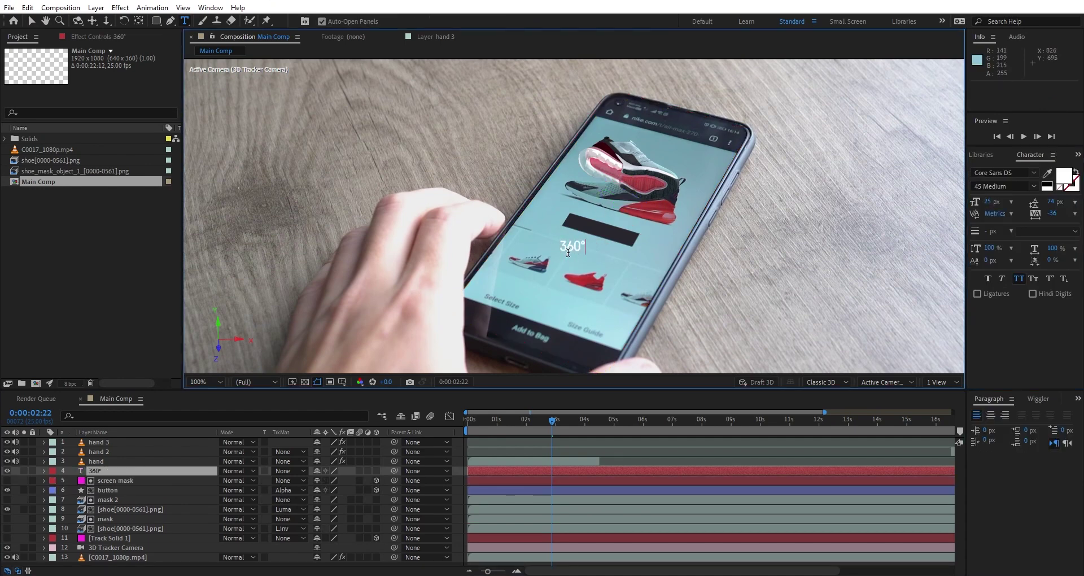
left_click(31, 20)
left_click(376, 471)
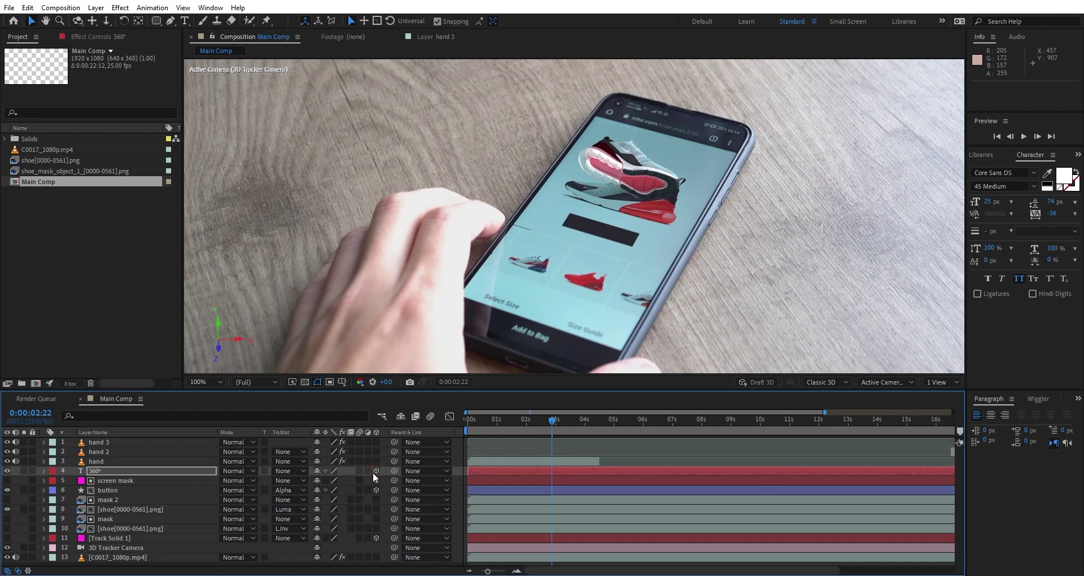
Copy the button layer's position keyframes and orientation and paste them onto the 360° text layer at 0:00:01:21.
left_click(117, 489)
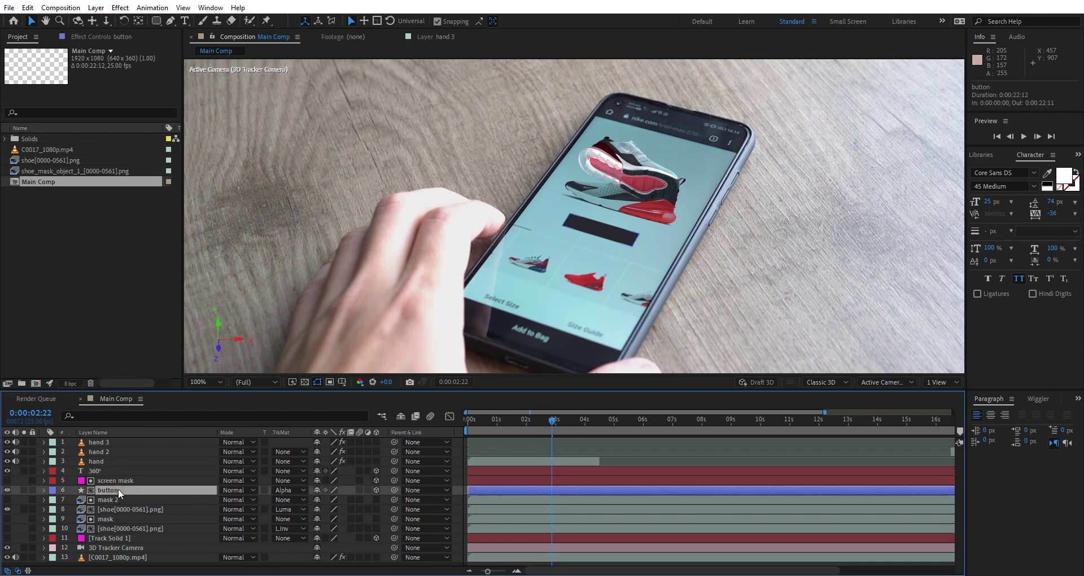
key("p")
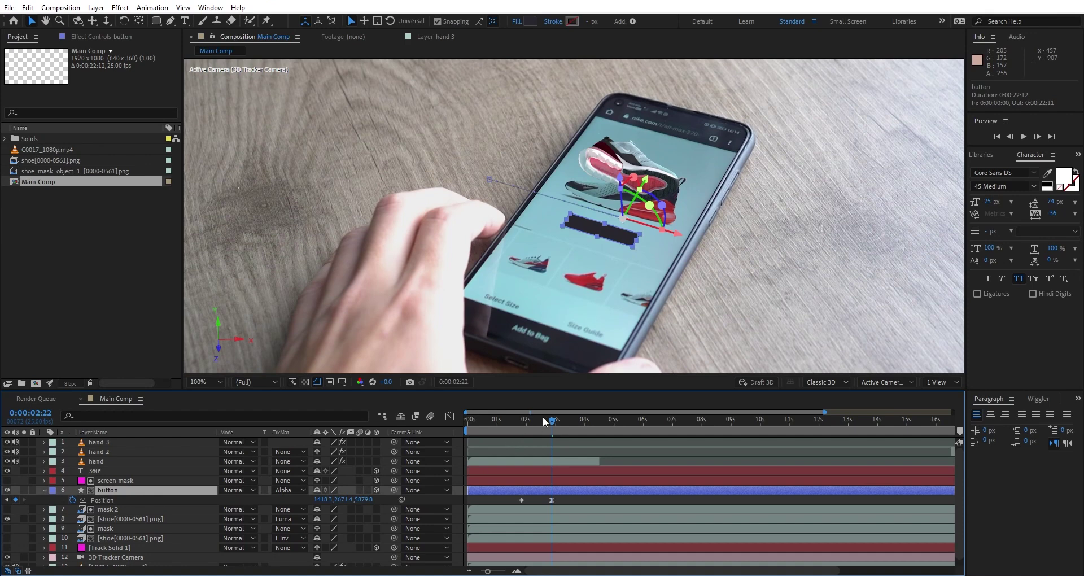
left_click_drag(542, 423, 529, 424)
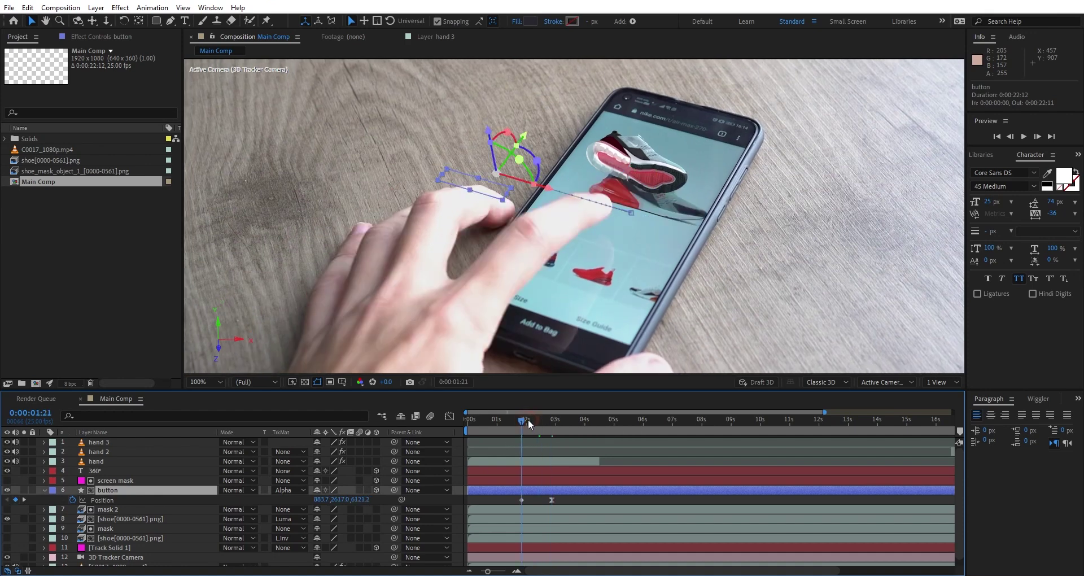
left_click(106, 501)
key("shift+r")
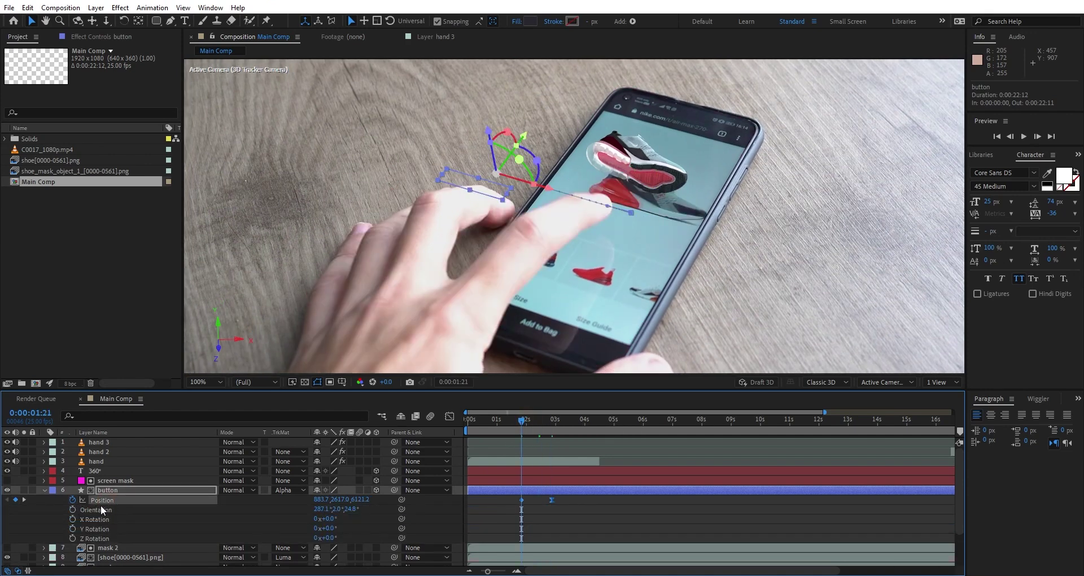
left_click(113, 510, "ctrl")
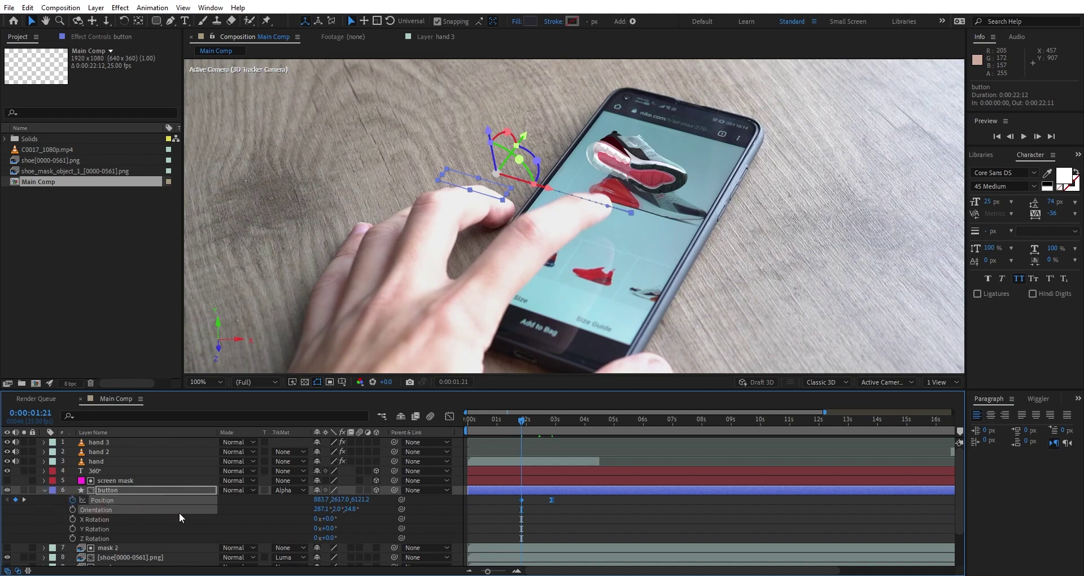
key("ctrl+c")
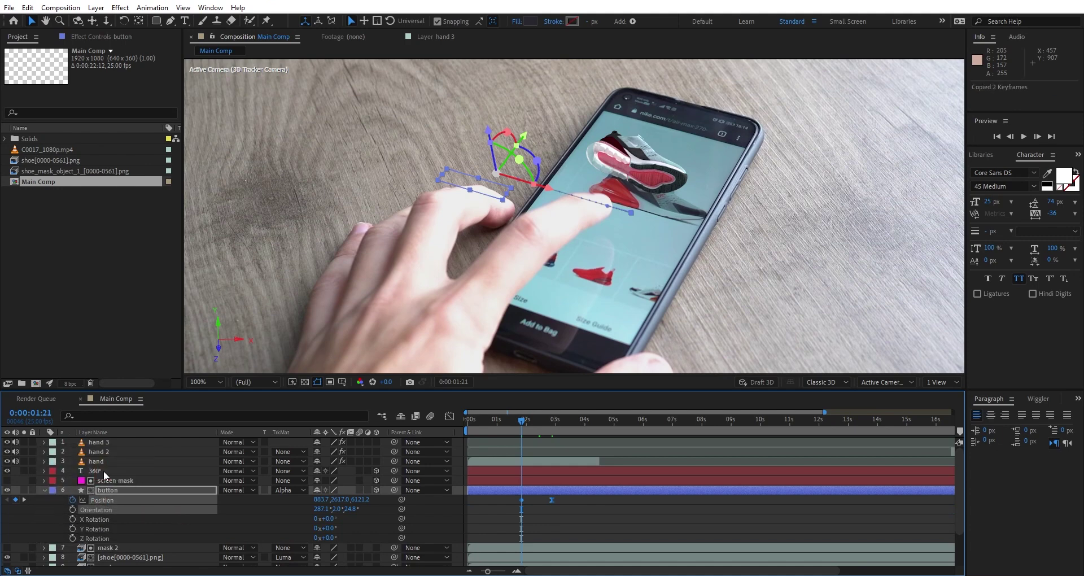
left_click(104, 470)
key("ctrl+v")
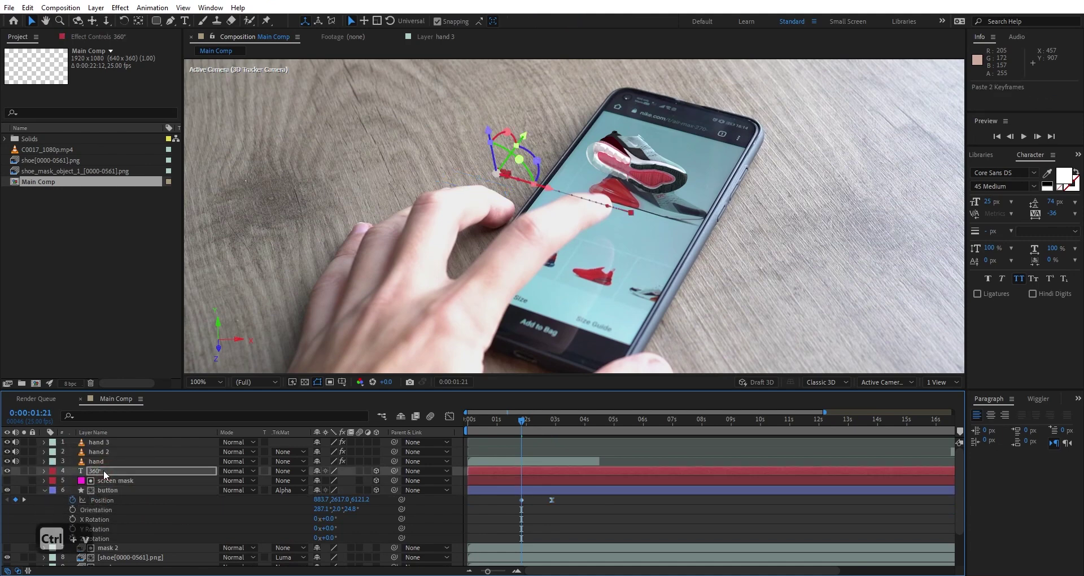
Set the 360° text to 34 px and centre it on the black button at 0:00:02:22, at position 1303.4, 2690.5, 5831.2.
left_click_drag(524, 425, 552, 423)
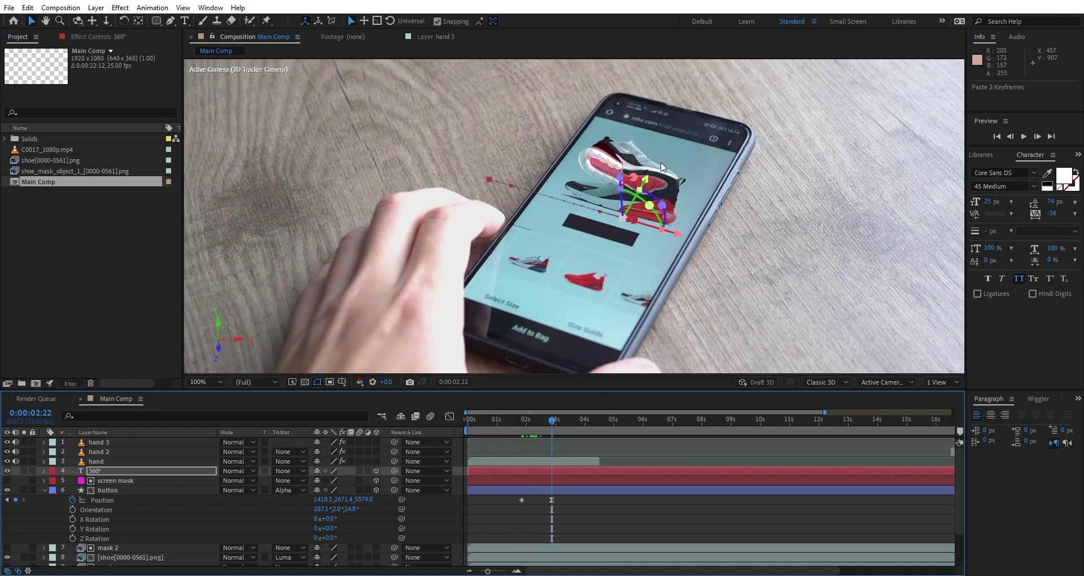
key("u")
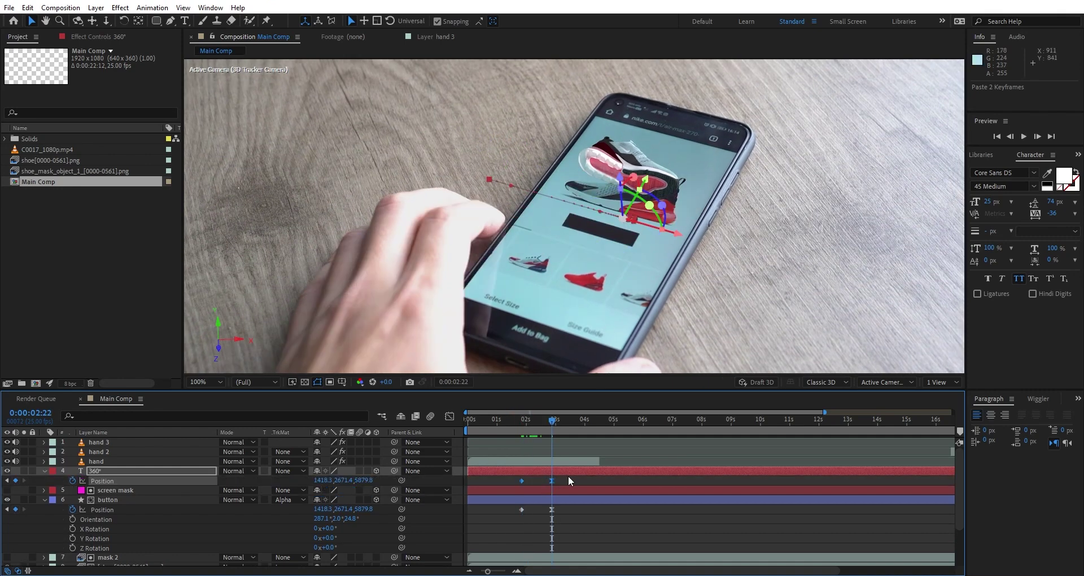
mouse_move(650, 189)
left_mouse_down()
mouse_move(640, 214)
mouse_move(658, 299)
mouse_move(647, 285)
mouse_move(644, 204)
left_mouse_up()
scroll(633, 226, "down", 1)
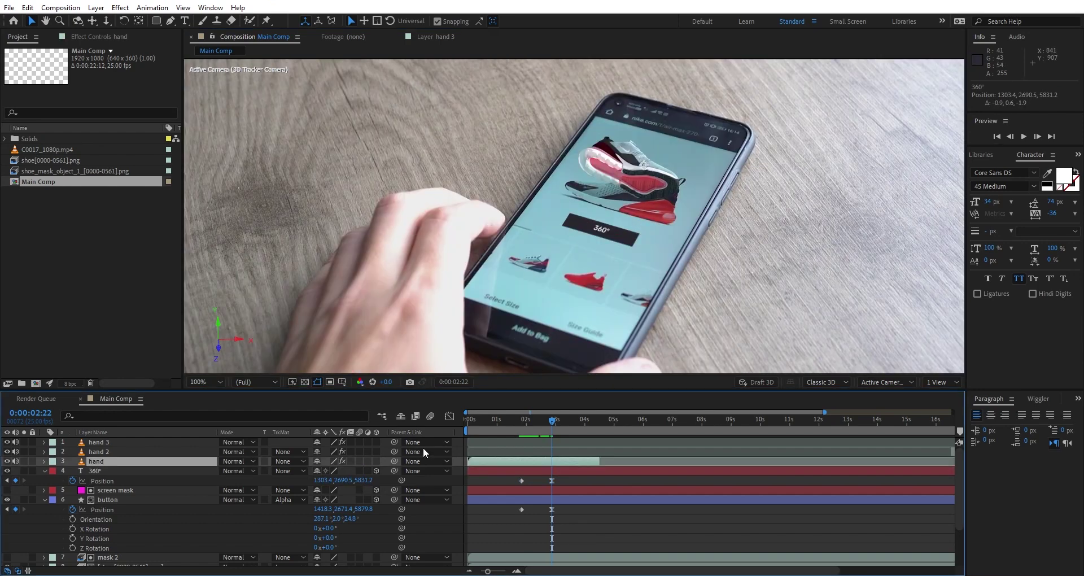
Duplicate the screen mask layer above the 360° text, set the text's track matte to Alpha Matte "screen mask 2" and preview the slide-in.
left_click(107, 490)
key("ctrl+d")
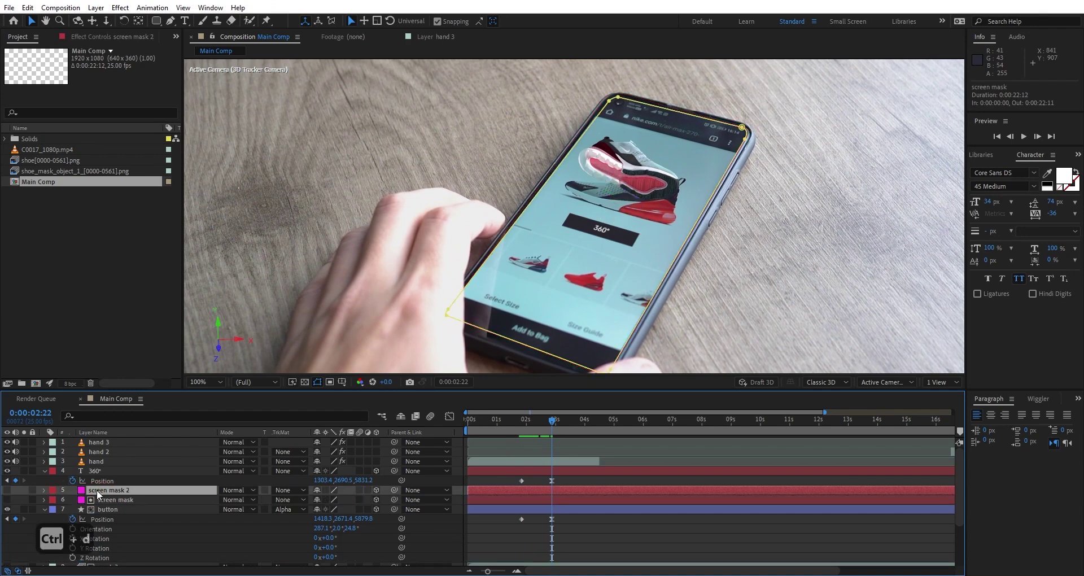
left_click_drag(103, 489, 110, 470)
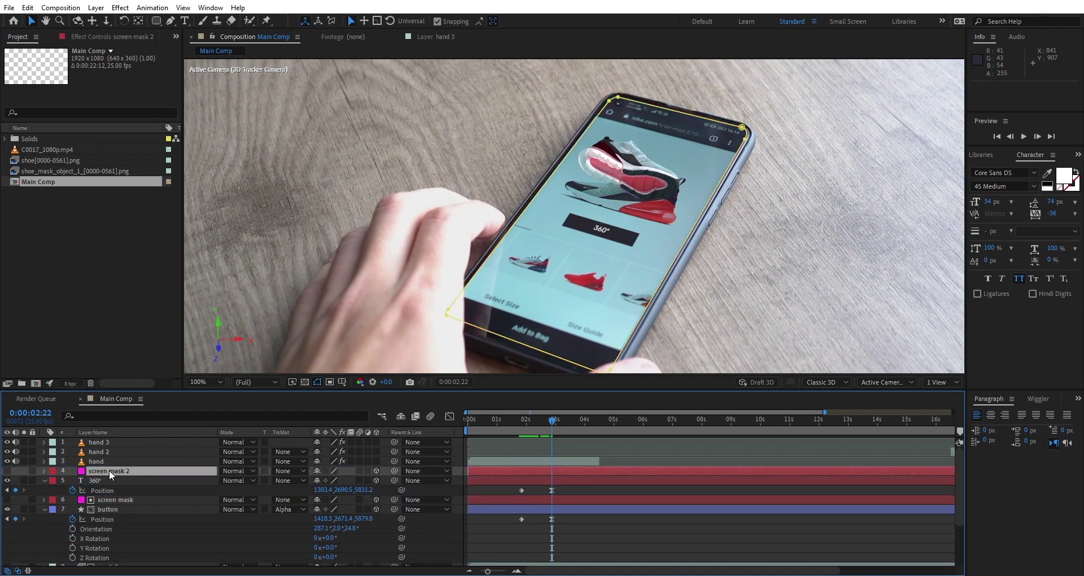
left_click(304, 481)
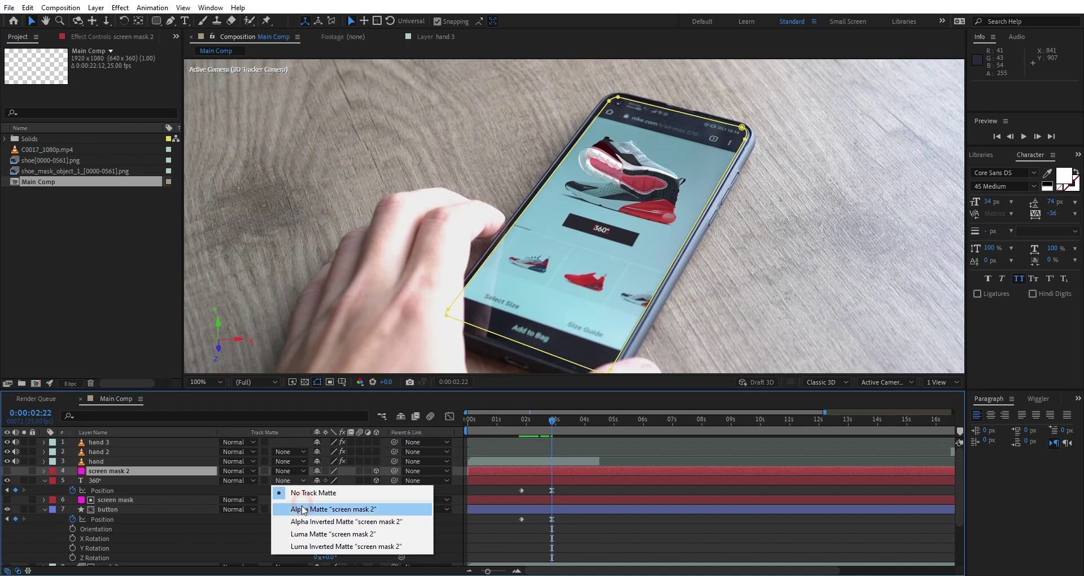
left_click(308, 508)
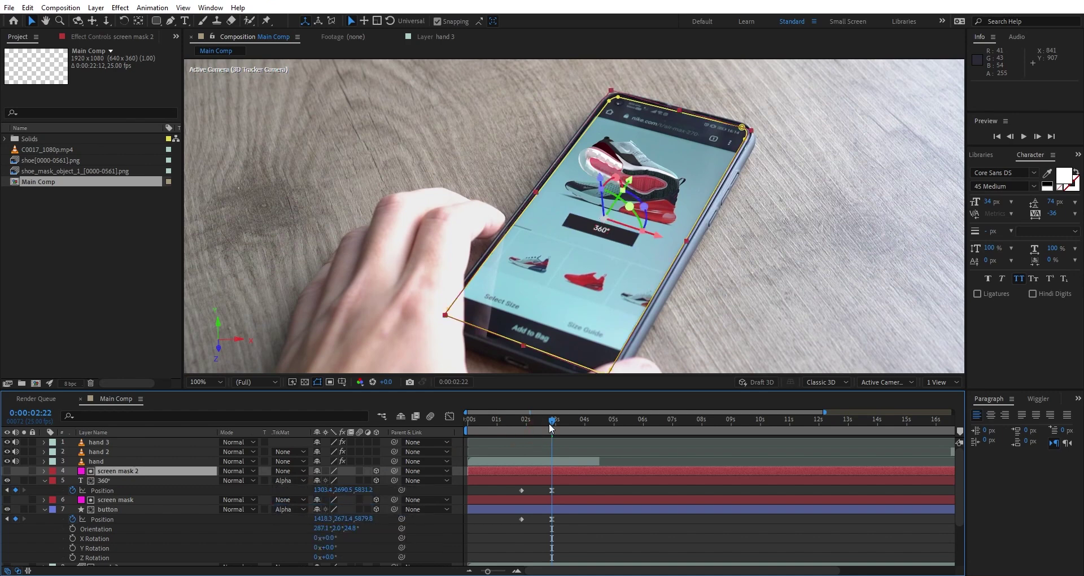
left_click_drag(549, 423, 511, 421)
key("space")
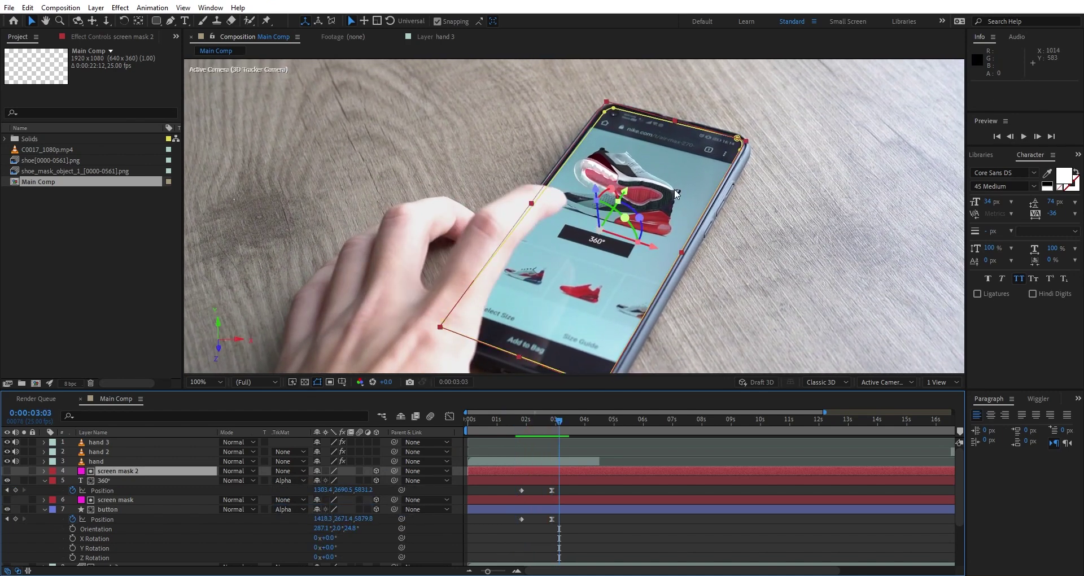
key("comma")
Collapse the layer properties, enable motion blur for the 360° and button layers and preview the slide-in from 0:00:01:19.
left_click(44, 509)
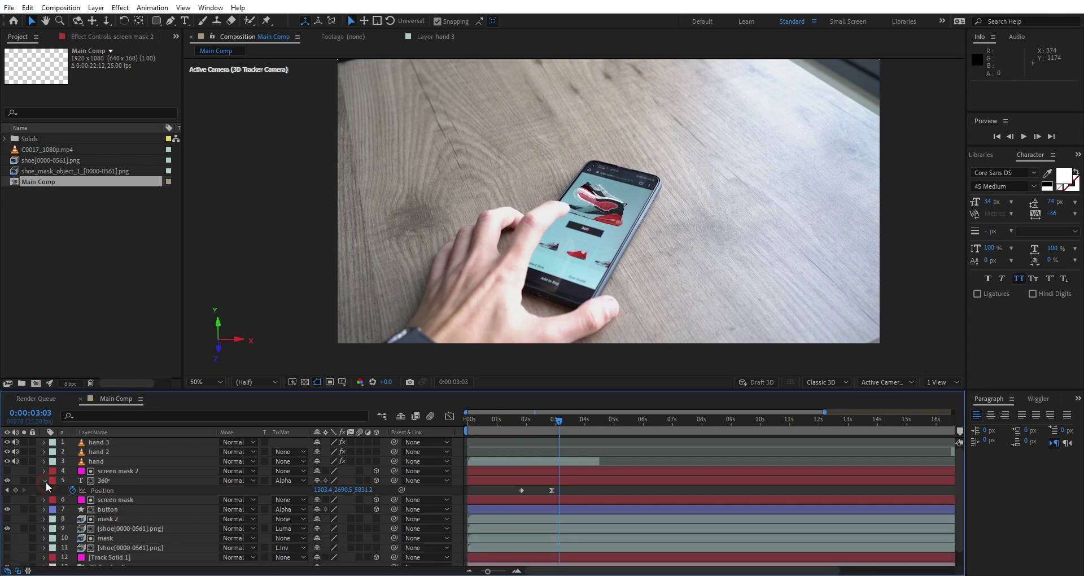
left_click(44, 481)
left_click(360, 480)
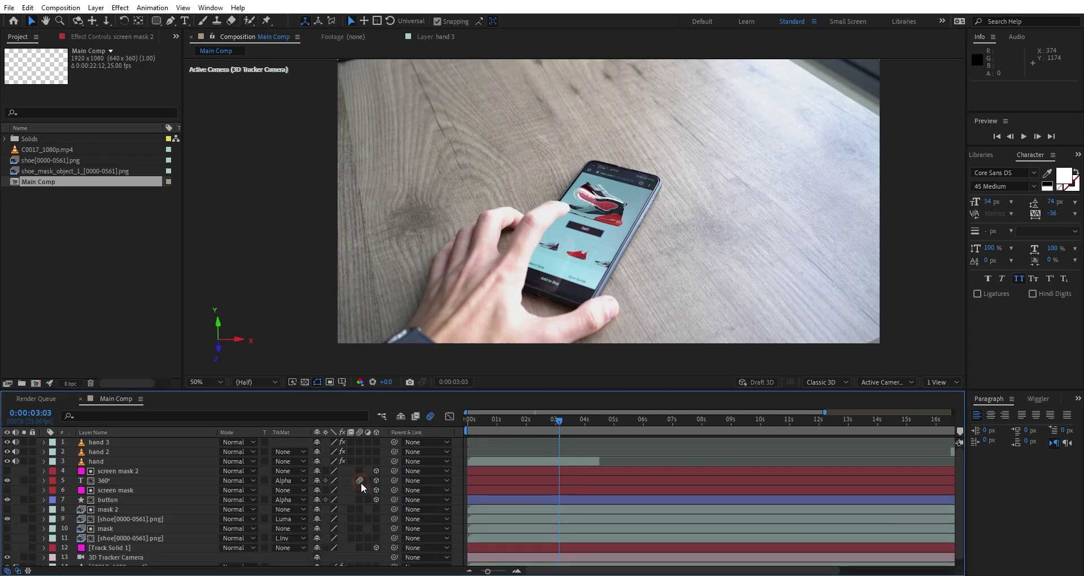
left_click(359, 500)
key("space")
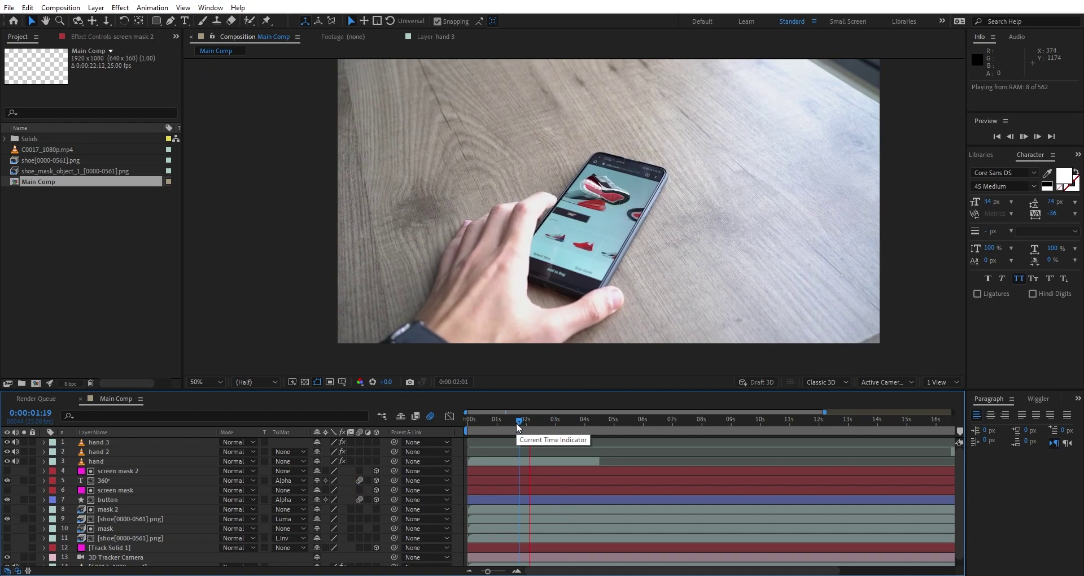
scroll(644, 174, "up", 4)
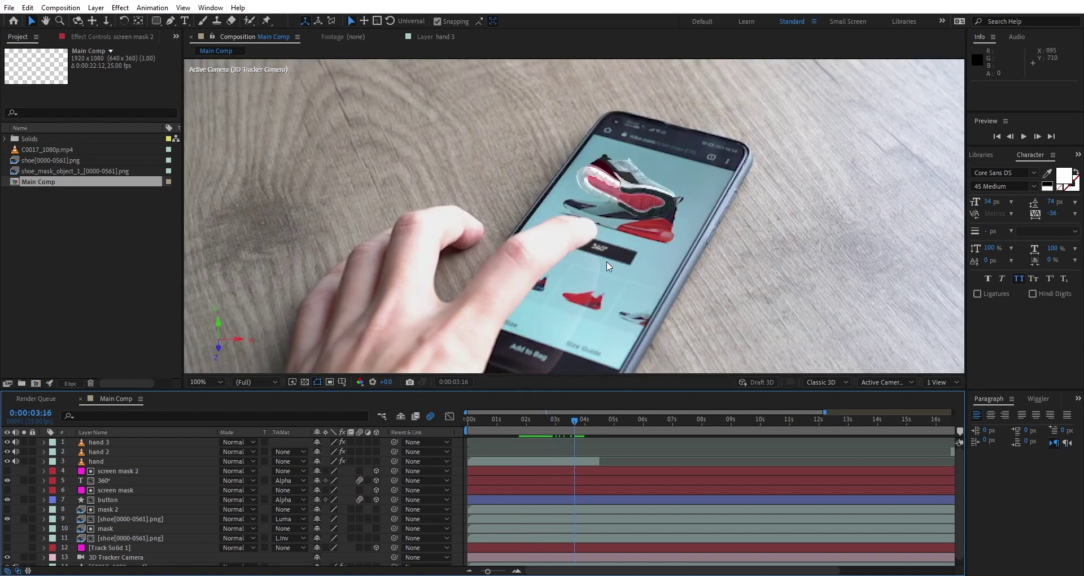
Keyframe the opacity of the 360° and button layers from 100% at 0:00:03:22 to 0% at 0:00:04:09 with easing, and preview the fade-out.
left_click_drag(574, 418, 583, 421)
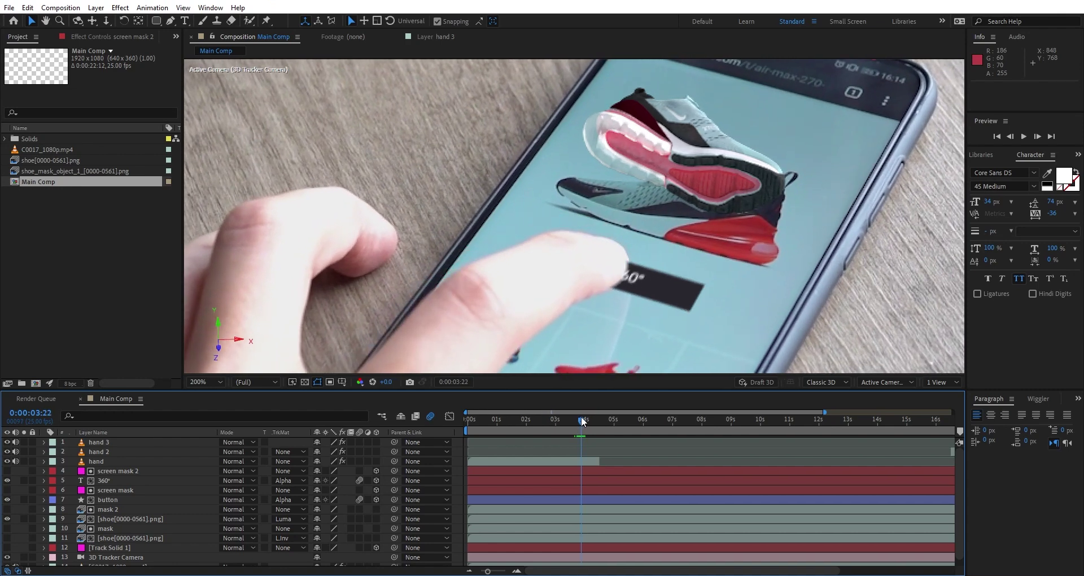
left_click(113, 482)
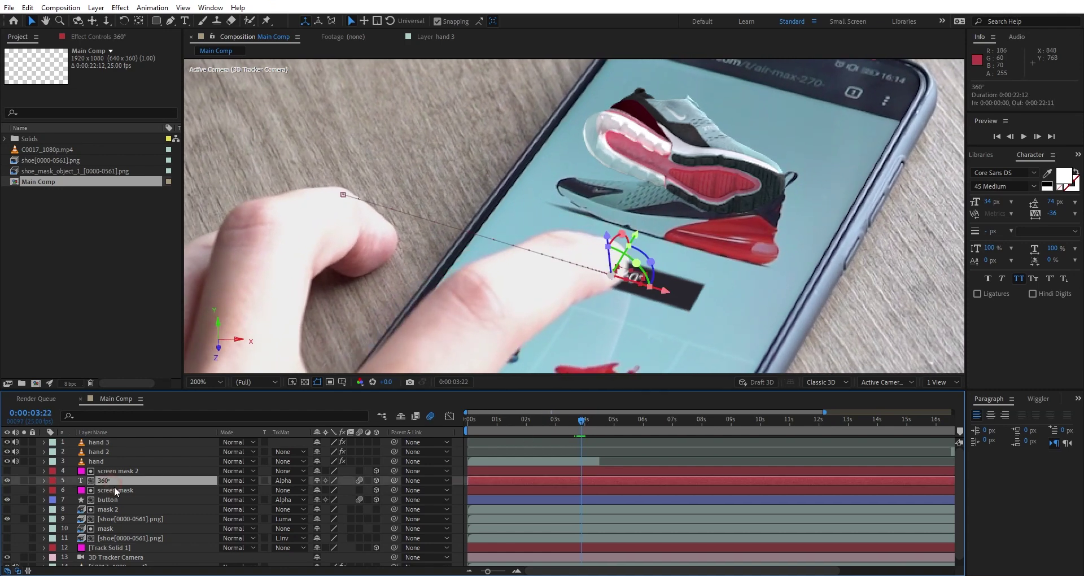
left_click(108, 499, "ctrl")
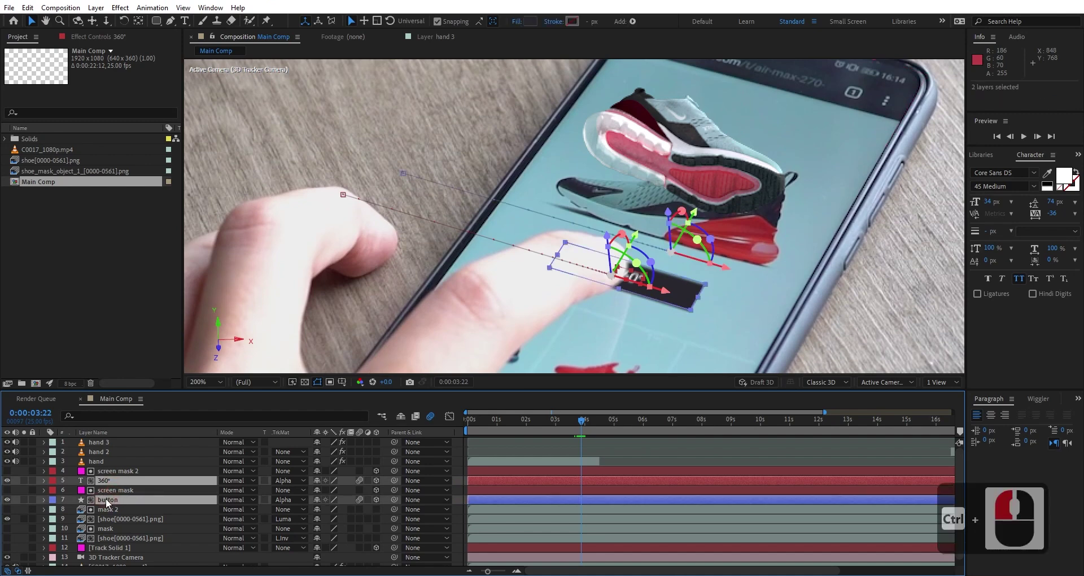
key("alt+shift+t")
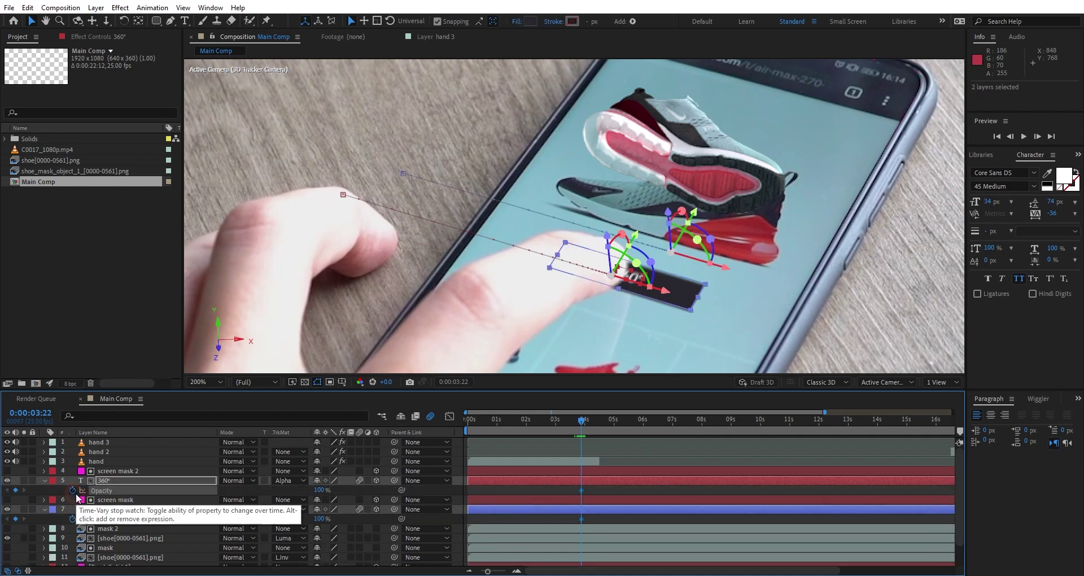
left_click_drag(583, 422, 596, 417)
key("comma")
left_click_drag(319, 491, 241, 491)
left_click_drag(604, 488, 568, 520)
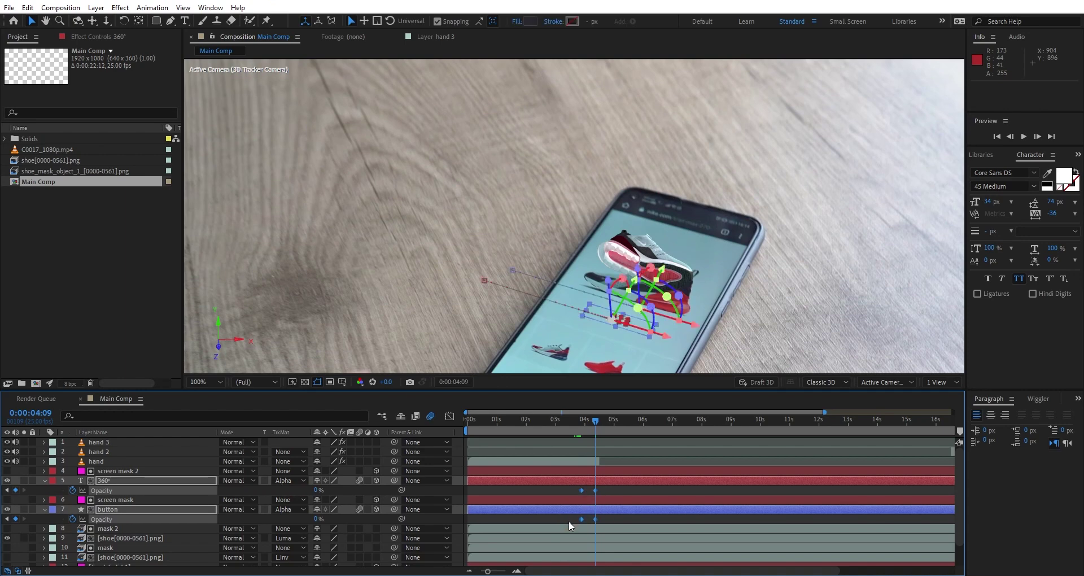
left_click(577, 421)
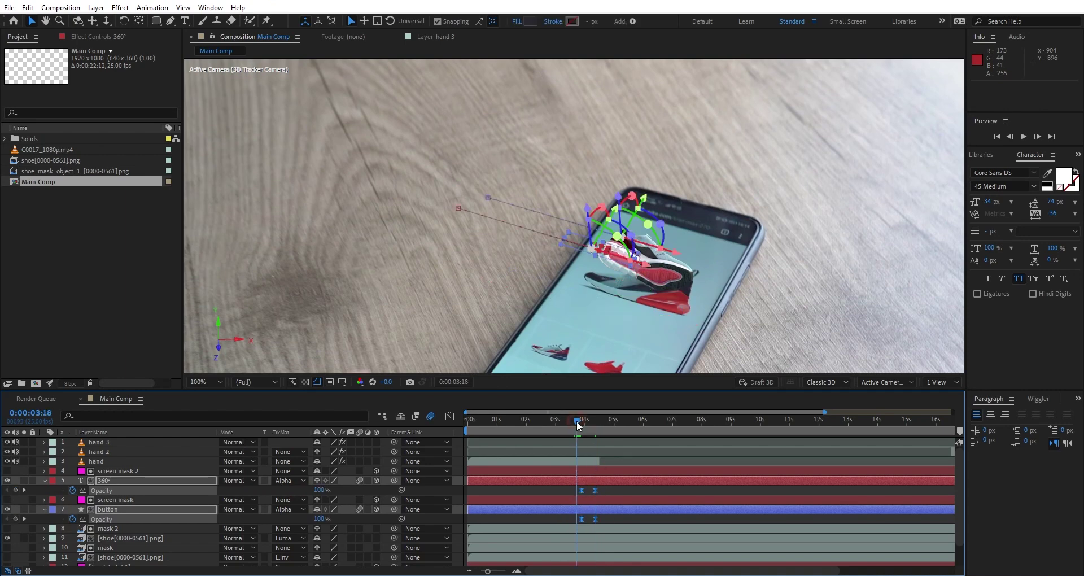
key("space")
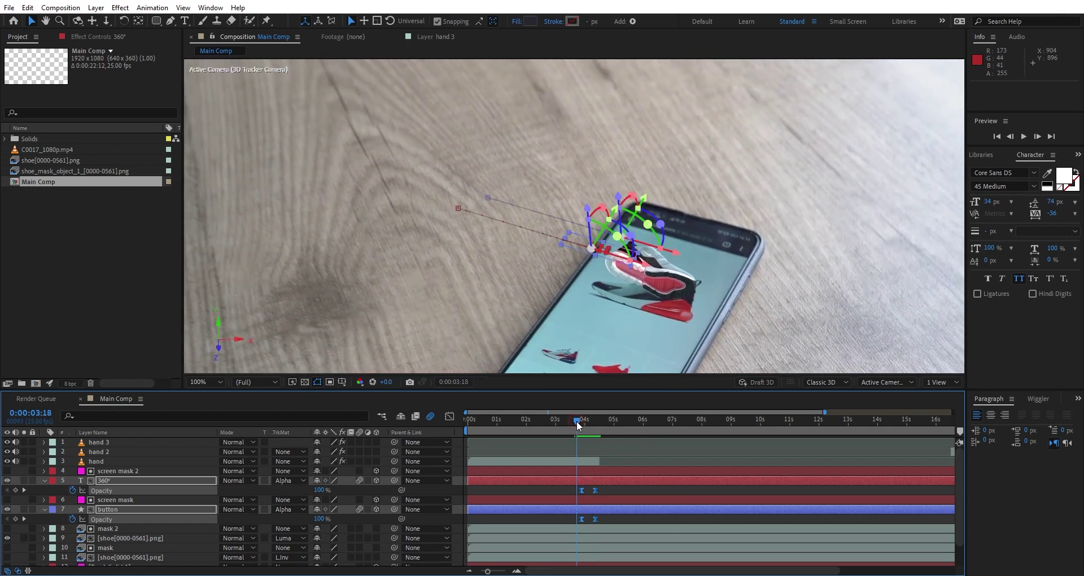
key("comma")
key("space")
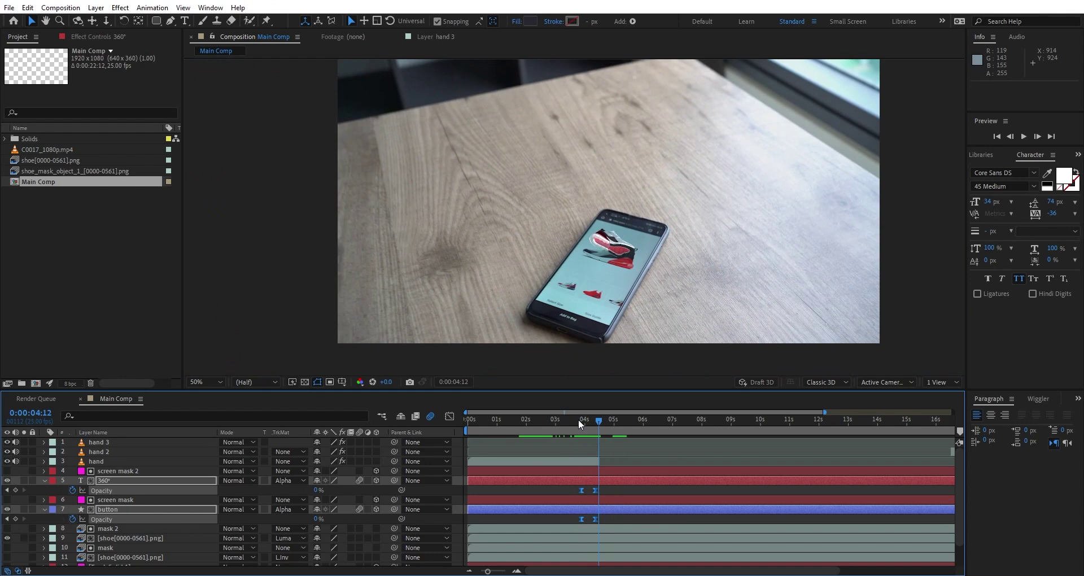
Apply the Gradient Wipe effect to the visible shoe[0000-0561].png layer with the time at 0:00:04:23.
left_click(615, 423)
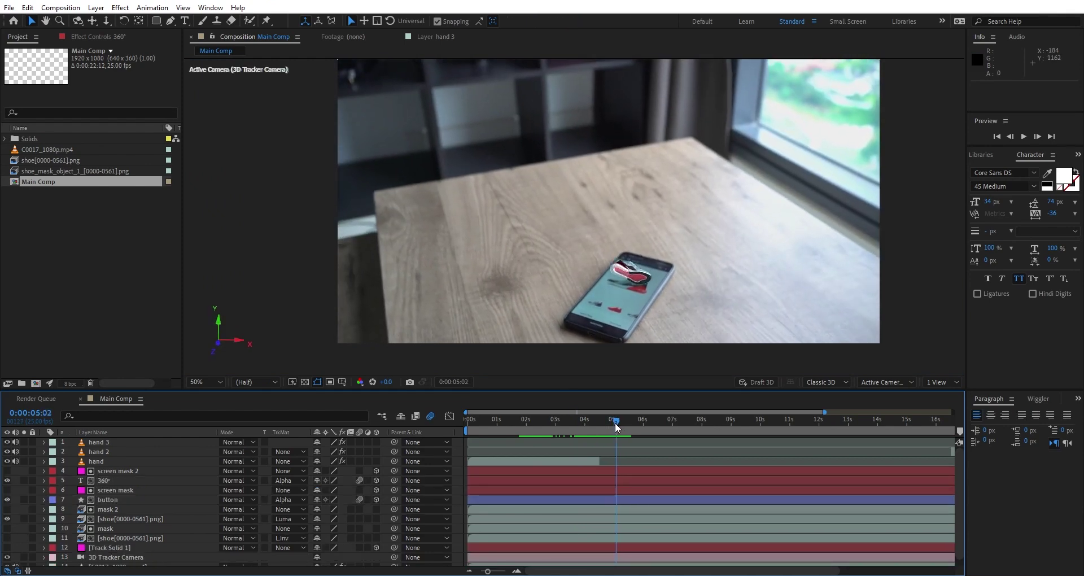
left_click_drag(615, 423, 613, 423)
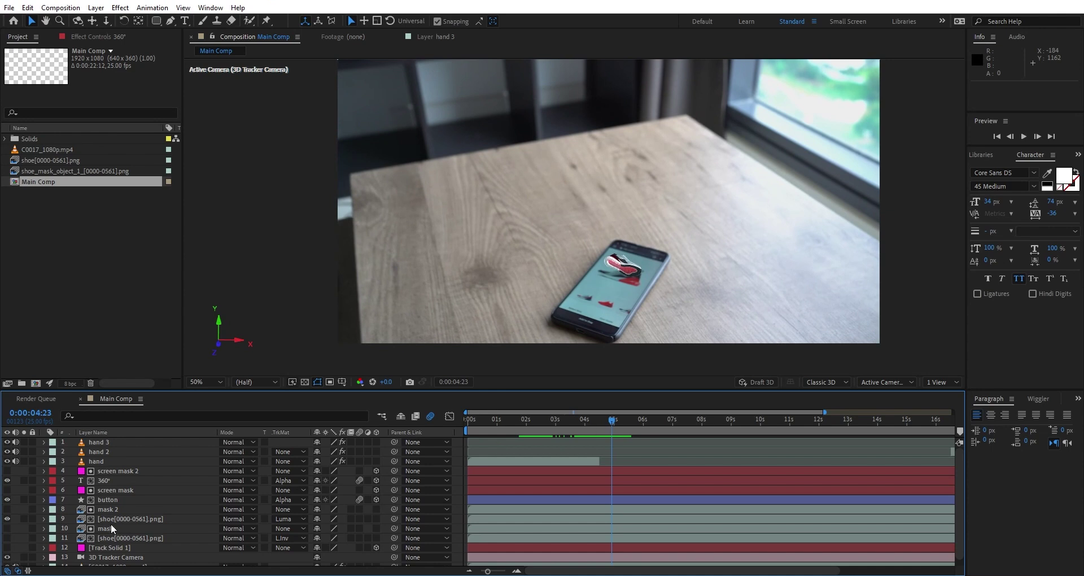
left_click(115, 519)
left_click(1078, 154)
left_click(1048, 169)
type("gradie")
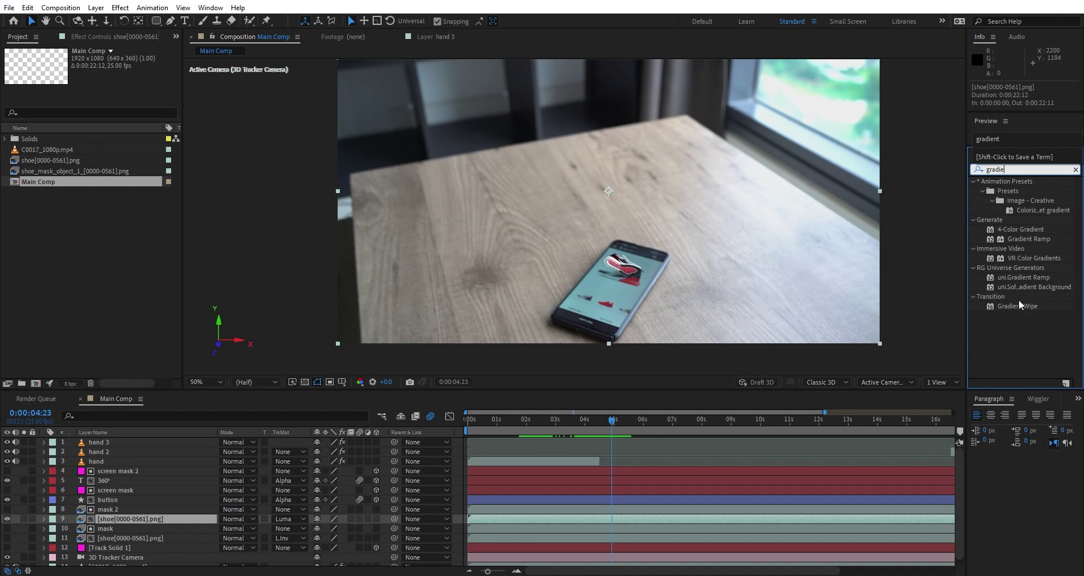
double_click(1019, 305)
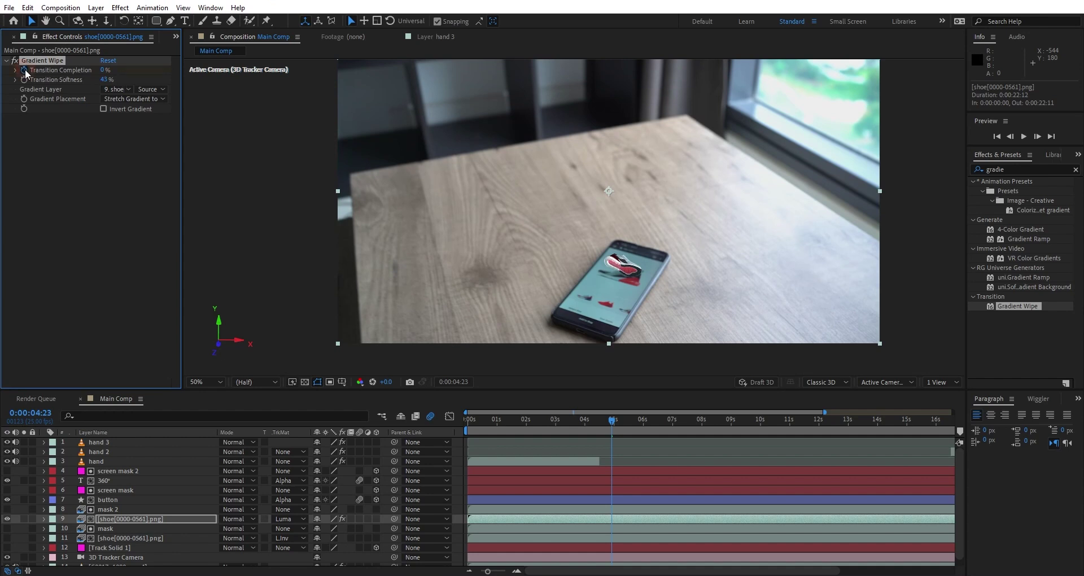
Animate the shoe's Gradient Wipe Transition Completion from 100% at 0:00:04:23 to 0% shortly after 0:00:05:00, then preview the reveal.
left_click_drag(107, 70, 149, 66)
left_click(620, 421)
left_click_drag(621, 421, 632, 420)
left_click_drag(105, 70, 57, 70)
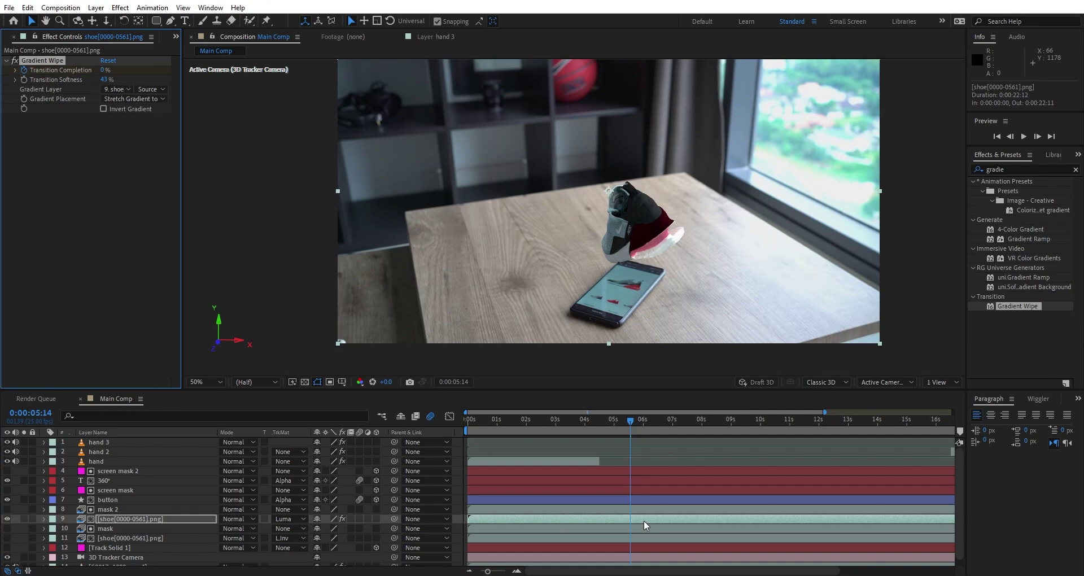
key("space")
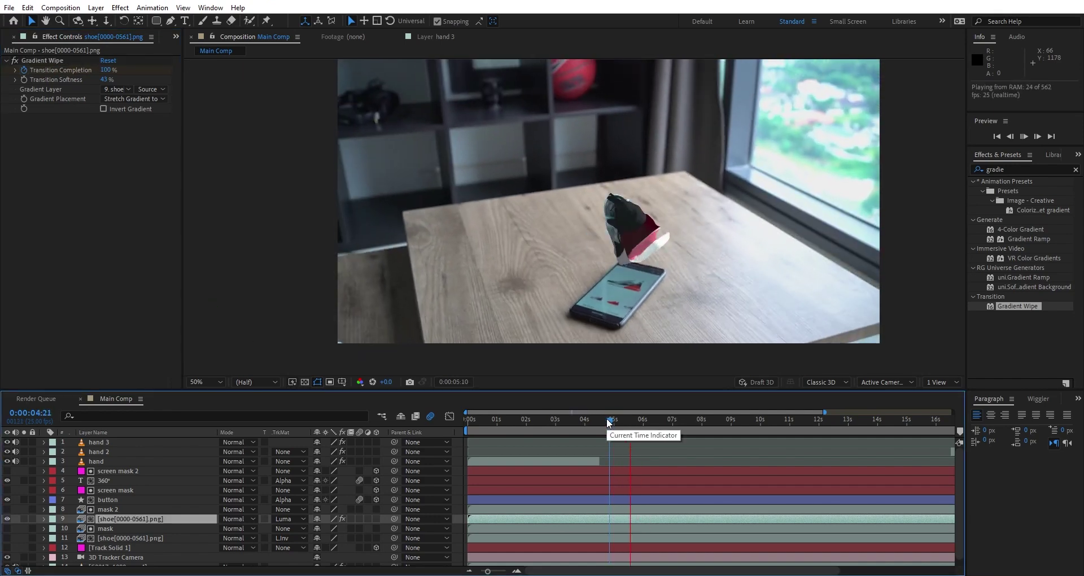
key("u")
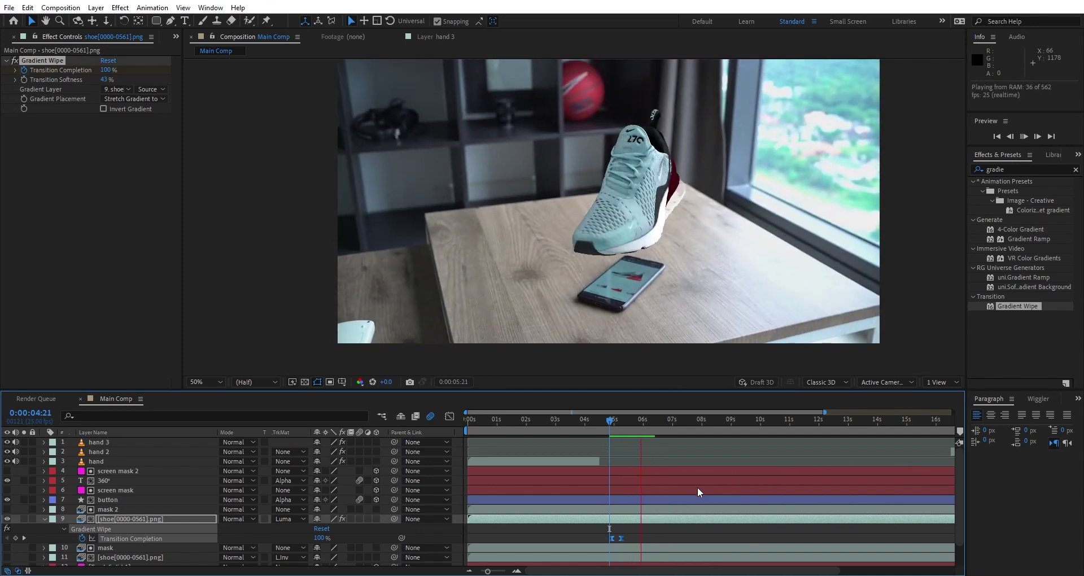
key("space")
key("u")
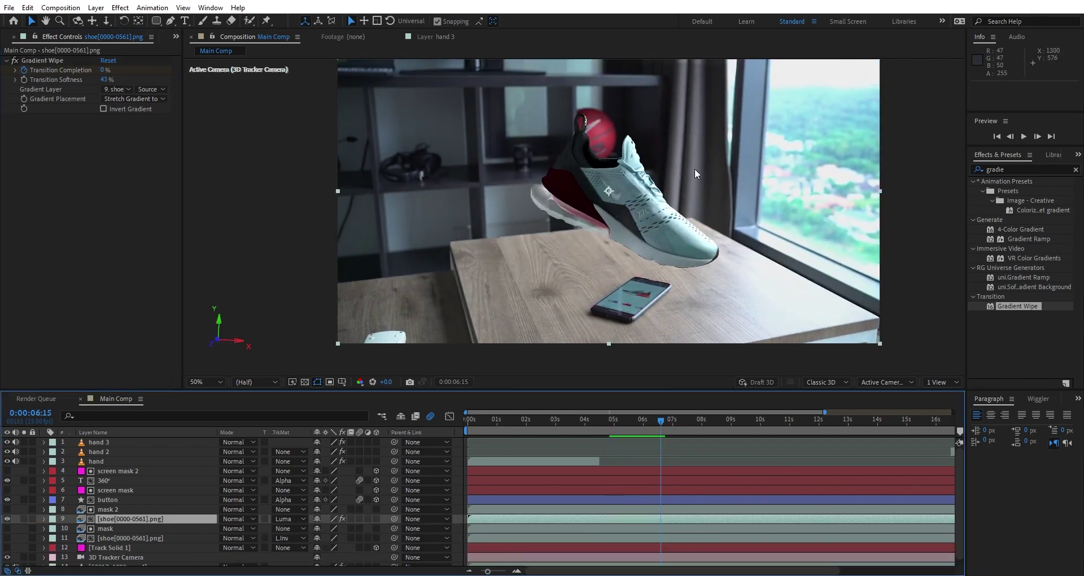
Apply the uni.Holomatrix II effect to the visible shoe layer and open its preset chooser.
scroll(663, 177, "up", 3)
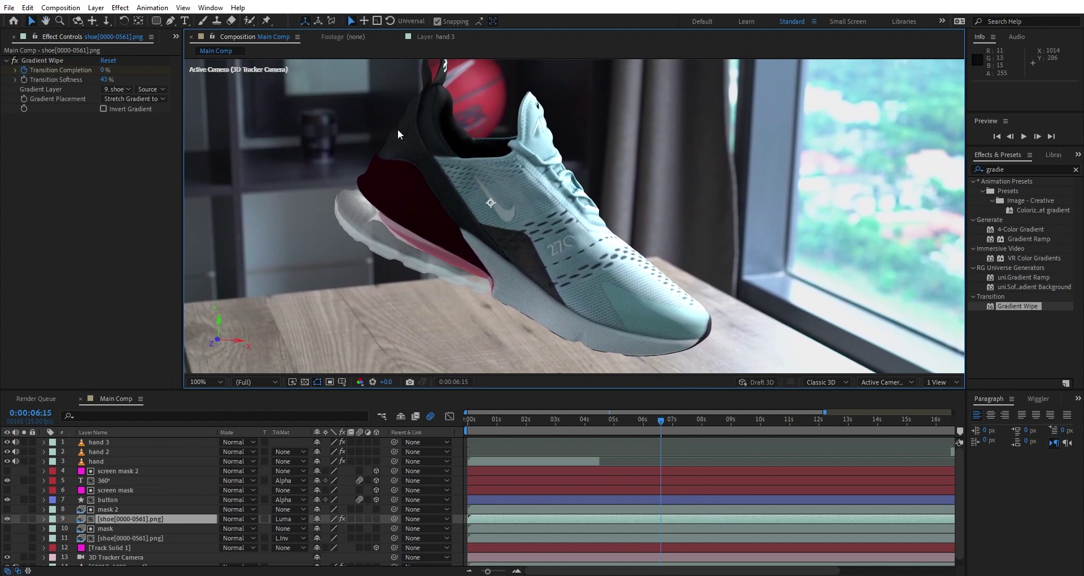
left_click(1009, 167)
type("holo")
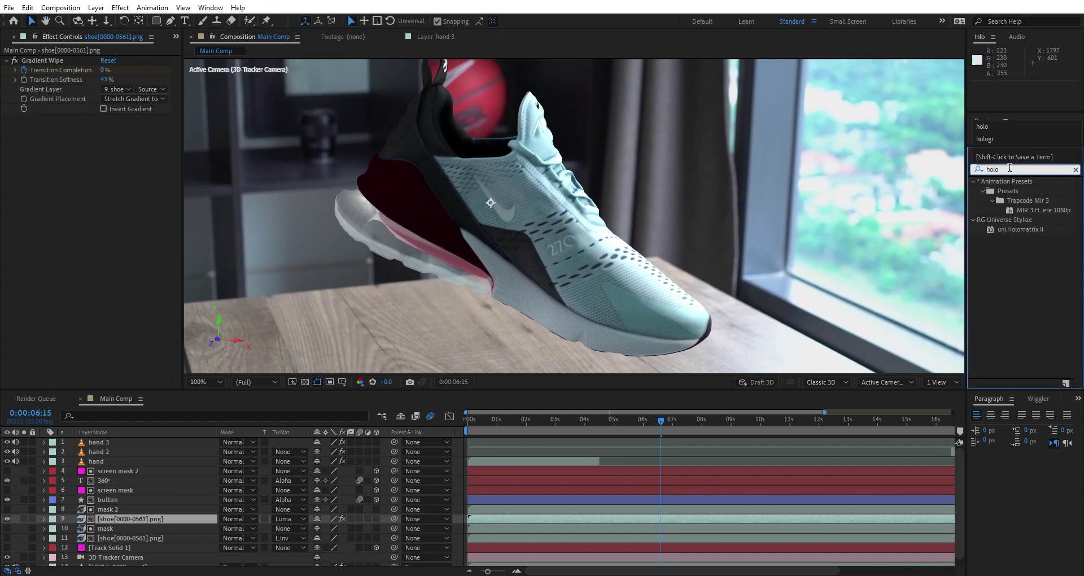
double_click(1020, 230)
left_click(125, 180)
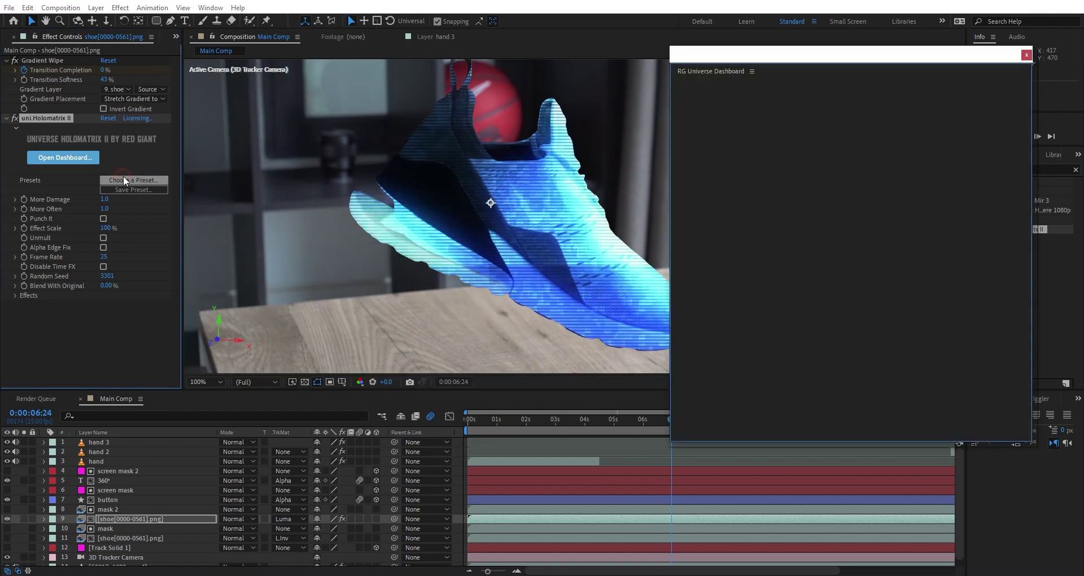
Try the Ghostly and Dots Hi-Rez hologram presets on the shoe, and delete the uni.Holomatrix II effect.
left_click(923, 291)
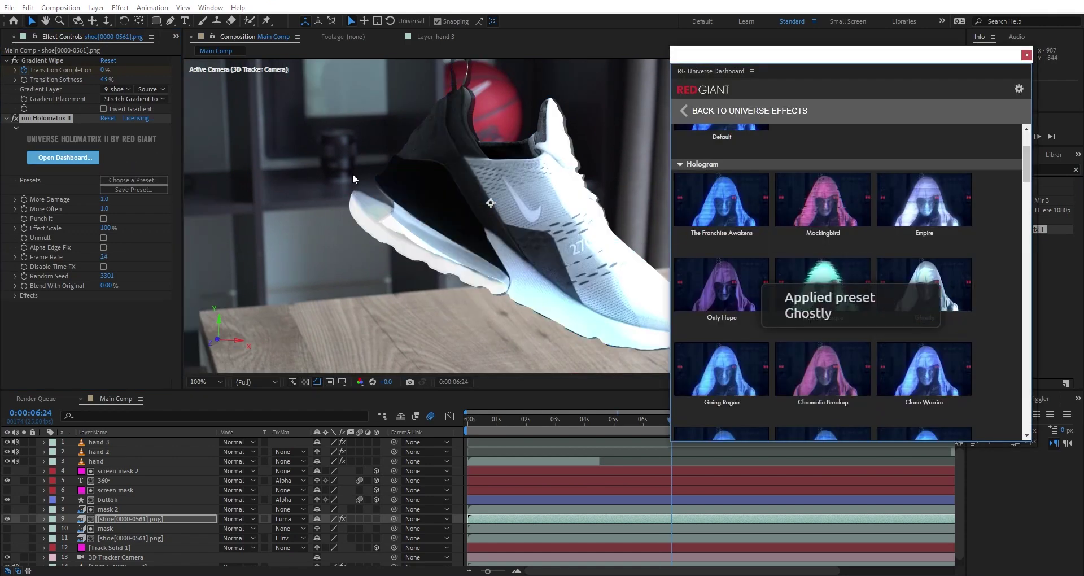
scroll(823, 283, "down", 2)
left_click(924, 384)
left_click(722, 385)
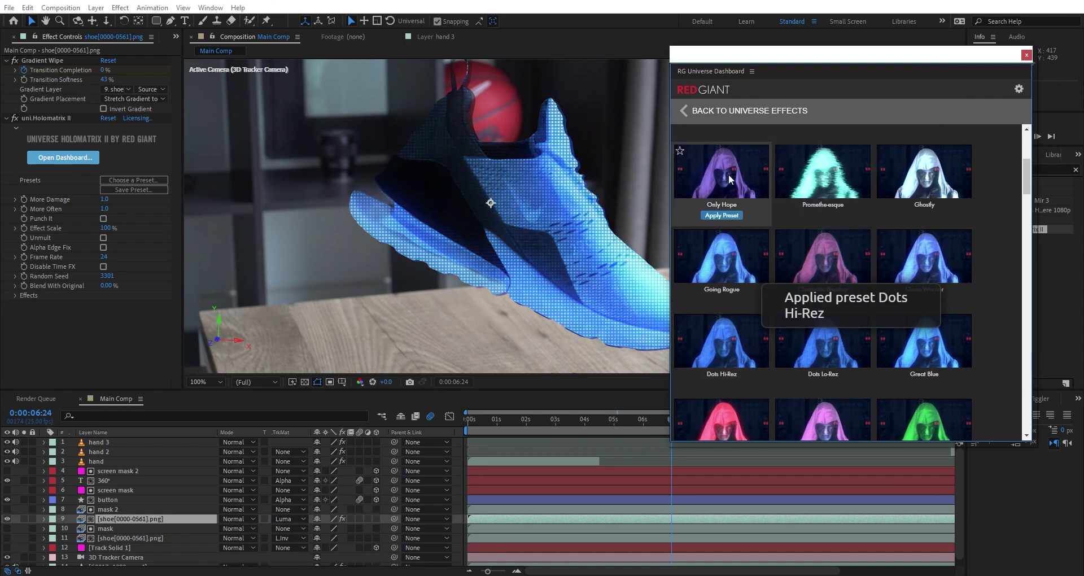
scroll(746, 186, "up", 2)
left_click(1026, 55)
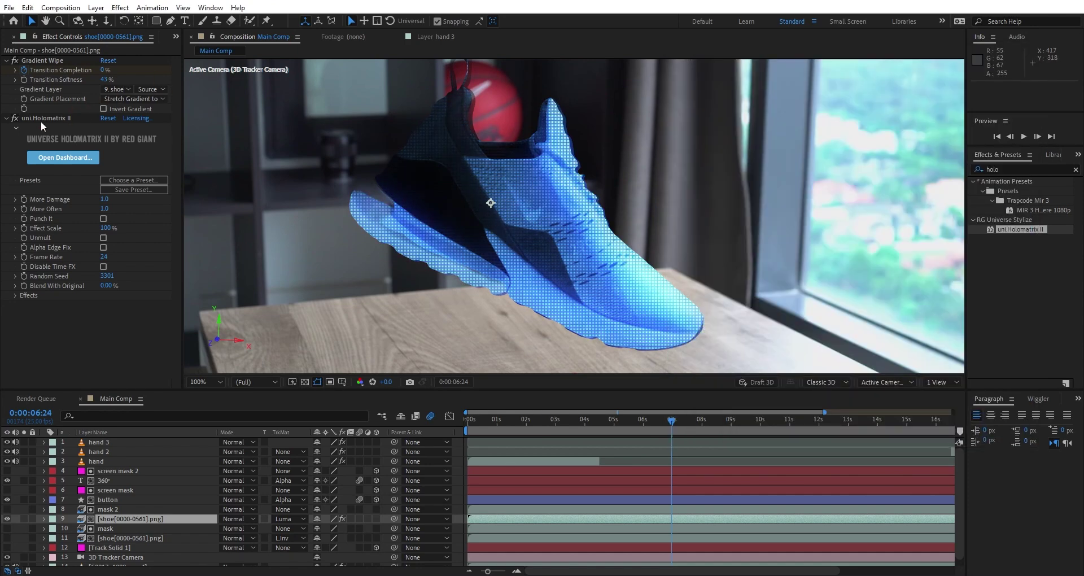
left_click(41, 121)
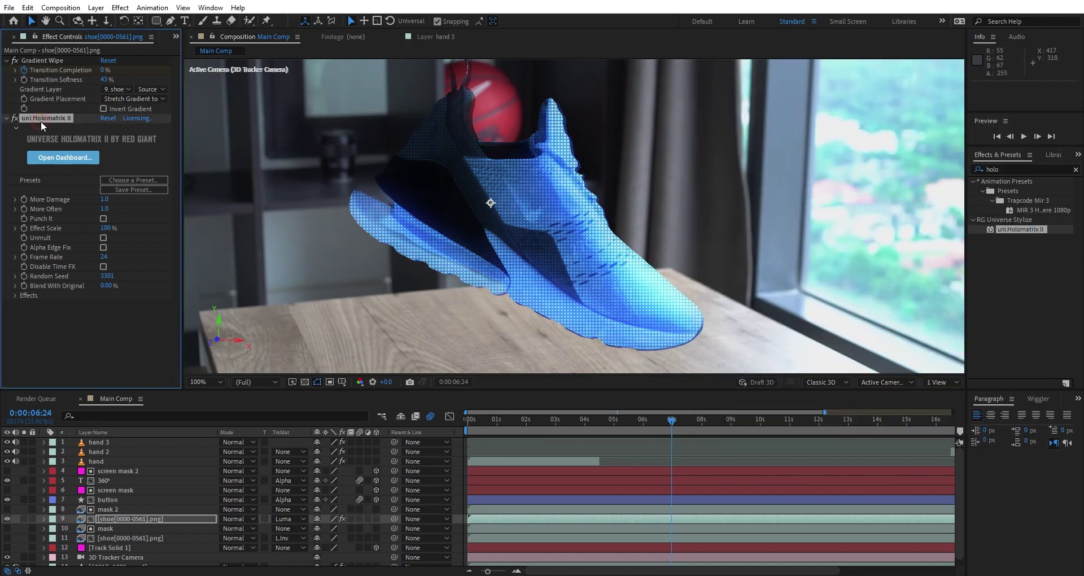
key("Delete")
Apply the Night Vision preset to the shoe layer, and disable and collapse its Solid Composite and Minimax effects.
left_click(1029, 169)
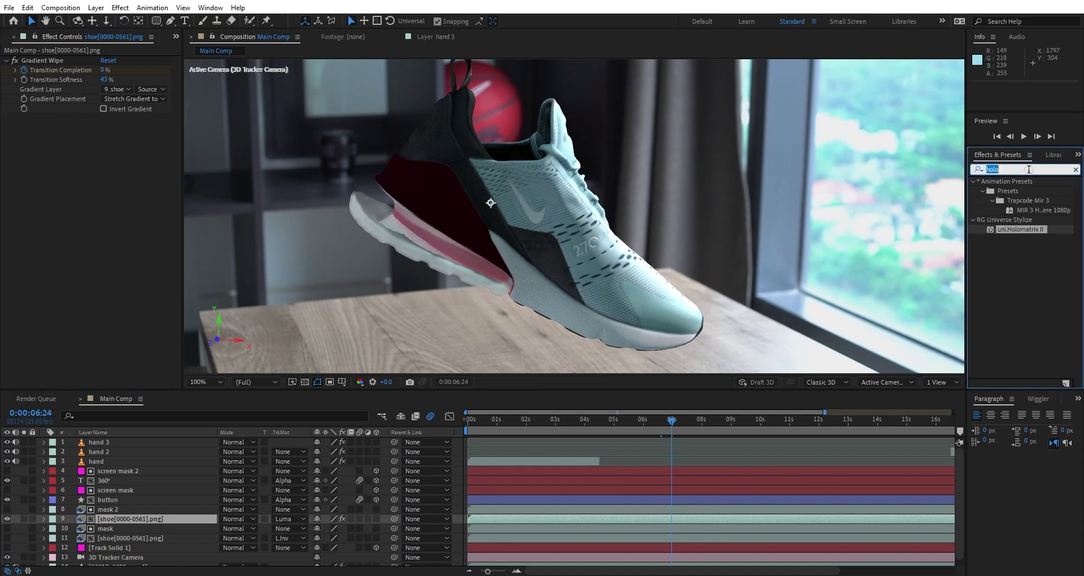
type("night")
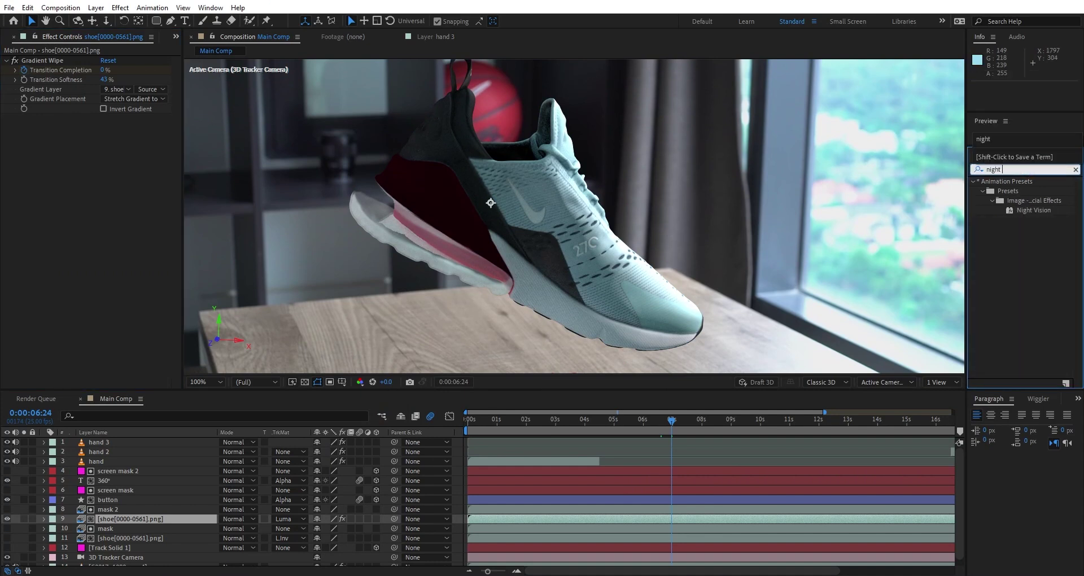
double_click(1036, 210)
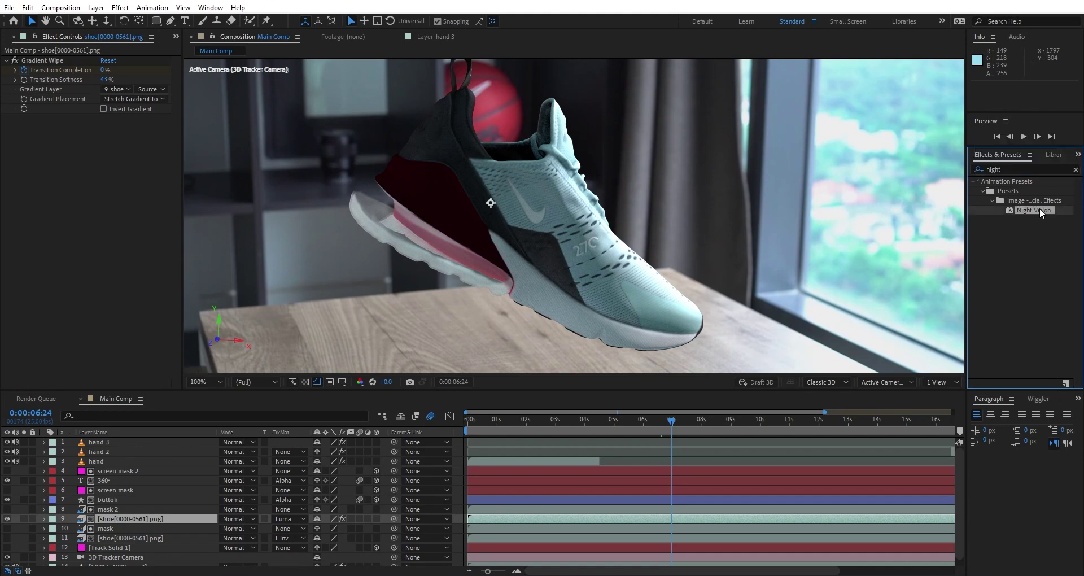
left_click(573, 227)
left_click(15, 118)
left_click(6, 118)
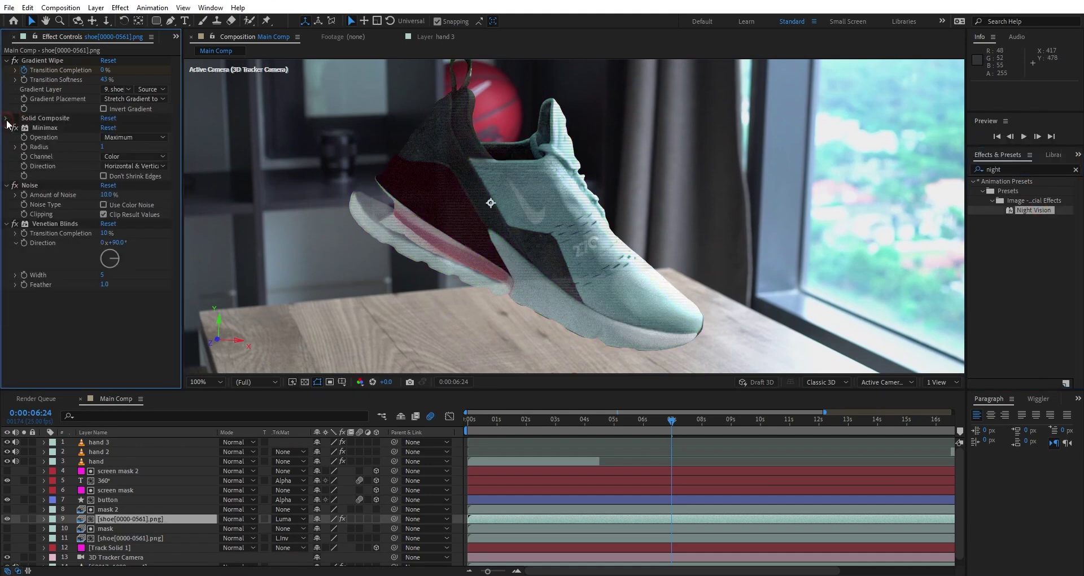
left_click(15, 128)
left_click(6, 128)
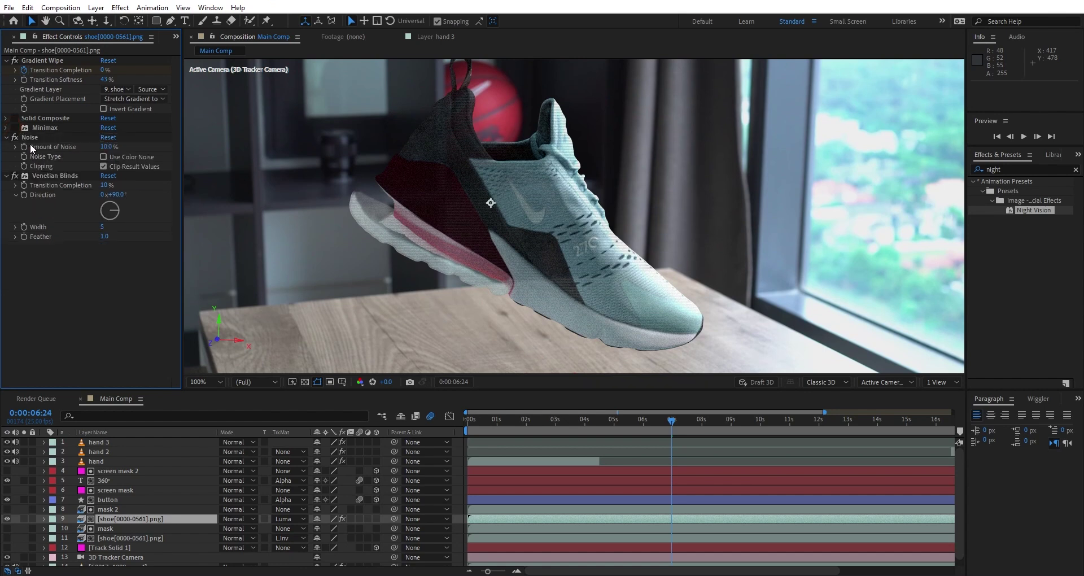
Set the shoe's Amount of Noise to 5% and collapse the Noise and Venetian Blinds effects.
left_click(107, 147)
type("5")
left_click(147, 148)
left_click(6, 138)
left_click(6, 147)
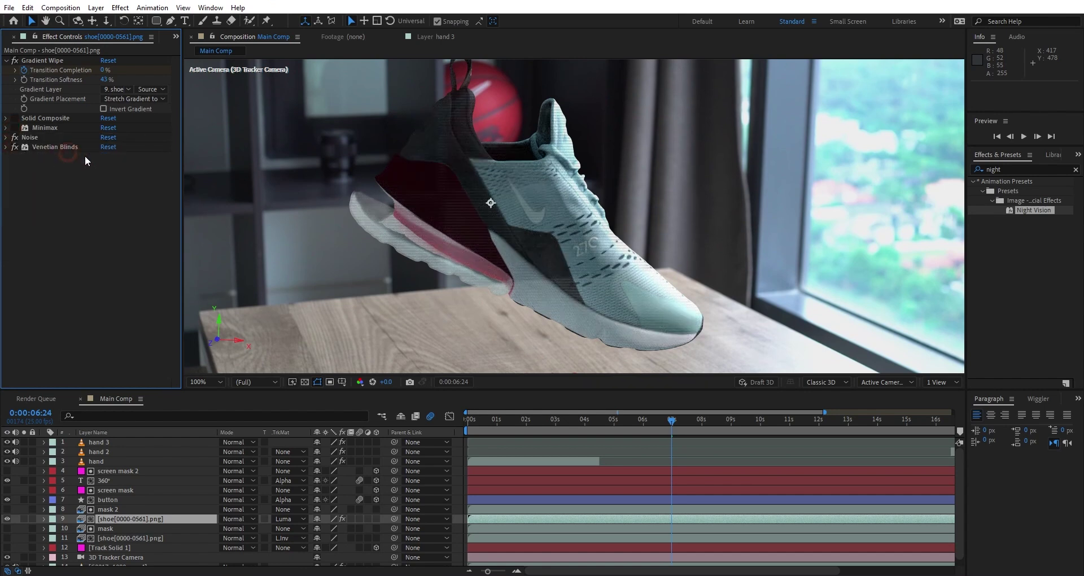
Apply a Glow effect to the shoe with radius 117 and intensity 0.7, placed above Noise in the effect order.
left_click(1023, 170)
type("g")
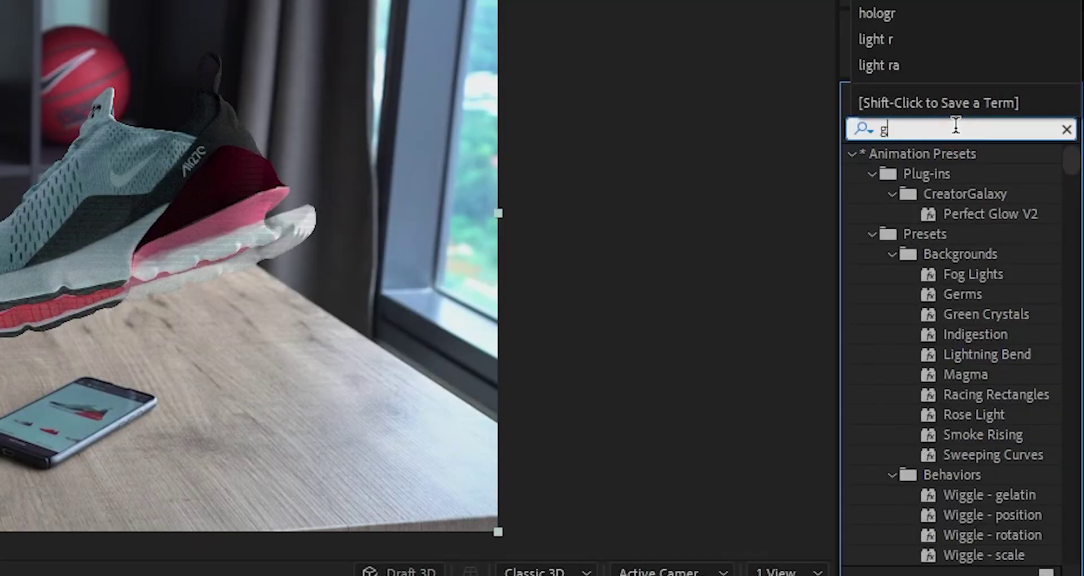
type("low")
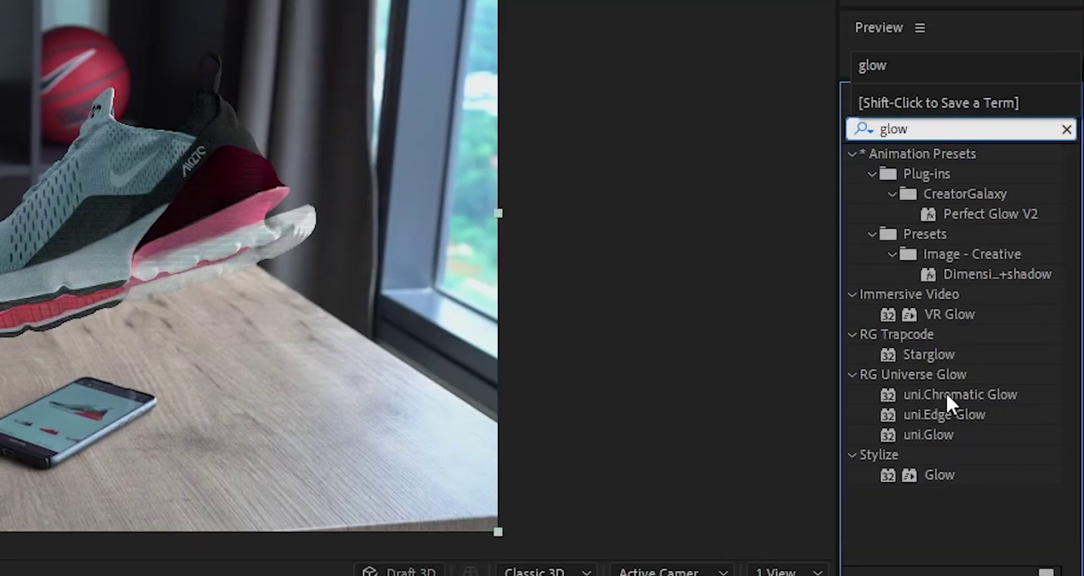
double_click(940, 475)
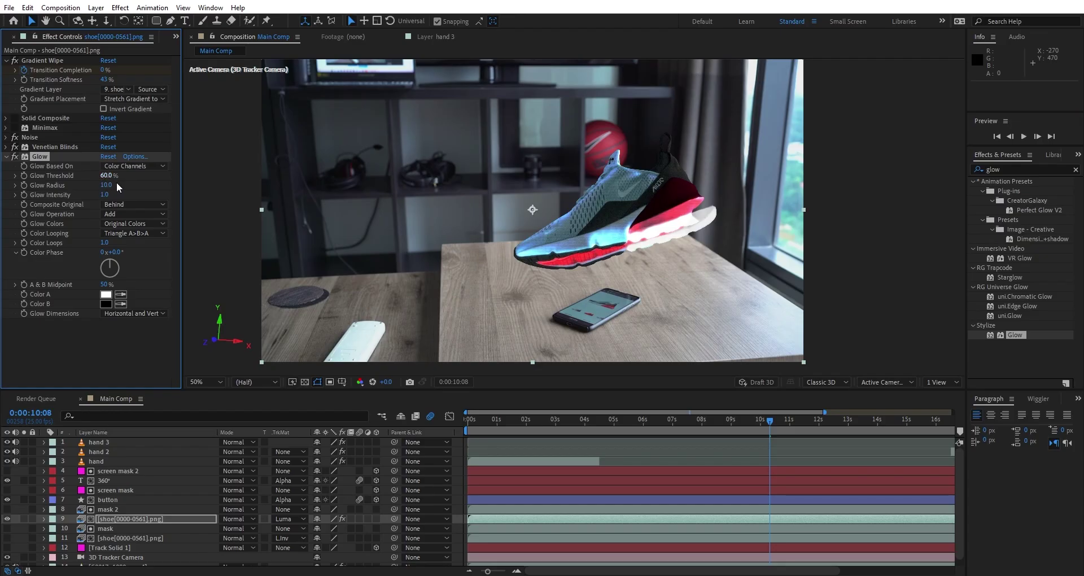
left_click_drag(110, 186, 167, 179)
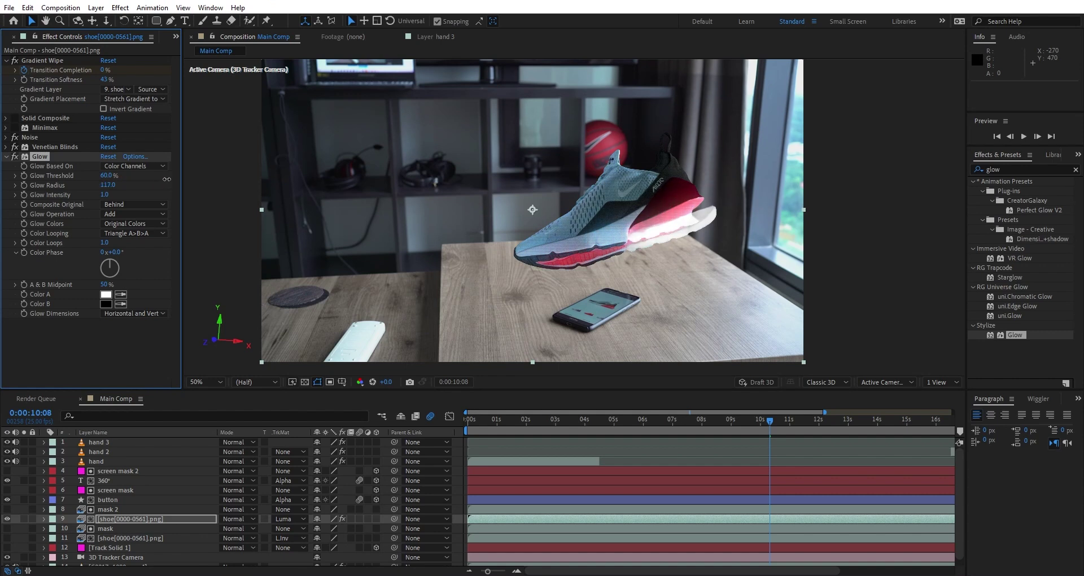
left_click_drag(101, 194, 77, 196)
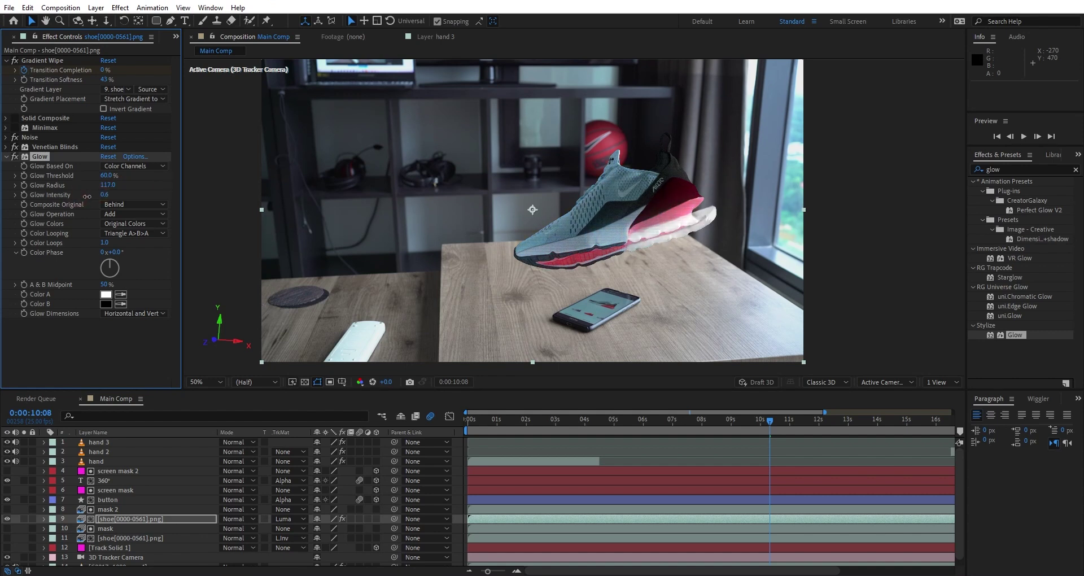
left_click_drag(44, 160, 44, 134)
Preview the shoe reveal with the new effects from 0:00:04:12.
left_click(598, 420)
key("space")
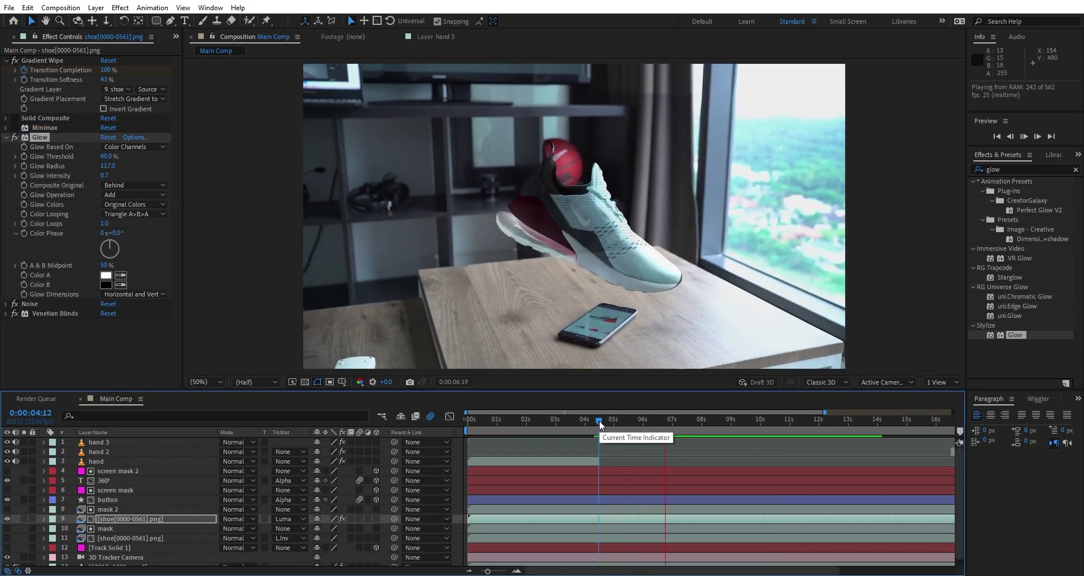
left_click_drag(600, 420, 635, 411)
key("space")
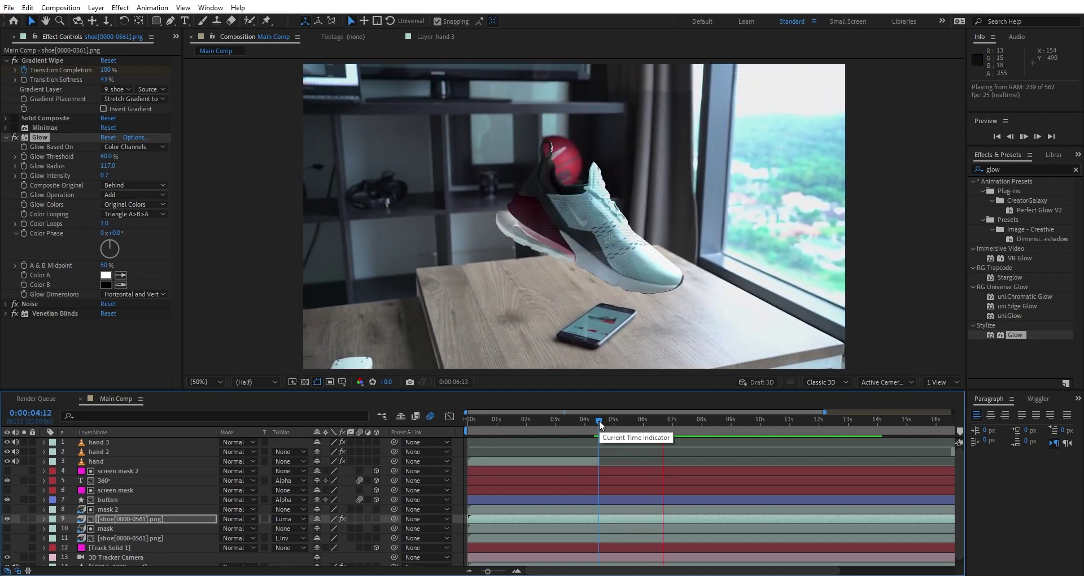
Apply Pixel Motion Blur to the shoe layer and place it above Gradient Wipe as the first effect.
left_click(1016, 169)
type("pixel moti")
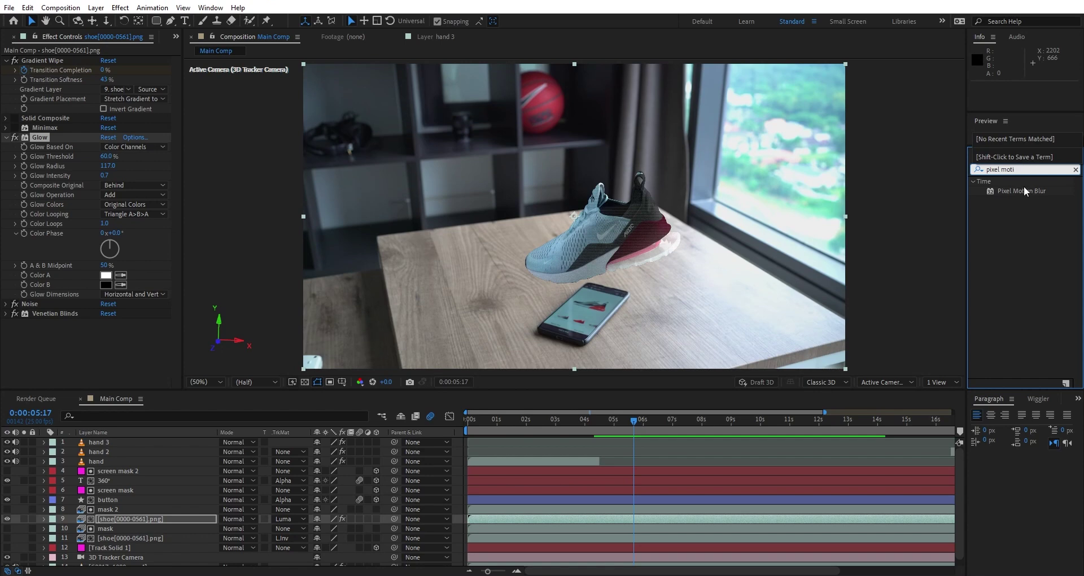
double_click(1022, 192)
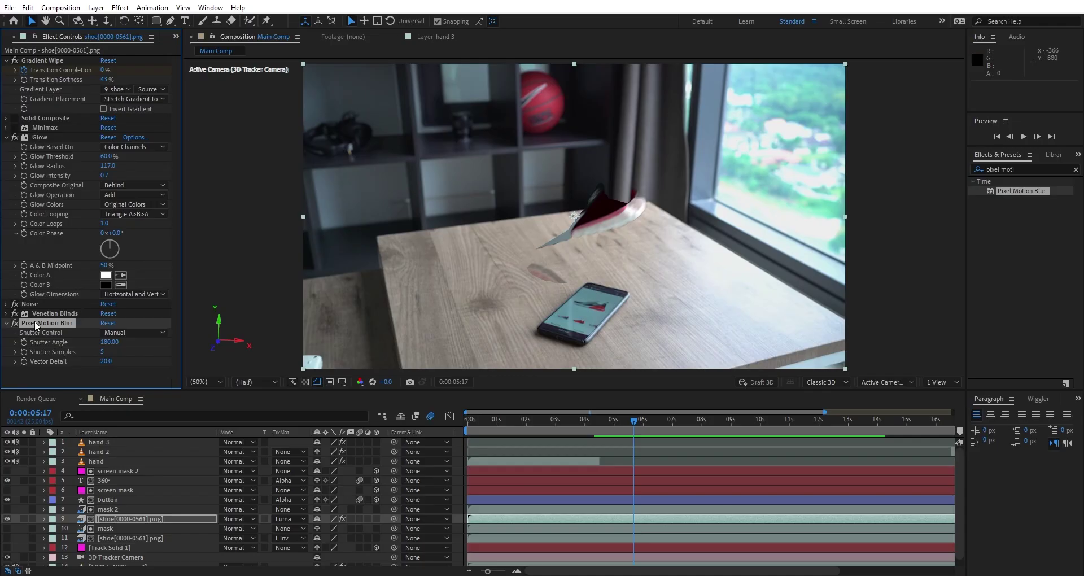
left_click_drag(40, 323, 52, 59)
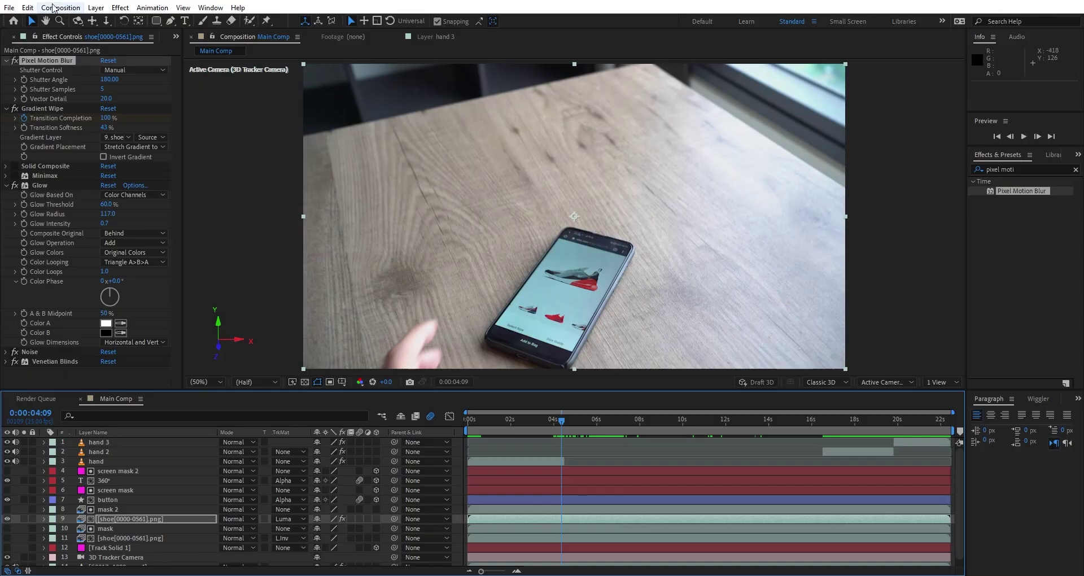
Create a new composition named loading, 300 × 300 px, with a duration of 0:00:02:00.
left_click(60, 8)
left_click(85, 31)
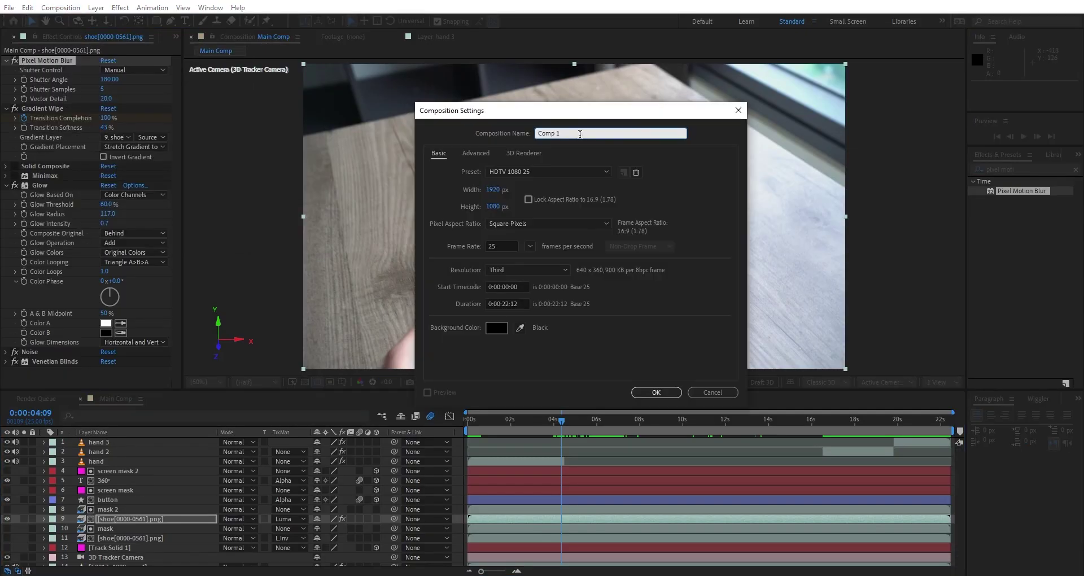
left_click(492, 189)
type("300")
key("Return")
left_click(495, 206)
type("300")
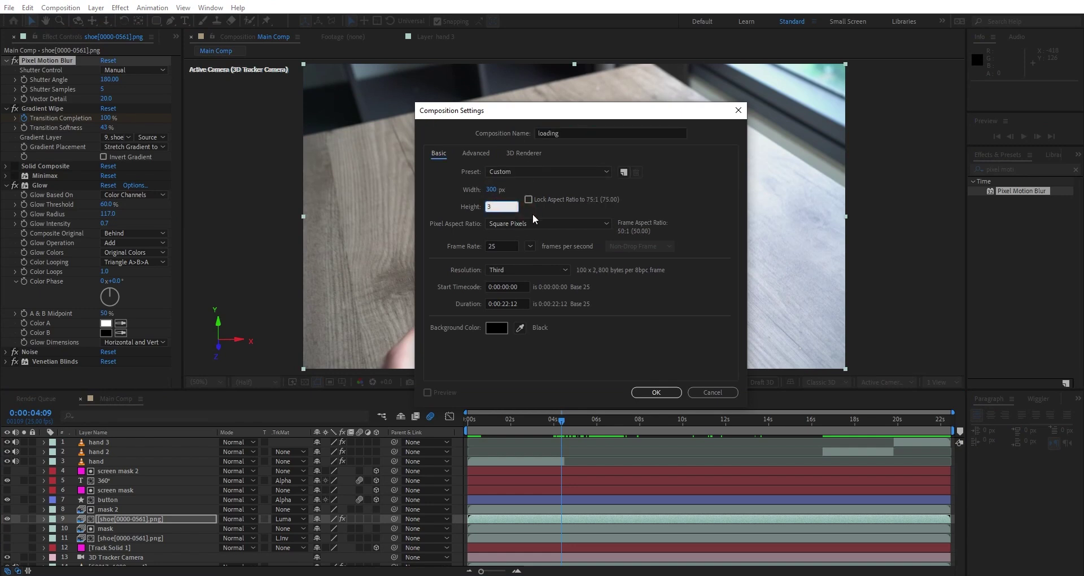
left_click(506, 304)
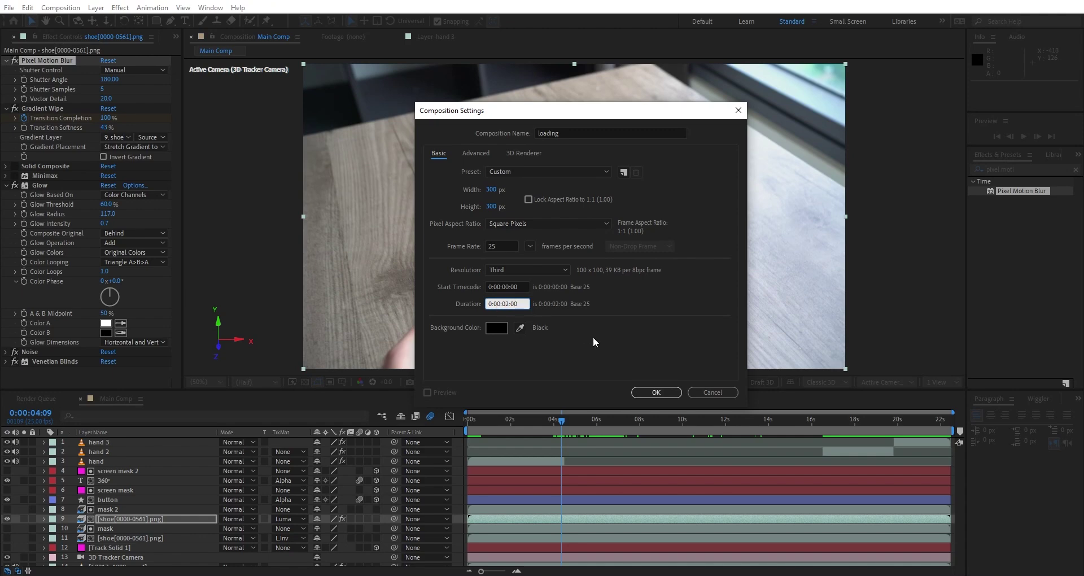
left_click(657, 392)
Create a black solid named circle at 300 × 300 px in the loading composition.
left_click(96, 7)
mouse_move(109, 21)
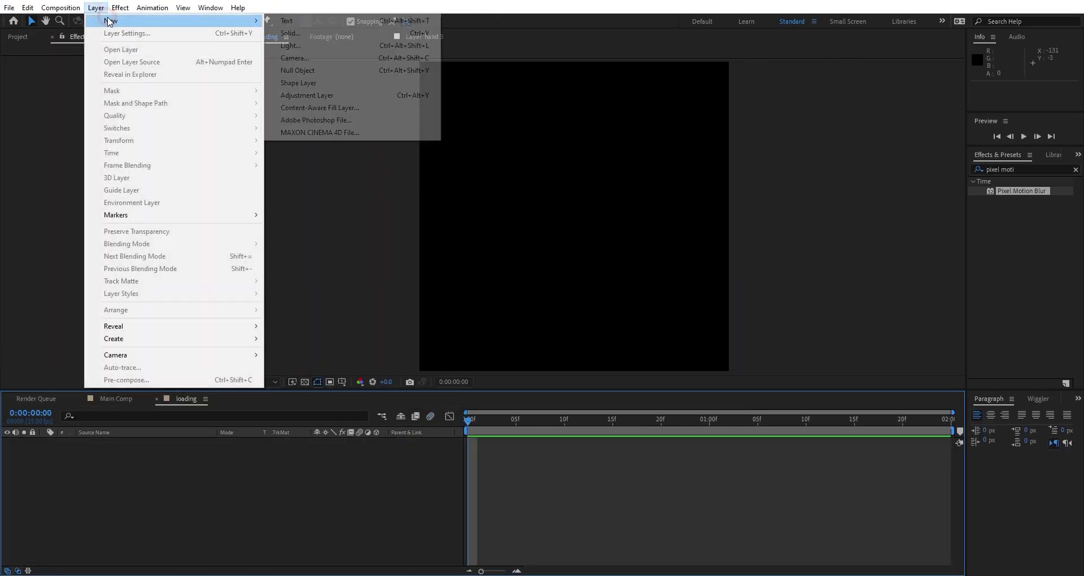
left_click(316, 33)
type("circle")
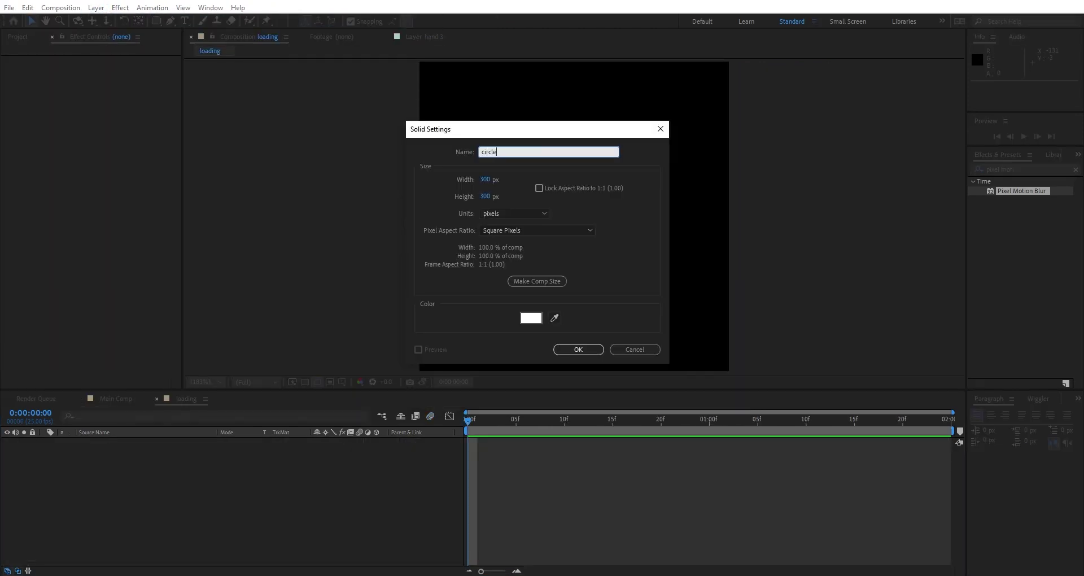
left_click(531, 318)
left_click(89, 177)
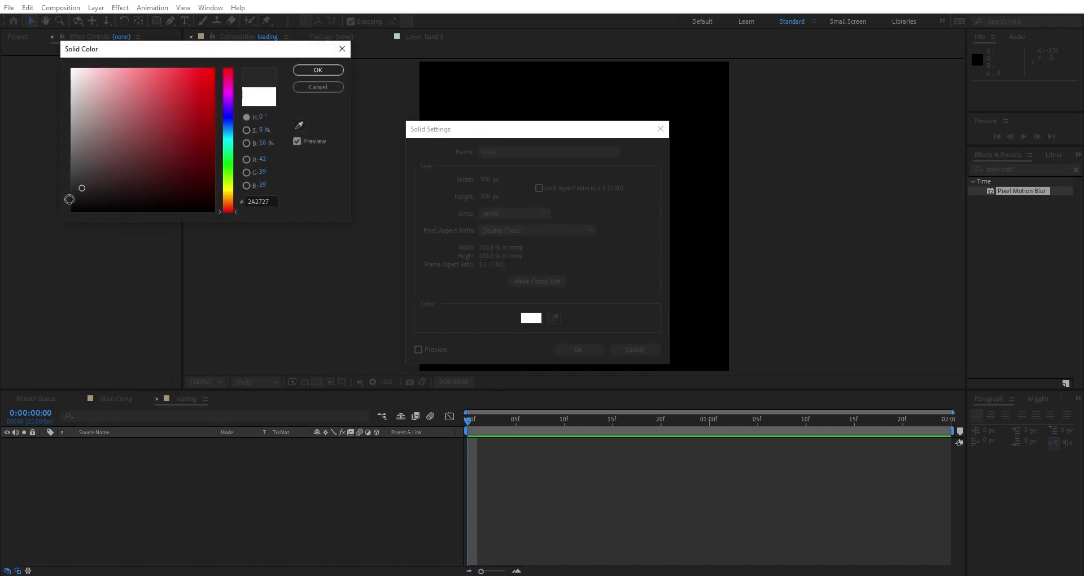
left_click(317, 70)
left_click(579, 347)
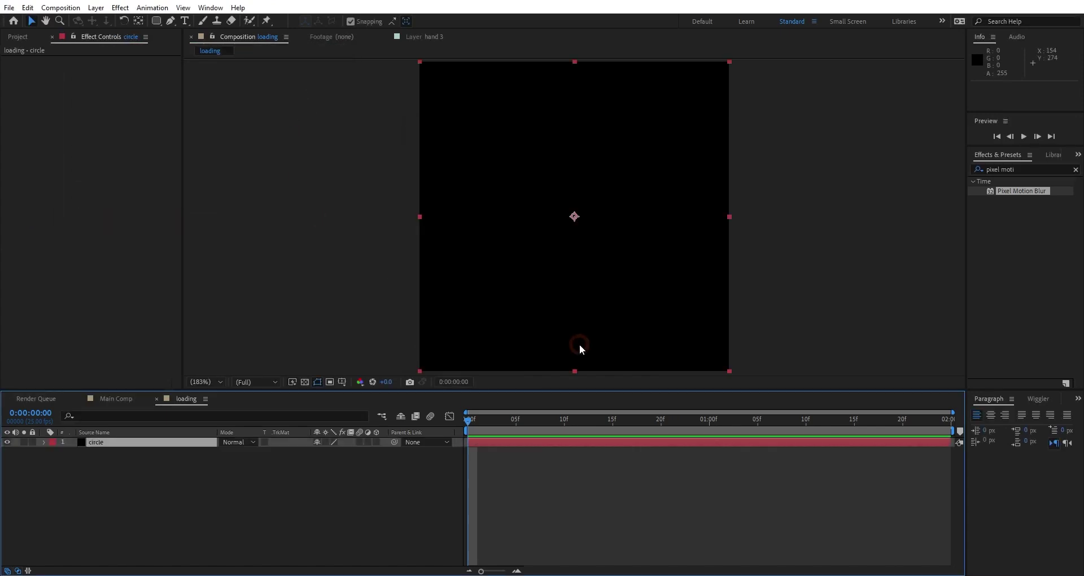
Add an ellipse mask to the circle solid and scale it about its centre to about 28% of the frame.
left_click_drag(159, 24, 190, 44)
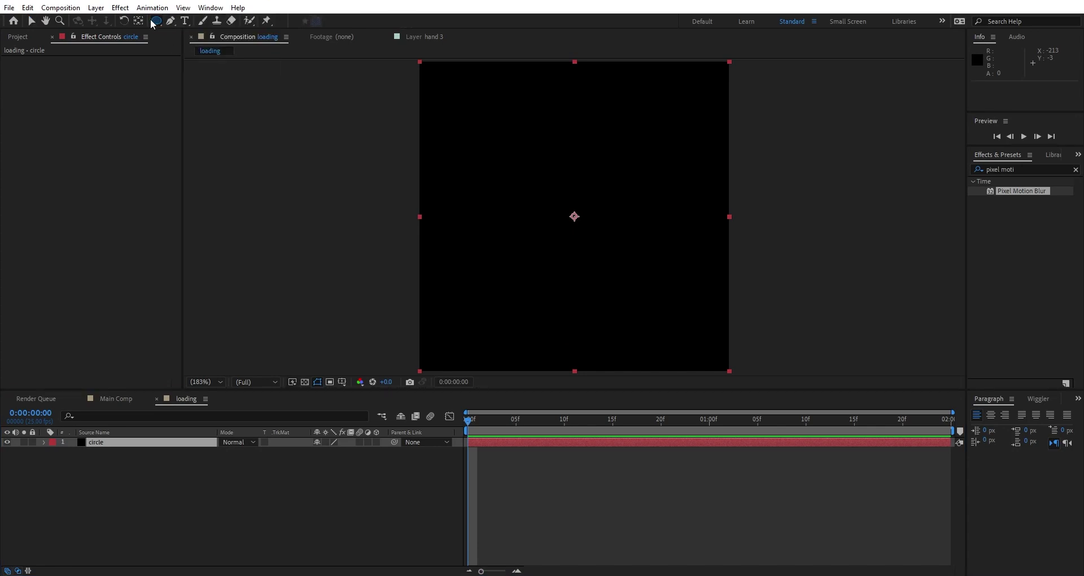
double_click(156, 22)
left_click(637, 75)
left_click_drag(728, 61, 616, 144)
Apply the Video Copilot Saber effect to the circle solid.
left_click(1020, 169)
type("sabe")
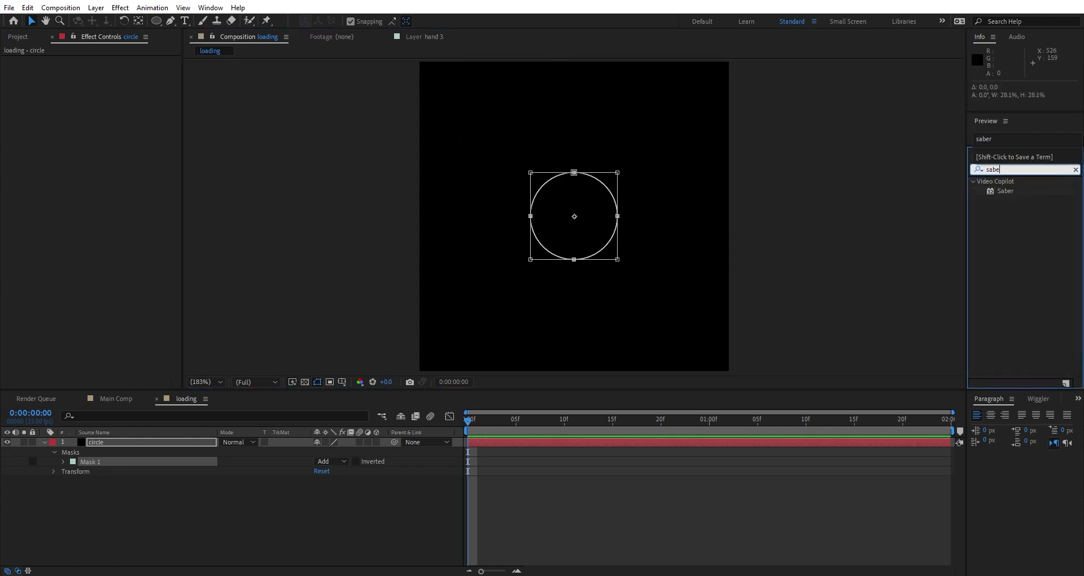
type("r")
double_click(1006, 191)
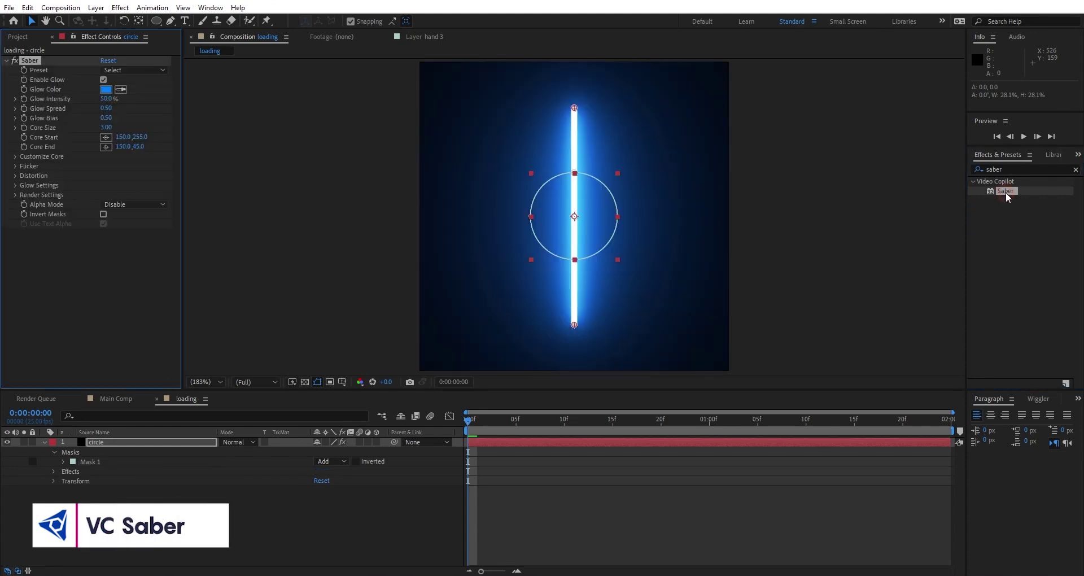
Set Saber's Core Type to Layer Masks, Glow Intensity to 72%, Glow Bias to 0.57 and Core Size to 2.50.
left_click(15, 157)
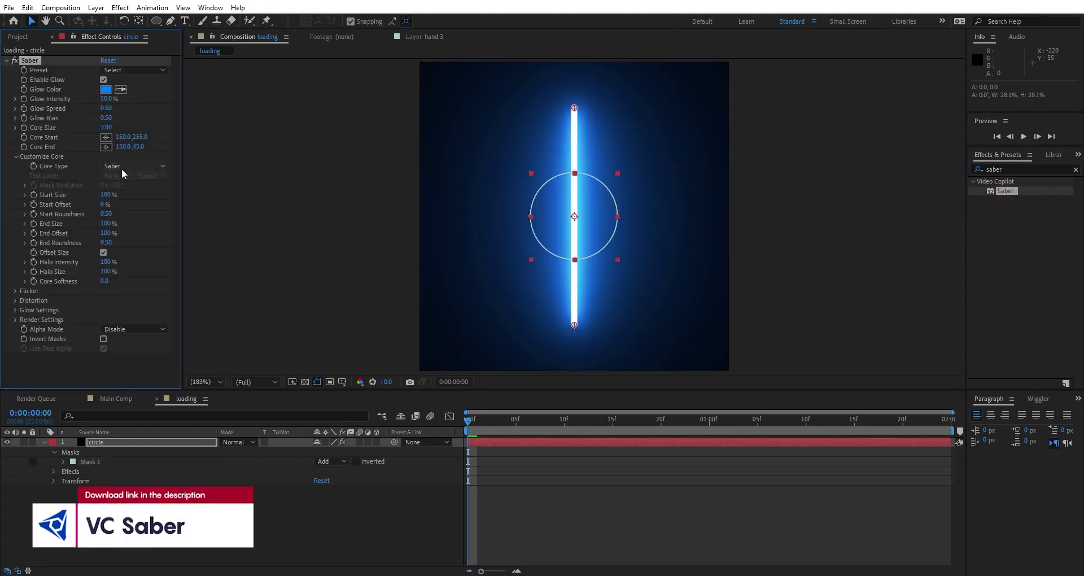
left_click(134, 166)
left_click(129, 188)
left_click_drag(118, 99, 107, 133)
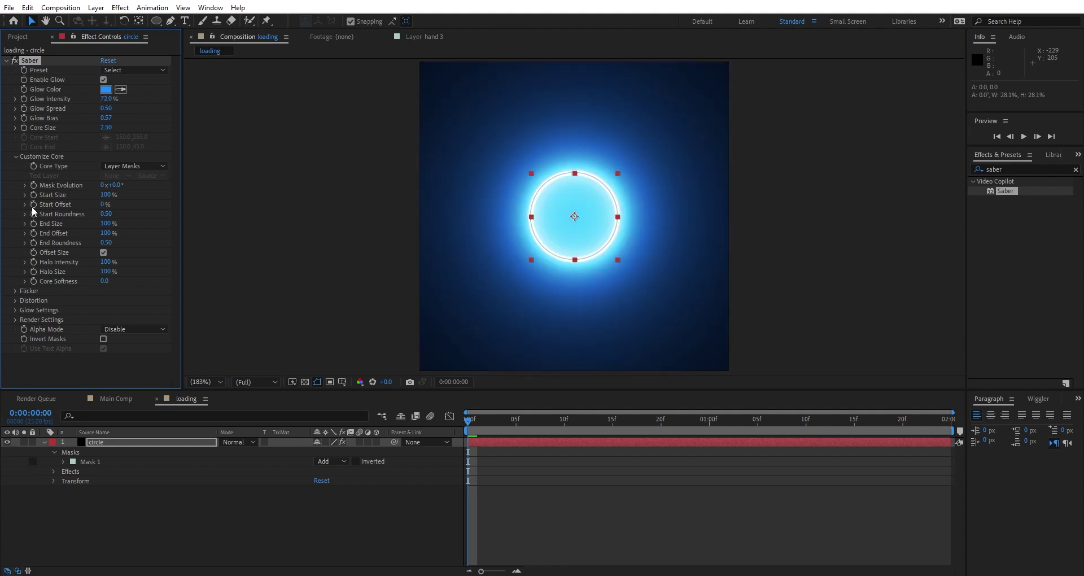
Keyframe Saber's Start Offset at 100% on the first frame and its End Offset at 100% on frame 12.
left_click_drag(102, 206, 164, 193)
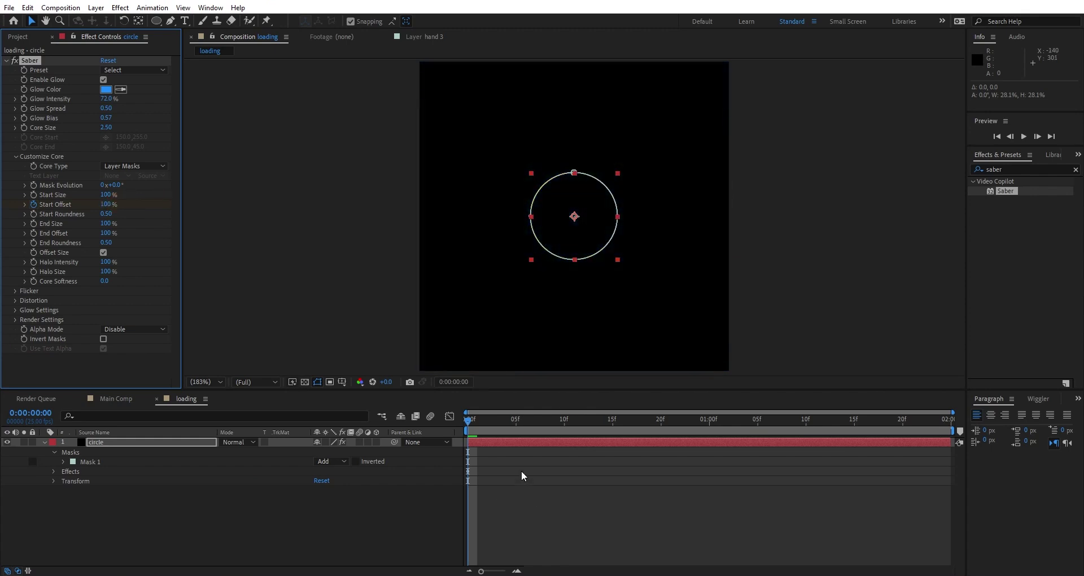
left_click_drag(471, 426, 583, 427)
key("ctrl+z")
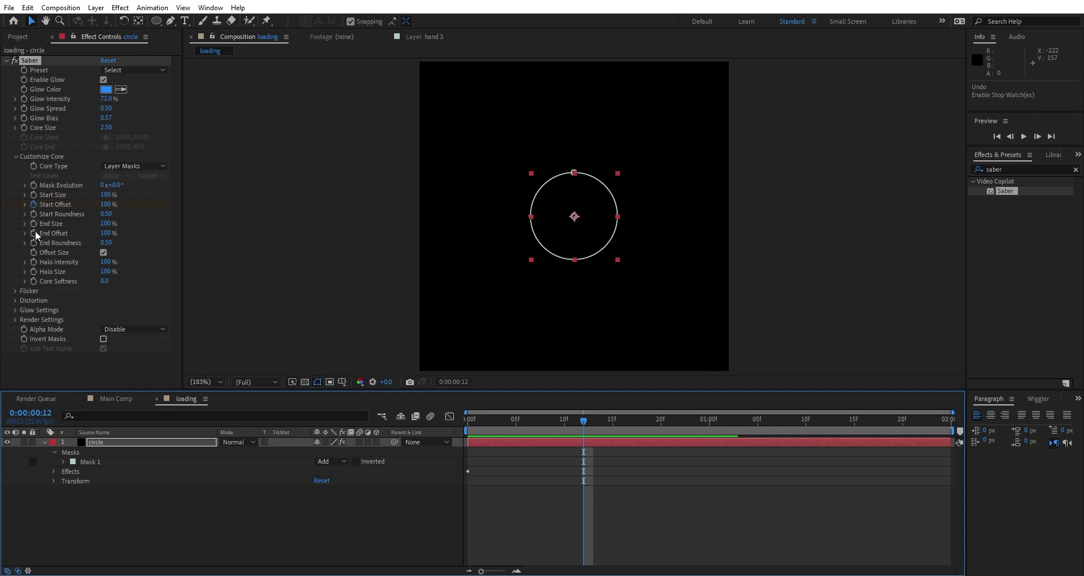
left_click(33, 233)
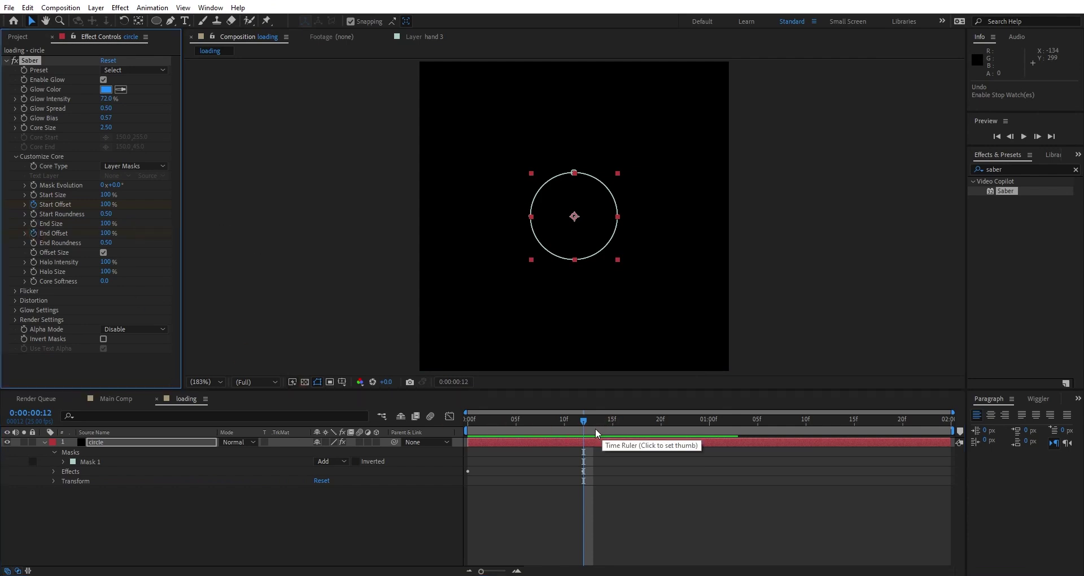
Set Saber's Start Offset and End Offset to 0% at 0:00:01:00.
left_click_drag(598, 428, 710, 430)
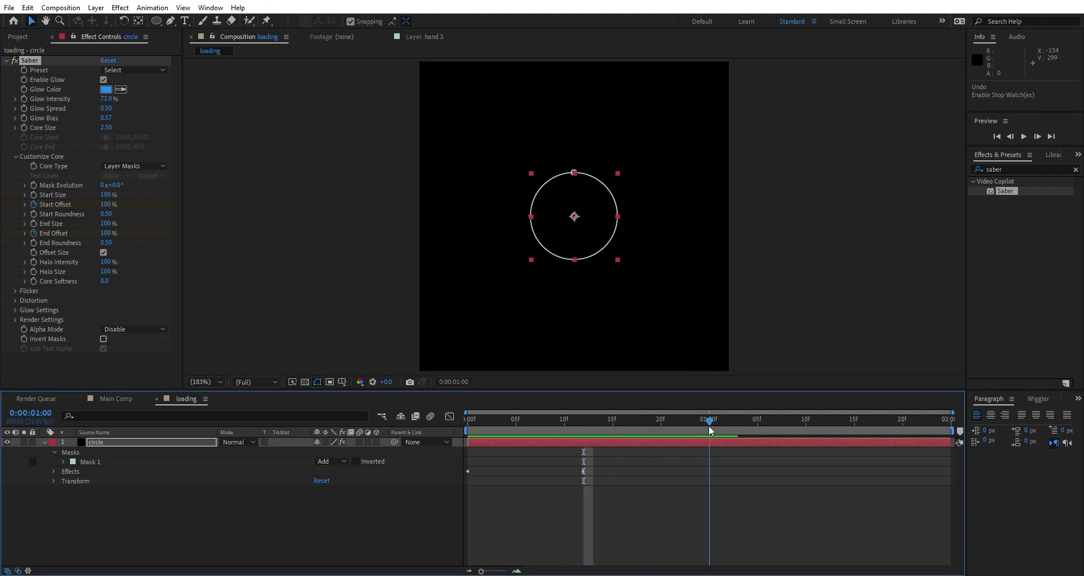
left_click_drag(110, 207, 45, 204)
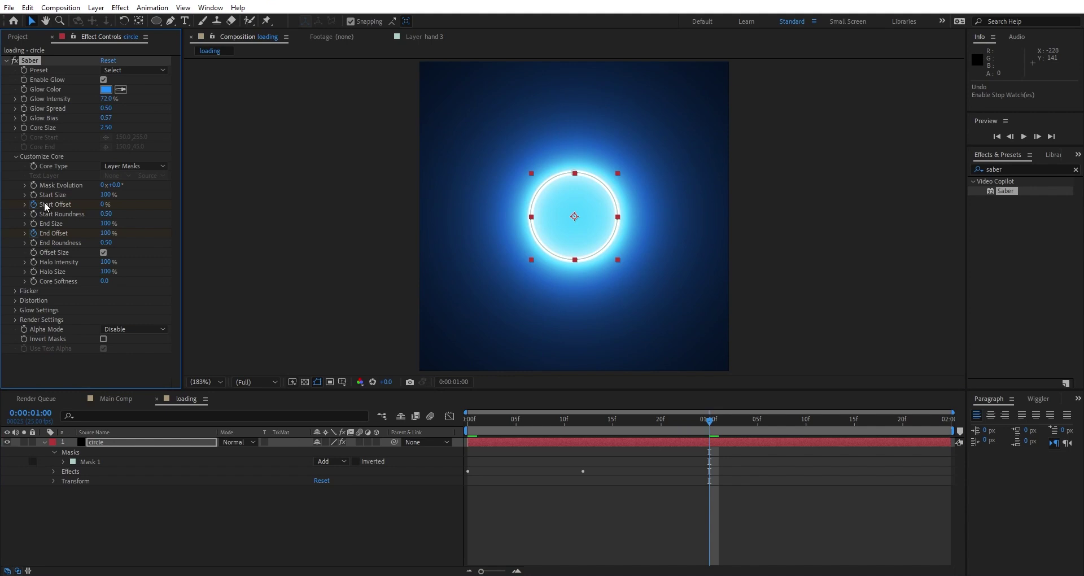
left_click_drag(93, 233, 43, 230)
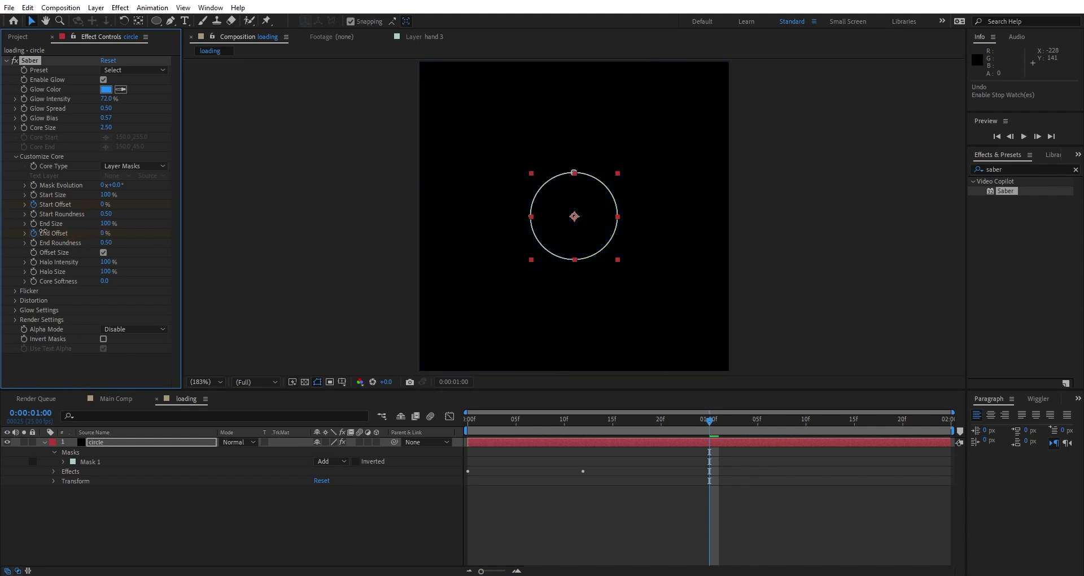
Apply Easy Ease to all Start Offset and End Offset keyframes of the circle layer and preview the animation.
left_click(739, 445)
key("u")
left_click_drag(732, 486, 452, 456)
right_click(711, 470)
mouse_move(757, 464)
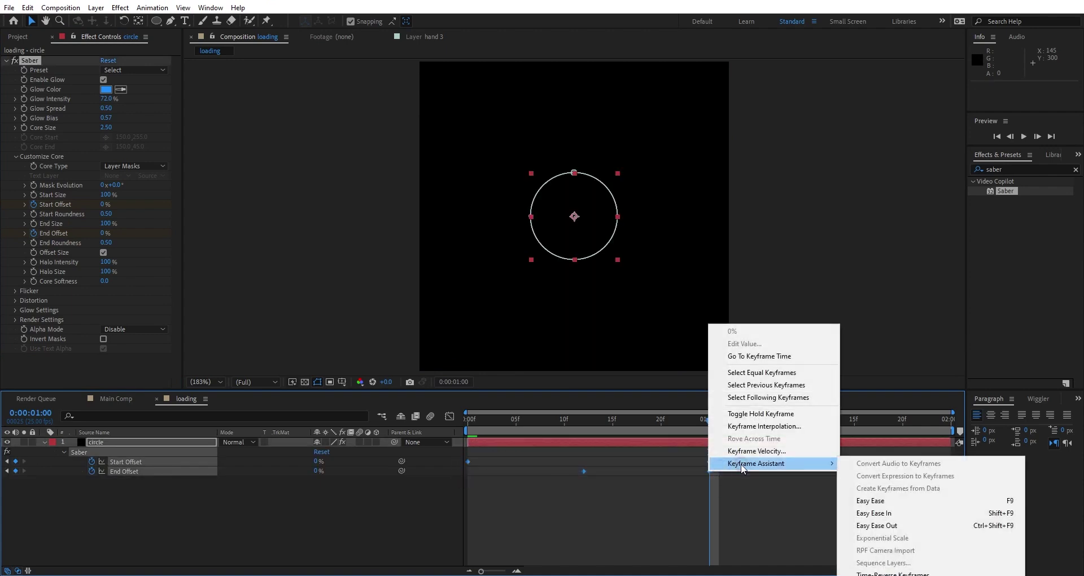
left_click(864, 497)
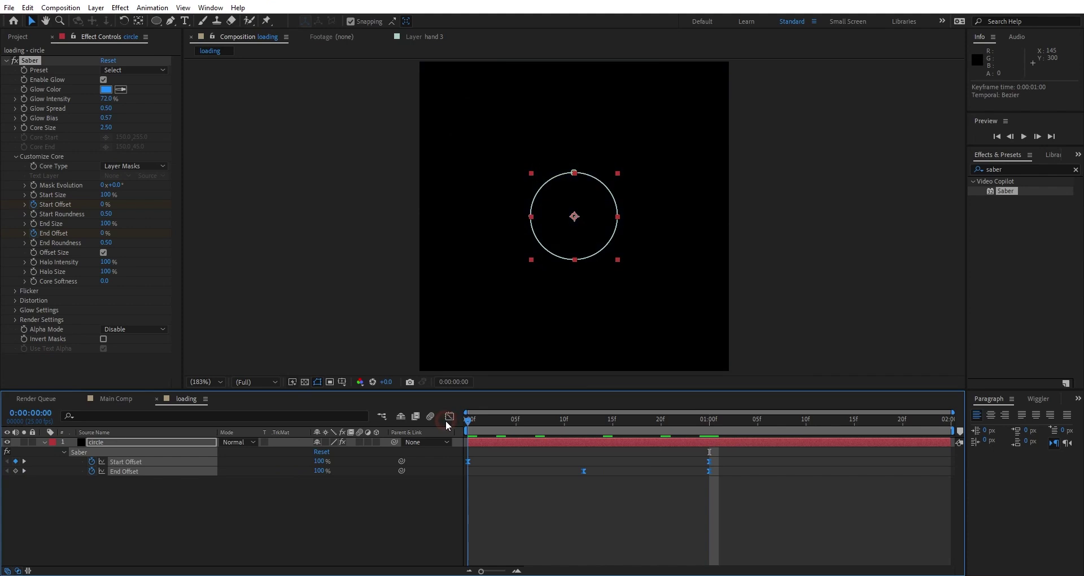
key("Home")
key("space")
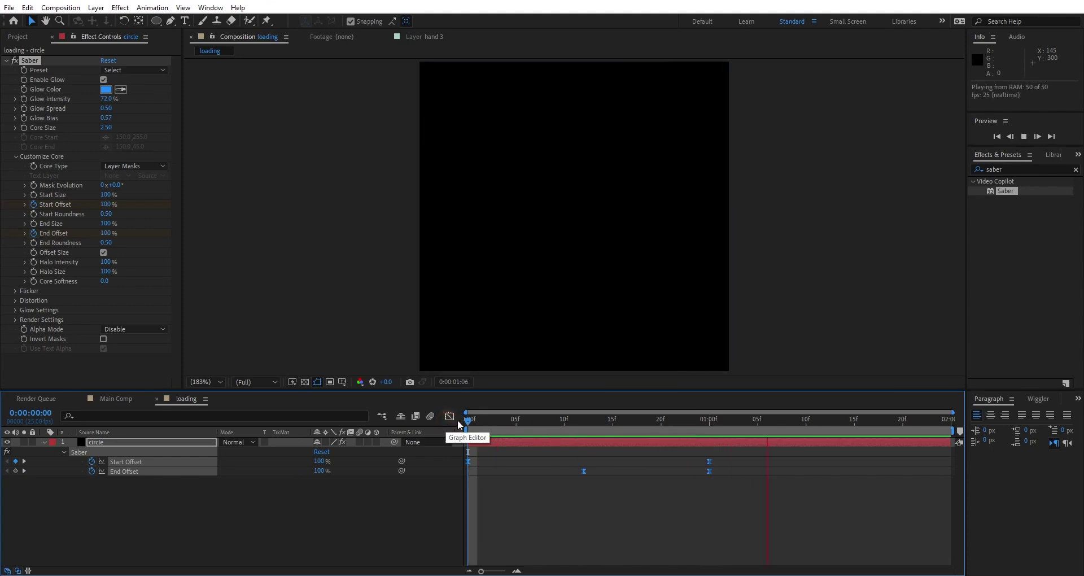
key("space")
Delay the last End Offset keyframe to 0:00:01:04 and preview the result.
left_click(690, 422)
left_click(717, 479)
left_click_drag(710, 471, 746, 469)
key("space")
Make the circle layer 3D and set its blending mode to Screen.
left_click(377, 442)
left_click(185, 441)
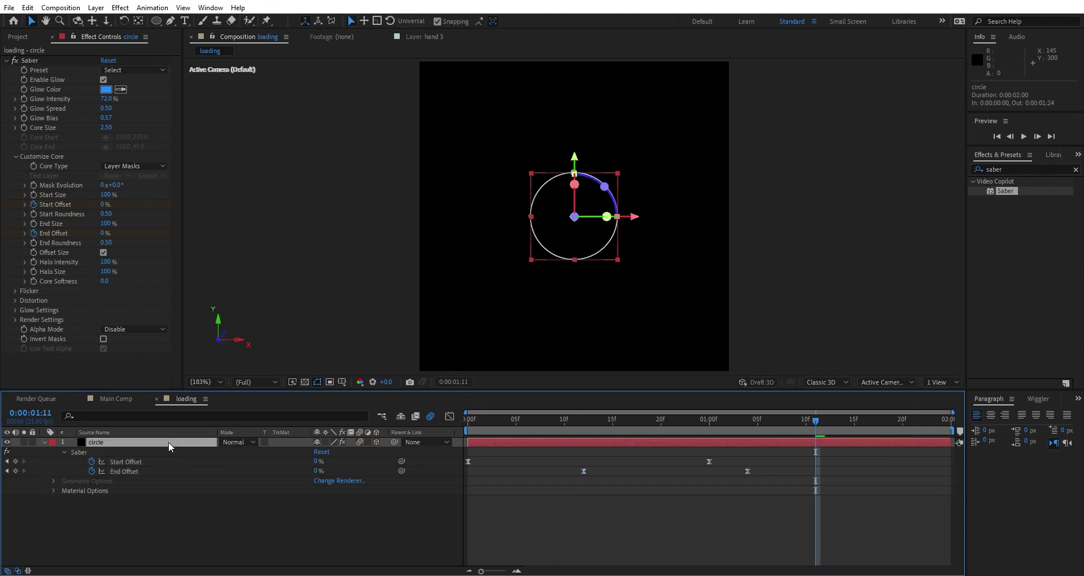
left_click(238, 442)
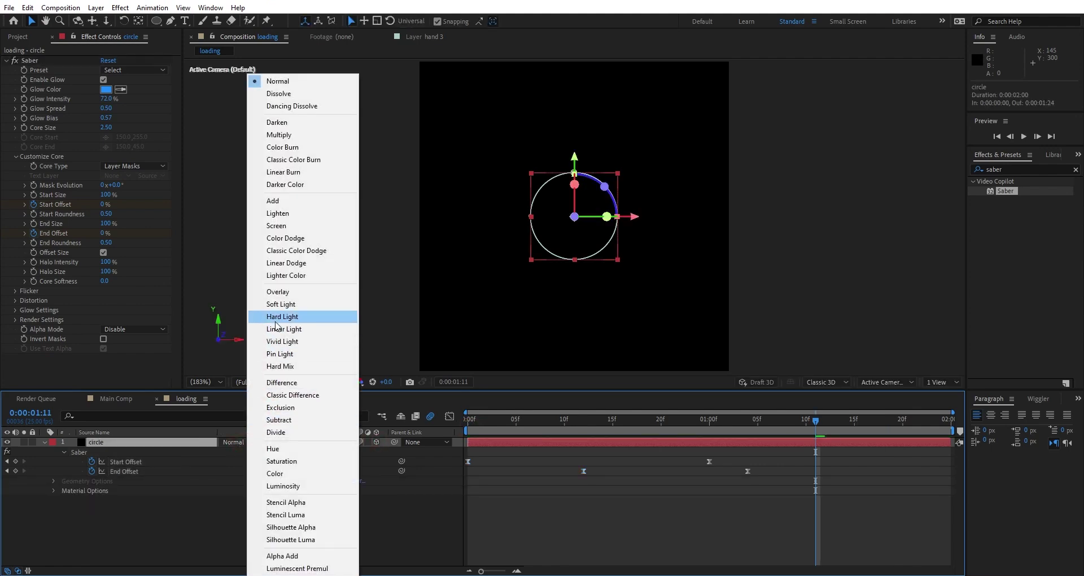
left_click(283, 225)
Duplicate the circle layer and shift the copy to start at 0:00:00:17.
key("ctrl+d")
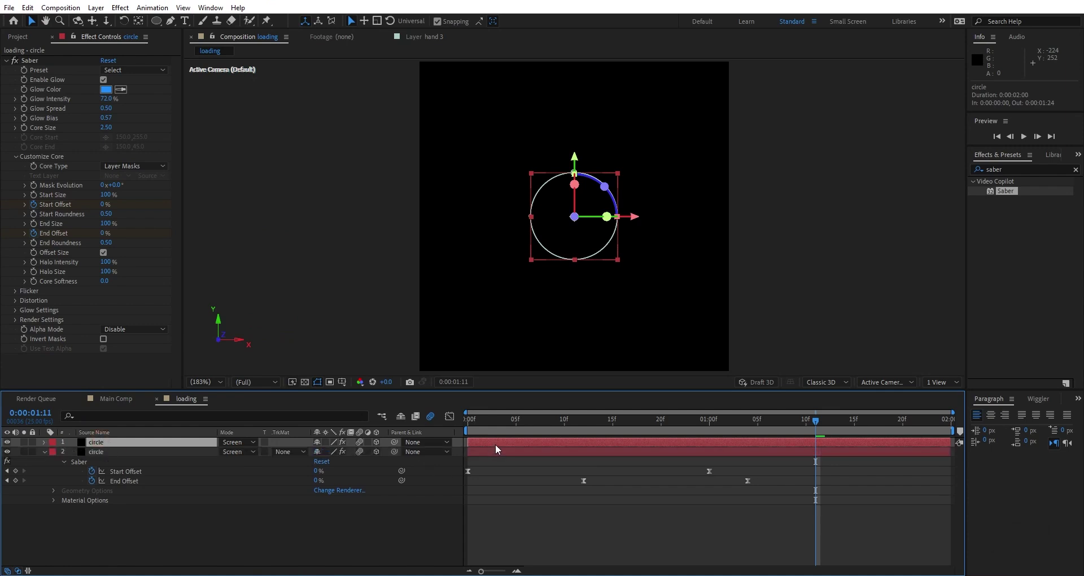
left_click_drag(536, 439, 686, 443)
key("u")
Set the copied circle layer's Y Rotation to 90° and preview the animation.
left_click(167, 442)
key("r")
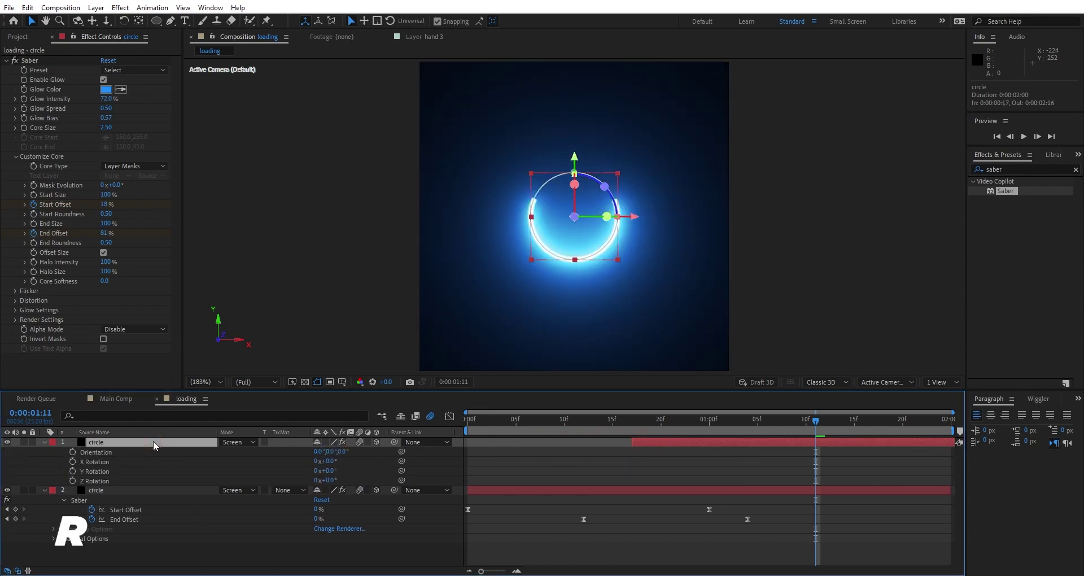
left_click_drag(327, 470, 371, 463)
key("space")
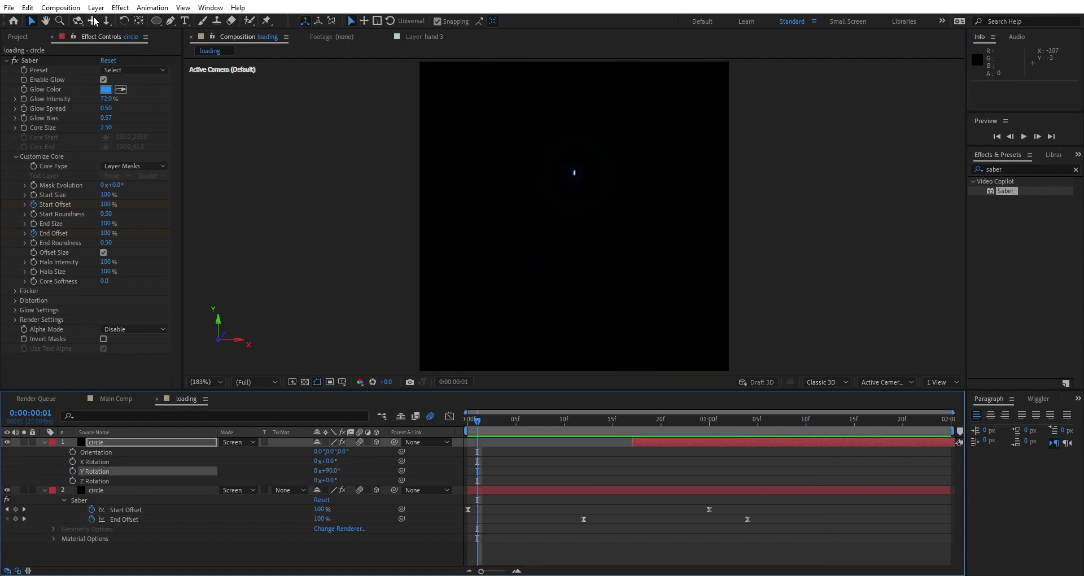
Orbit the camera around the two circles, start the copied layer at frame 12 and preview the animation.
left_click(77, 21)
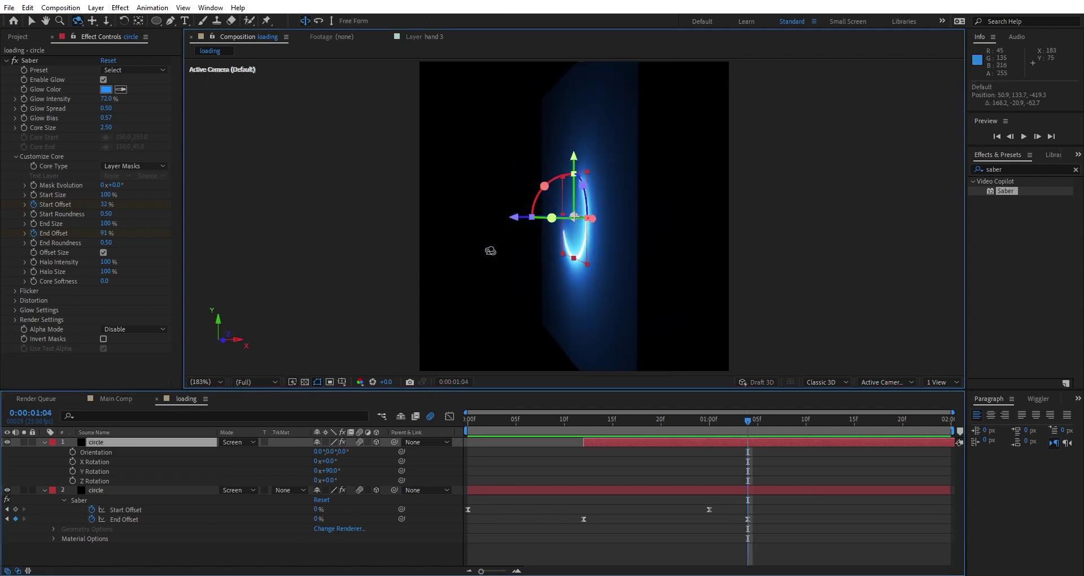
key("ctrl+Down")
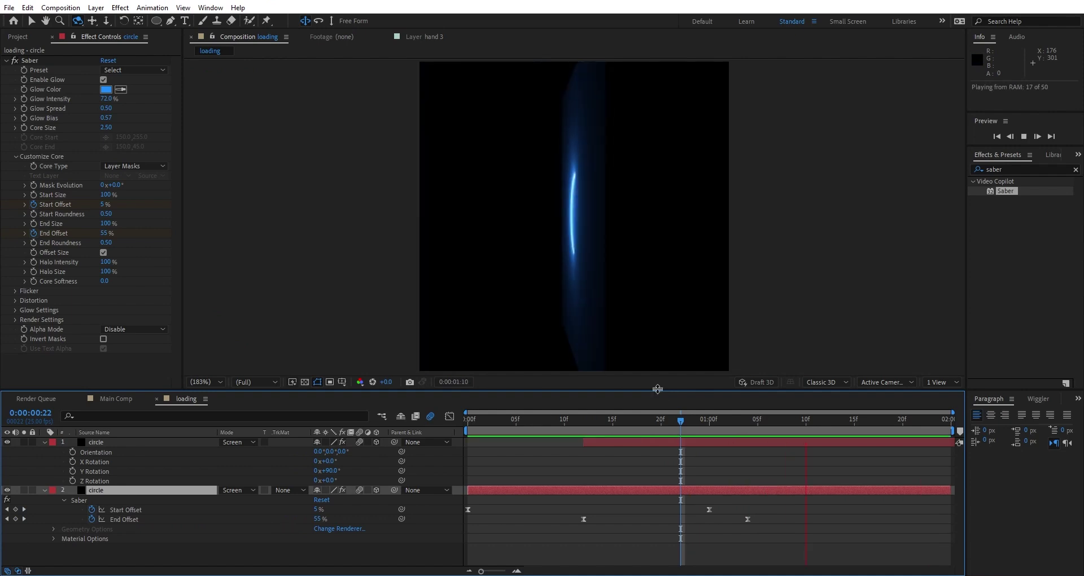
key("space")
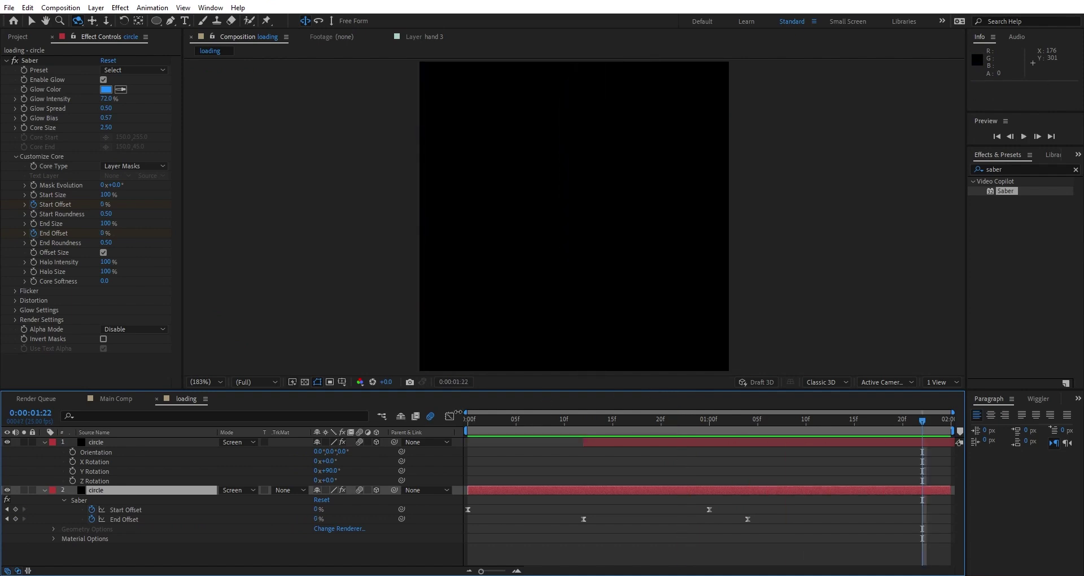
key("u")
Add the loading composition to Main Comp beneath the upper shoe layer, starting at 0:00:04:09, as a 3D layer with collapsed transformations.
left_click(106, 401)
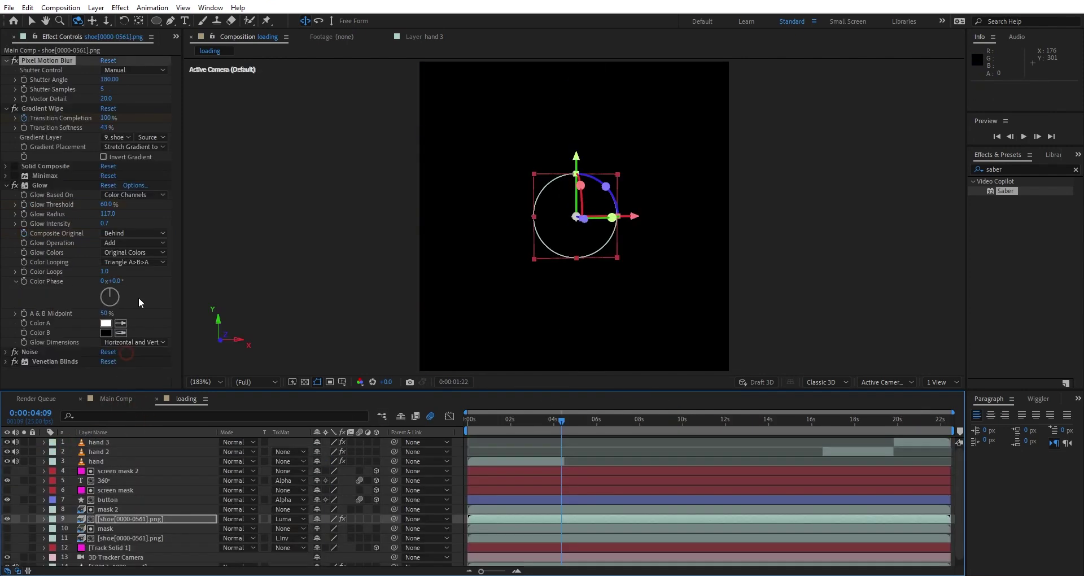
key("ctrl+0")
left_click_drag(34, 182, 148, 526)
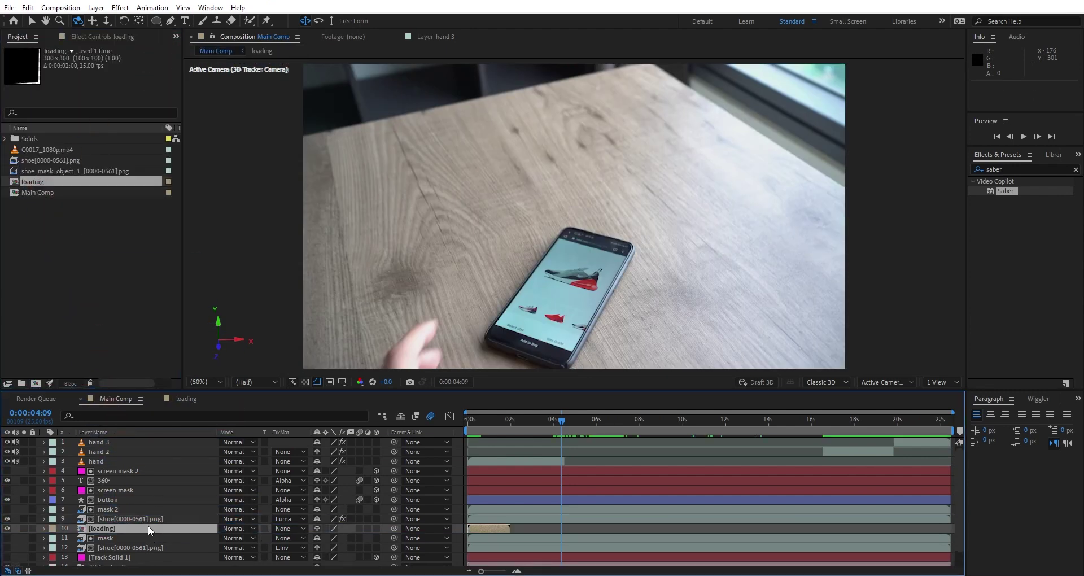
left_click_drag(489, 529, 568, 523)
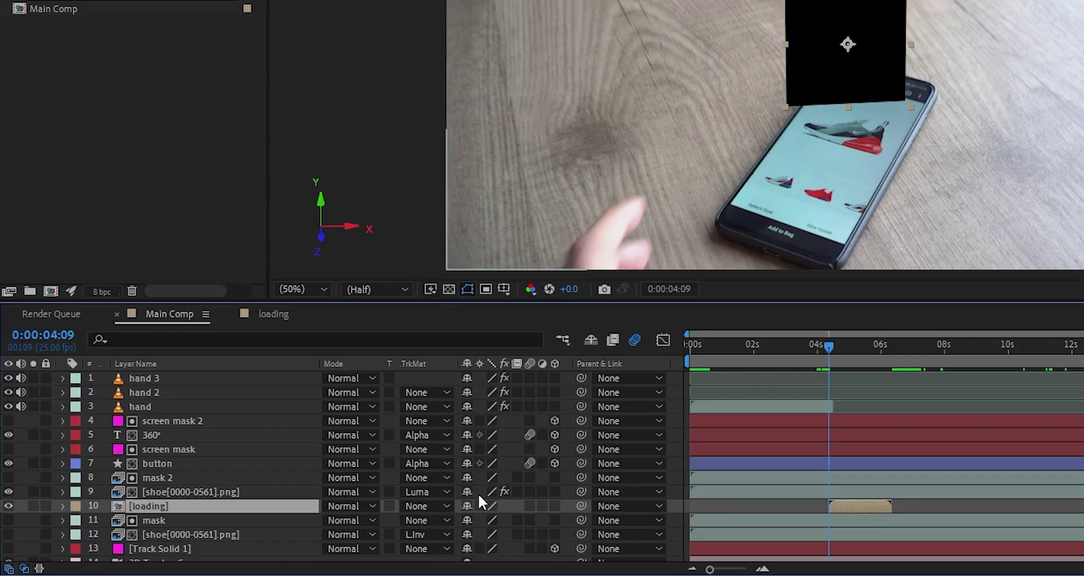
left_click(326, 528)
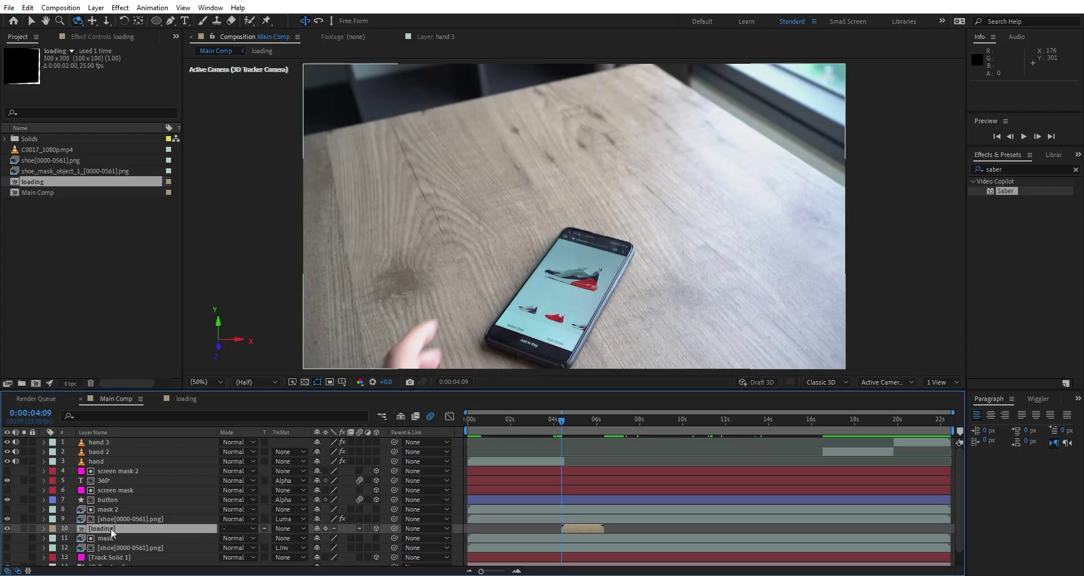
Copy Track Solid 1's position to the loading layer and adjust the layer's placement near the phone's upper edge.
left_click(115, 557)
scroll(116, 556, "down", 1)
key("p")
left_click(99, 553)
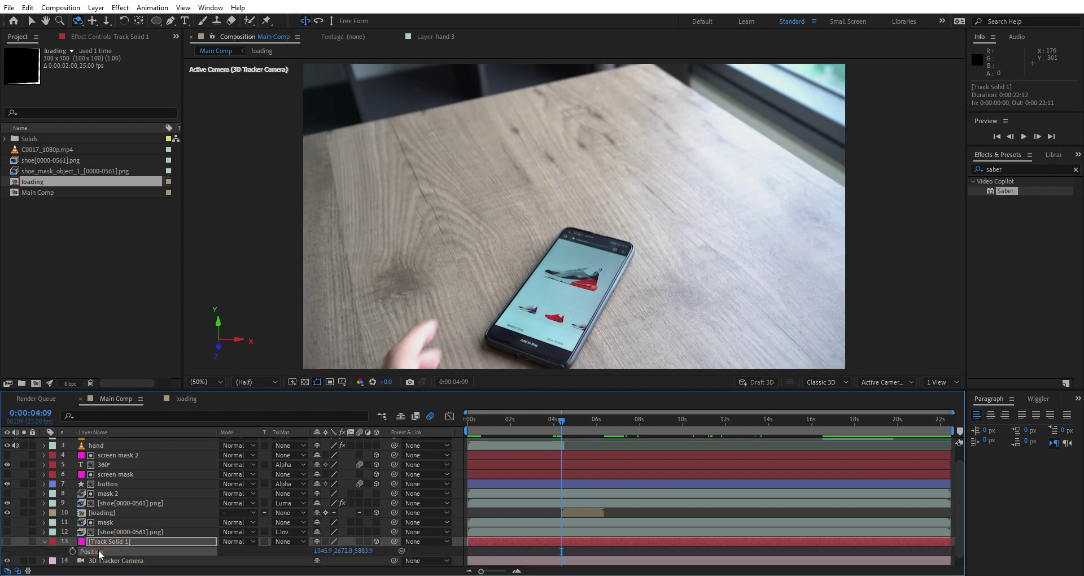
key("ctrl+c")
left_click(118, 513)
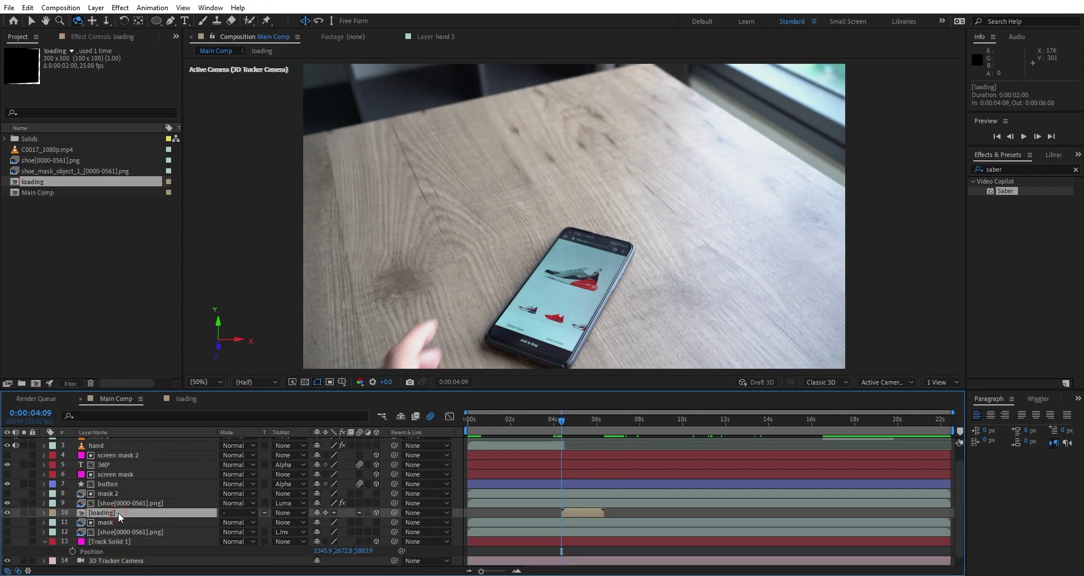
key("ctrl+v")
key("v")
left_click_drag(561, 234, 564, 166)
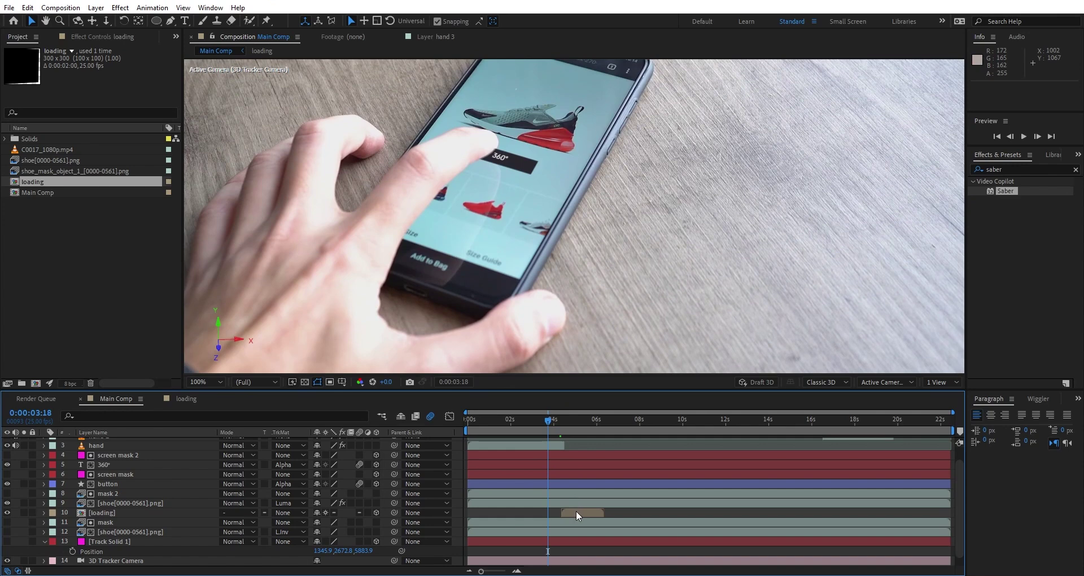
Start the loading layer at 0:00:04:03 and shift it along the X axis towards the middle of the phone's upper edge.
left_click_drag(576, 510, 572, 512)
left_click(570, 413)
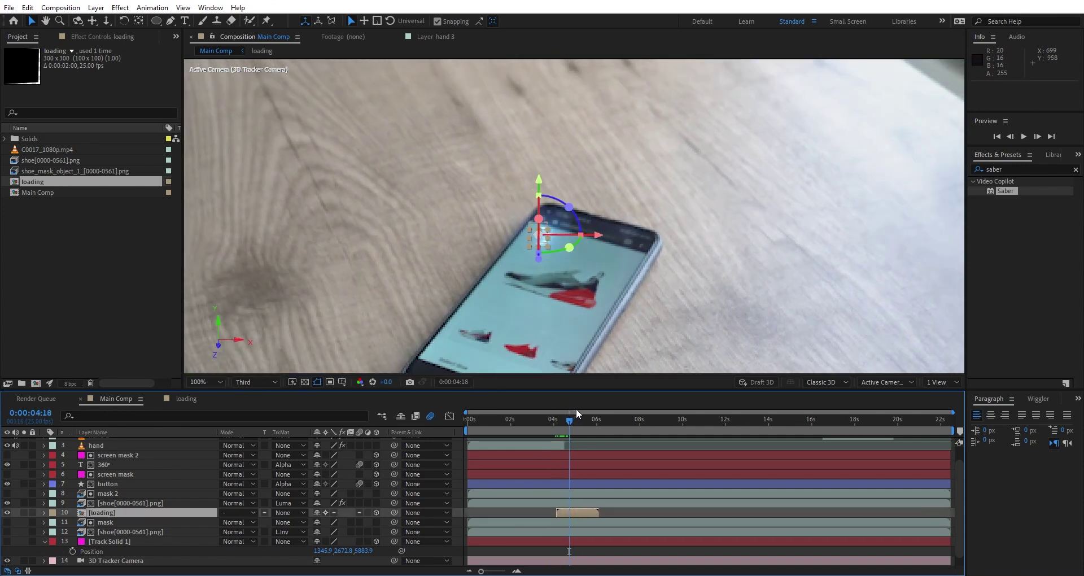
left_click_drag(593, 234, 653, 235)
Scale the loading layer to 256%, rotate it slightly around its Y axis and preview it in the footage.
left_click(178, 510)
key("s")
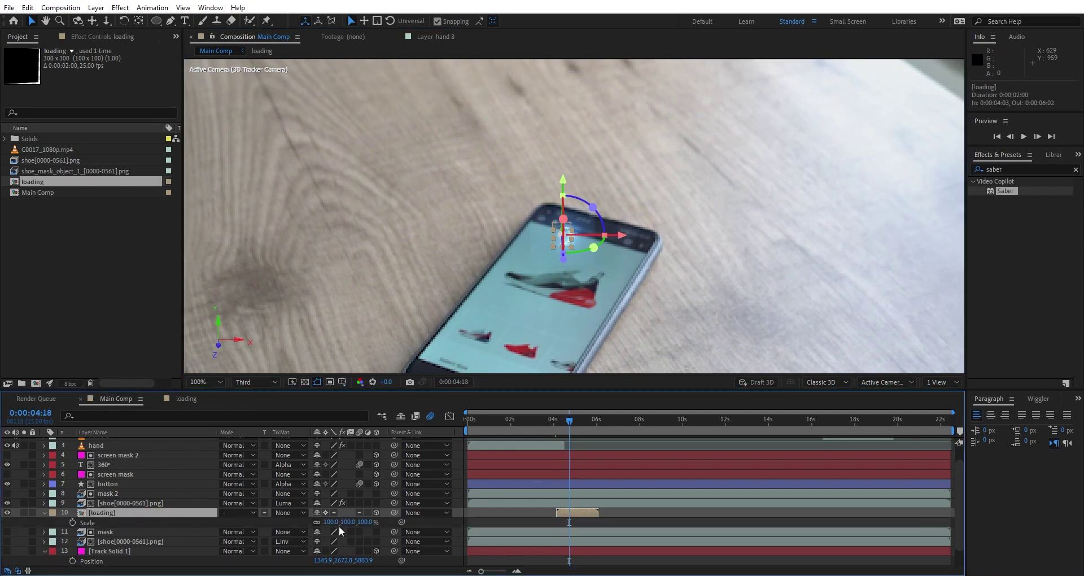
left_click_drag(369, 522, 398, 521)
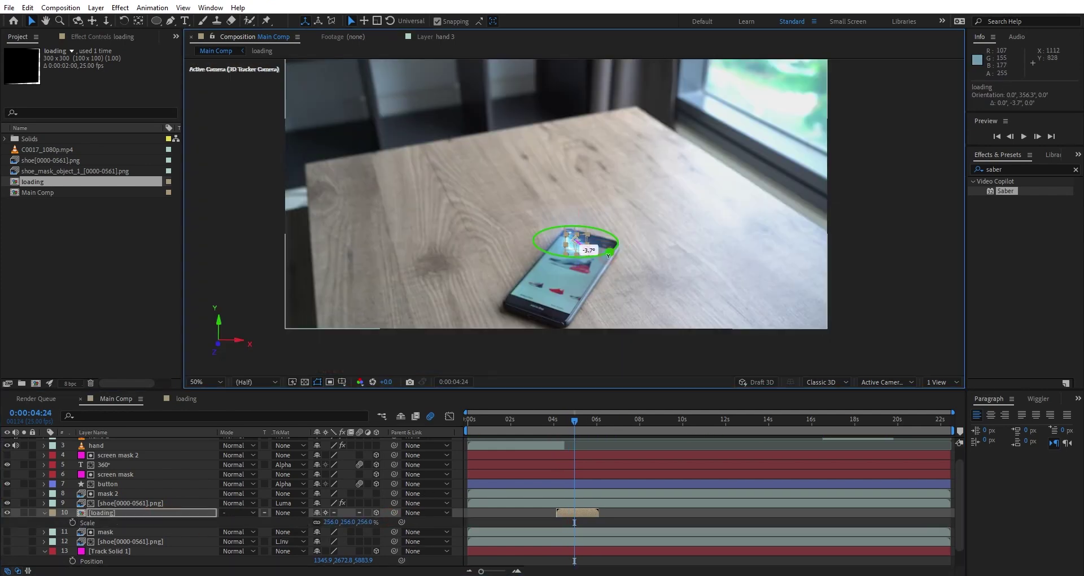
left_click_drag(578, 244, 583, 247)
key("space")
left_click(557, 427)
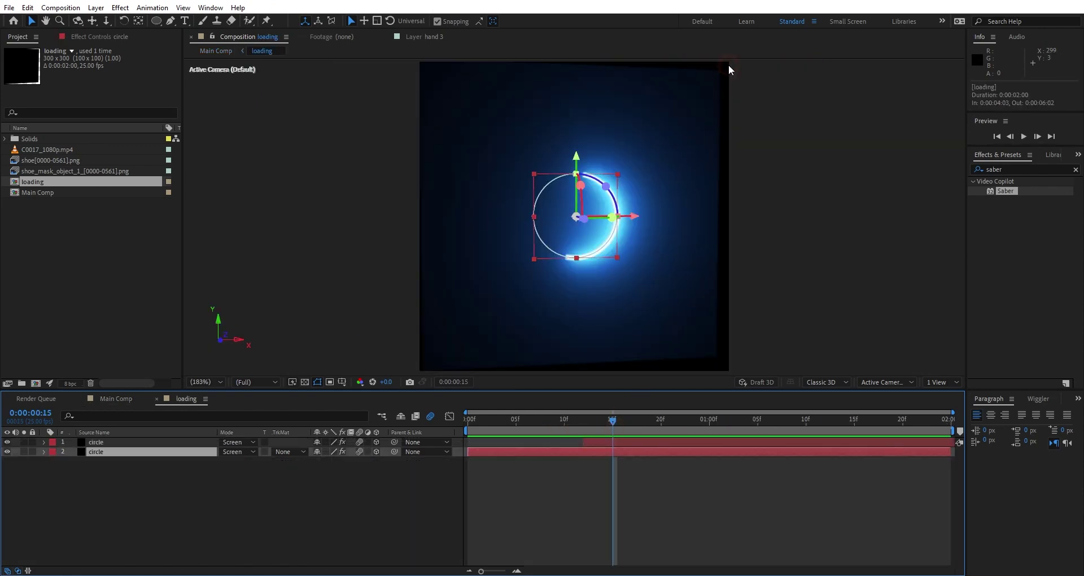
Try a lower Saber Glow Intensity on the lower circle layer in the loading composition.
left_click(107, 37)
mouse_move(102, 100)
left_mouse_down()
mouse_move(99, 130)
mouse_move(105, 111)
mouse_move(88, 99)
mouse_move(97, 99)
left_mouse_up()
key("ctrl+z")
Preview the loading animation and shoe reveal in Main Comp from 0:00:04:08.
left_click(115, 399)
left_click(561, 421)
key("space")
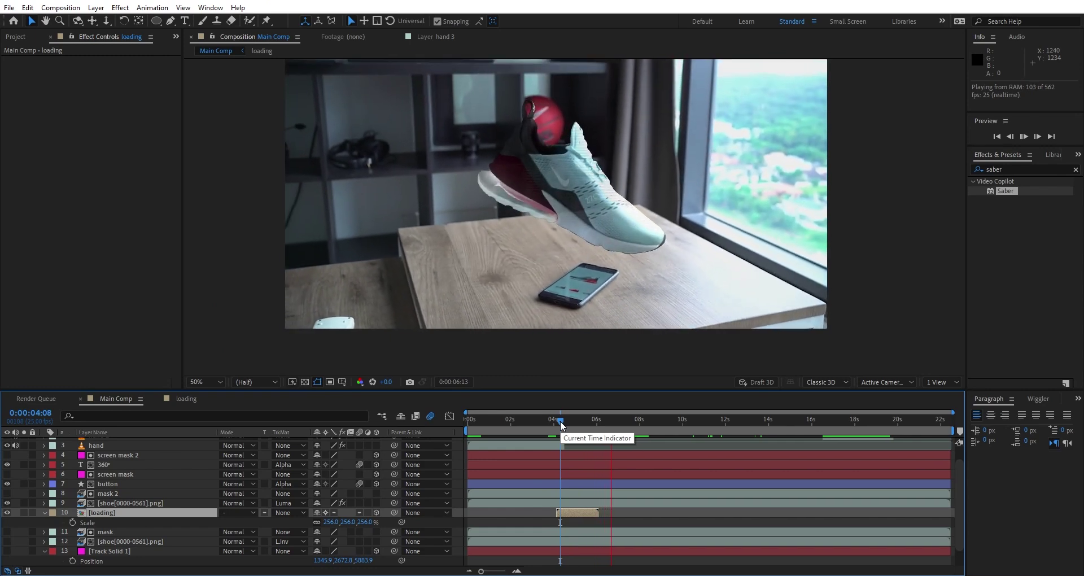
key("space")
Create a black solid named Rays in Main Comp and place it between the button and mask 2 layers.
left_click(96, 8)
mouse_move(99, 21)
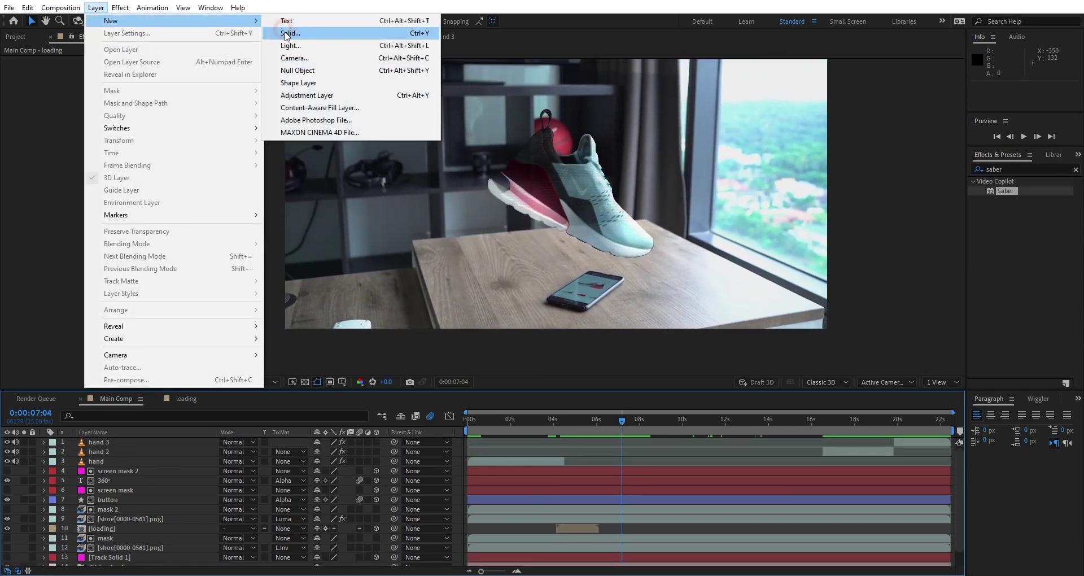
left_click(288, 33)
type("Rays")
left_click(570, 349)
left_click_drag(127, 443, 120, 516)
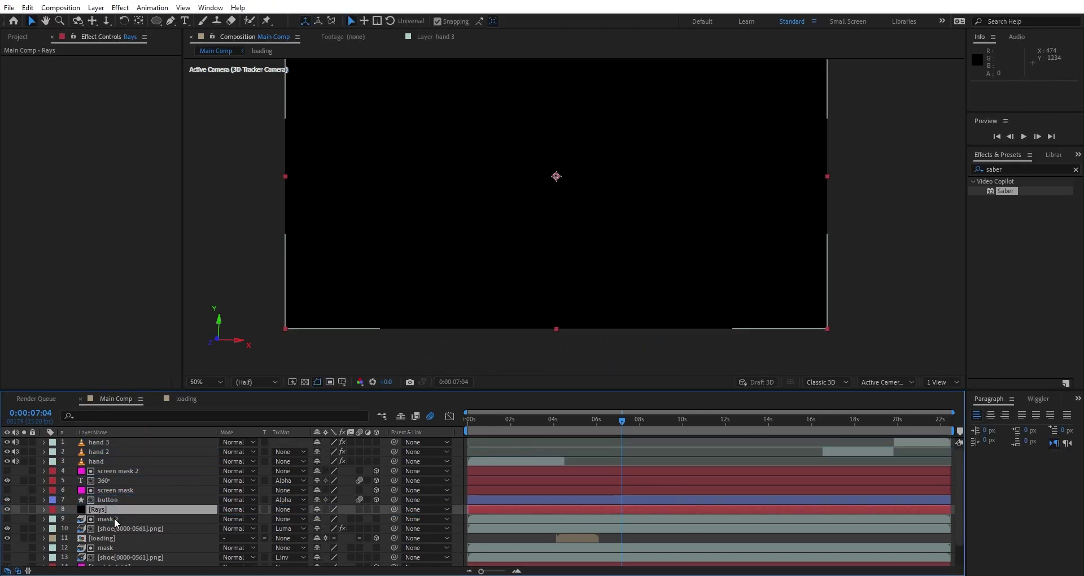
Apply the Video Copilot Optical Flares effect to the Rays solid and open its flare options.
left_click(1012, 169)
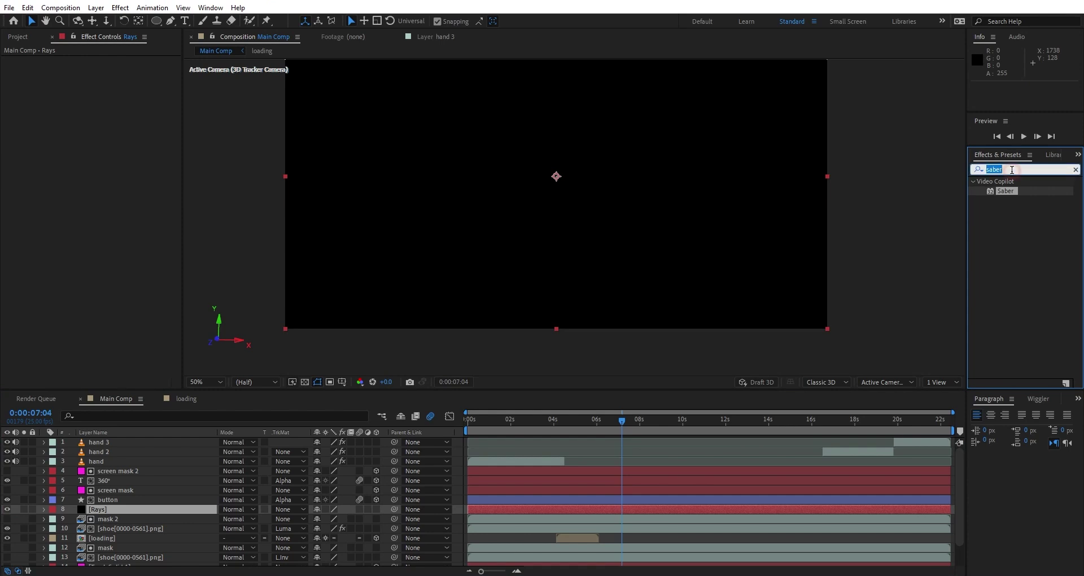
type("optical")
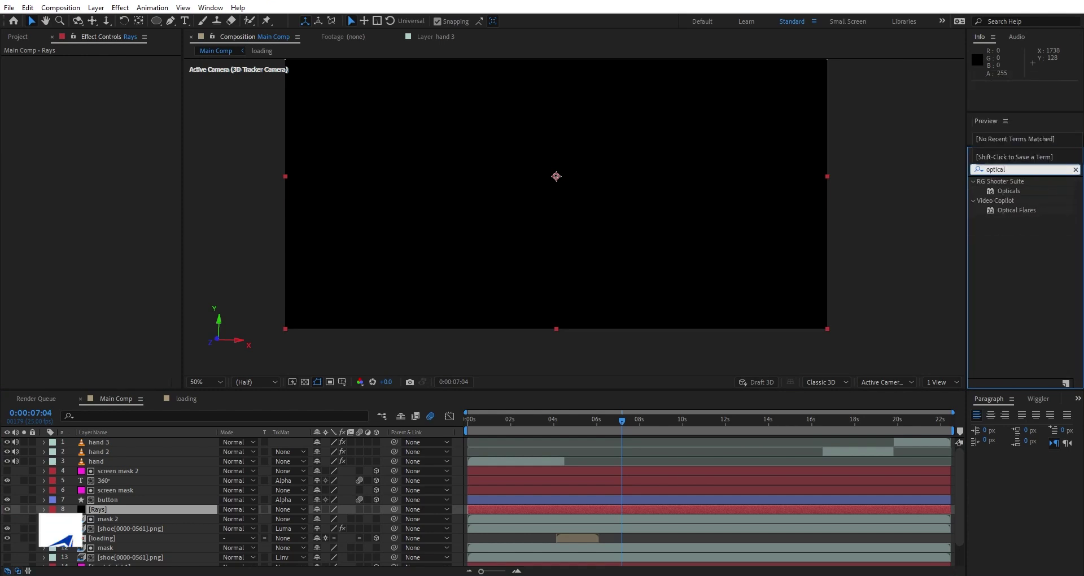
double_click(1012, 210)
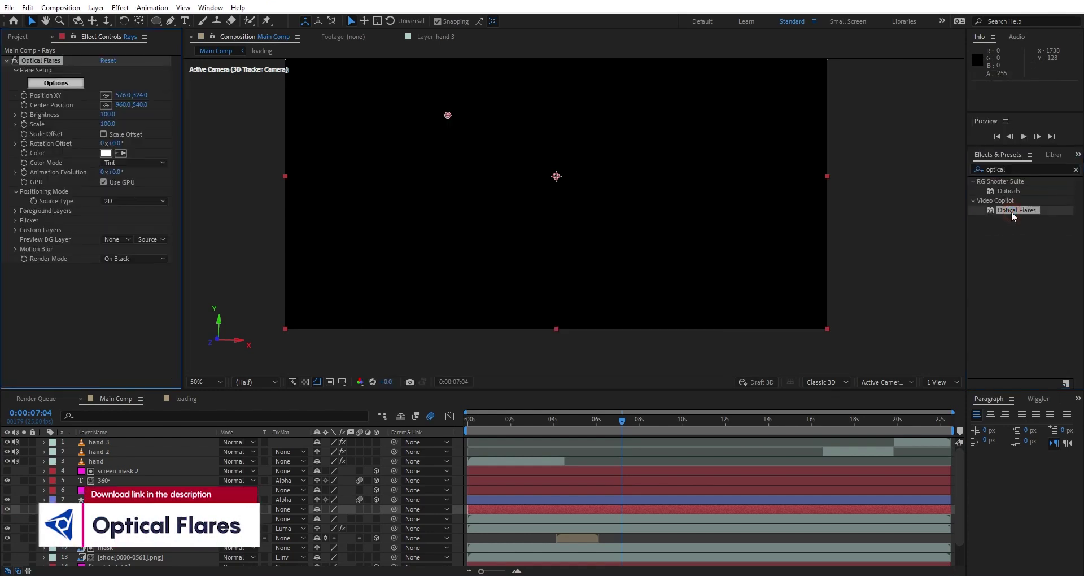
left_click(56, 83)
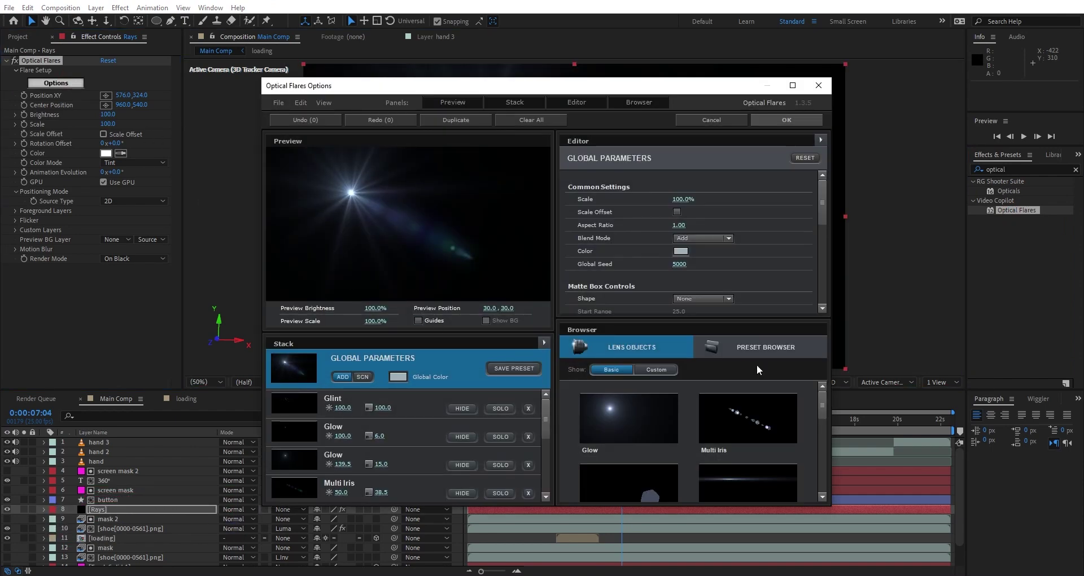
Load the Green Spot Light flare from the Light preset collection.
left_click(765, 349)
left_click(739, 411)
scroll(723, 419, "down", 5)
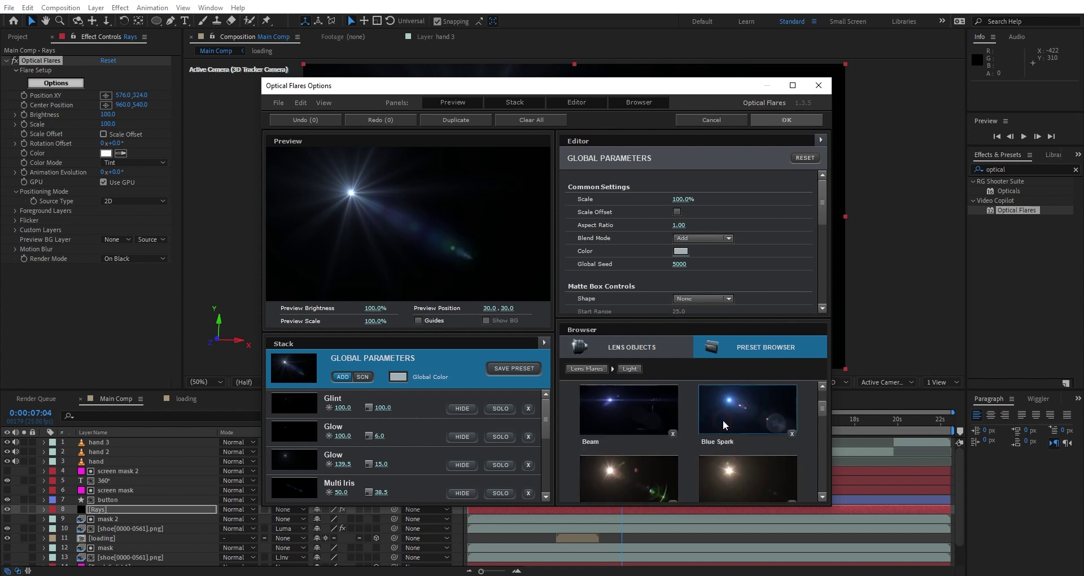
left_click_drag(823, 425, 823, 421)
left_click(757, 428)
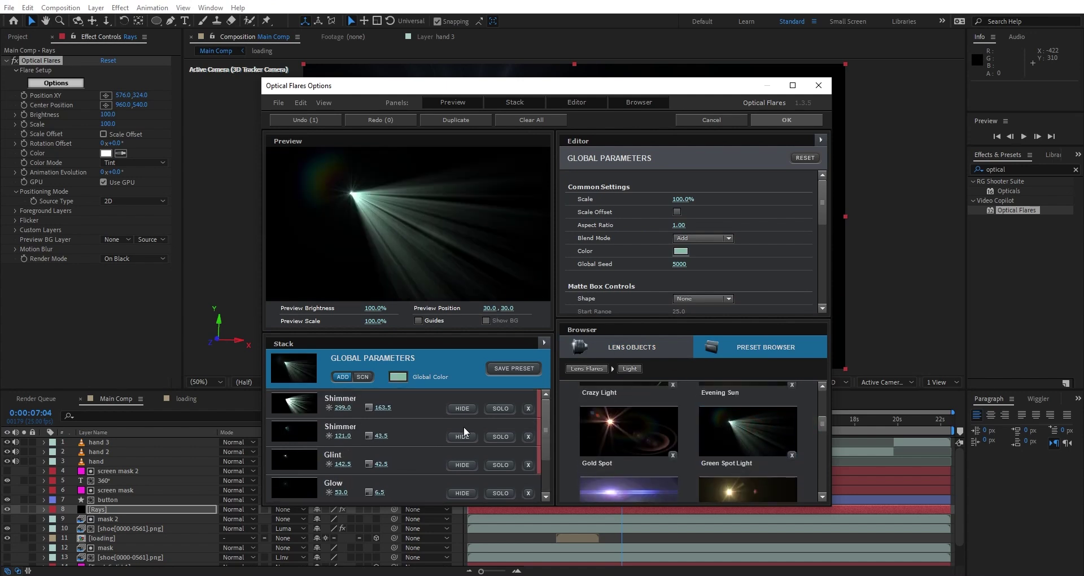
Hide the Glint, Glow and Hoop objects in the flare stack.
left_click(454, 461)
left_click(459, 493)
scroll(422, 456, "down", 2)
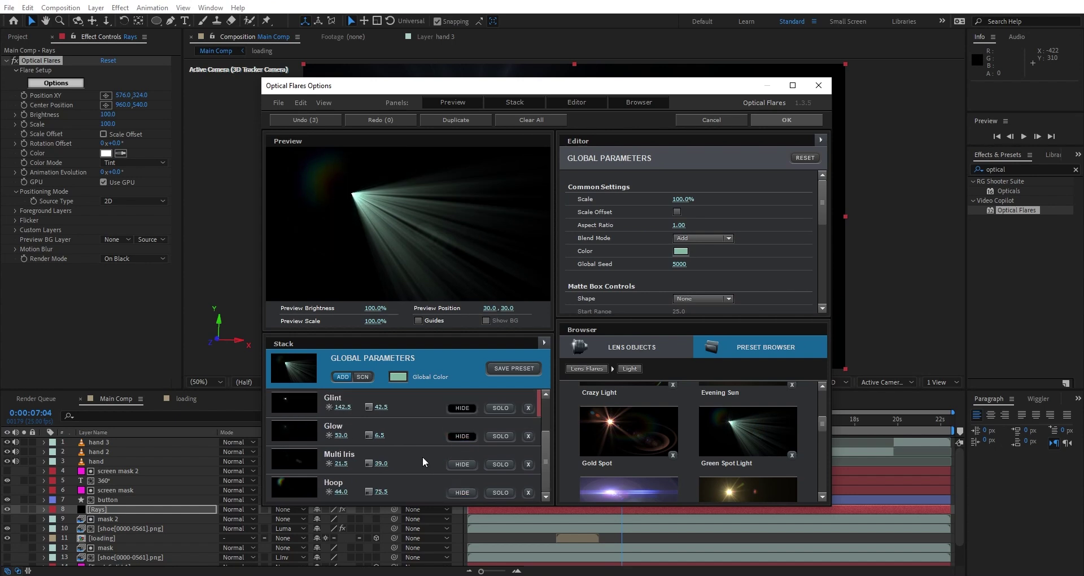
left_click(452, 492)
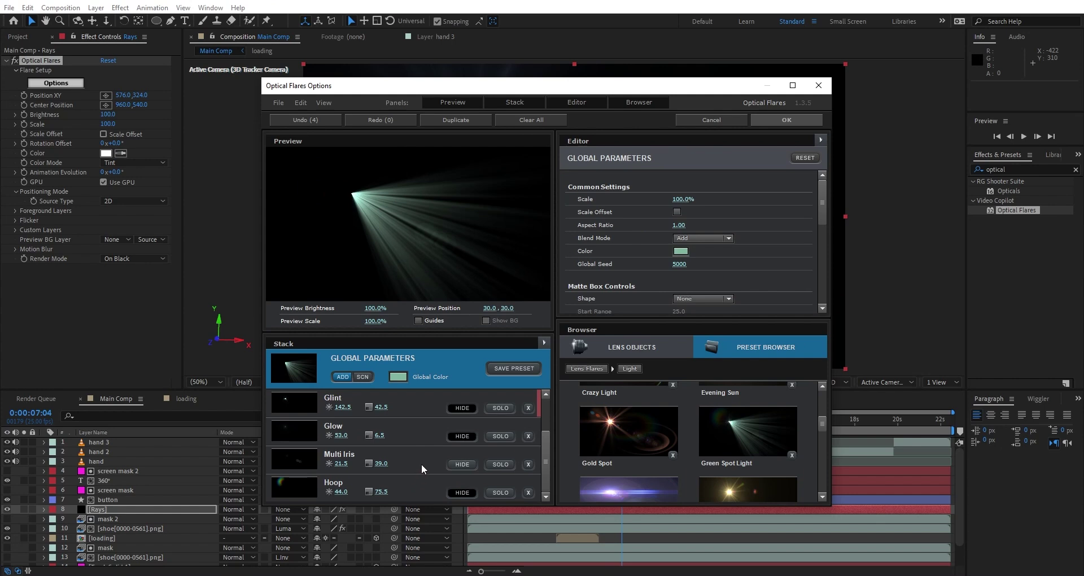
Set the flare's global color to white and the first Shimmer's Color 1 to light cyan, and accept the flare options.
scroll(419, 470, "up", 2)
left_click(445, 398)
scroll(625, 236, "down", 3)
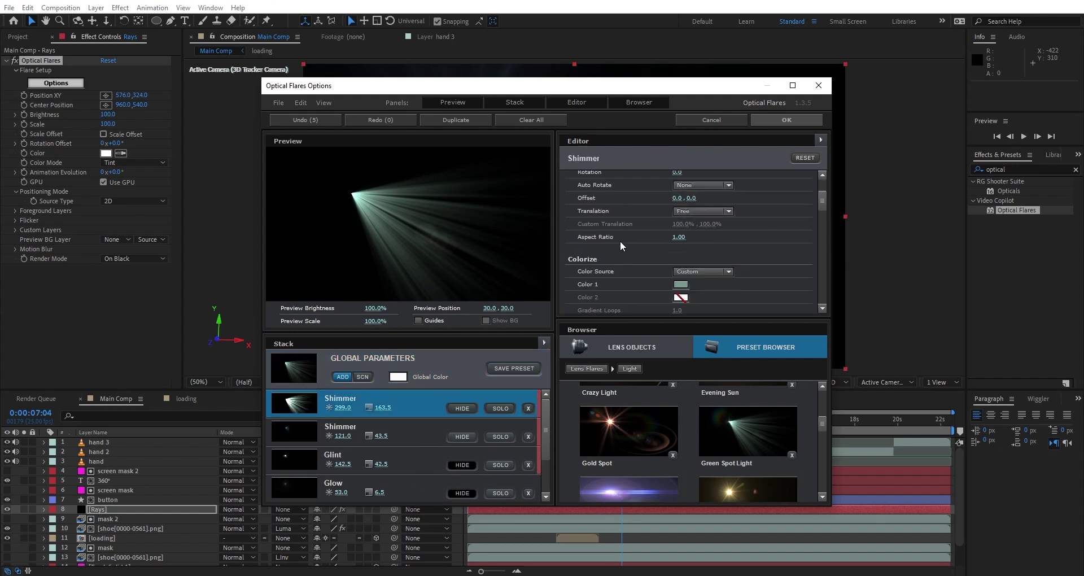
left_click(679, 285)
left_click_drag(620, 242, 620, 234)
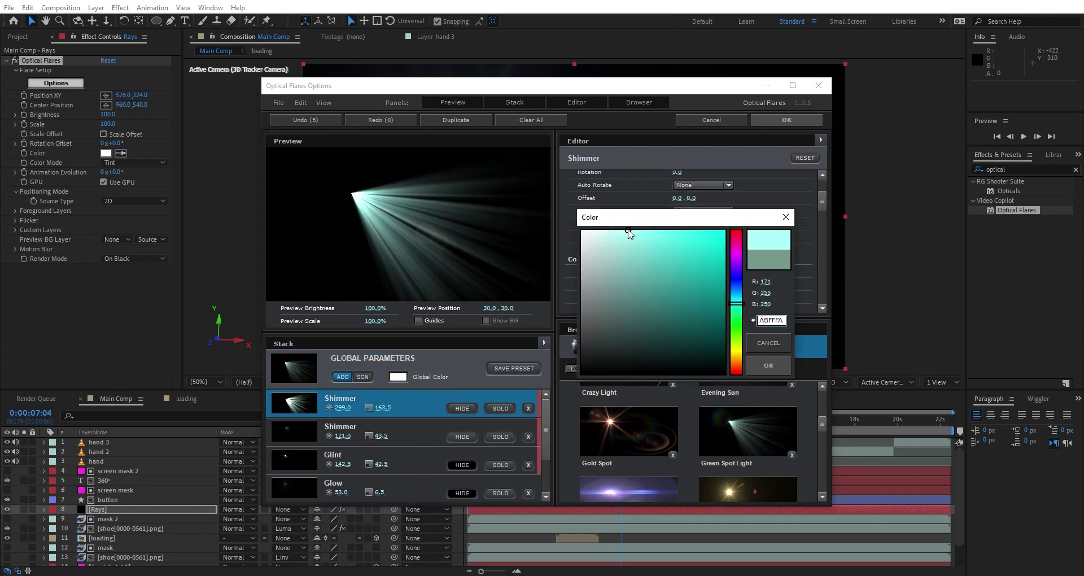
left_click(765, 367)
left_click(420, 360)
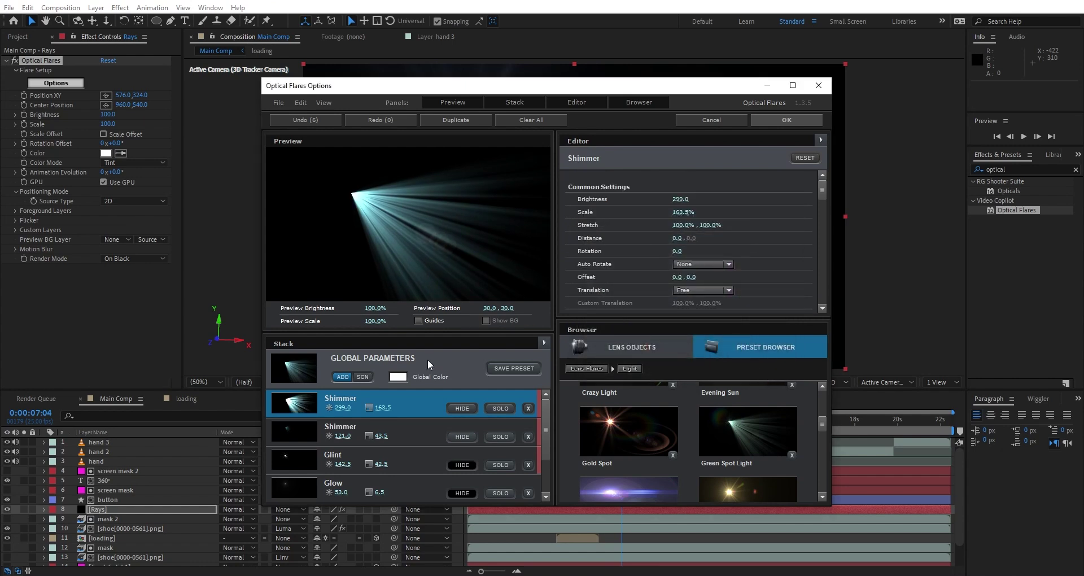
mouse_move(679, 225)
left_mouse_down()
mouse_move(693, 224)
mouse_move(681, 224)
left_mouse_up()
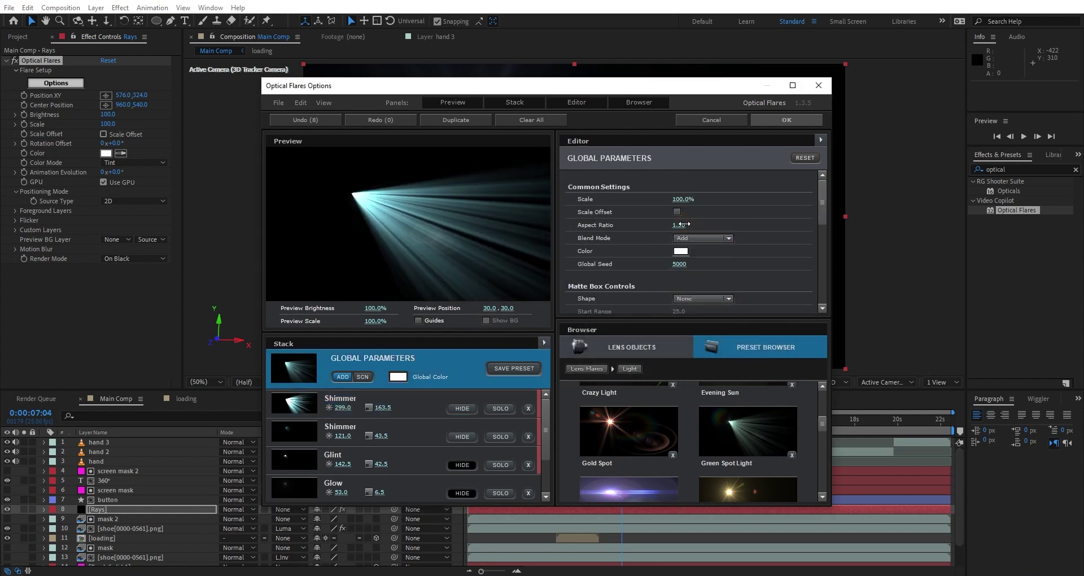
left_click(794, 121)
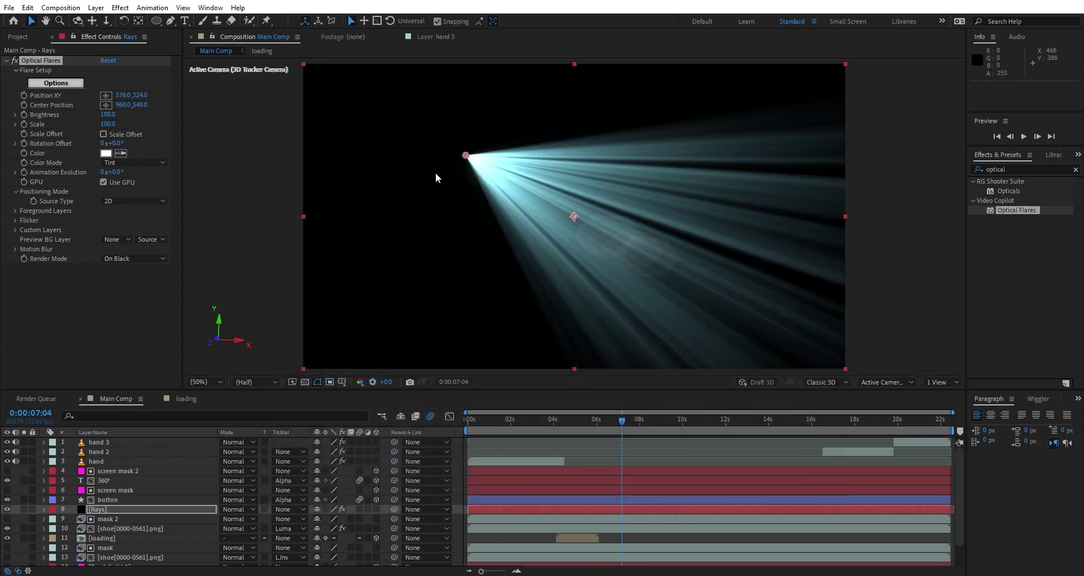
Set the Rays flare's Render Mode to On Transparent and its positioning Source Type to 3D.
left_click(113, 259)
left_click(152, 283)
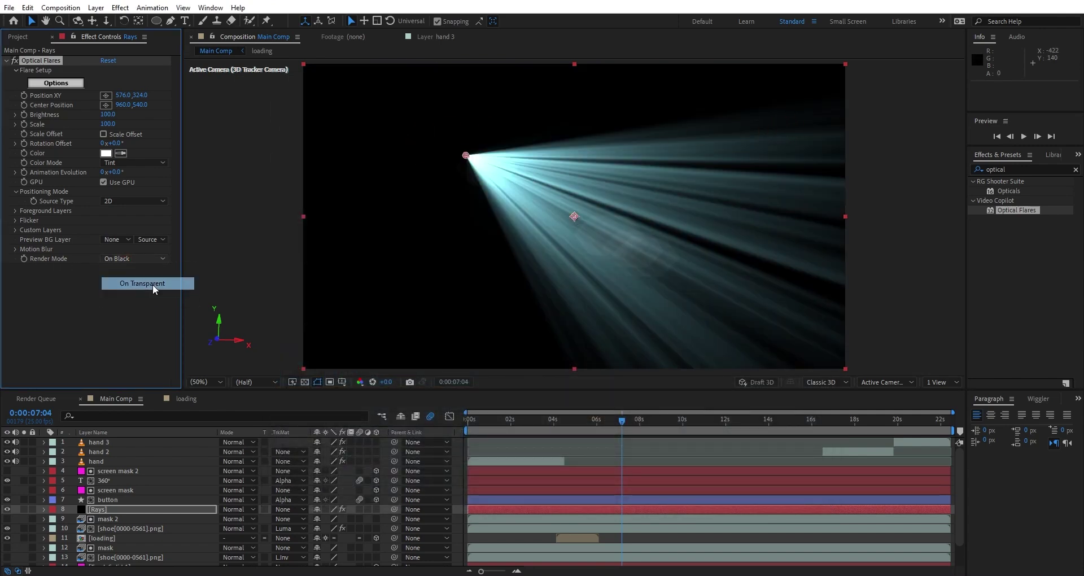
left_click(110, 202)
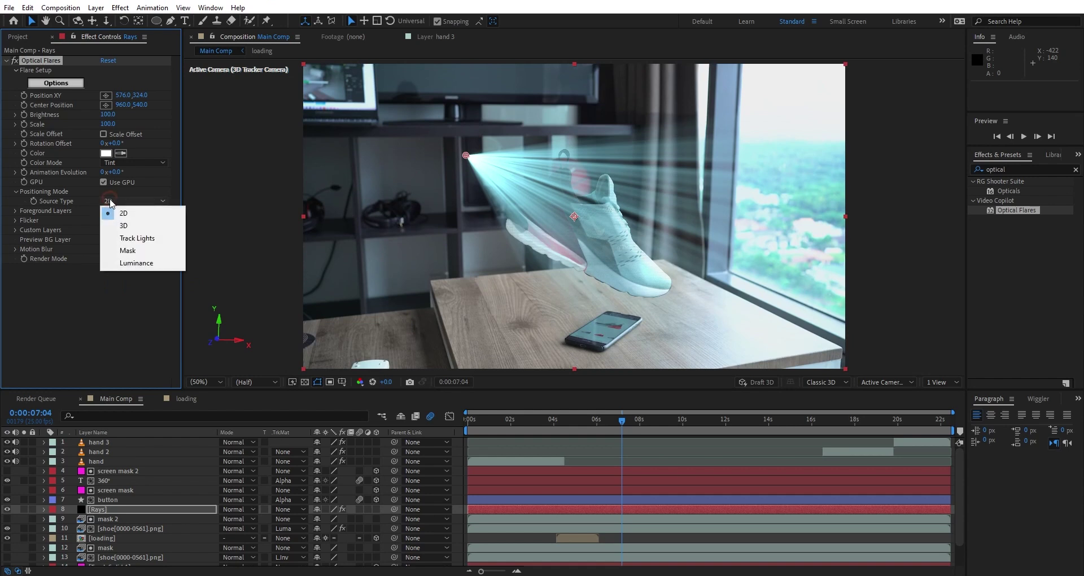
left_click(130, 227)
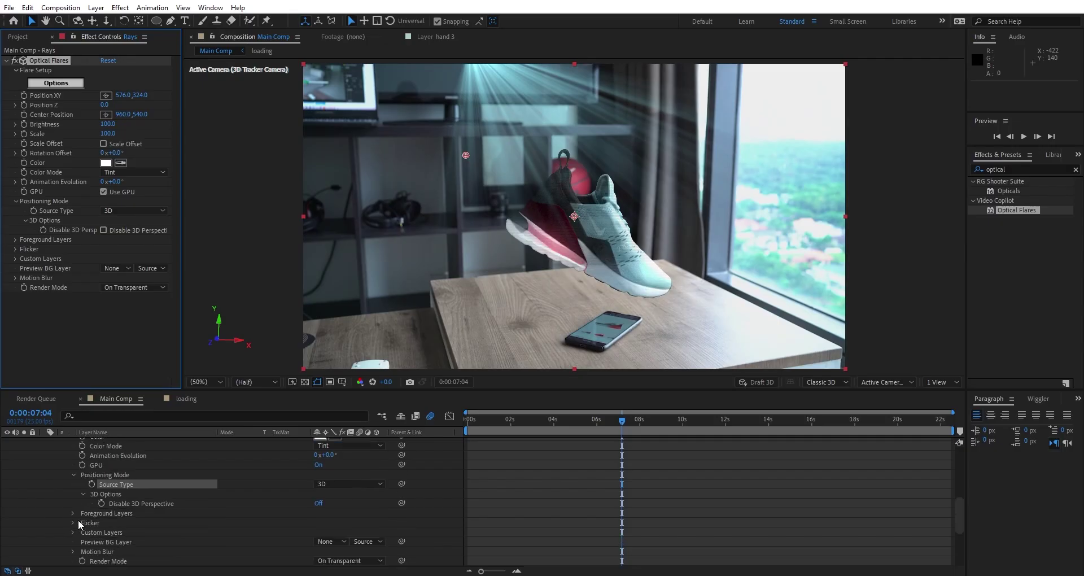
Look up Track Solid 1's position and set the flare's Position Z to its depth, 5883.
scroll(79, 523, "up", 5)
scroll(79, 522, "down", 5)
scroll(138, 517, "down", 3)
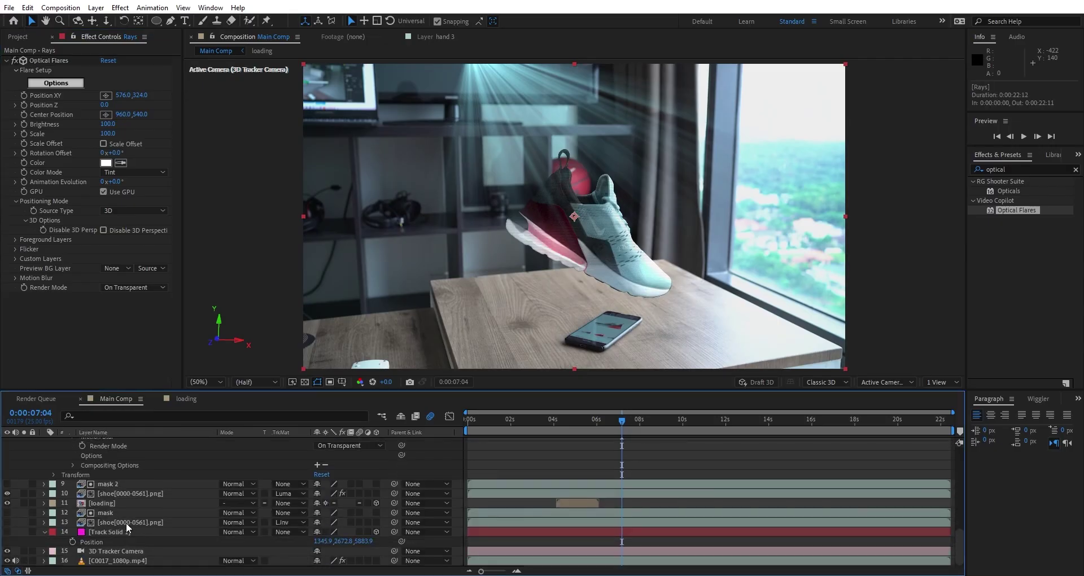
left_click(104, 105)
type("5883")
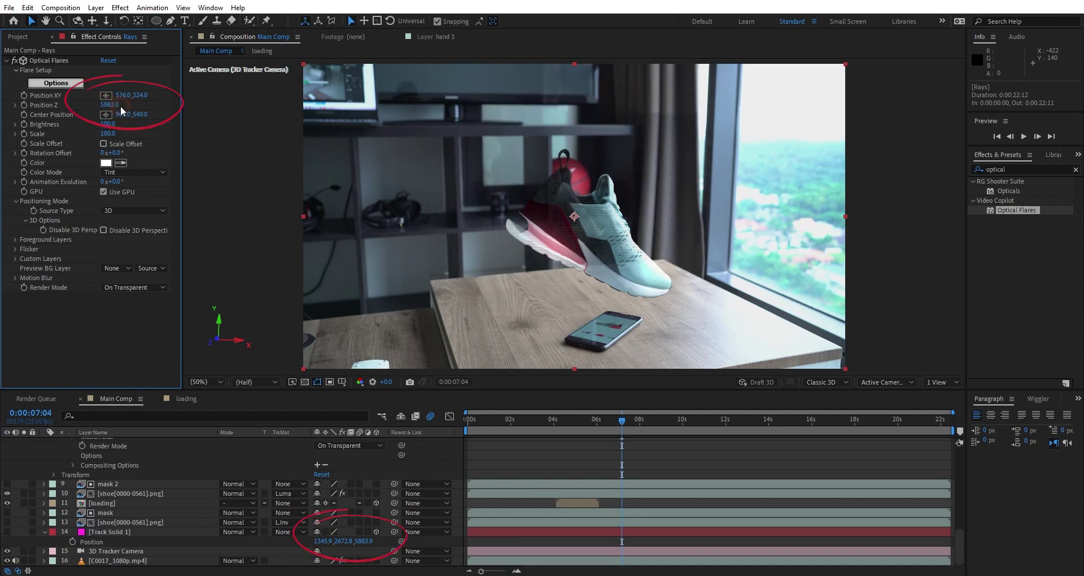
Move the flare to the phone's near edge at about 1323, 3216 in XY and shift its Center Position X to 1059.
left_click(140, 95)
type("2672")
key("Return")
left_click_drag(123, 95, 409, 91)
left_click_drag(481, 91, 508, 90)
left_click_drag(135, 116, 471, 74)
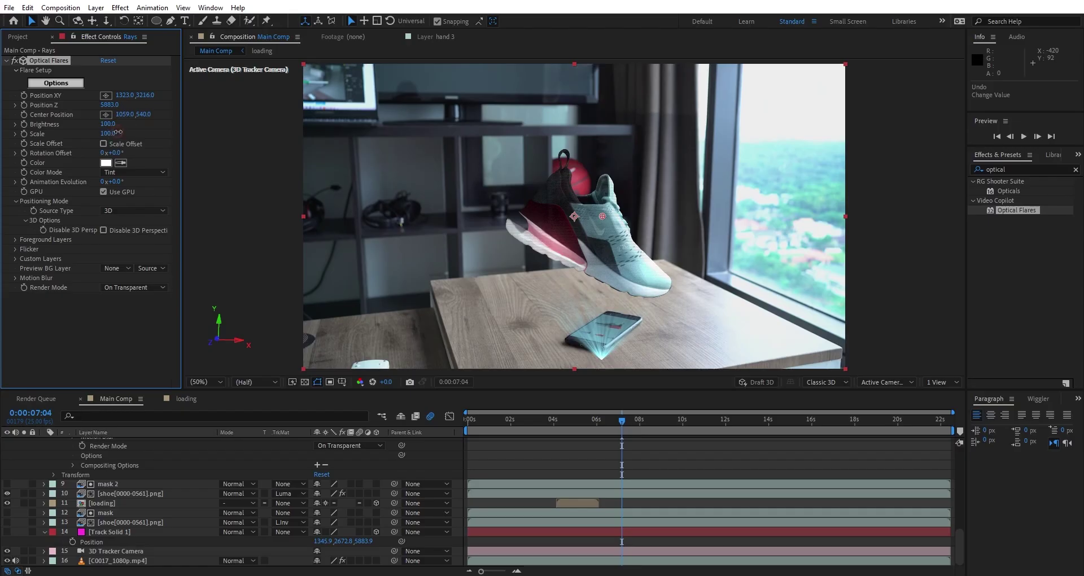
Refine the flare's position to 1263, 3285, set Scale to 360 and Brightness to 90, and preview the rays.
left_click_drag(118, 133, 125, 132)
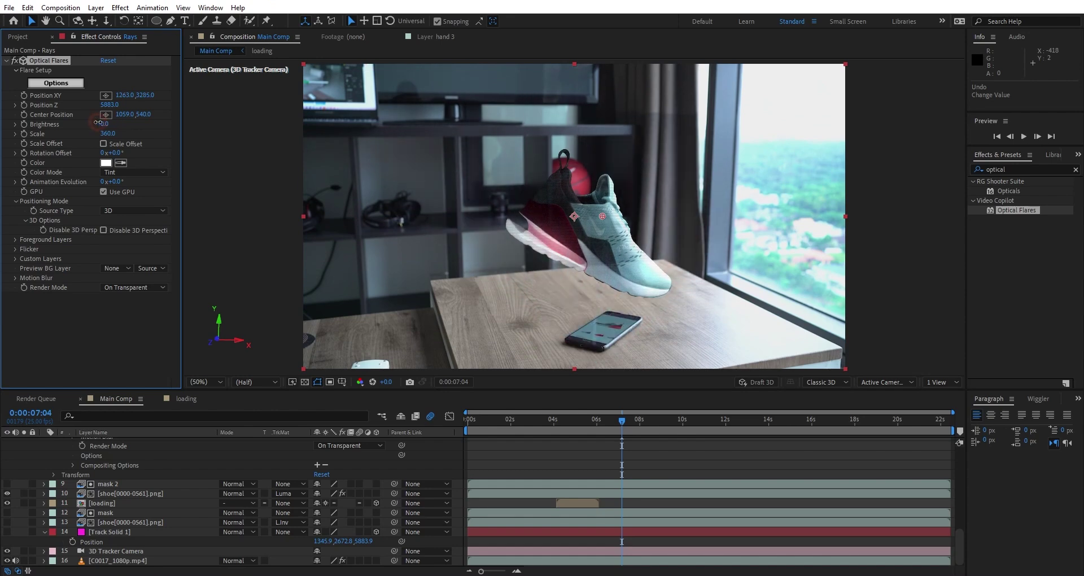
key("space")
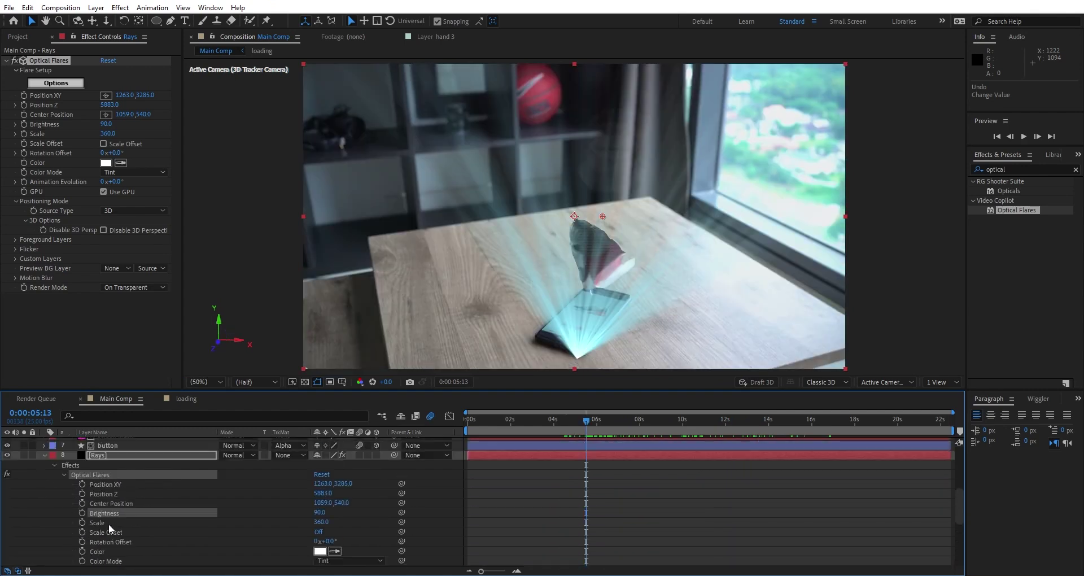
Draw a closed six-point Pen mask on the Rays layer at 0:00:05:13, fanning upward from the phone screen around the light rays.
scroll(108, 524, "up", 3)
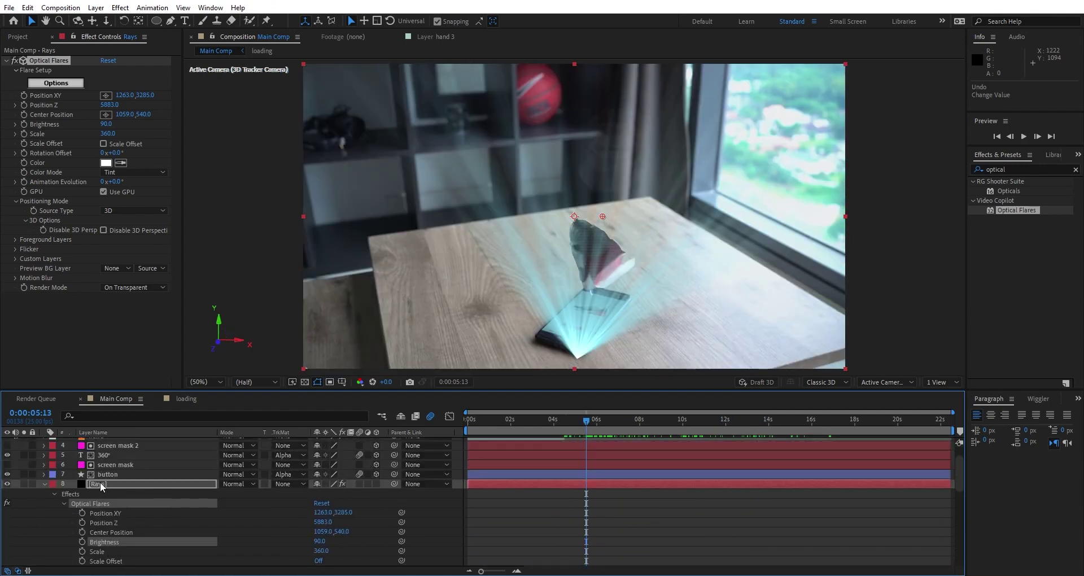
left_click(42, 482)
left_click(44, 484)
key("g")
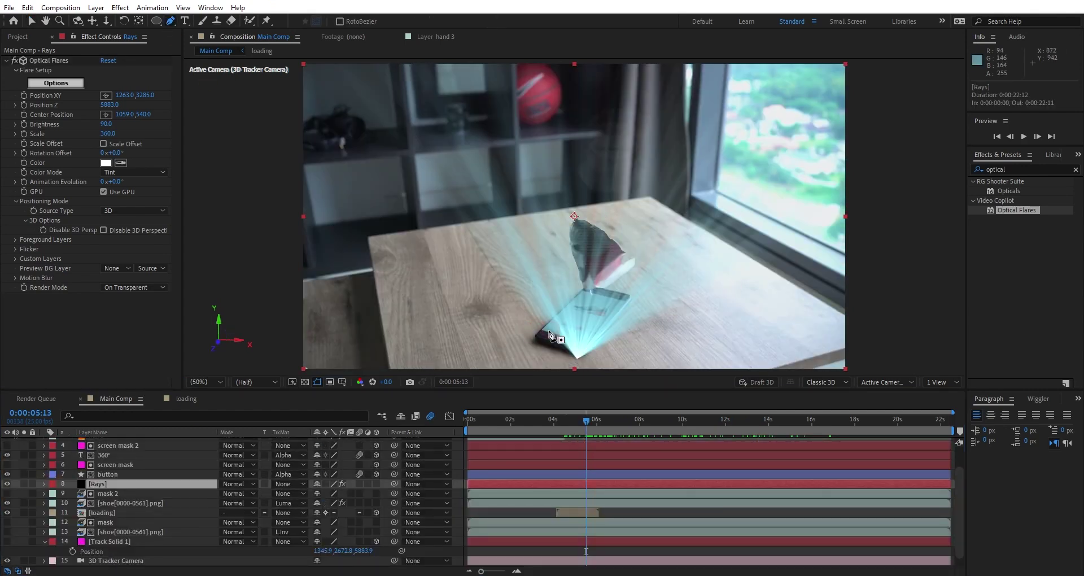
left_click(541, 331)
left_click(580, 341)
left_click(621, 300)
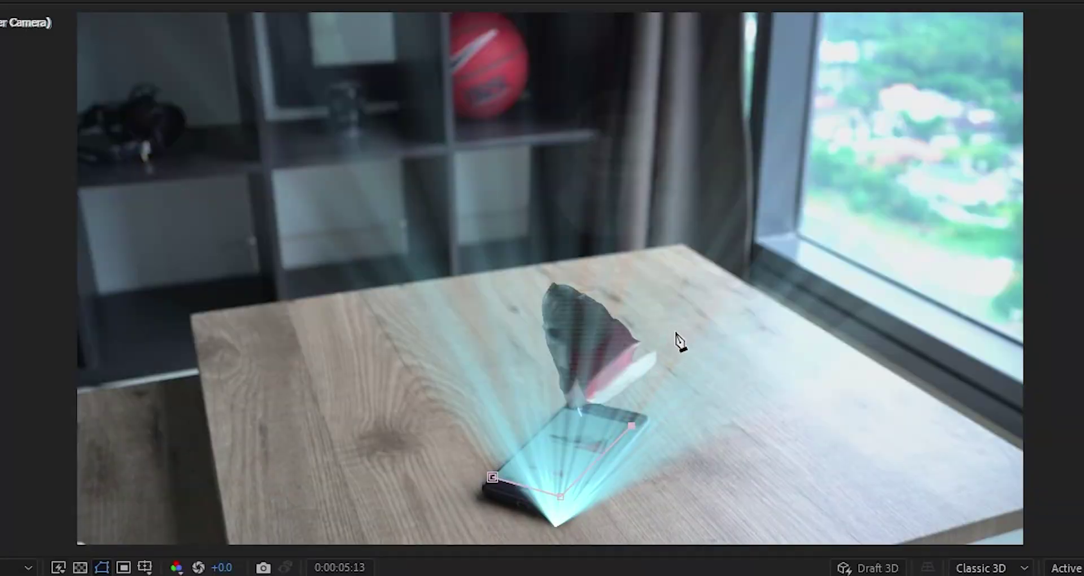
left_click(677, 334)
left_click(502, 319)
left_click(430, 341)
left_click(452, 357)
left_click(492, 480)
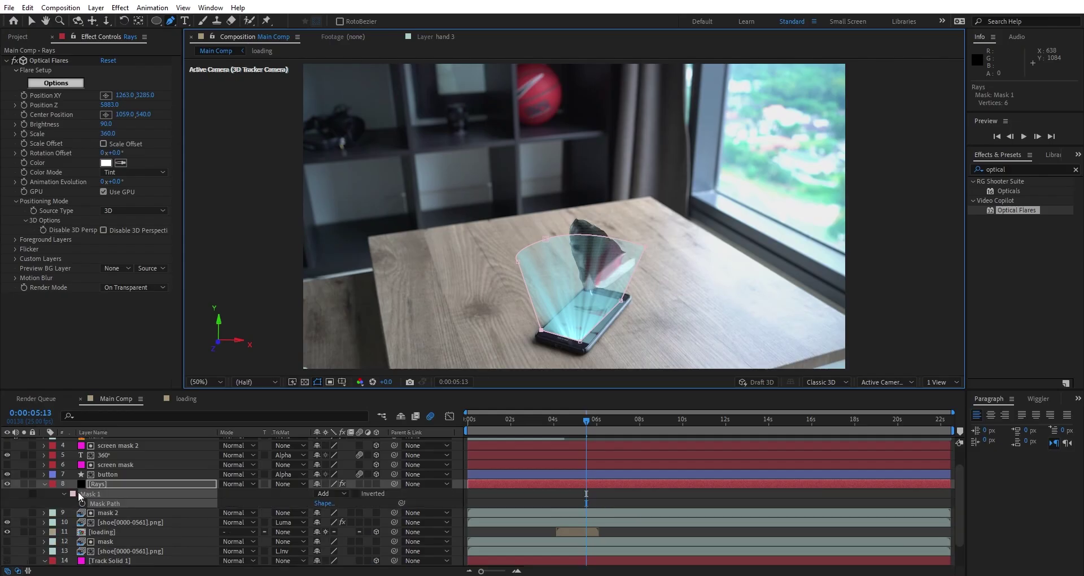
Set the Rays layer's Mask 1 feather to 45 pixels.
left_click(64, 493)
left_click(64, 493)
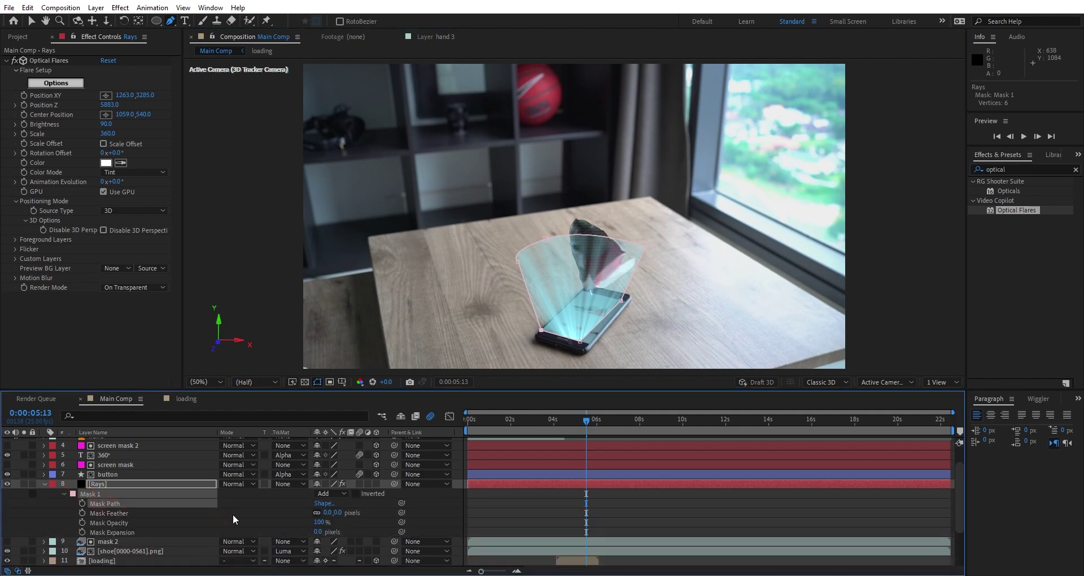
left_click_drag(326, 513, 363, 507)
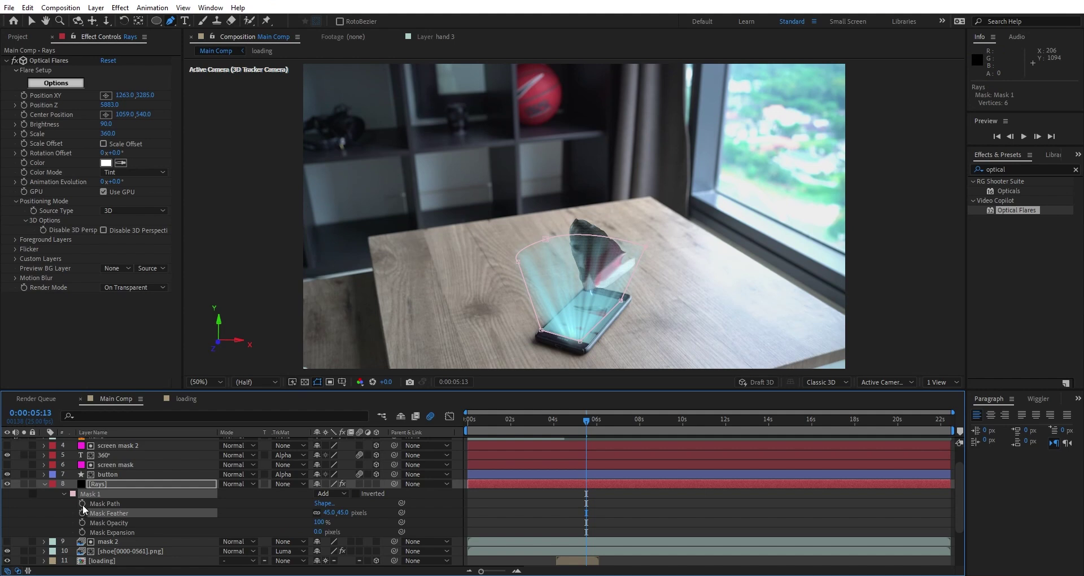
Start keyframing Mask 1's path at 0:00:05:13 and narrow the mask toward the emerging shoe.
left_click(82, 503)
key("v")
left_click_drag(541, 329, 567, 335)
left_click_drag(520, 260, 596, 247)
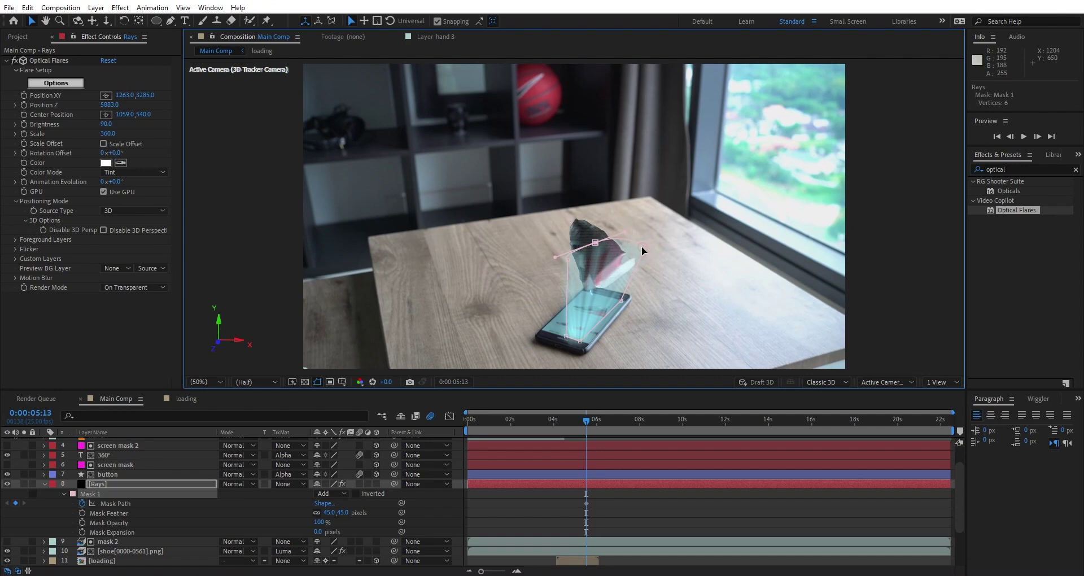
Go to 0:00:05:23 and reshape Mask 1 to spread wider over the phone and the shoe's underside.
left_click_drag(586, 421, 598, 422)
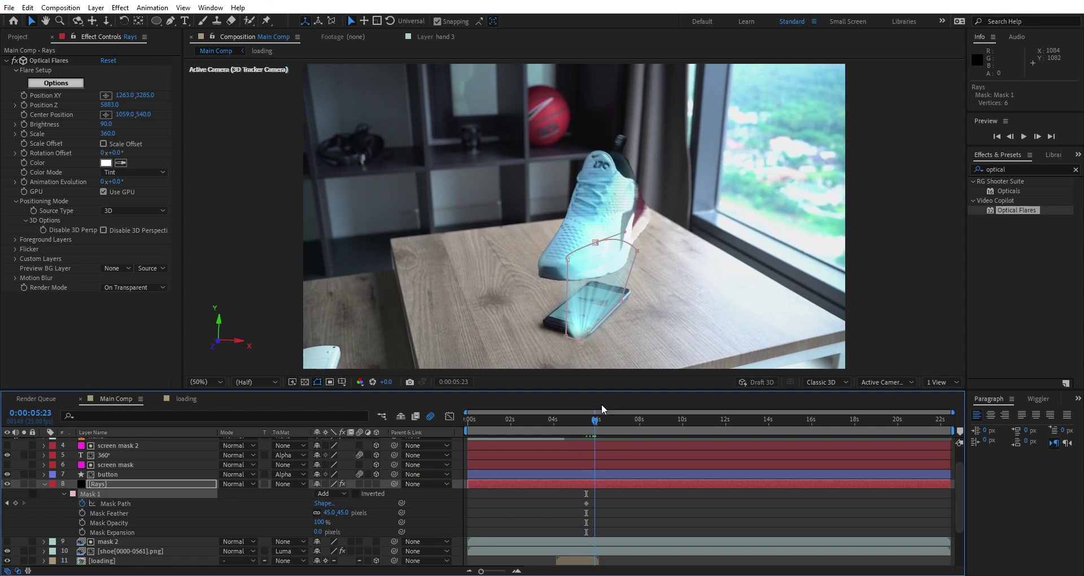
left_click_drag(581, 341, 553, 317)
left_click_drag(567, 245, 535, 263)
double_click(600, 230)
Go to 0:00:06:10, realign Mask 1 with the phone and extend its upper points to the shoe's heel and sole.
key("Page_Down")
key("Page_Down")
key("Page_Down")
key("Page_Down")
key("Page_Down")
key("Page_Down")
key("Page_Down")
key("Page_Down")
key("Page_Down")
key("Page_Down")
key("Page_Down")
key("Page_Down")
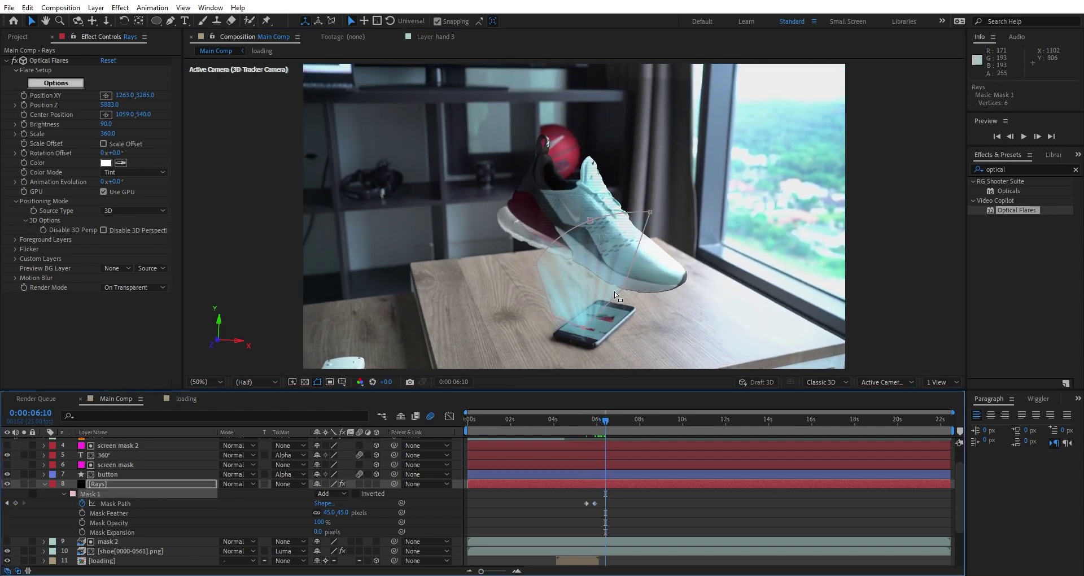
left_click_drag(600, 271, 608, 285)
key("Return")
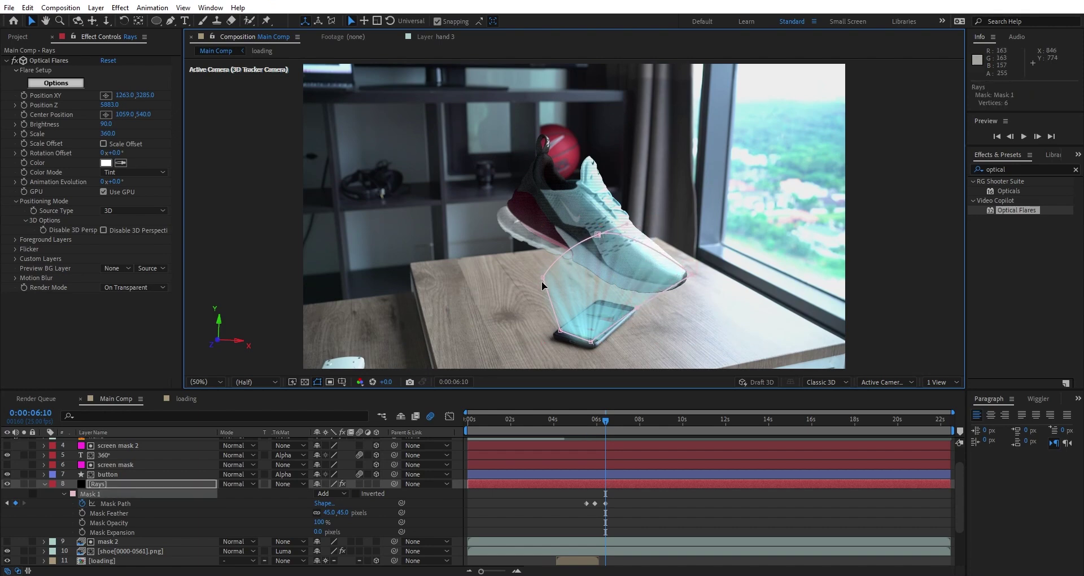
left_click_drag(543, 278, 497, 223)
left_click_drag(598, 234, 580, 204)
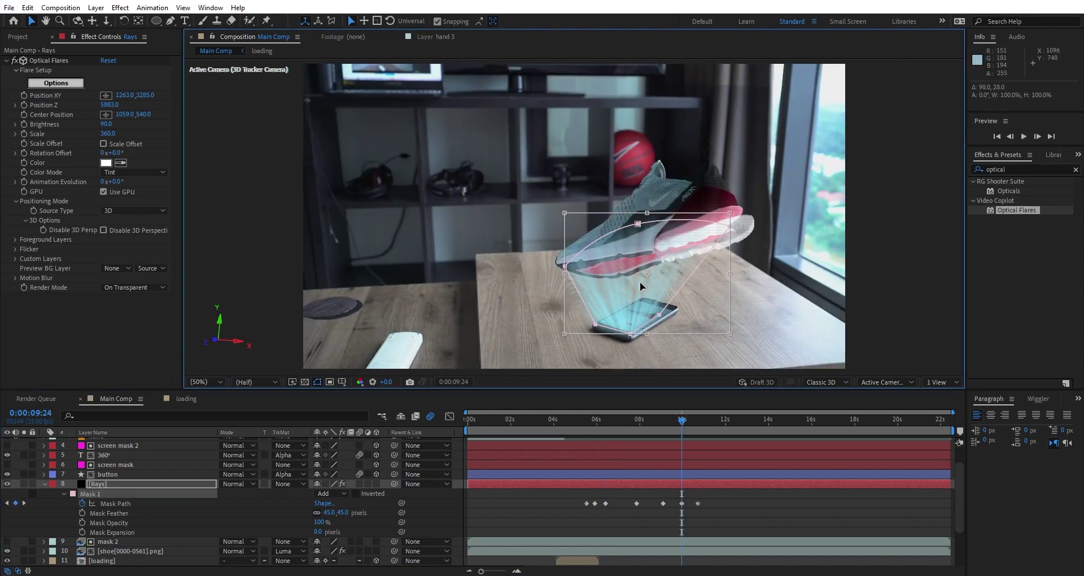
Continue keyframing Mask 1's path along the rest of the timeline so it follows the phone, including at 0:00:12:03.
key("ctrl+z")
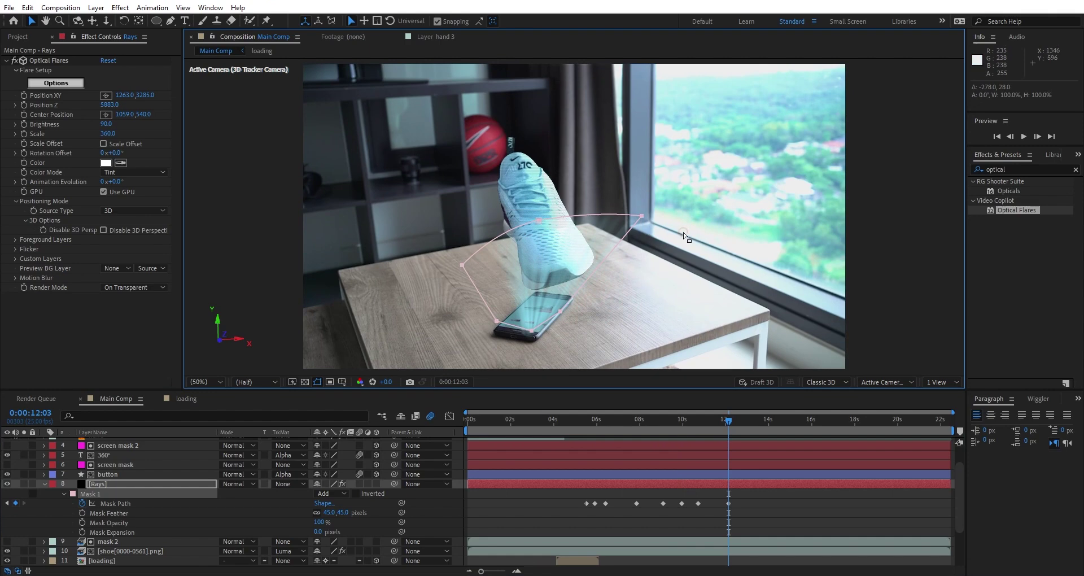
left_click_drag(536, 327, 561, 315)
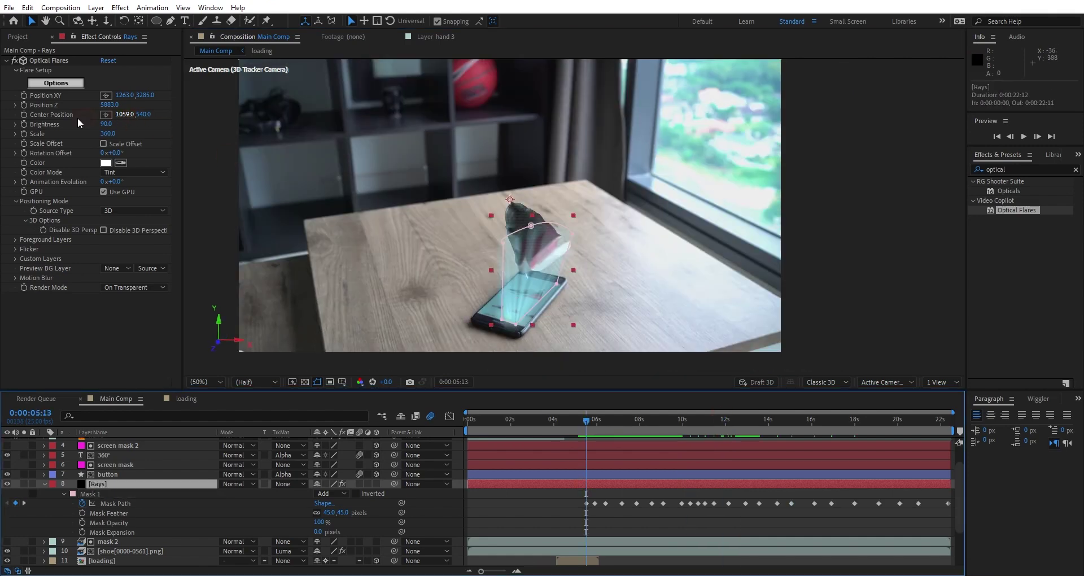
Keyframe the flare's Center Position from 0:00:05:13, placing it over the shoe at 914, 512 at 0:00:08:10.
left_click(24, 114)
left_click_drag(586, 420, 653, 415)
left_click(105, 114)
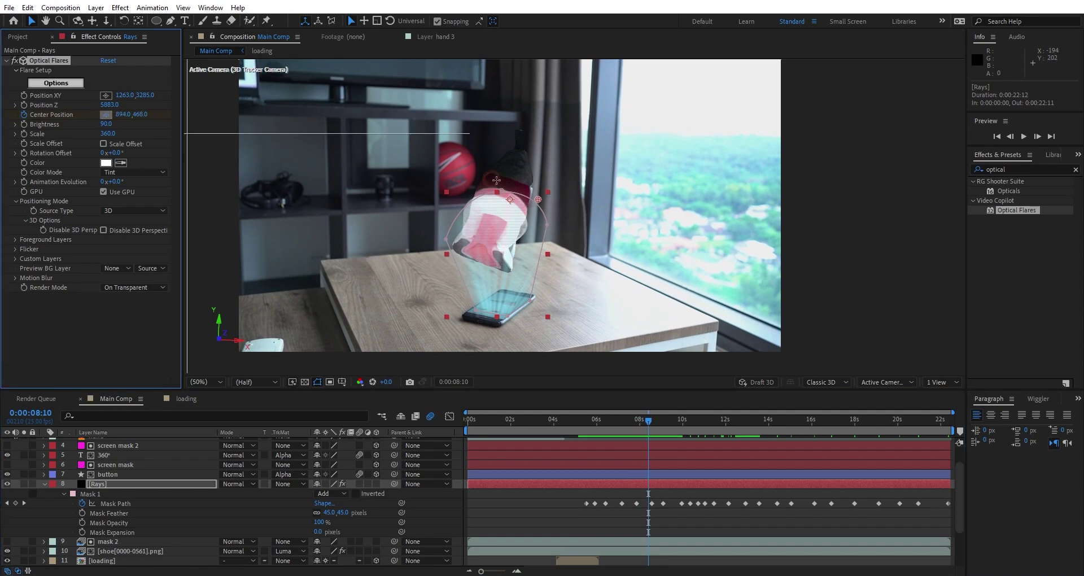
left_click(498, 194)
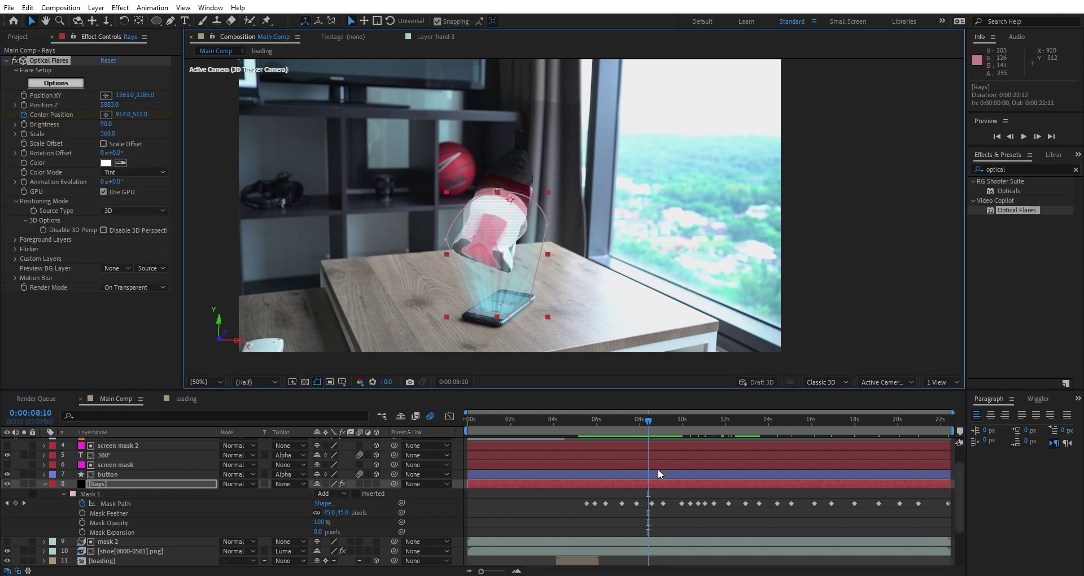
left_click_drag(656, 422, 676, 422)
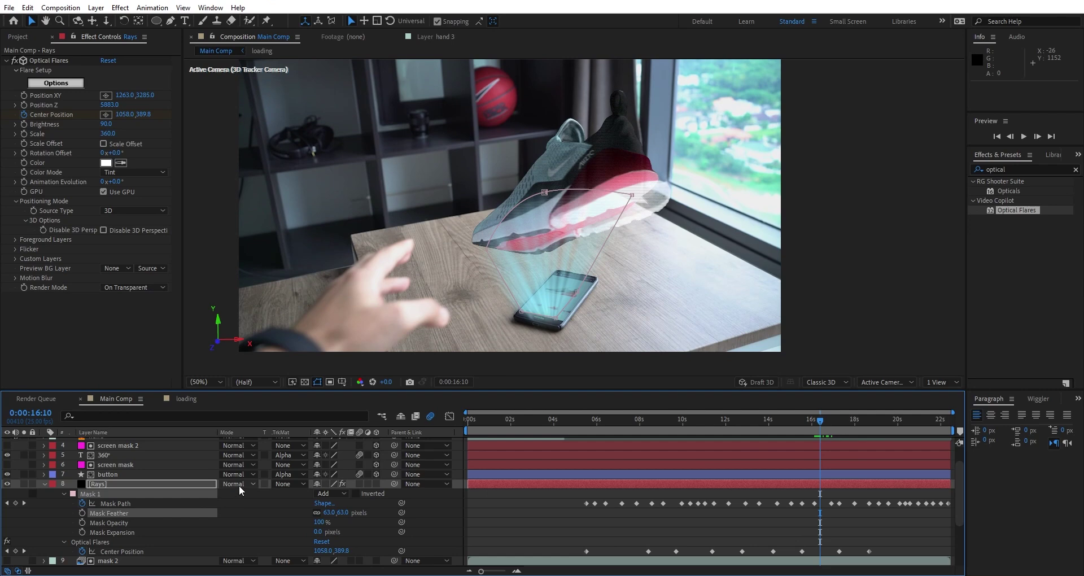
Set the Rays layer's blending mode to Overlay.
left_click(237, 483)
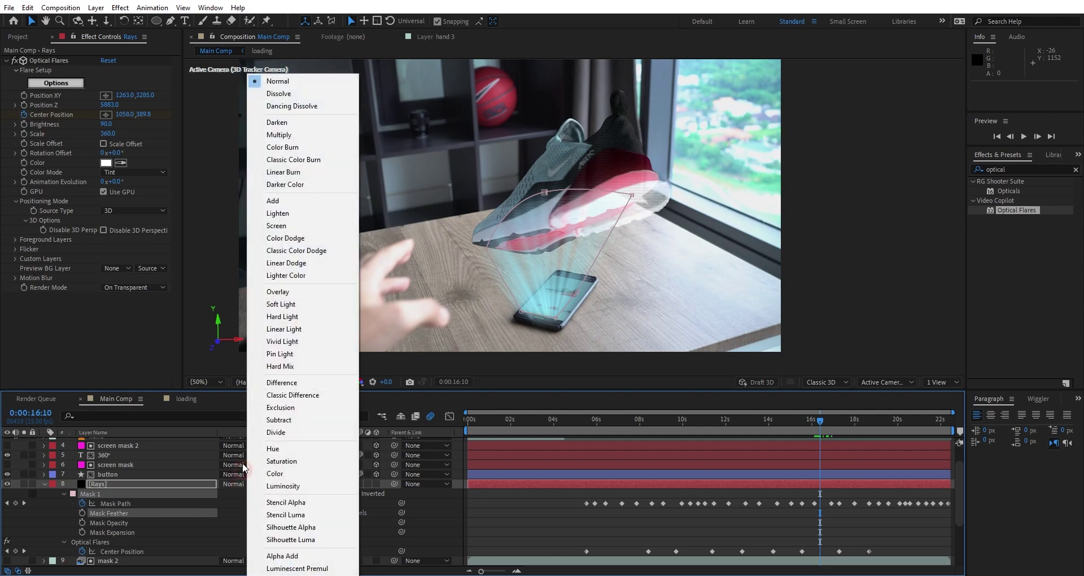
left_click(274, 293)
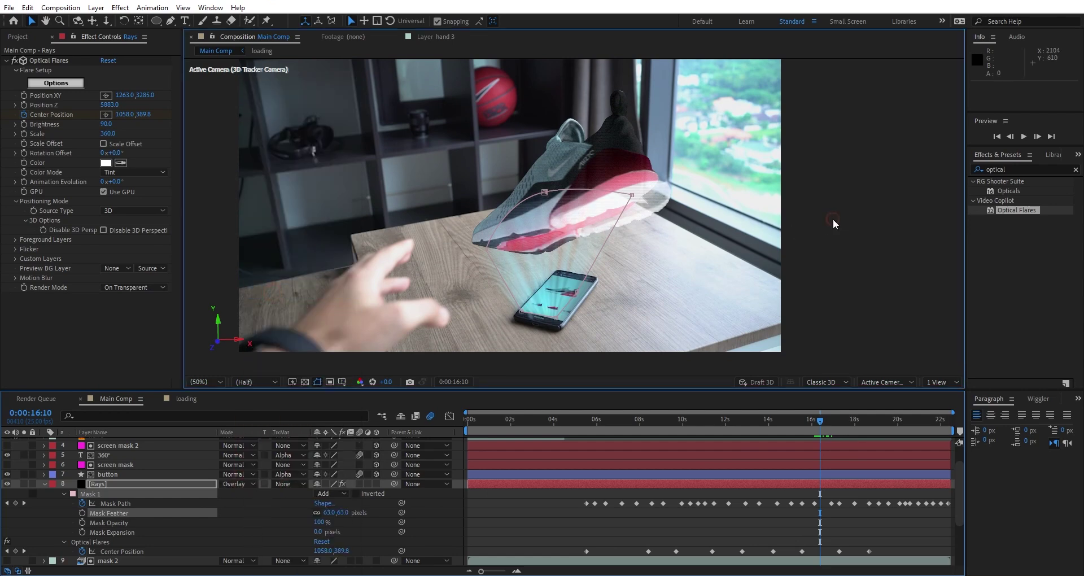
Preview the composition from 0:00:05:16 to check the masked rays against the phone and shoe.
left_click(589, 432)
key("space")
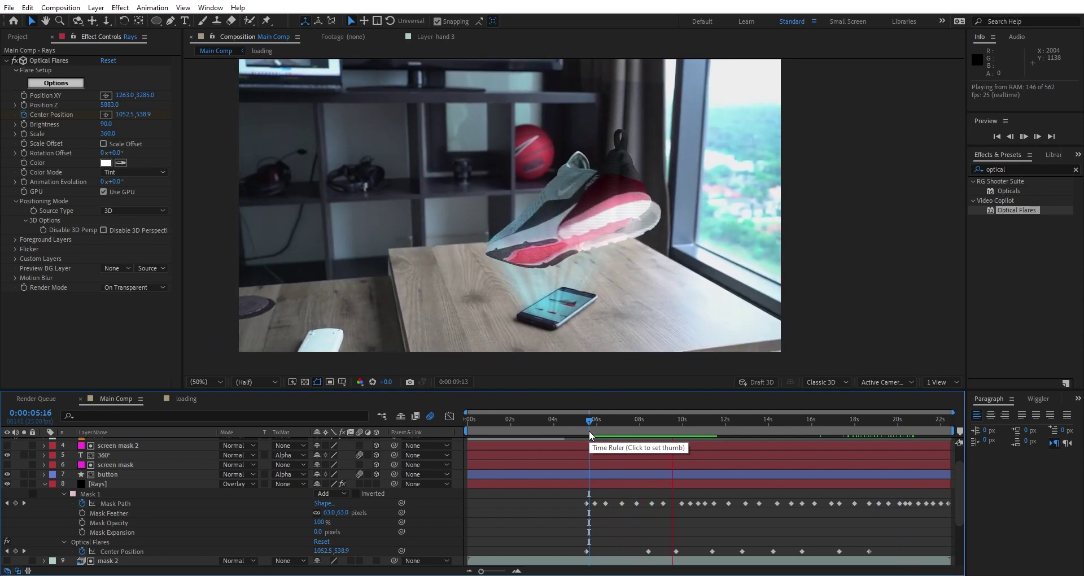
Keyframe the Rays layer's Optical Flares Brightness from 0:00:04:24, bringing it up to 120 as the shoe appears.
left_click_drag(591, 435, 575, 419)
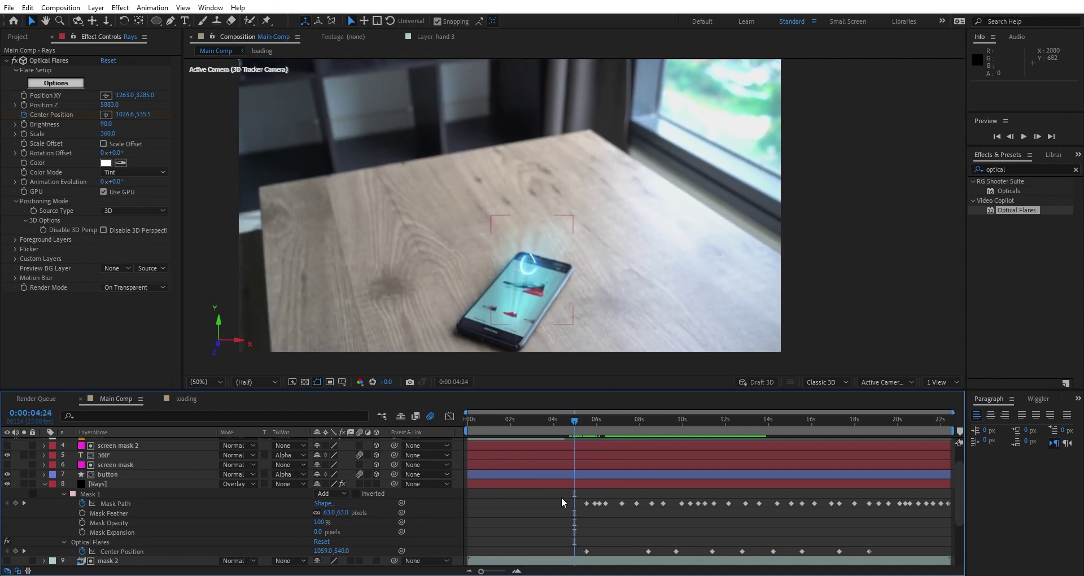
scroll(561, 497, "down", 3)
left_click(101, 456)
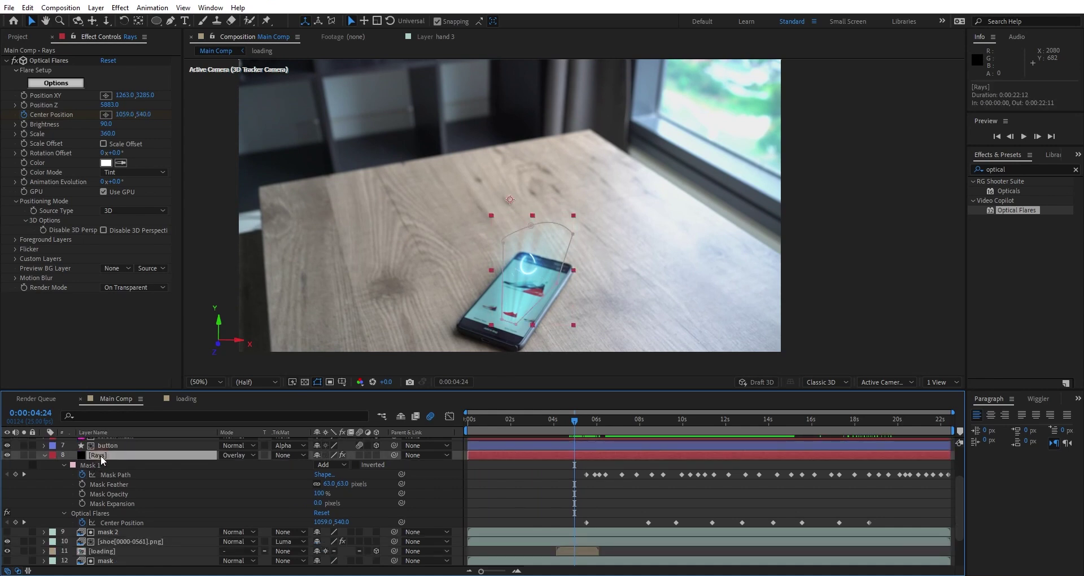
left_click(68, 128)
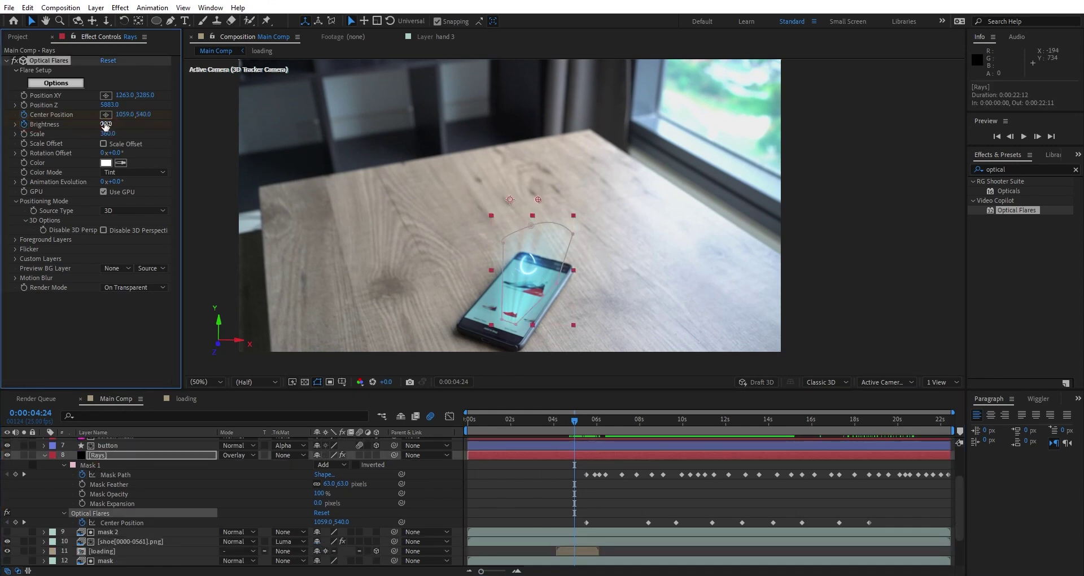
left_click_drag(105, 126, 82, 122)
left_click_drag(579, 425, 592, 422)
left_click_drag(105, 124, 106, 118)
left_click(734, 205)
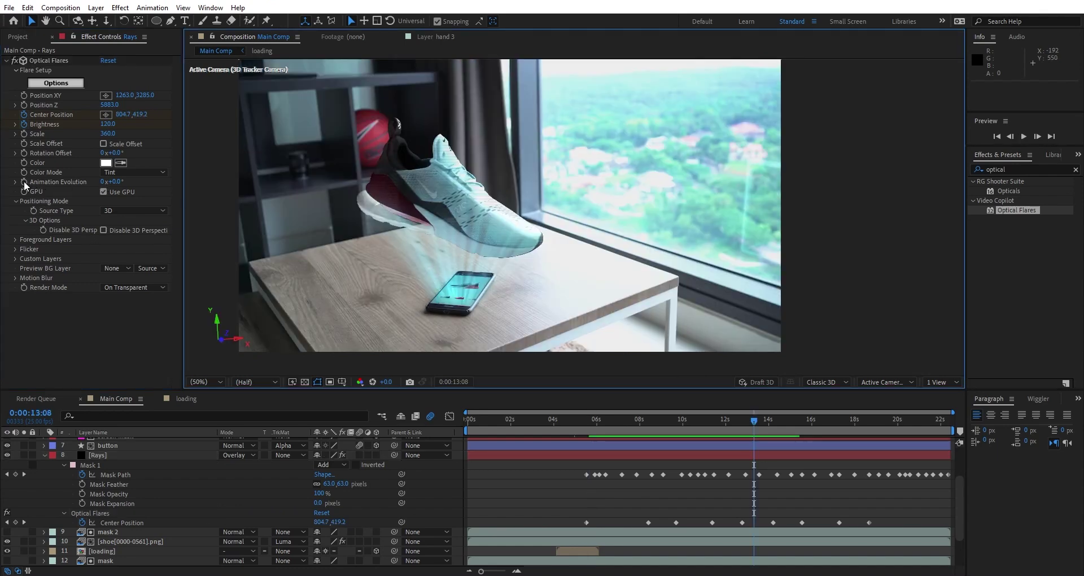
Drive the flare's Animation Evolution with the expression time*200 and preview the moving rays.
left_click(25, 182, "alt")
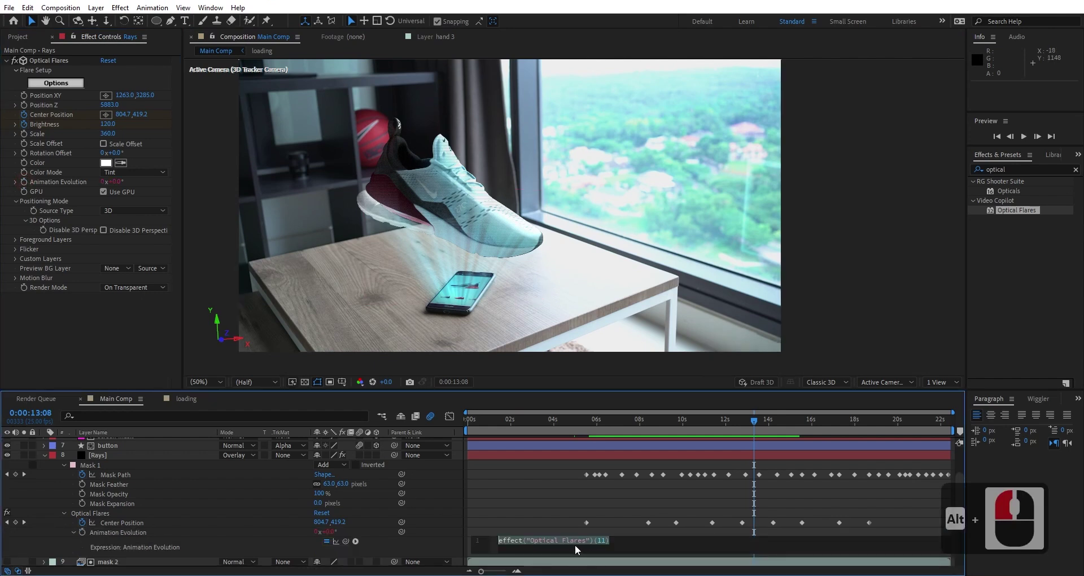
type("time")
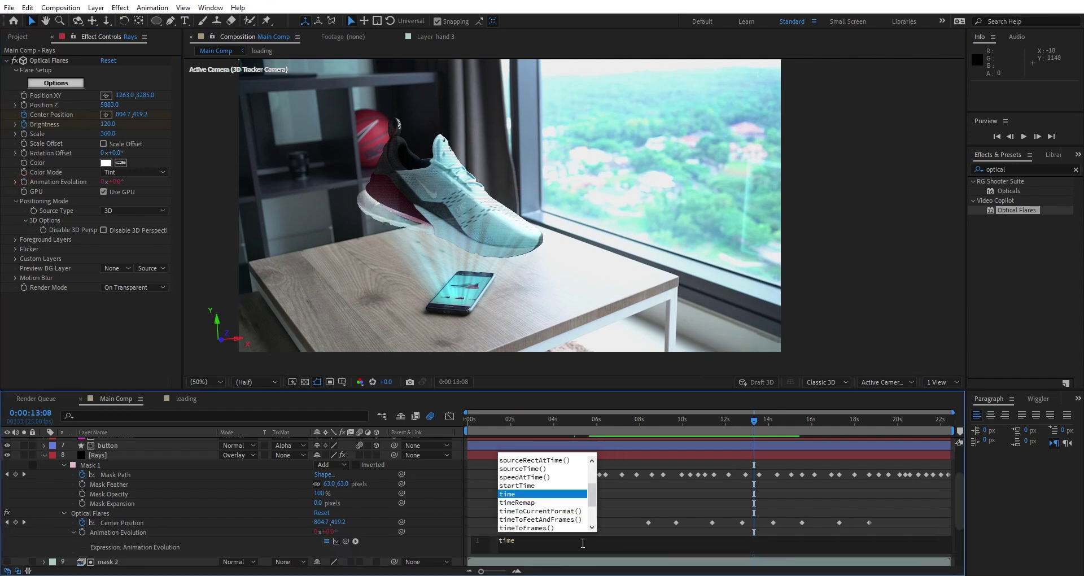
type("*200")
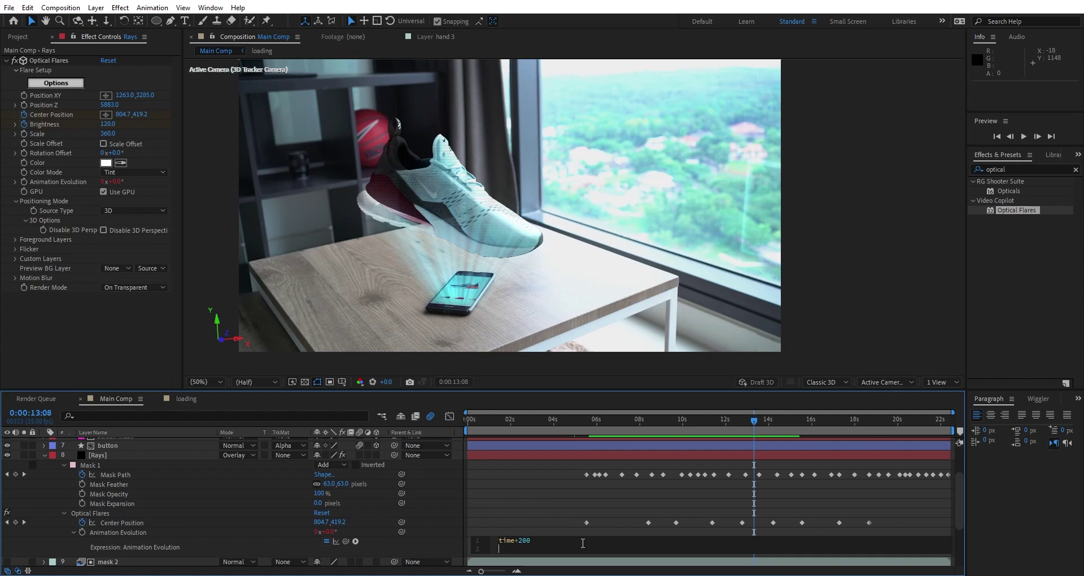
left_click(584, 506)
key("space")
key("/")
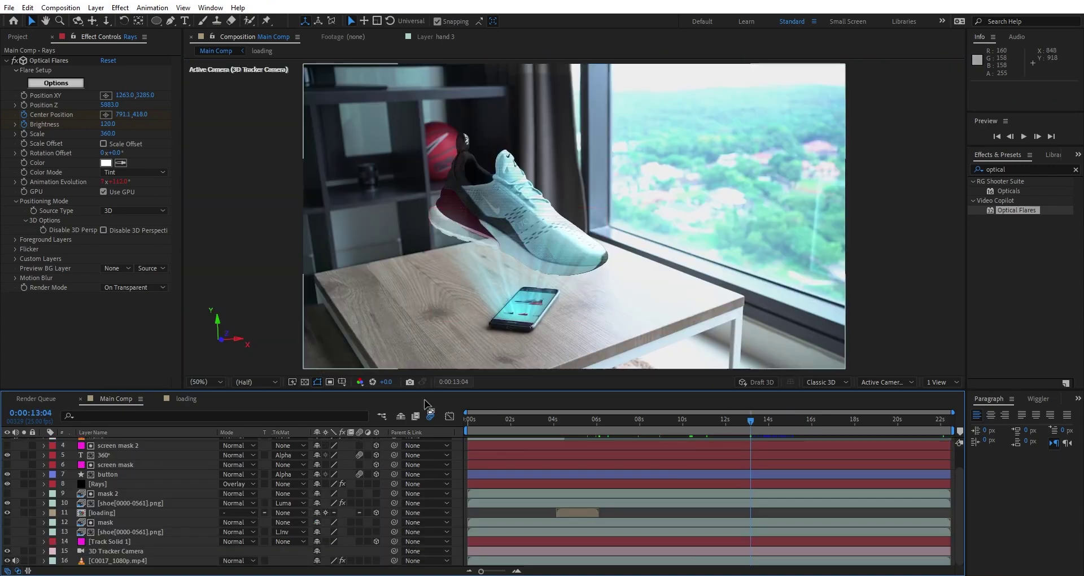
Pre-compose the lower mask layer and its shoe[0000-0561].png layer into a composition named reflection.
left_click(134, 531)
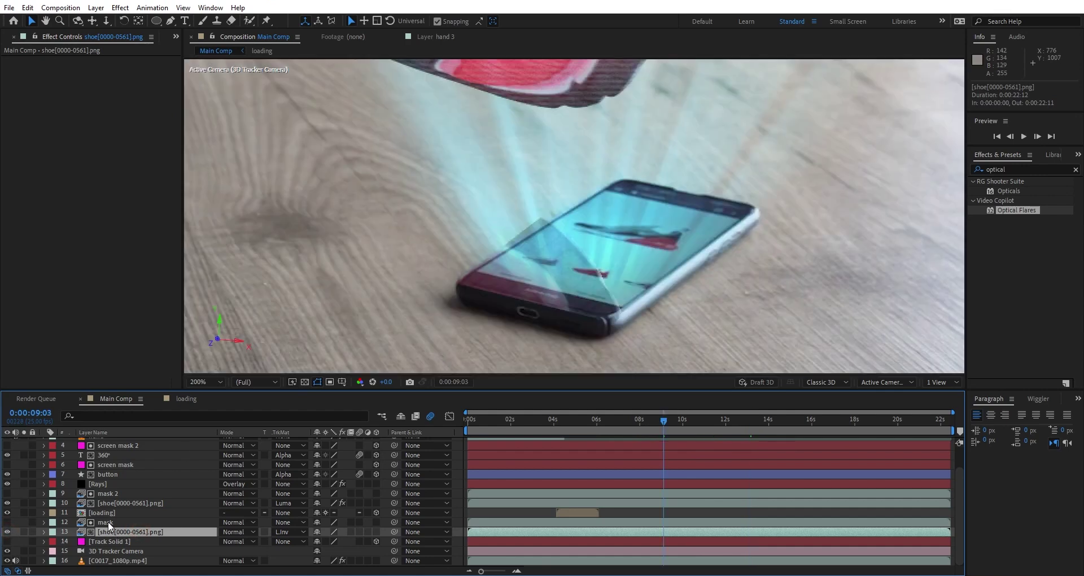
left_click(115, 522, "ctrl")
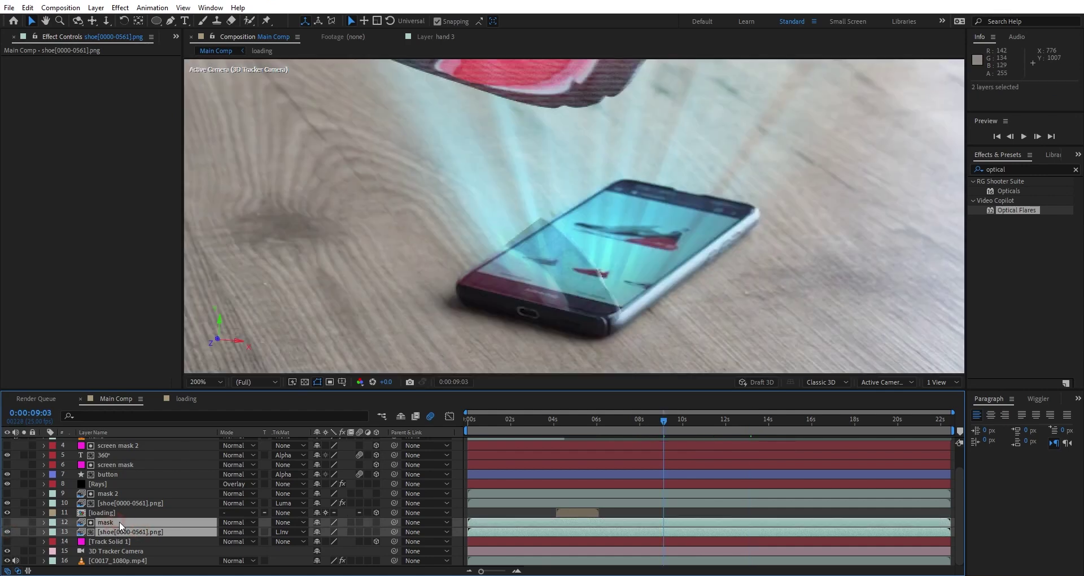
left_click(95, 10)
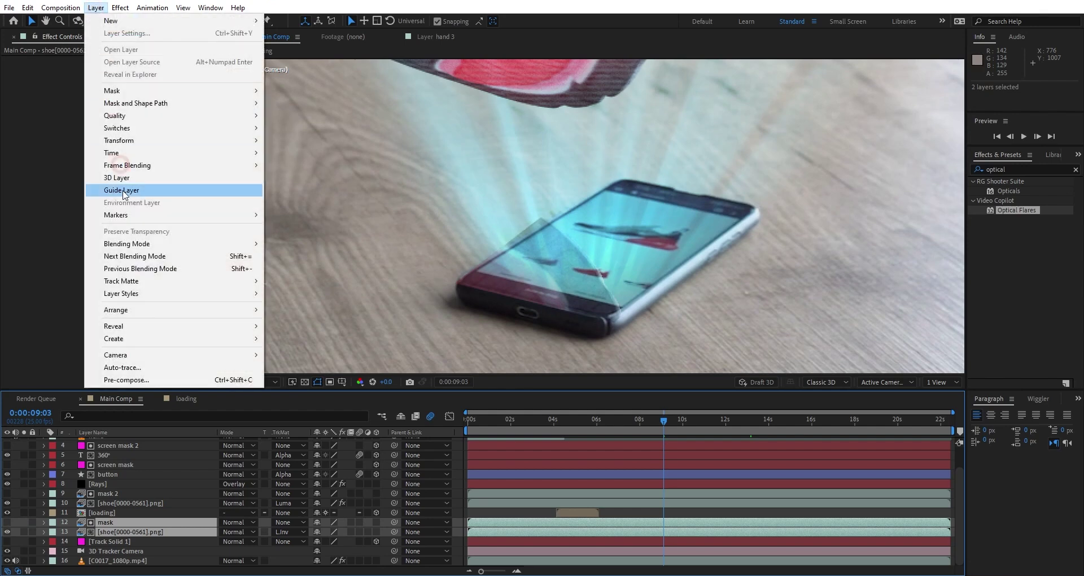
left_click(131, 380)
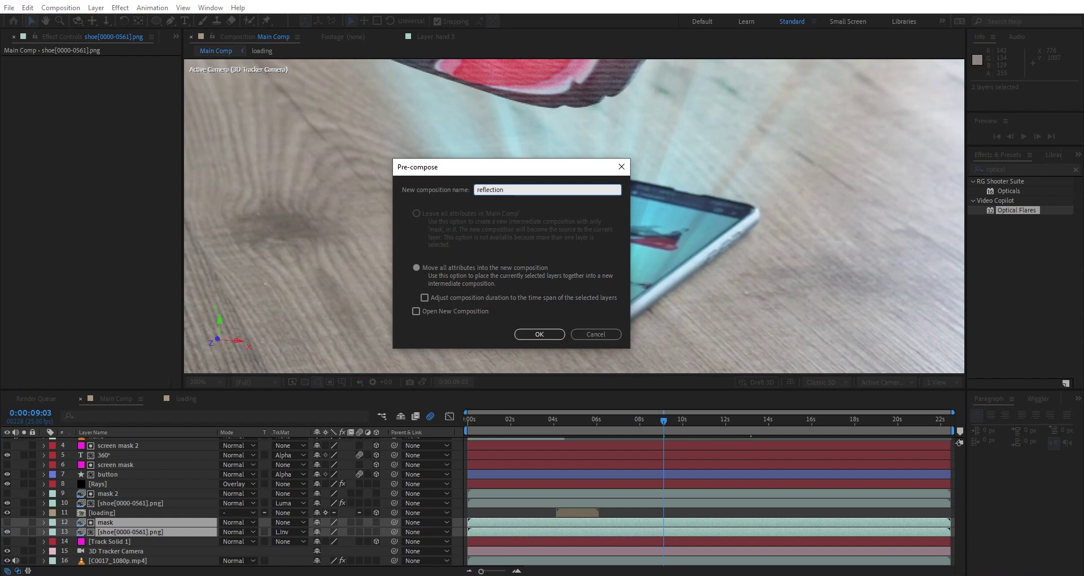
left_click(525, 335)
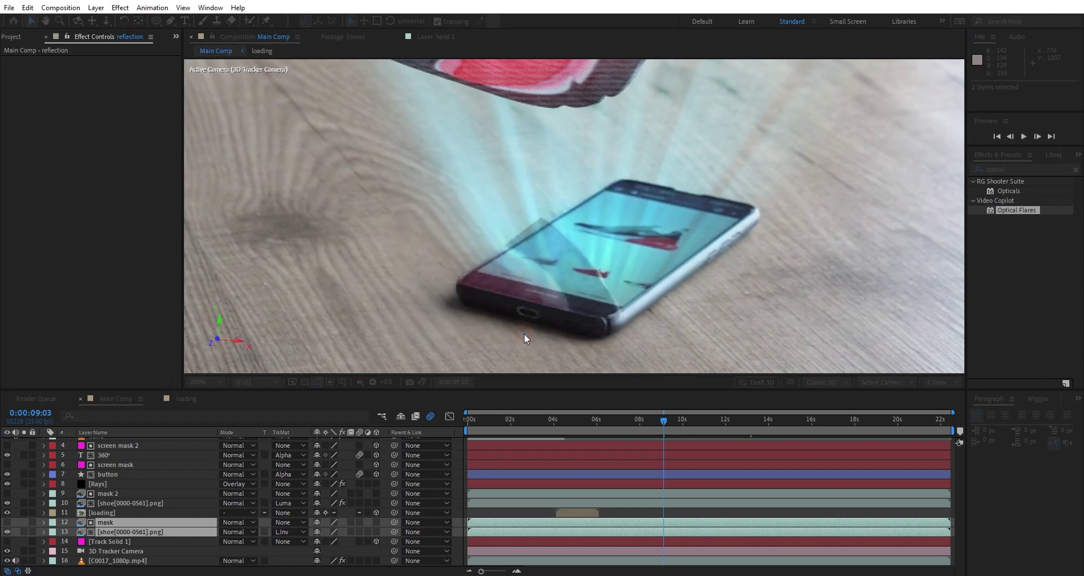
Rename the Track Solid 1 layer above the reflection precomp as screen mask.
left_click(114, 532)
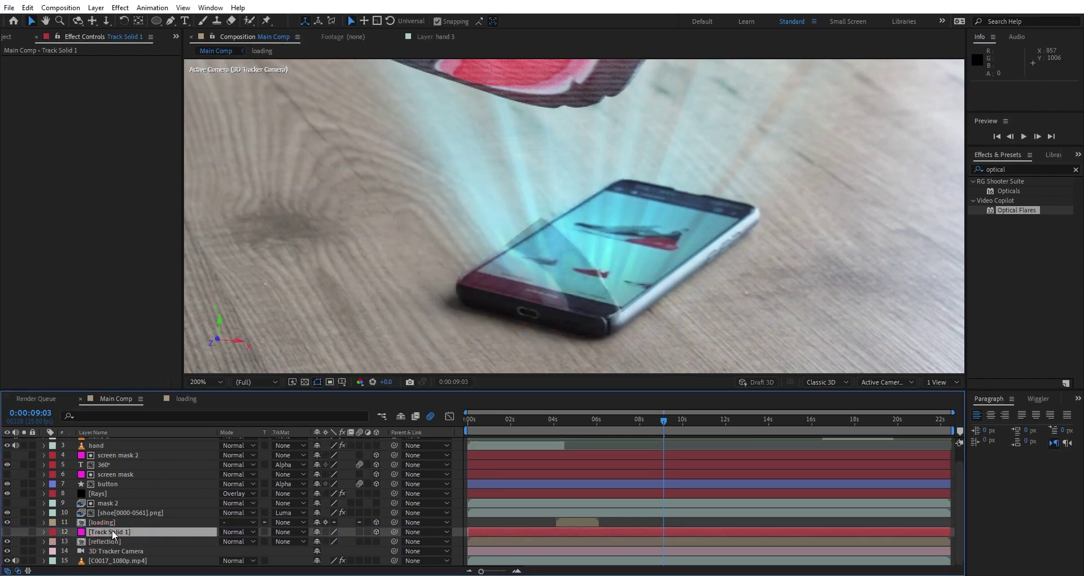
key("Return")
type("screen ma")
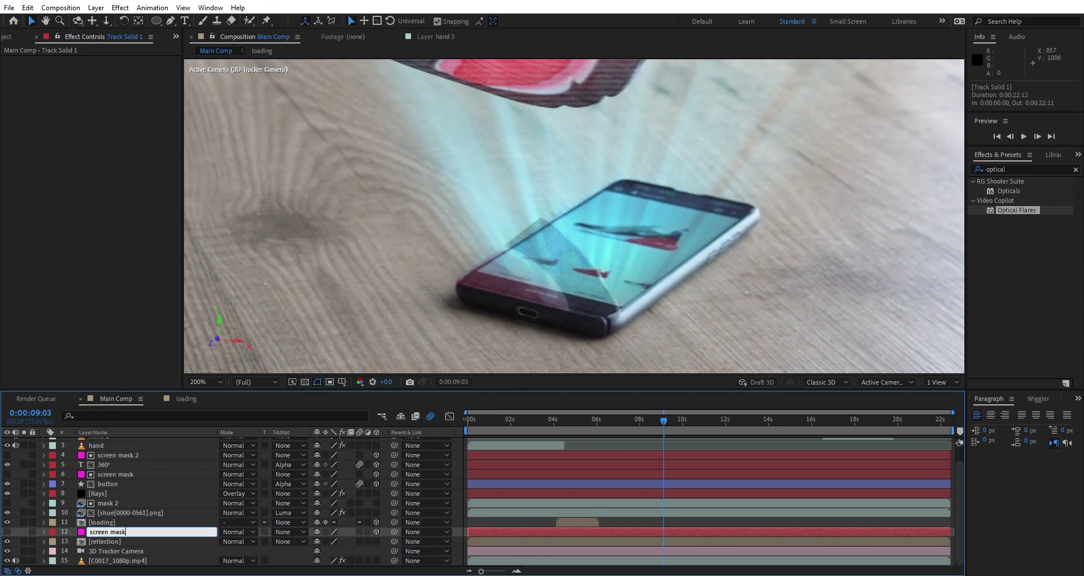
type("sk")
key("Return")
Draw a rounded rectangle mask on the new screen mask layer and fit its corners to the phone at 0:00:09:03.
left_click(152, 26)
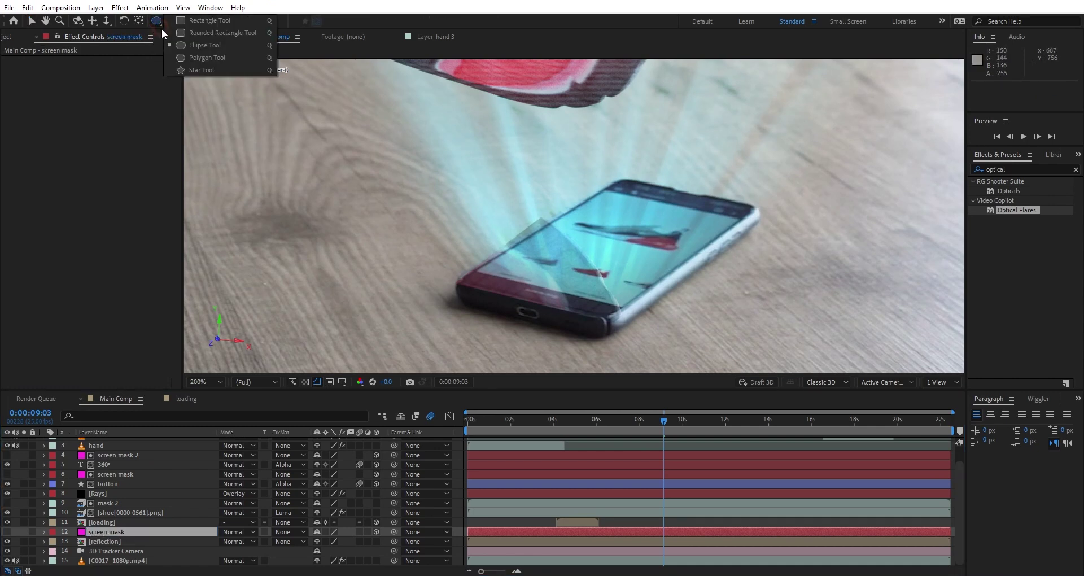
left_click(194, 32)
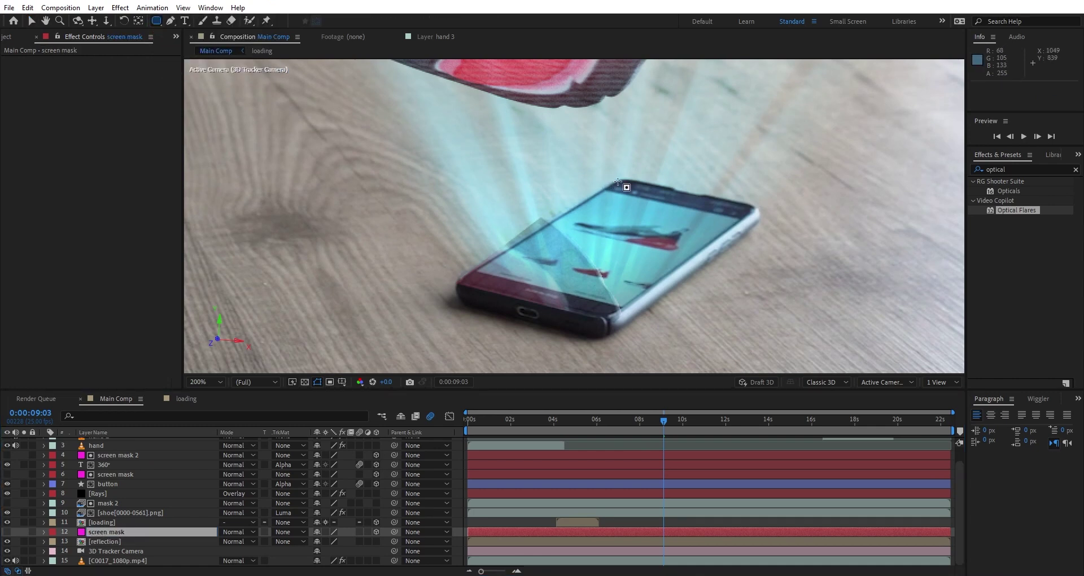
left_click_drag(633, 195, 617, 315)
key("v")
left_click_drag(490, 284, 465, 281)
left_click_drag(603, 194, 629, 181)
scroll(721, 216, "up", 1)
left_click_drag(721, 216, 714, 161)
scroll(645, 215, "down", 1)
Set the reflection layer's track matte to Alpha Matte "screen mask".
left_click(102, 531)
scroll(103, 529, "down", 1)
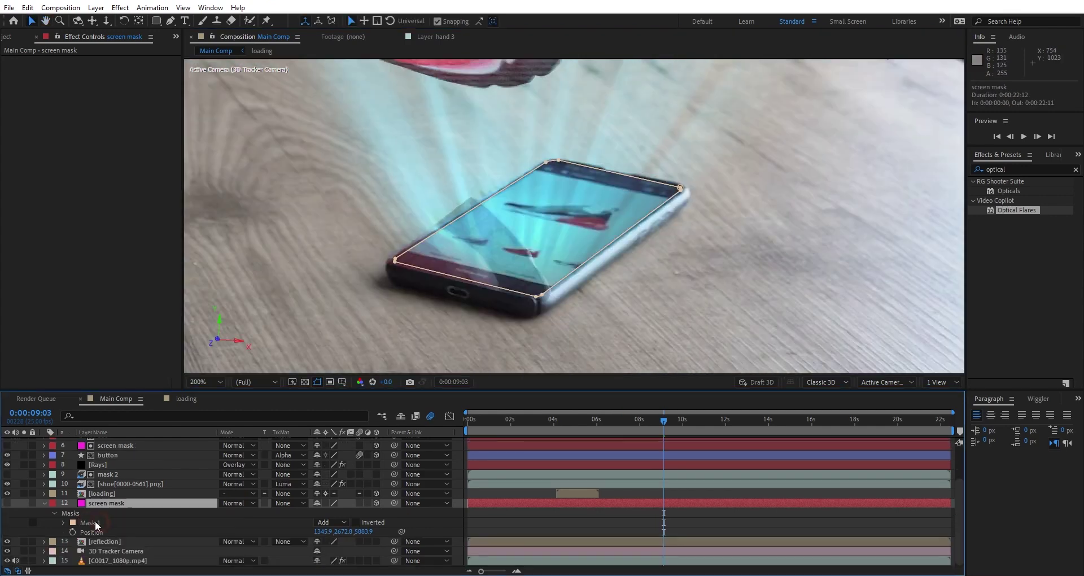
left_click(90, 543)
left_click(282, 542)
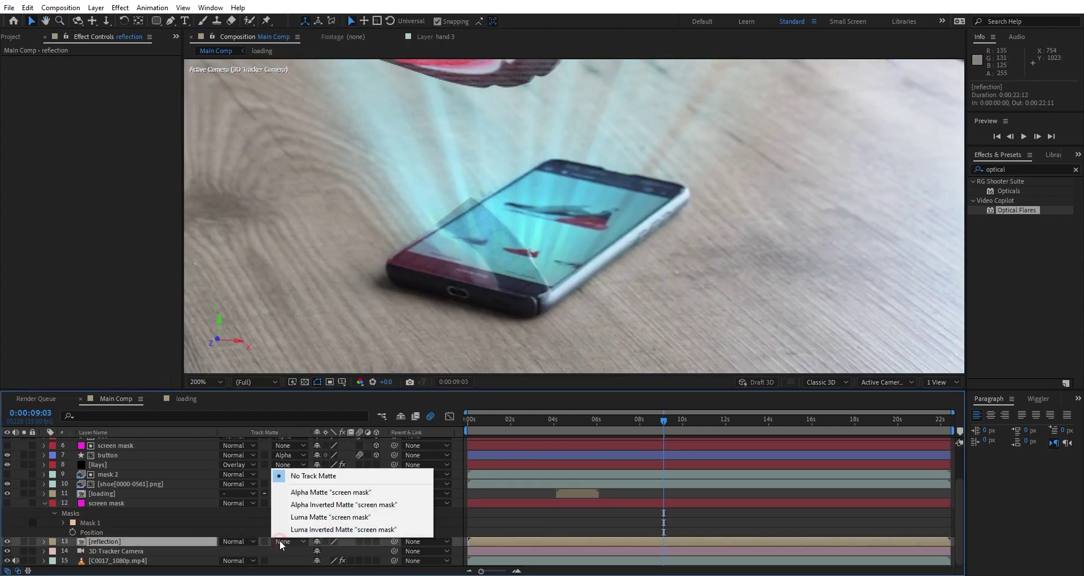
left_click(324, 492)
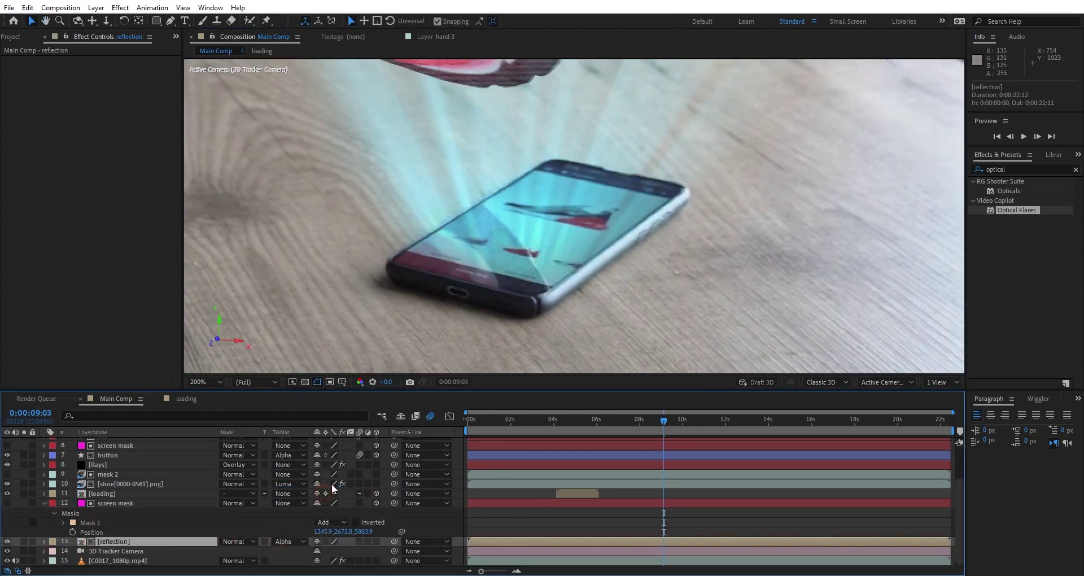
Keyframe the screen mask's Mask Path from 0:00:09:03, realigning it with the phone at 0:00:11:03 and further along the timeline.
scroll(480, 262, "down", 2)
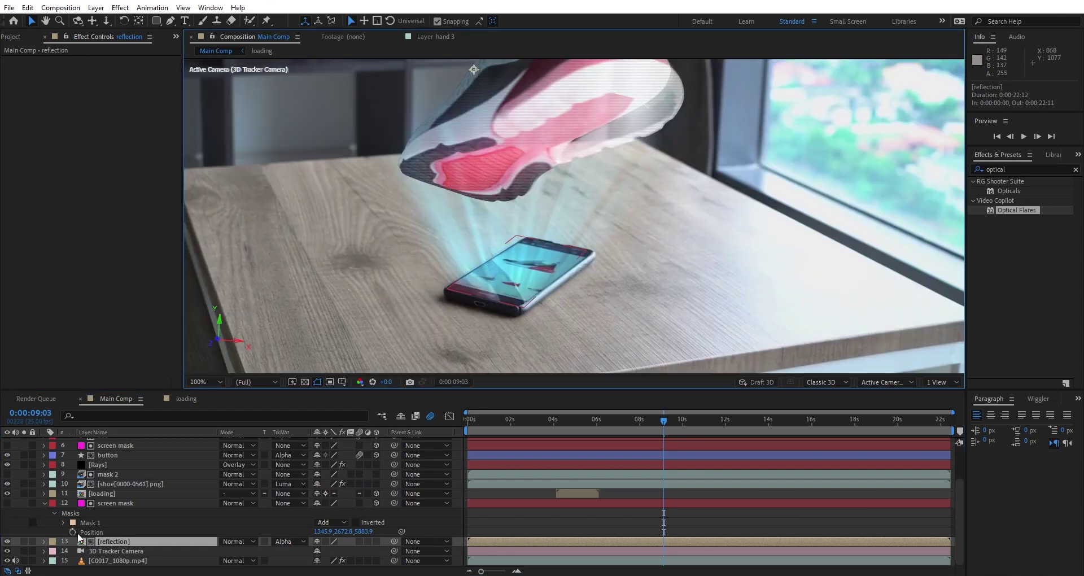
left_click(64, 523)
left_click(81, 532)
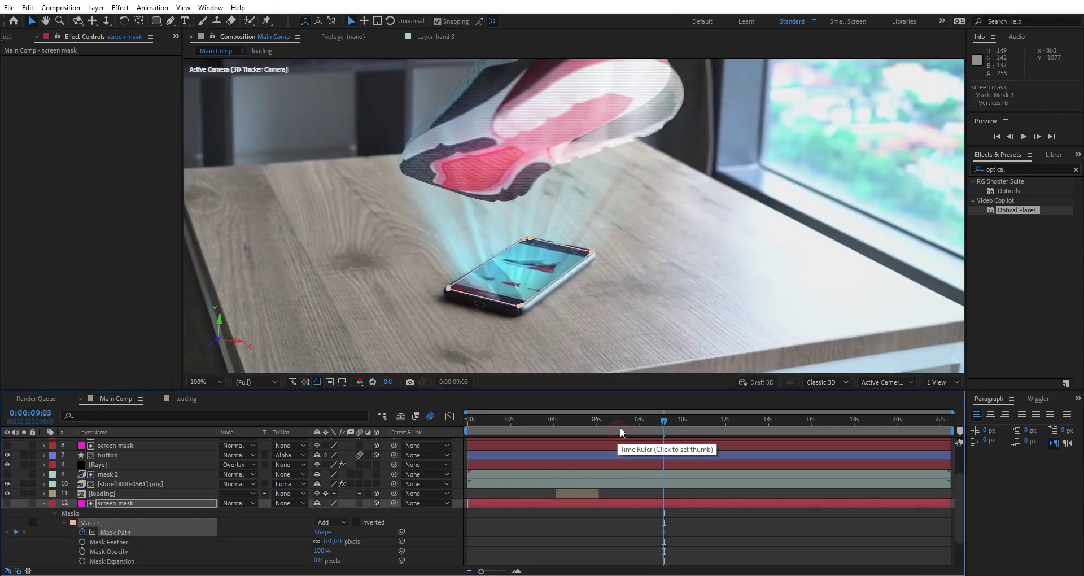
left_click(706, 421)
scroll(587, 308, "up", 2)
left_click_drag(564, 237, 567, 211)
scroll(567, 211, "down", 2)
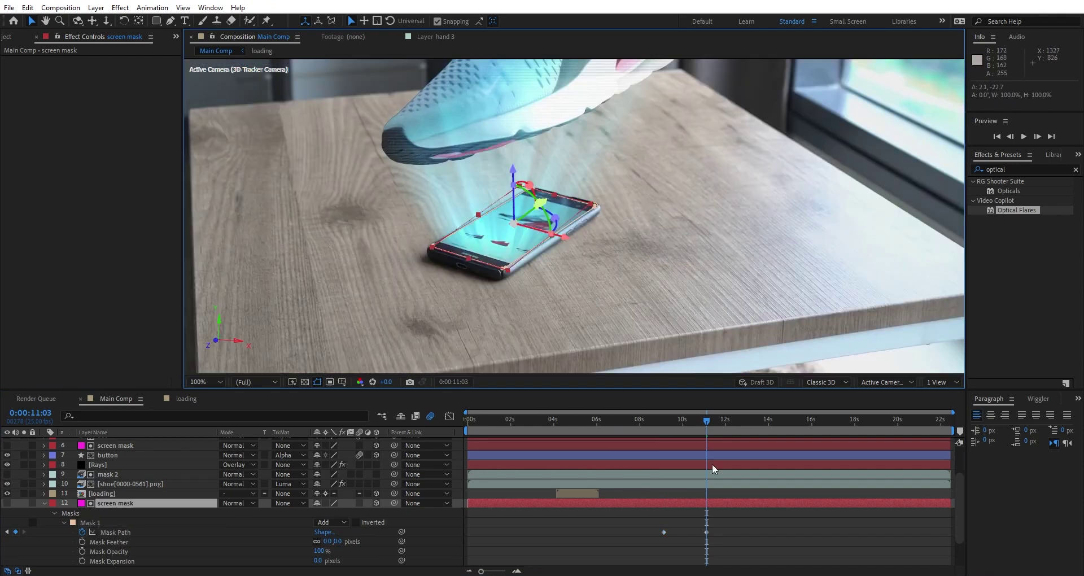
left_click(793, 421)
scroll(517, 262, "up", 2)
left_click_drag(634, 235, 628, 231)
left_click_drag(516, 359, 505, 360)
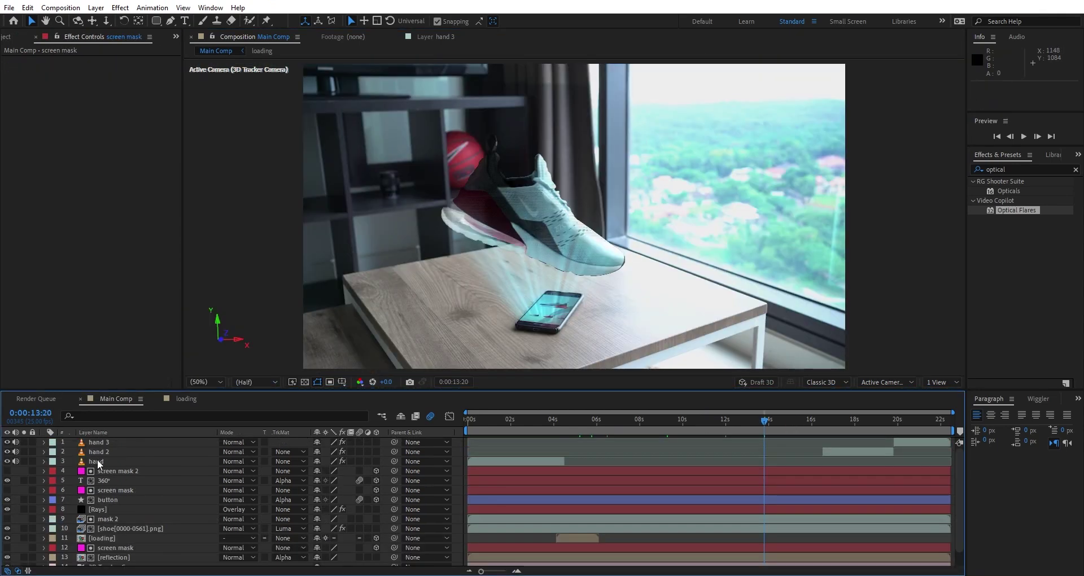
Create an adjustment layer above hand 3 and name it Color.
left_click(109, 443)
left_click(96, 8)
mouse_move(110, 21)
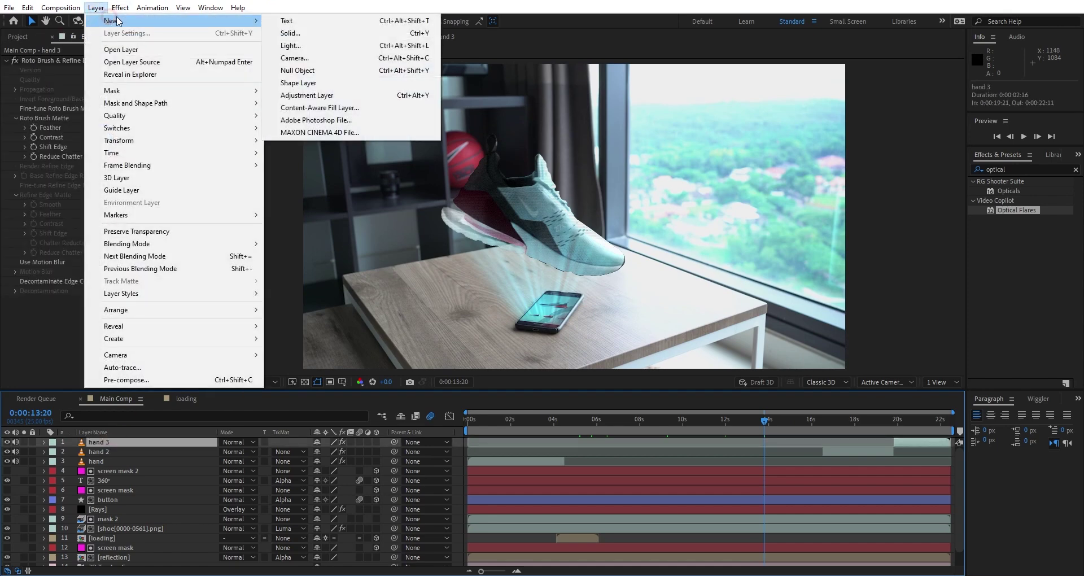
left_click(307, 95)
key("Return")
type("Color")
key("Return")
Find the Lumetri Color effect and apply it to the Color adjustment layer.
left_click(1076, 169)
left_click(1020, 169)
type("lumetri")
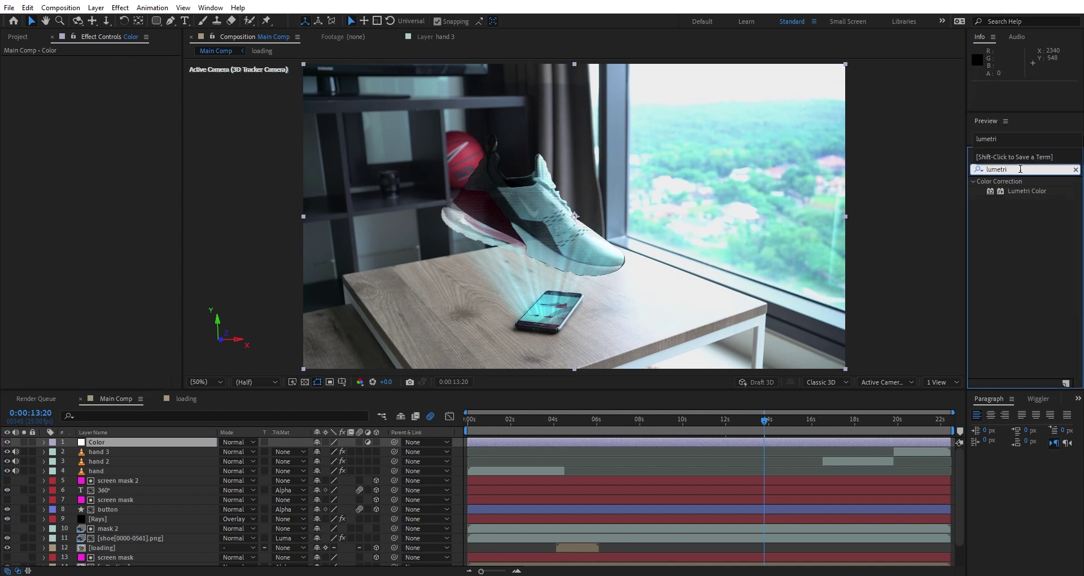
double_click(1035, 192)
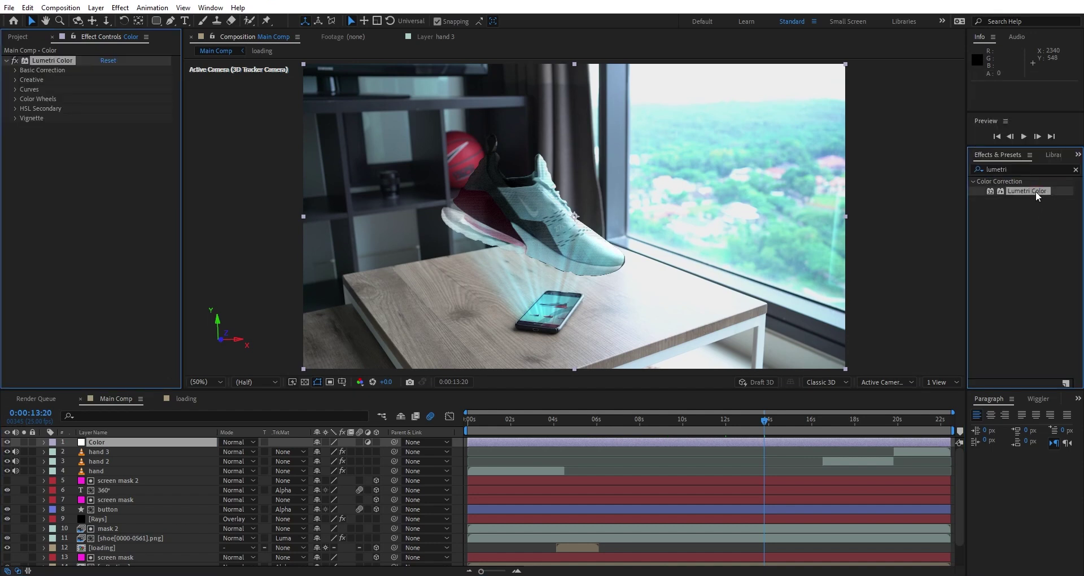
Grade the Color layer in Lumetri with lower exposure, adjusted curves, shifted midtone and shadow color wheels, and a vignette.
left_click(15, 69)
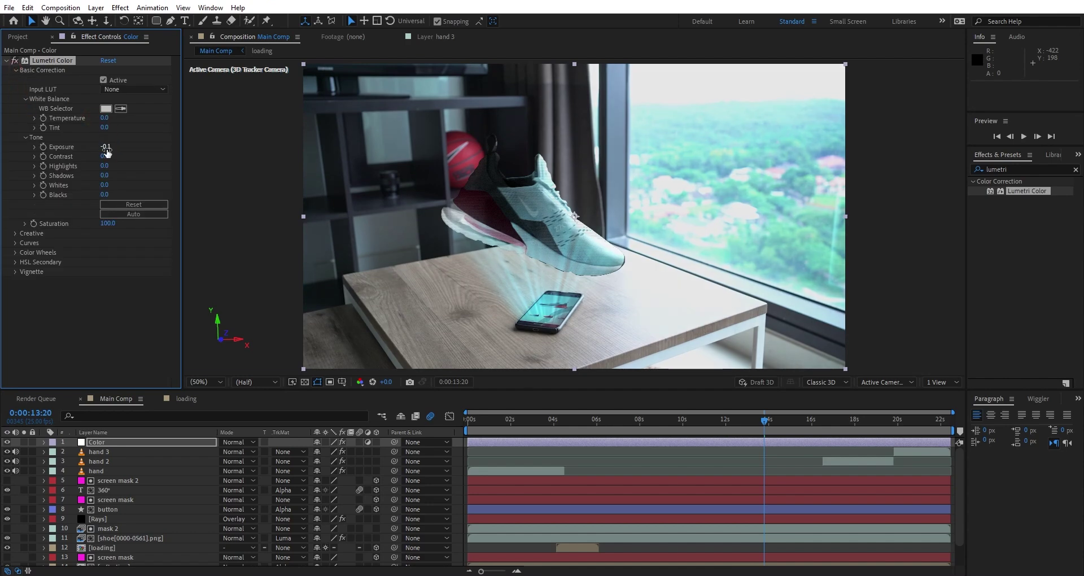
left_click(22, 243)
left_click_drag(92, 203, 93, 212)
scroll(90, 226, "down", 10)
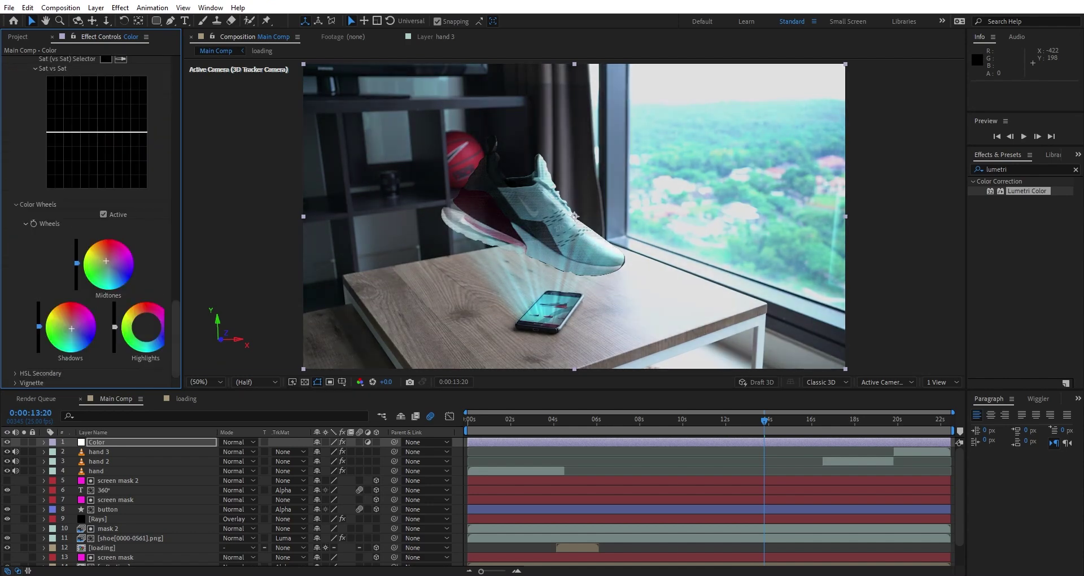
scroll(88, 226, "down", 2)
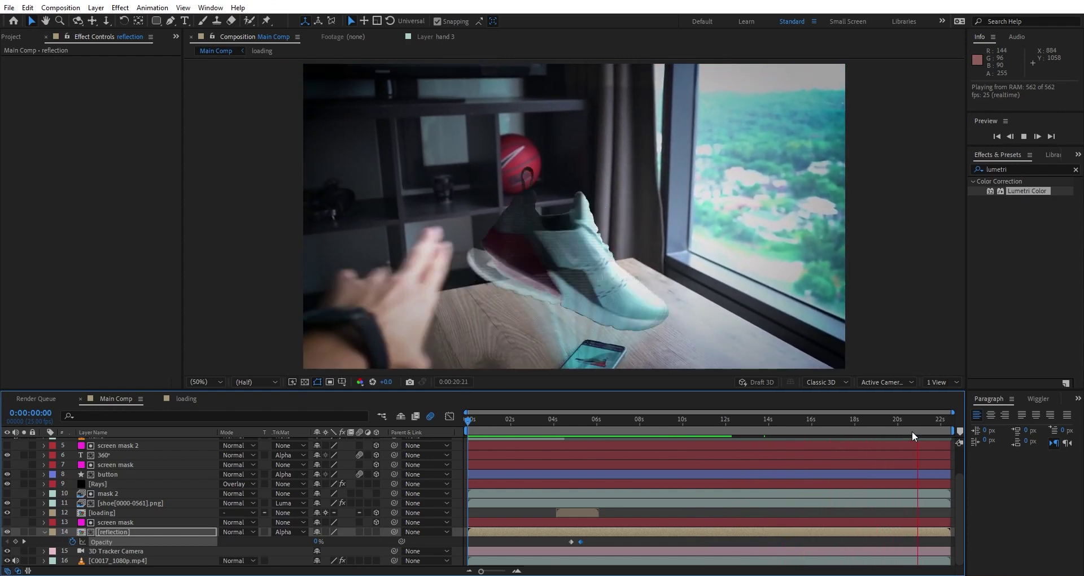
Stop the preview and send Main Comp to the Adobe Media Encoder queue.
key("space")
left_click(73, 10)
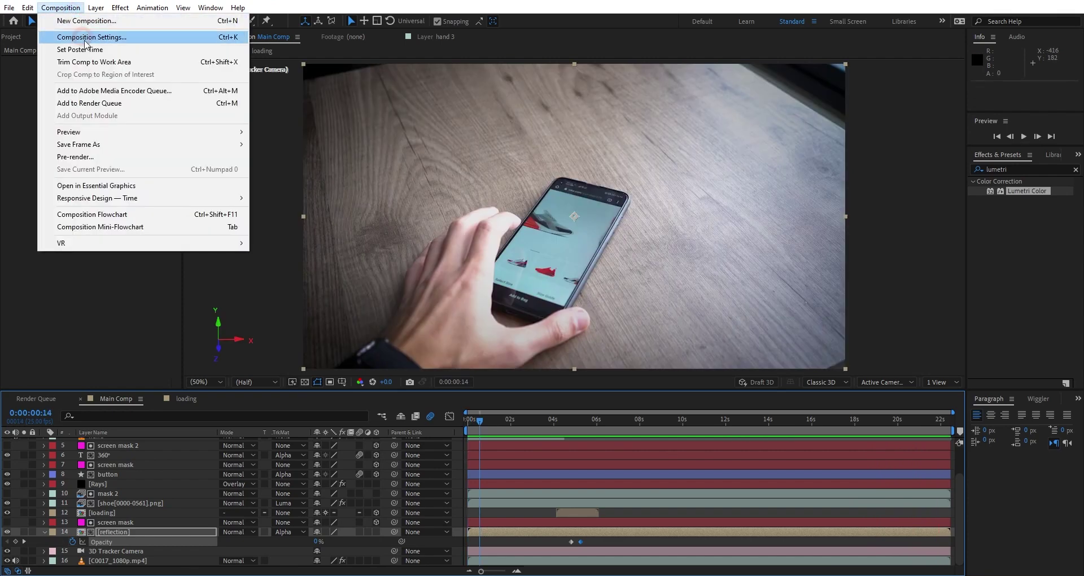
left_click(107, 93)
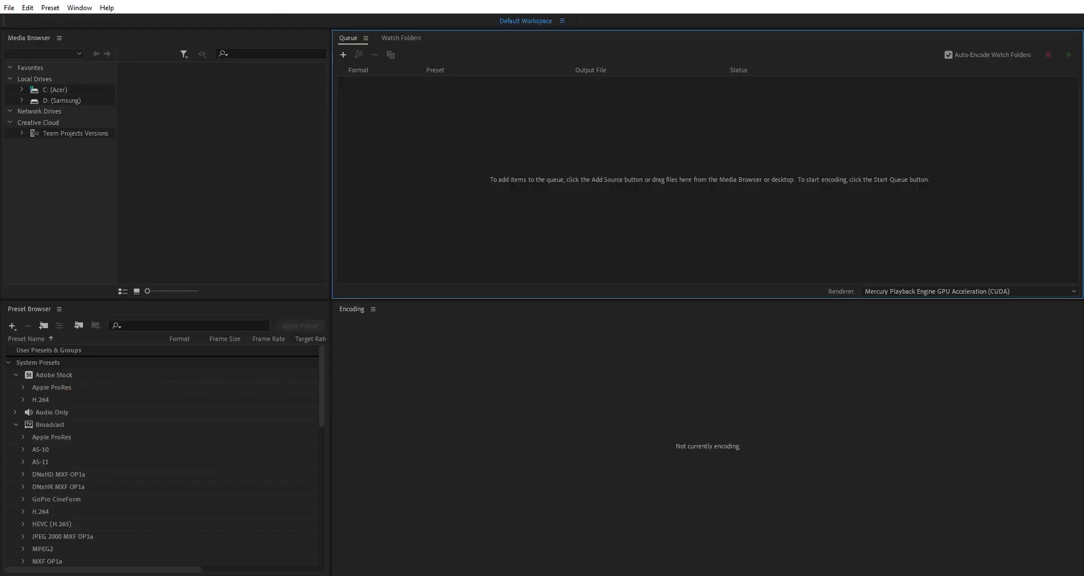
Configure Main Comp's H.264 export as Main Comp.mp4 in the output folder with maximum render quality, and start encoding.
left_click(496, 94)
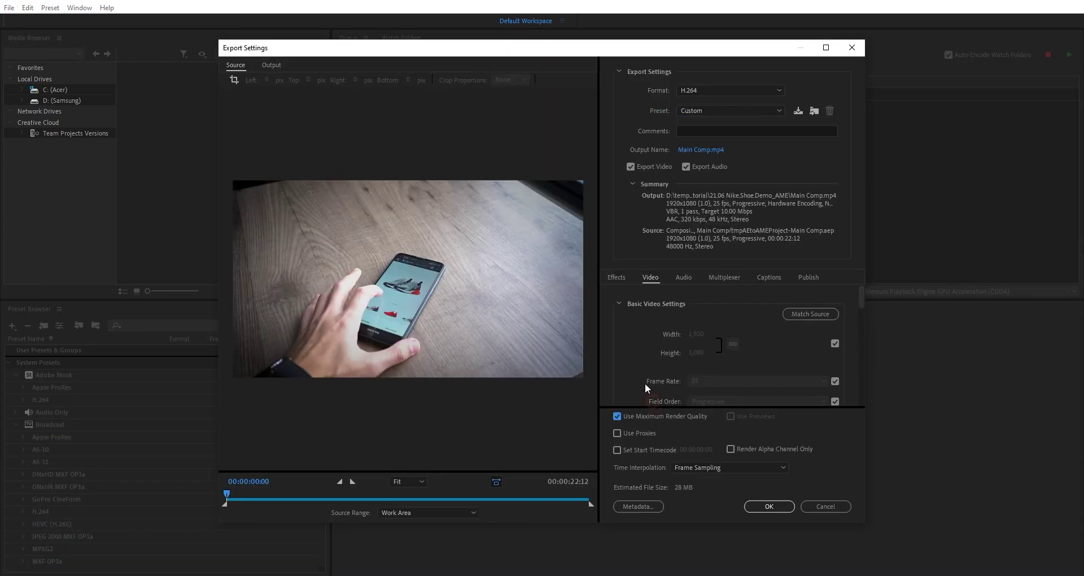
scroll(635, 357, "down", 3)
scroll(649, 368, "up", 2)
scroll(650, 368, "down", 6)
scroll(649, 368, "up", 7)
left_click(770, 506)
left_click(1070, 55)
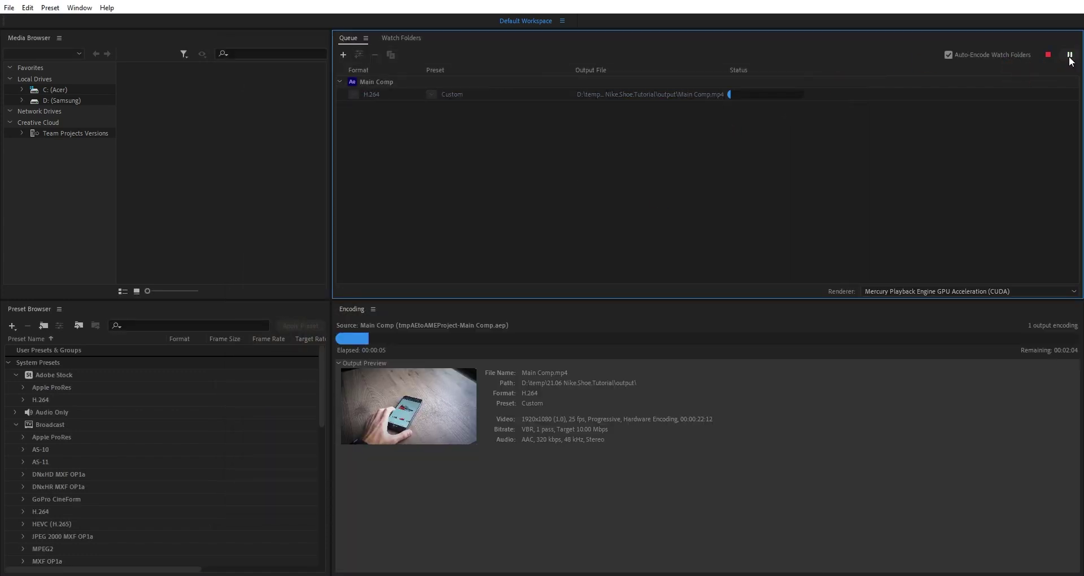